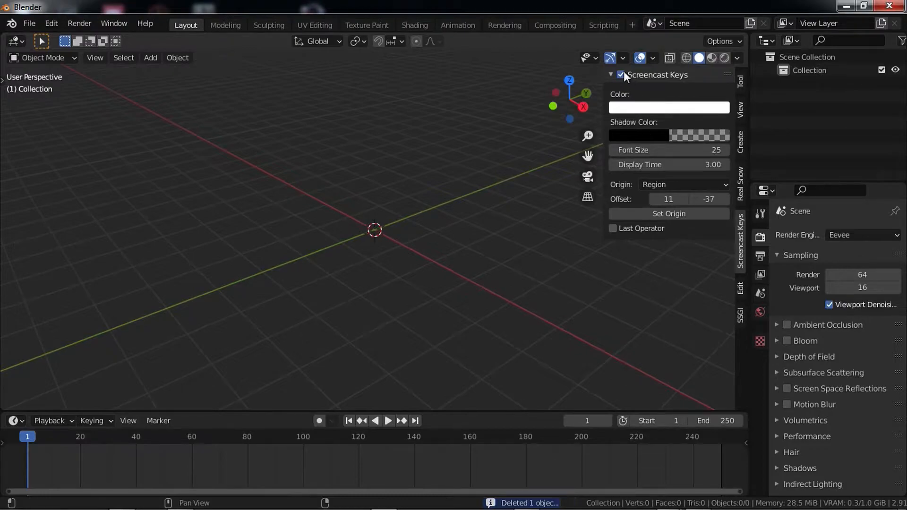
# - Hide the sidebar of the 3D viewport
pyautogui.press('n')
pyautogui.moveTo(410, 176); pyautogui.dragTo(405, 265, button='middle')
pyautogui.scroll(-6, 453, 206)
pyautogui.scroll(4, 455, 209)
pyautogui.scroll(-4, 455, 209)
pyautogui.scroll(4, 455, 209)
pyautogui.scroll(-2, 454, 209)
pyautogui.scroll(5, 394, 274)
pyautogui.scroll(-3, 612, 242)
# - Try the Cycles render engine and return the scene to Eevee
pyautogui.click(828, 236)
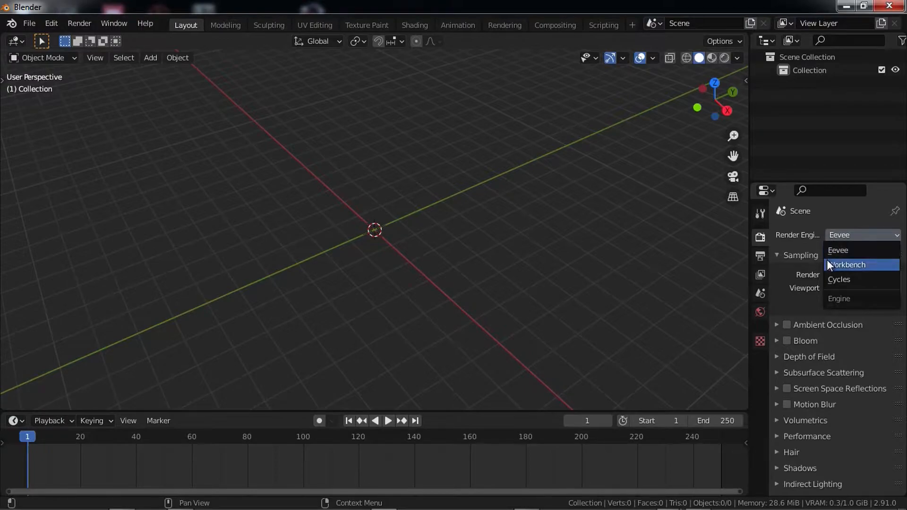
pyautogui.click(845, 284)
pyautogui.click(847, 235)
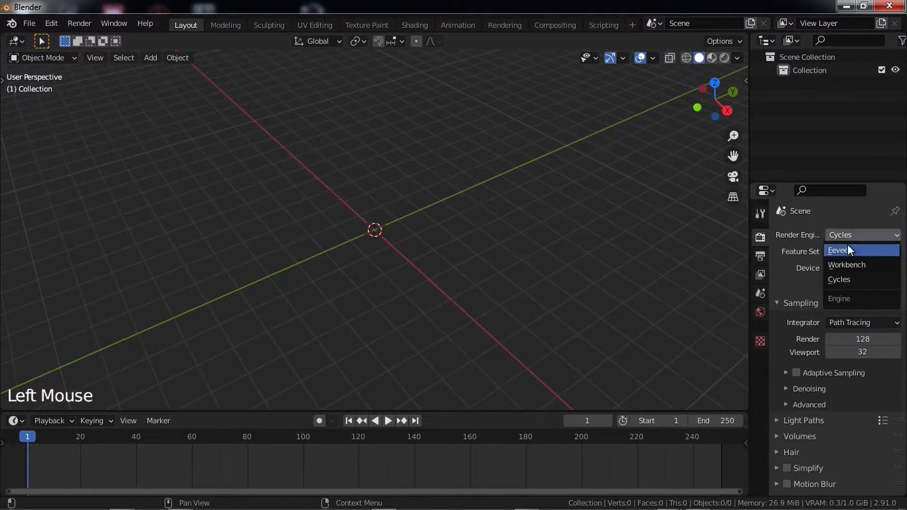
pyautogui.click(847, 247)
pyautogui.click(904, 215)
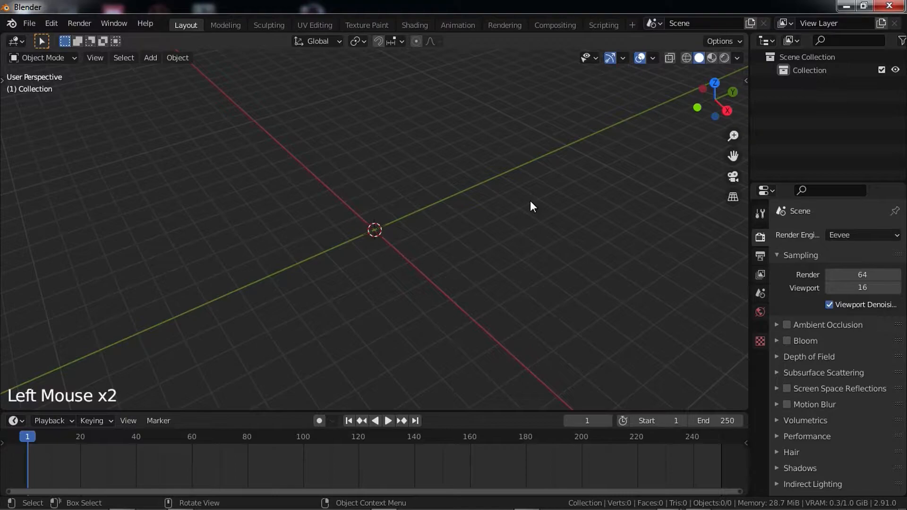
# - Add a mesh plane at the world origin
pyautogui.moveTo(415, 220); pyautogui.dragTo(399, 185, button='middle')
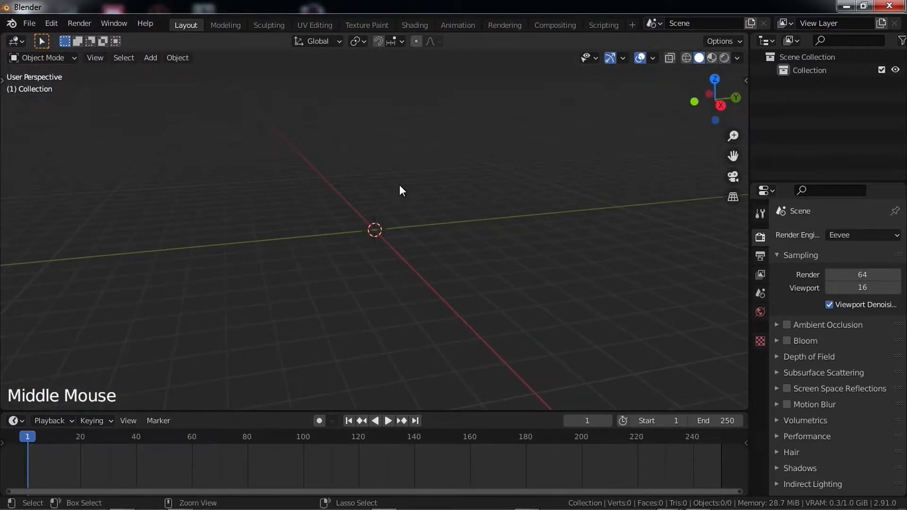
pyautogui.moveTo(387, 184); pyautogui.dragTo(419, 211, button='middle')
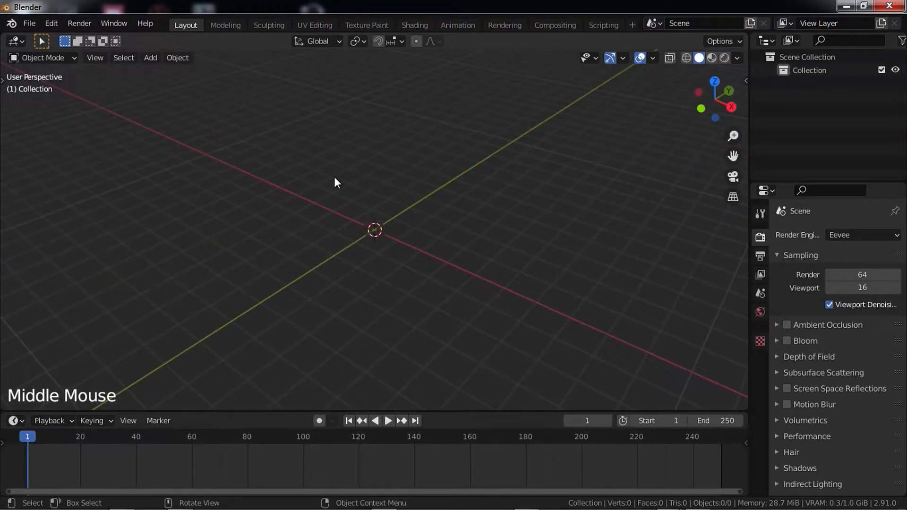
pyautogui.hotkey('shift', 'a')
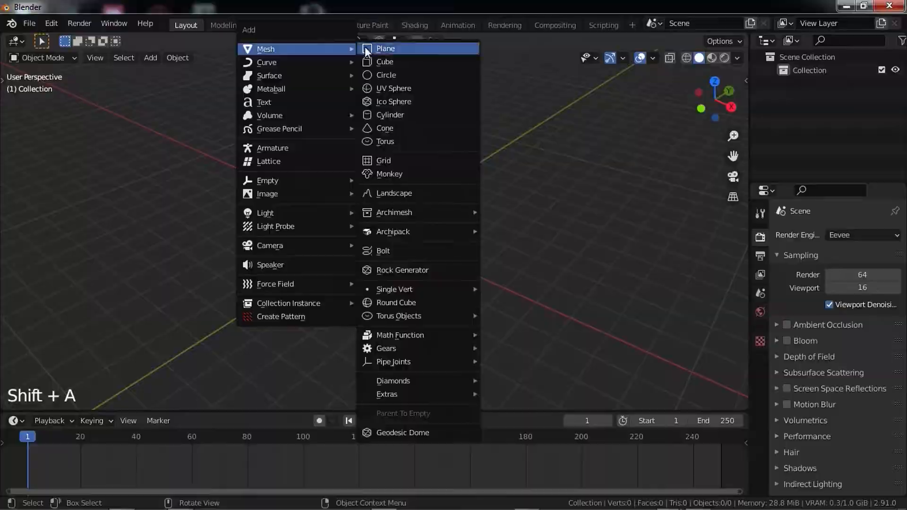
pyautogui.click(365, 48)
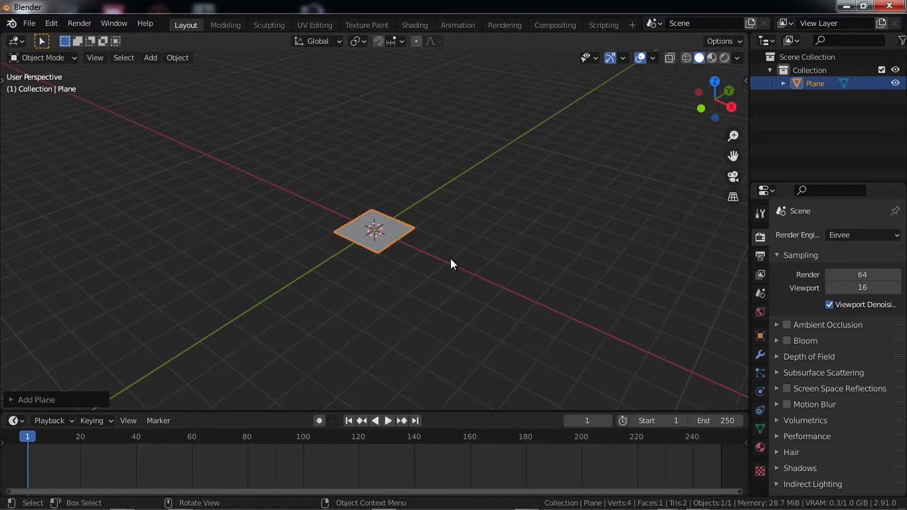
pyautogui.moveTo(468, 258)
pyautogui.mouseDown(button='middle')
pyautogui.moveTo(478, 277)
pyautogui.moveTo(463, 269)
pyautogui.mouseUp(button='middle')
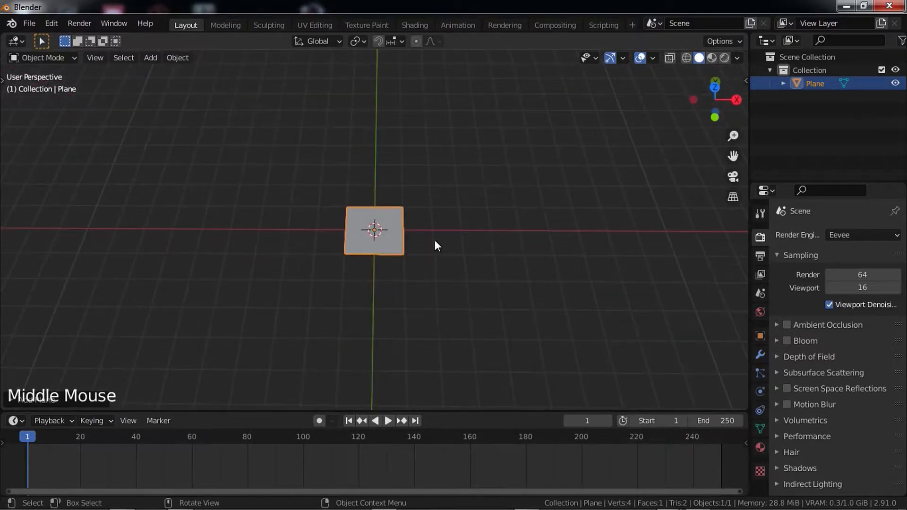
pyautogui.press('s')
pyautogui.press('x')
pyautogui.rightClick(571, 245)
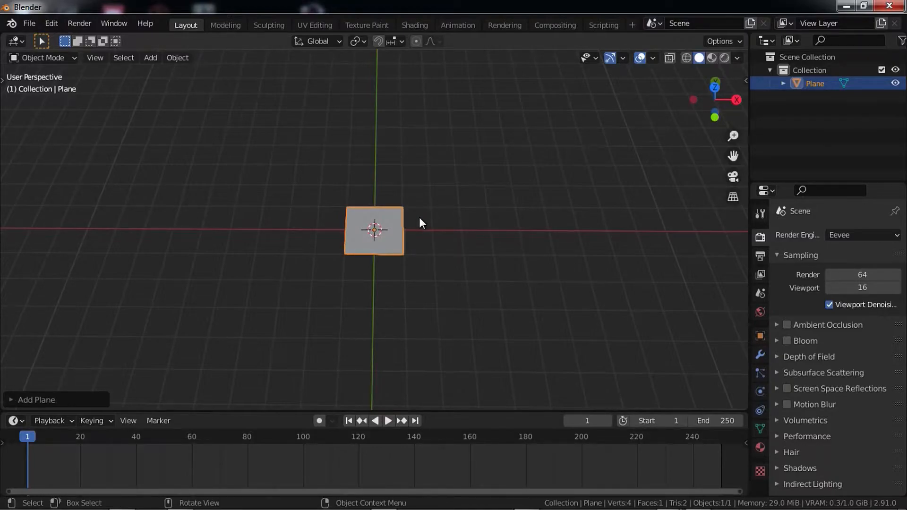
pyautogui.press('s')
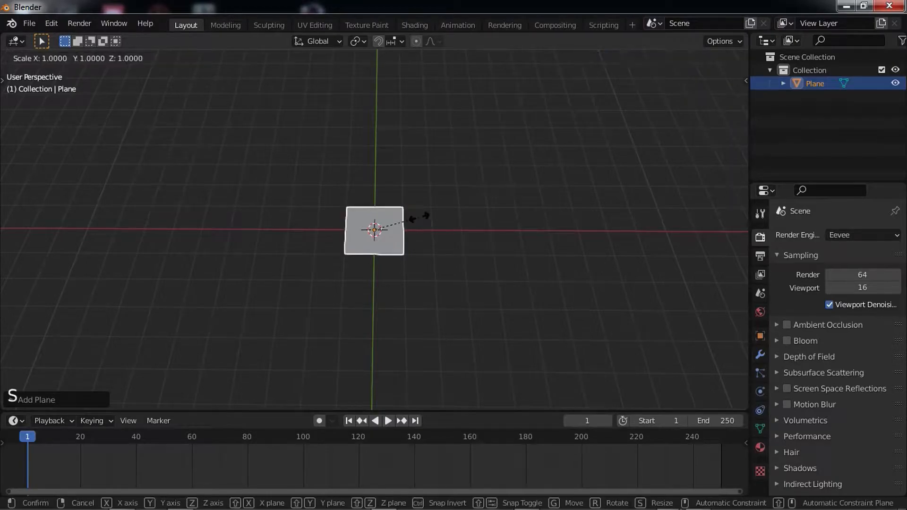
pyautogui.rightClick(420, 217)
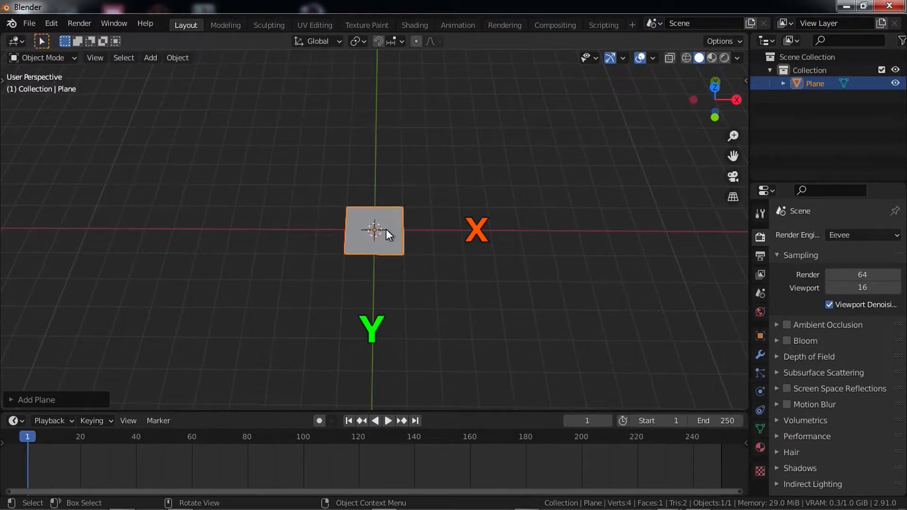
pyautogui.moveTo(386, 229); pyautogui.dragTo(288, 223, button='middle')
pyautogui.middleClick(431, 316)
pyautogui.press('g')
pyautogui.rightClick(427, 254)
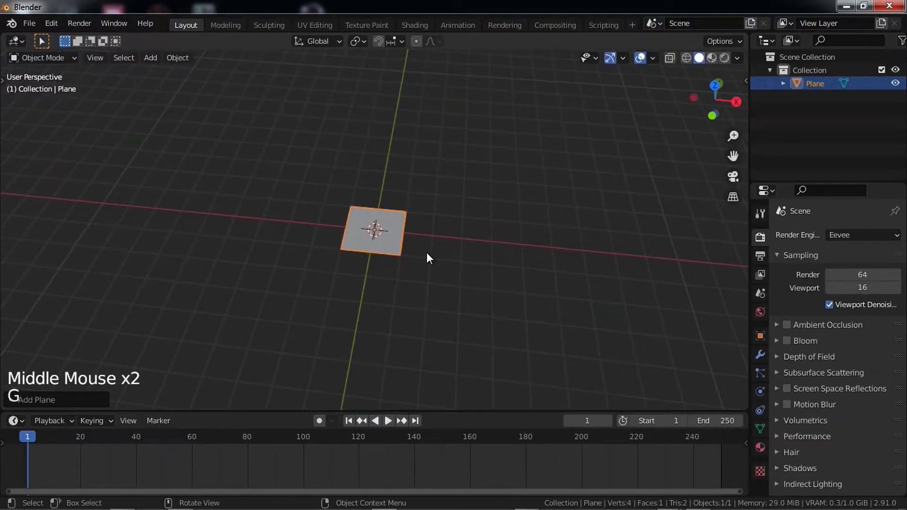
pyautogui.press('g')
pyautogui.rightClick(444, 228)
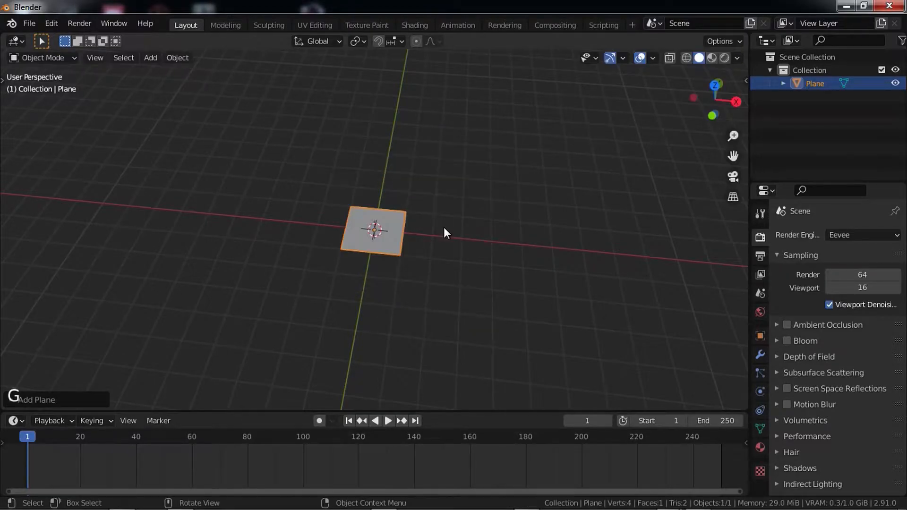
pyautogui.press('g')
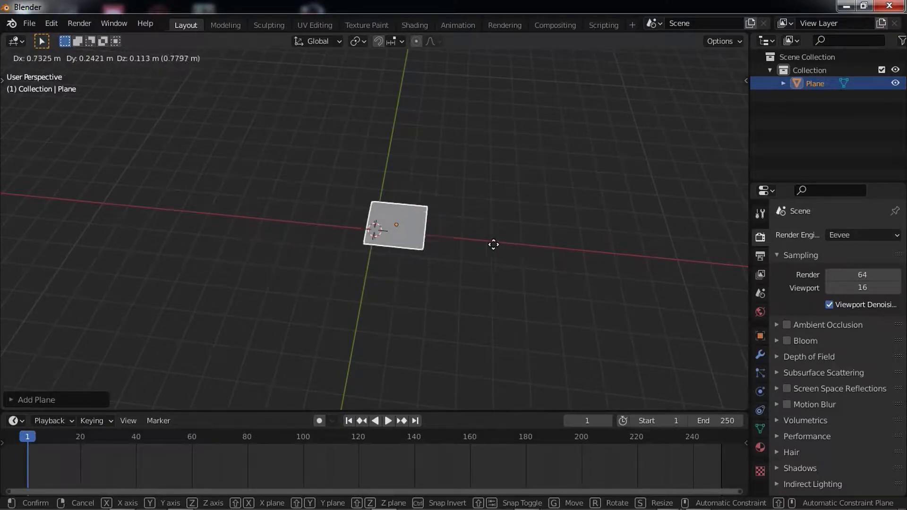
pyautogui.press('Escape')
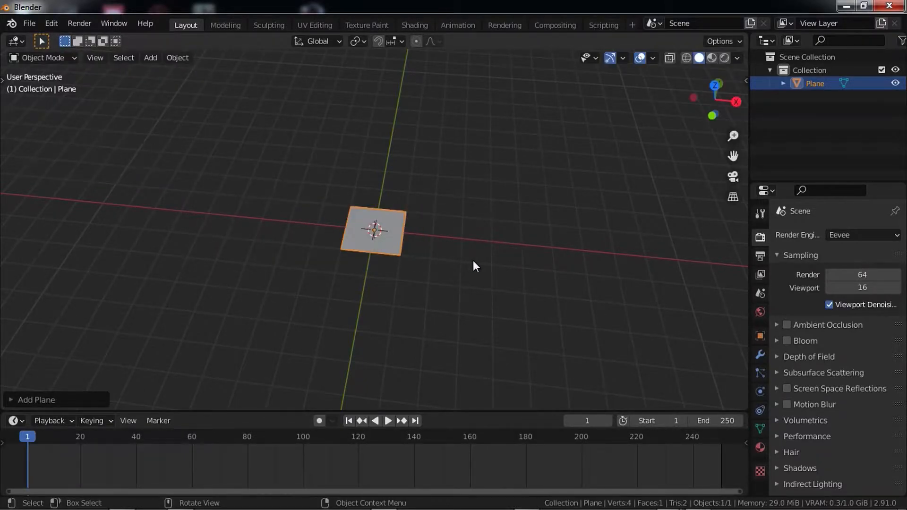
pyautogui.moveTo(486, 272); pyautogui.dragTo(509, 274, button='middle')
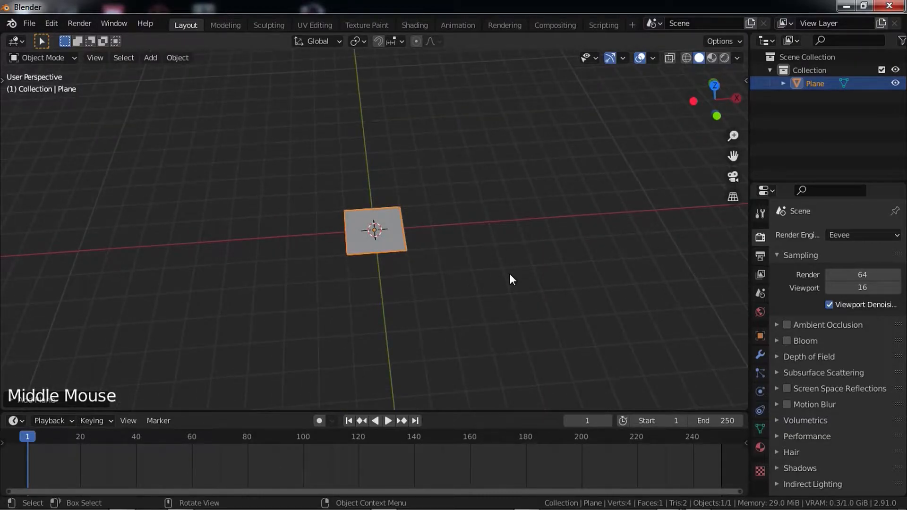
pyautogui.press('g')
pyautogui.press('Escape')
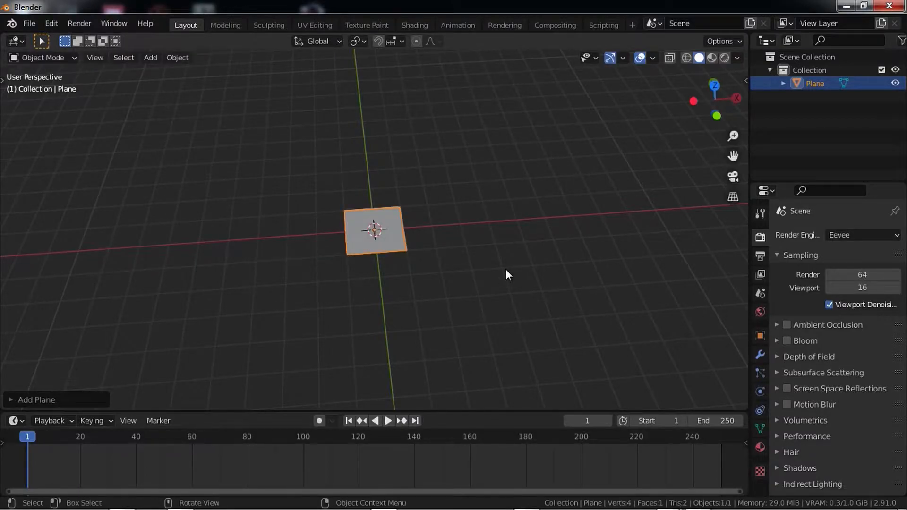
# - Scale the plane along the X axis in two passes into a long, narrow strip
pyautogui.press('s')
pyautogui.press('x')
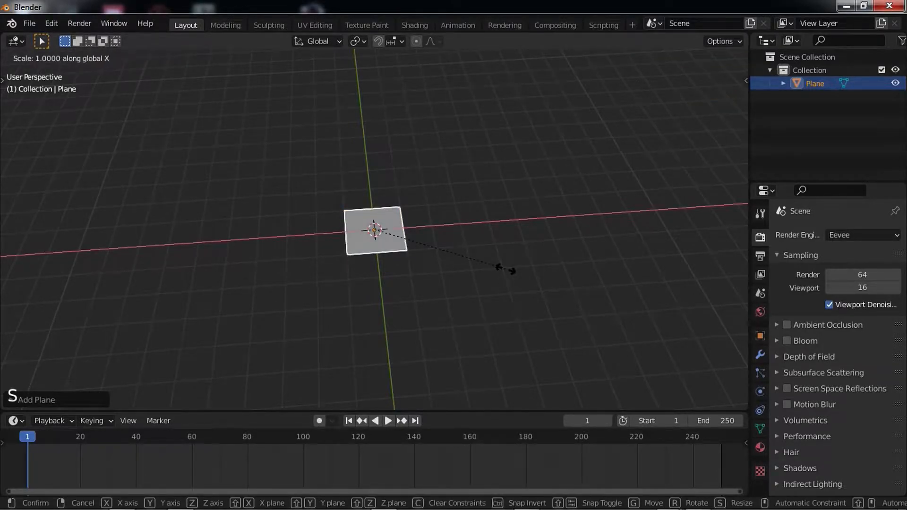
pyautogui.click(532, 333)
pyautogui.moveTo(486, 303); pyautogui.dragTo(541, 298, button='middle')
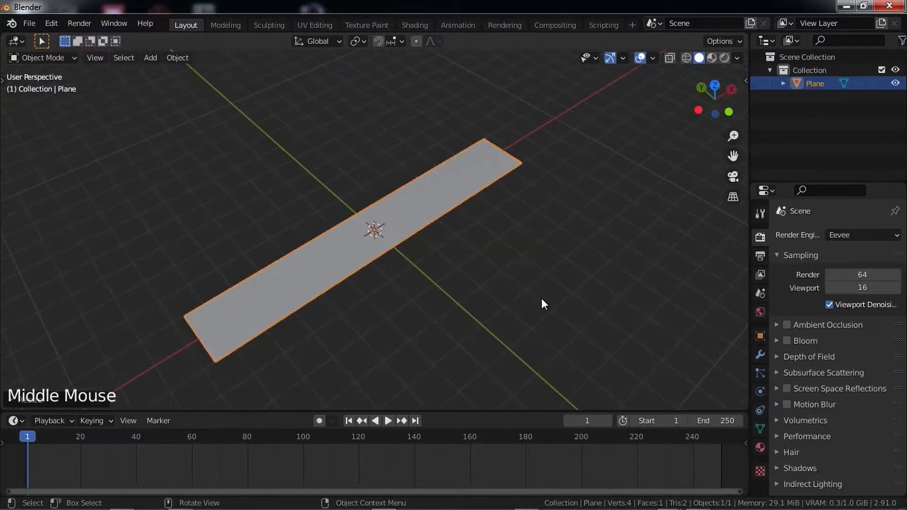
pyautogui.press('s')
pyautogui.press('x')
pyautogui.click(510, 198)
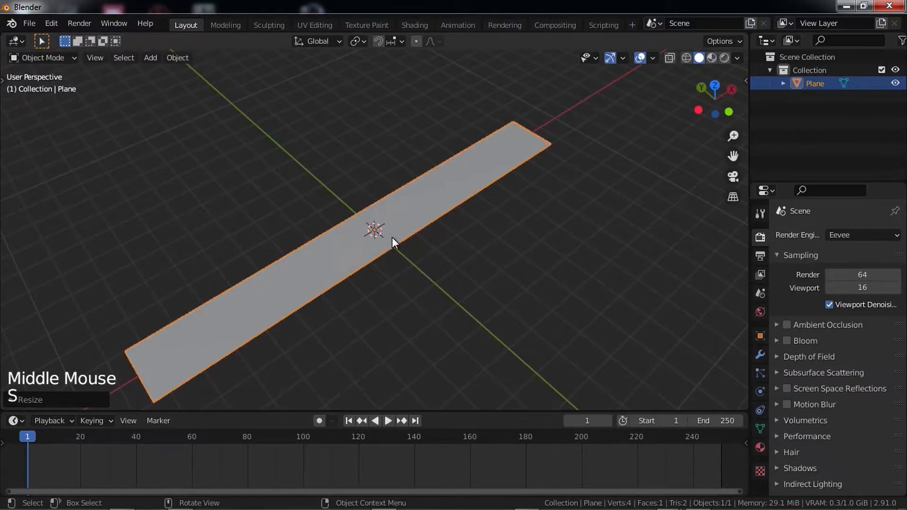
# - Widen the plane along the Y axis into a broad rectangle
pyautogui.press('s')
pyautogui.press('y')
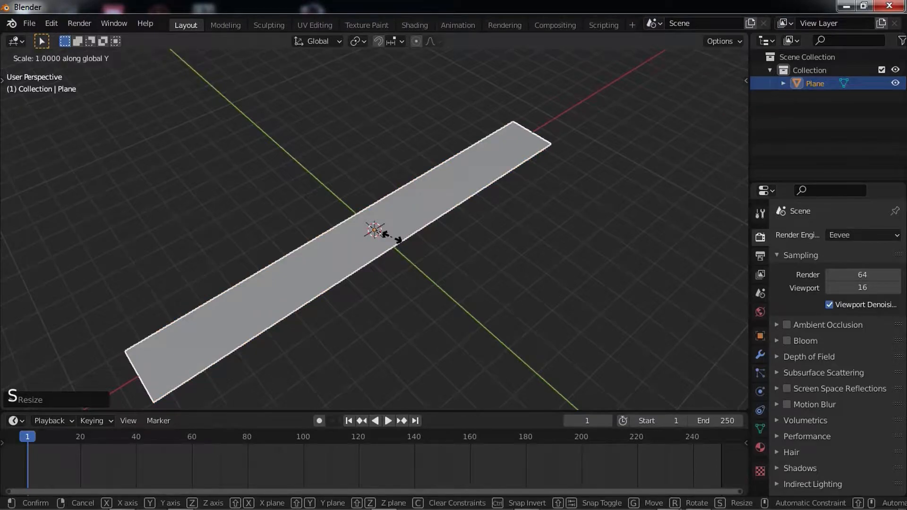
pyautogui.click(427, 268)
pyautogui.moveTo(427, 267); pyautogui.dragTo(364, 265, button='middle')
pyautogui.scroll(-1, 484, 239)
pyautogui.moveTo(483, 240); pyautogui.dragTo(427, 246, button='middle')
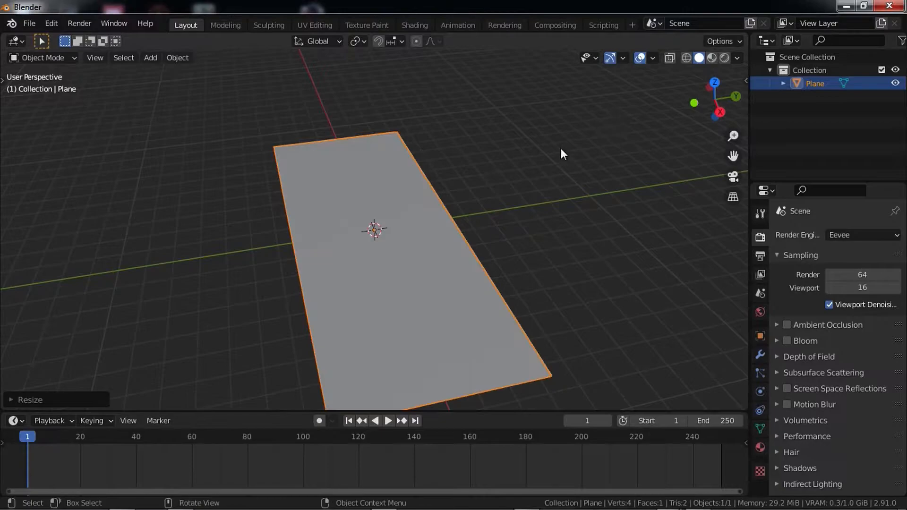
# - Split the 3D viewport vertically in two and turn the second area into a Shader Editor with its sidebar hidden
pyautogui.moveTo(561, 148); pyautogui.dragTo(679, 104, button='middle')
pyautogui.click(716, 40)
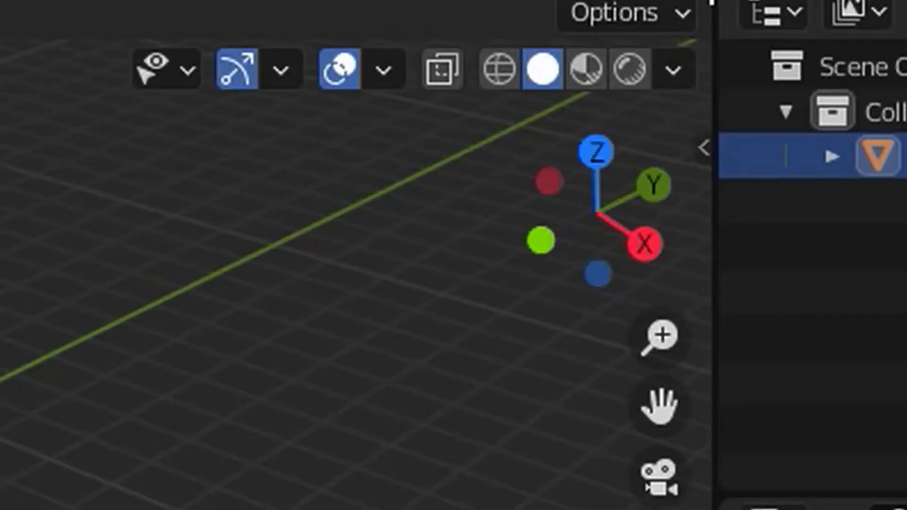
pyautogui.moveTo(712, 2); pyautogui.dragTo(468, 107)
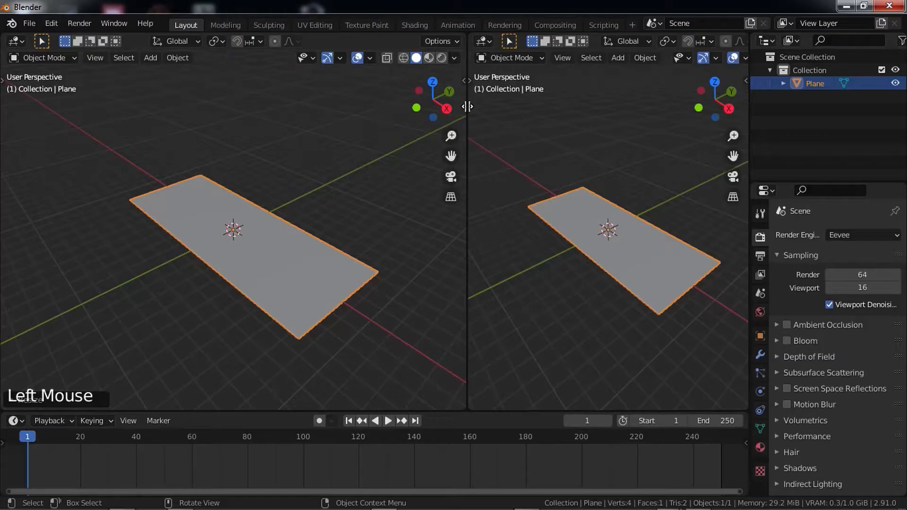
pyautogui.click(484, 42)
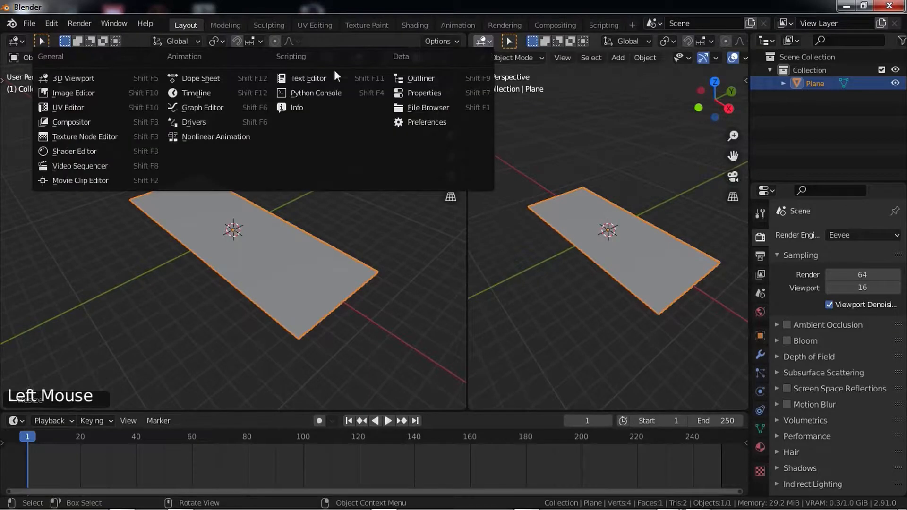
pyautogui.click(85, 152)
pyautogui.press('n')
pyautogui.scroll(10, 543, 232)
pyautogui.scroll(6, 547, 235)
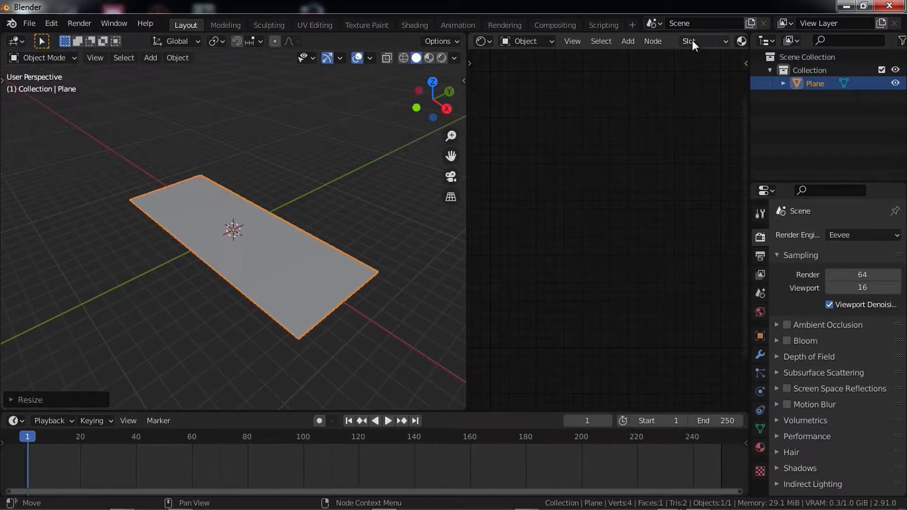
pyautogui.scroll(4, 690, 41)
pyautogui.scroll(-5, 690, 40)
# - Switch the 3D viewport to Rendered shading
pyautogui.moveTo(178, 240); pyautogui.dragTo(268, 244, button='middle')
pyautogui.scroll(2, 266, 239)
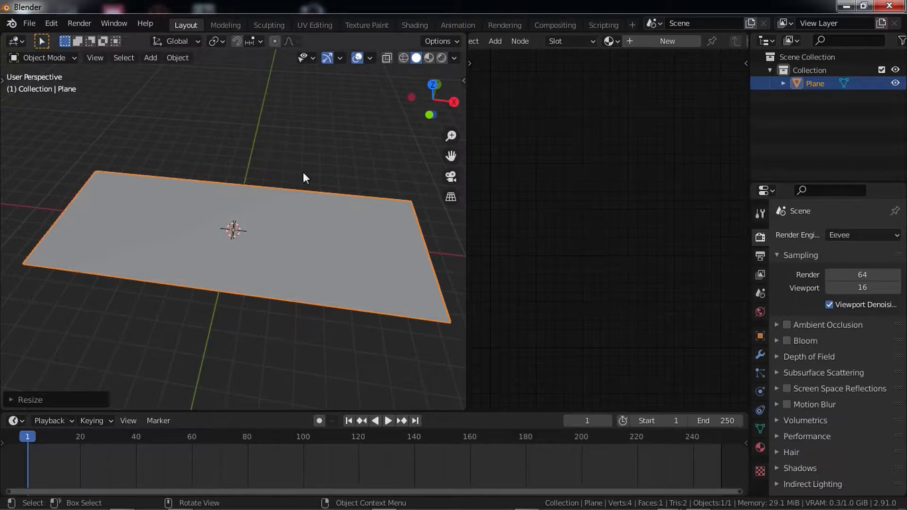
pyautogui.click(443, 61)
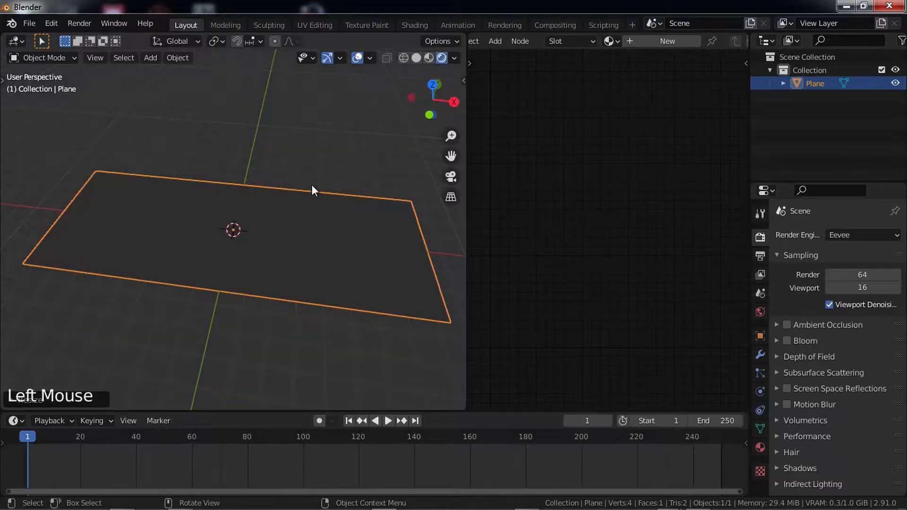
# - Add a Sun light and move it up above the plane
pyautogui.moveTo(312, 186); pyautogui.dragTo(442, 141, button='middle')
pyautogui.hotkey('shift', 'a')
pyautogui.moveTo(86, 366)
pyautogui.click(223, 379)
pyautogui.press('g')
pyautogui.click(310, 392)
# - Select the plane and create a new material for it
pyautogui.click(349, 302)
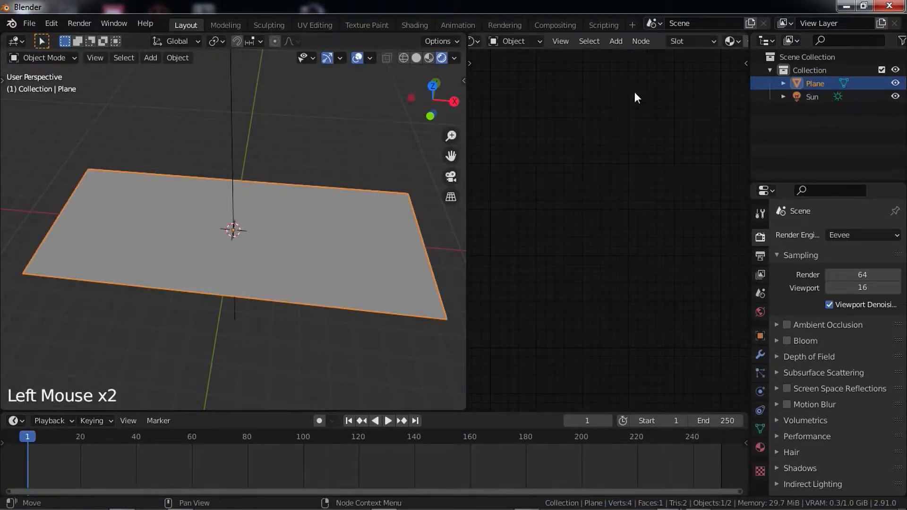
pyautogui.scroll(4, 676, 38)
pyautogui.scroll(-4, 688, 41)
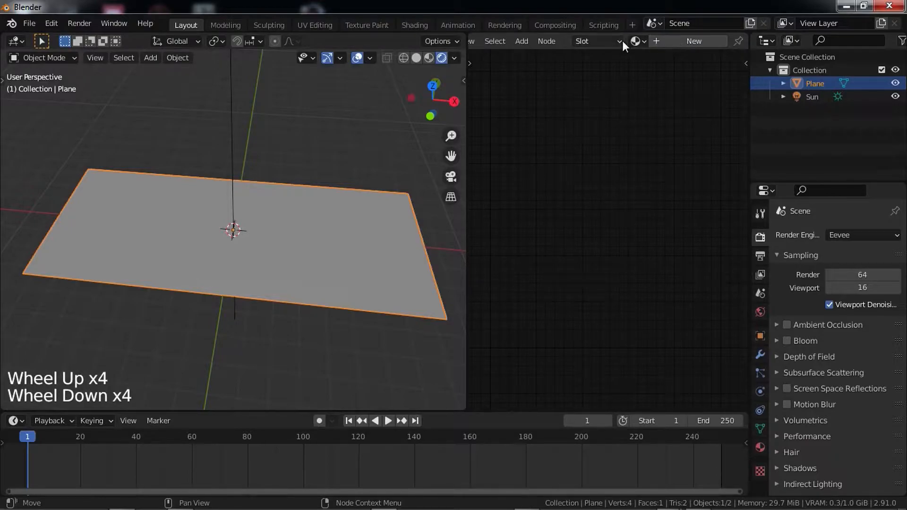
pyautogui.scroll(4, 622, 41)
pyautogui.scroll(5, 503, 40)
pyautogui.click(483, 41)
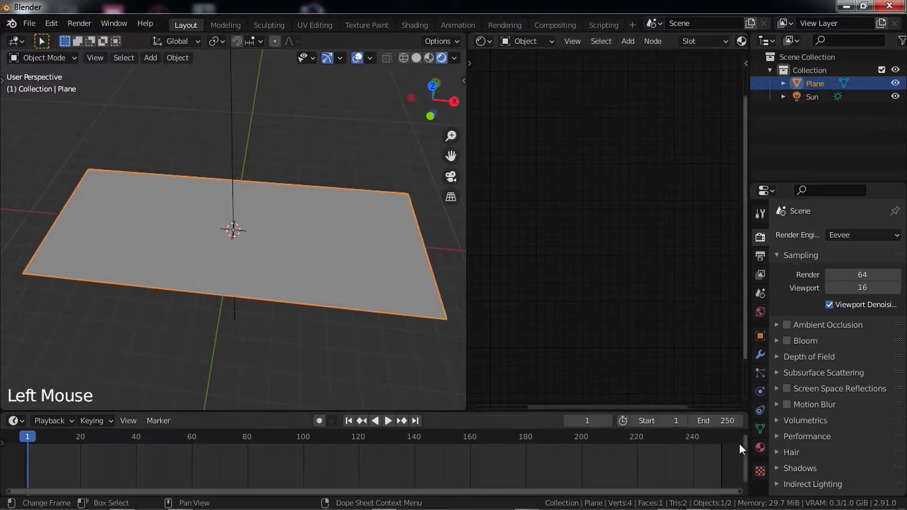
pyautogui.click(759, 447)
pyautogui.click(819, 292)
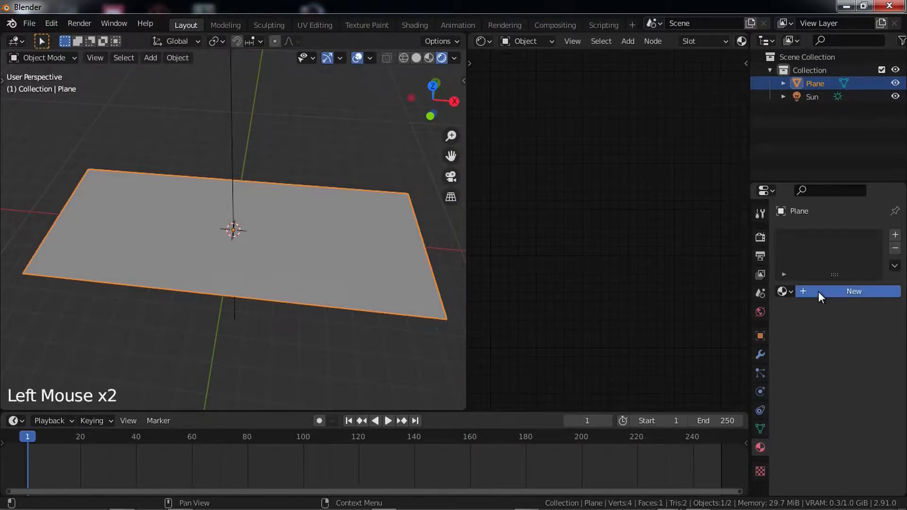
pyautogui.moveTo(625, 245); pyautogui.dragTo(653, 243, button='middle')
pyautogui.scroll(-4, 594, 249)
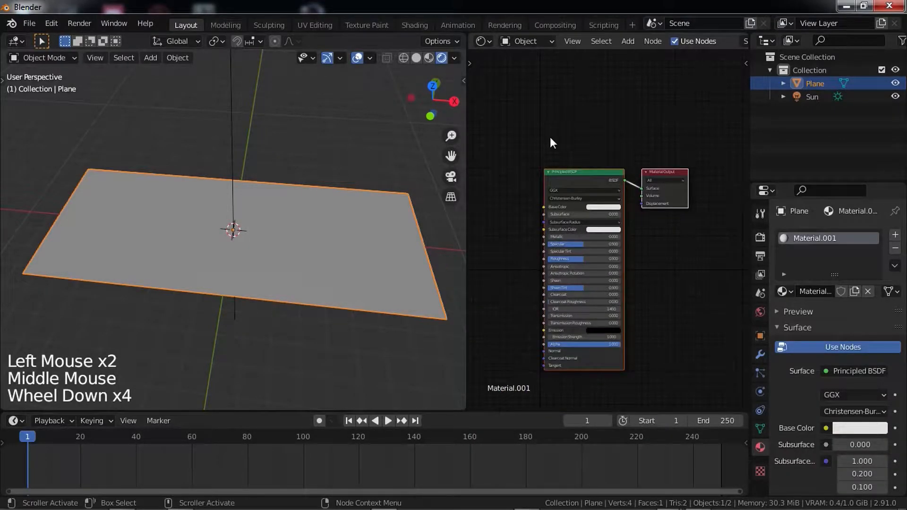
# - Examine the Principled BSDF and Material Output nodes of the plane's material in the Shader Editor
pyautogui.click(569, 160)
pyautogui.scroll(6, 569, 160)
pyautogui.scroll(4, 614, 209)
pyautogui.moveTo(569, 161); pyautogui.dragTo(612, 212, button='middle')
pyautogui.scroll(1, 579, 220)
pyautogui.scroll(-4, 579, 220)
pyautogui.scroll(-1, 579, 220)
pyautogui.scroll(3, 612, 211)
pyautogui.moveTo(630, 178); pyautogui.dragTo(620, 195, button='middle')
pyautogui.scroll(-4, 620, 195)
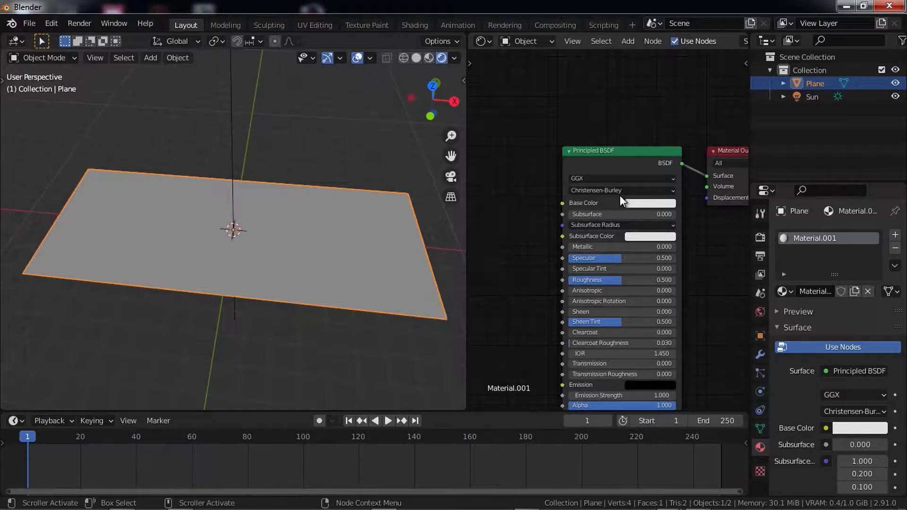
pyautogui.moveTo(620, 192); pyautogui.dragTo(612, 176, button='middle')
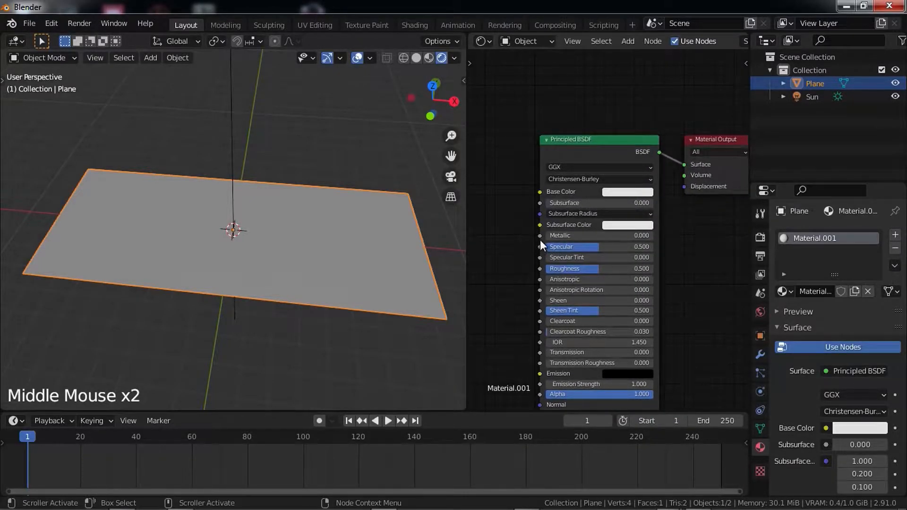
# - Set the Metallic value of the plane's Principled BSDF to 1.000
pyautogui.moveTo(227, 247); pyautogui.dragTo(273, 232, button='middle')
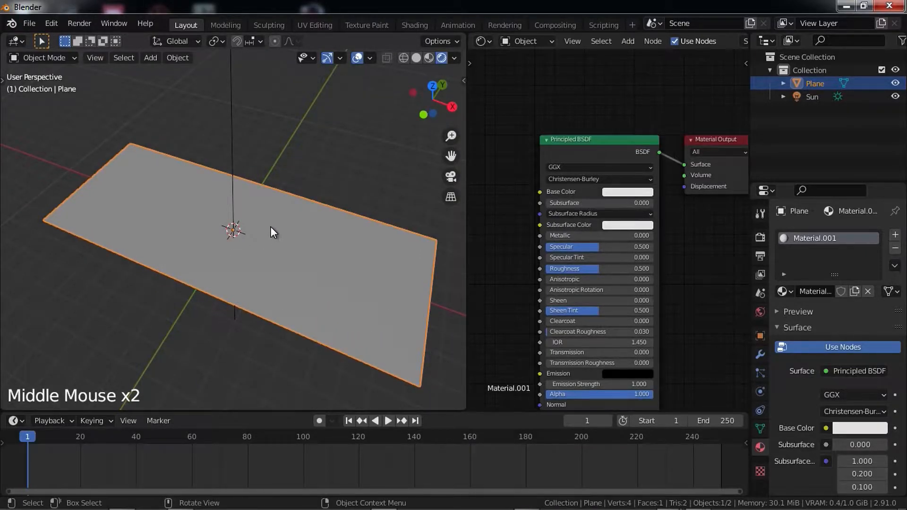
pyautogui.moveTo(271, 226); pyautogui.dragTo(257, 227, button='middle')
pyautogui.scroll(2, 242, 192)
pyautogui.moveTo(242, 193); pyautogui.dragTo(255, 198, button='middle')
pyautogui.moveTo(598, 235); pyautogui.dragTo(653, 235)
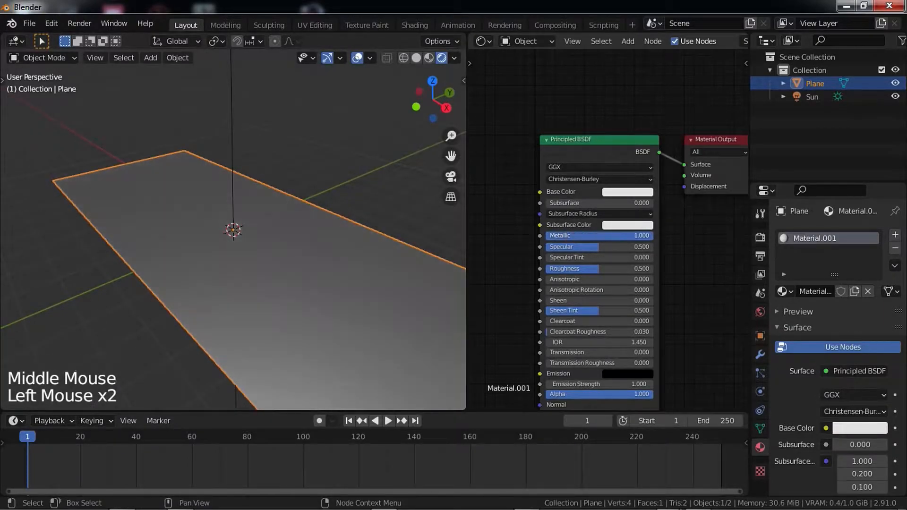
pyautogui.moveTo(271, 219)
pyautogui.mouseDown(button='middle')
pyautogui.moveTo(298, 206)
pyautogui.moveTo(260, 251)
pyautogui.moveTo(268, 235)
pyautogui.moveTo(259, 216)
pyautogui.mouseUp(button='middle')
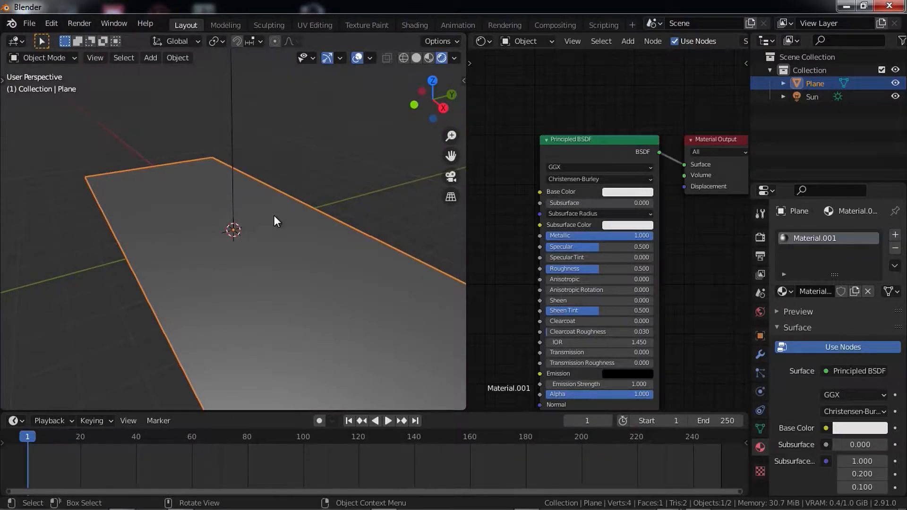
pyautogui.moveTo(301, 227)
pyautogui.mouseDown(button='middle')
pyautogui.moveTo(350, 265)
pyautogui.moveTo(298, 231)
pyautogui.mouseUp(button='middle')
# - Test the Principled BSDF's Roughness at 0.432 and 0.000, and set it to 1.000
pyautogui.moveTo(600, 269)
pyautogui.mouseDown()
pyautogui.moveTo(574, 268)
pyautogui.moveTo(592, 269)
pyautogui.mouseUp()
pyautogui.moveTo(180, 245); pyautogui.dragTo(173, 268, button='middle')
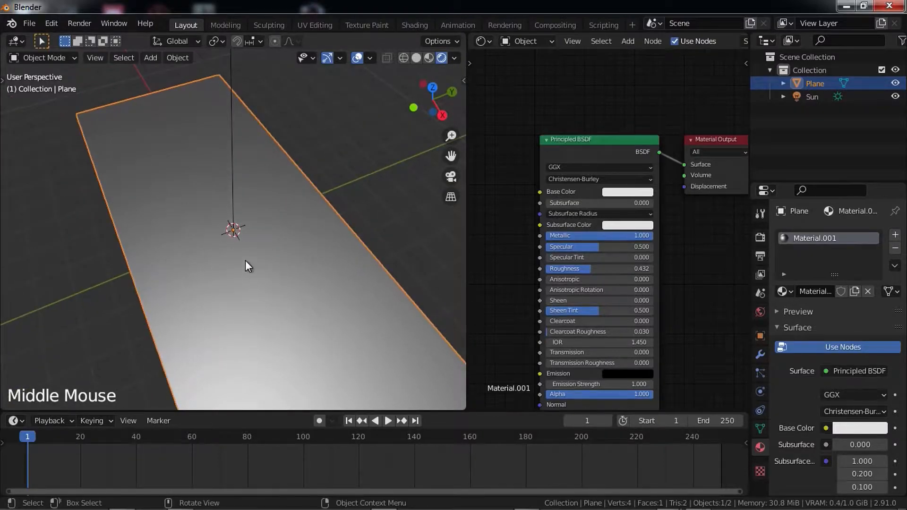
pyautogui.moveTo(638, 237)
pyautogui.mouseDown()
pyautogui.moveTo(531, 237)
pyautogui.moveTo(638, 237)
pyautogui.mouseUp()
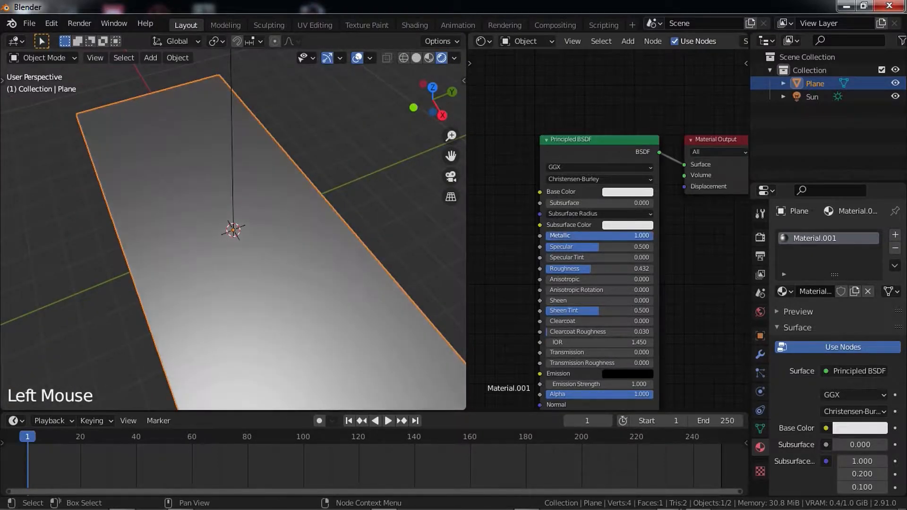
pyautogui.moveTo(293, 295); pyautogui.dragTo(321, 279, button='middle')
pyautogui.moveTo(588, 267); pyautogui.dragTo(544, 268)
pyautogui.moveTo(326, 263); pyautogui.dragTo(303, 227, button='middle')
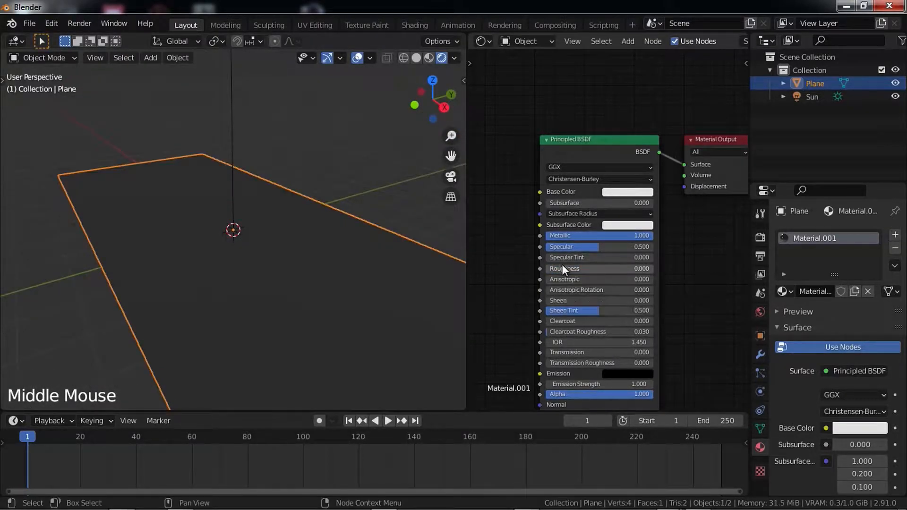
pyautogui.moveTo(562, 268)
pyautogui.mouseDown()
pyautogui.moveTo(654, 268)
pyautogui.moveTo(548, 269)
pyautogui.moveTo(654, 268)
pyautogui.mouseUp()
# - Make room beside the Principled BSDF, switch to Windows Explorer and open the Batu folder inside Texture on drive D
pyautogui.scroll(-4, 571, 229)
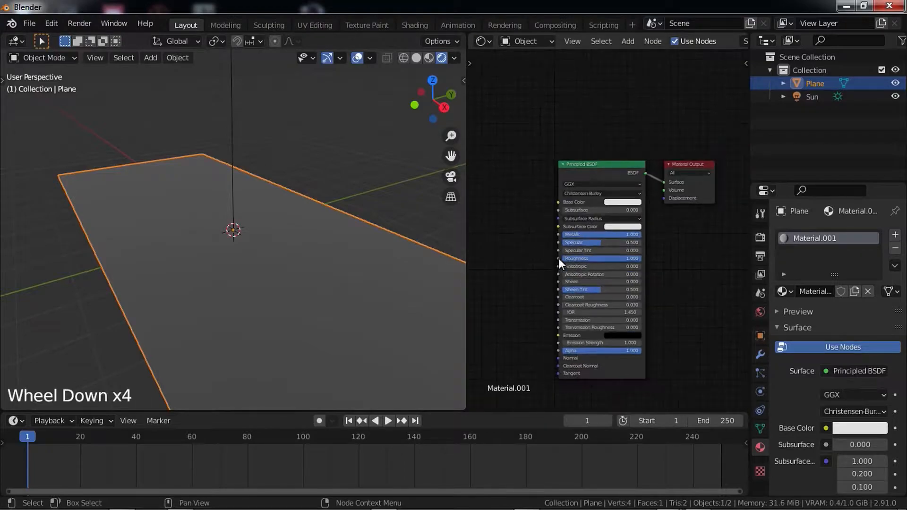
pyautogui.click(620, 257)
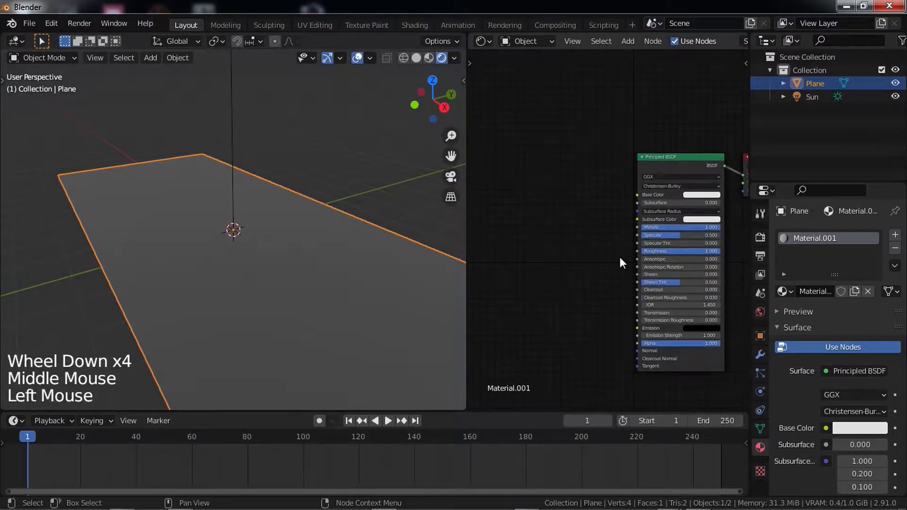
pyautogui.moveTo(151, 503)
pyautogui.moveTo(122, 500)
pyautogui.click(119, 430)
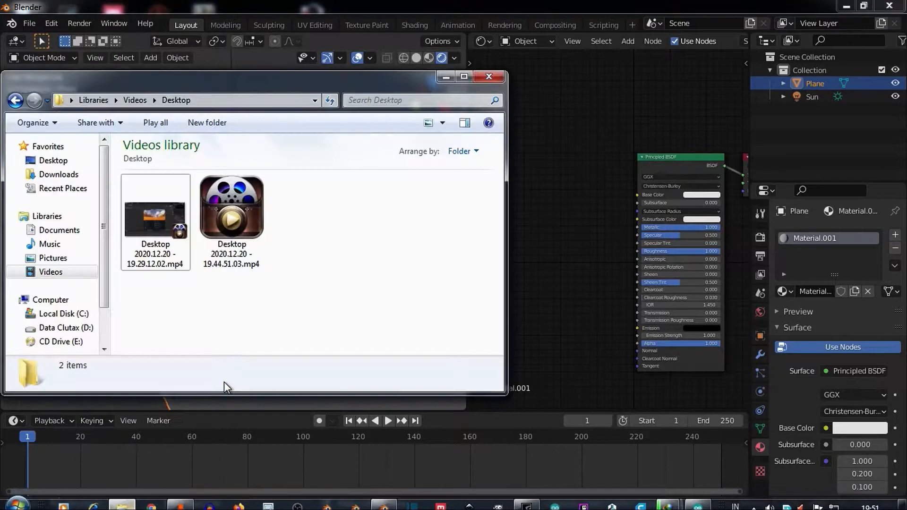
pyautogui.click(66, 328)
pyautogui.moveTo(496, 173); pyautogui.dragTo(503, 233)
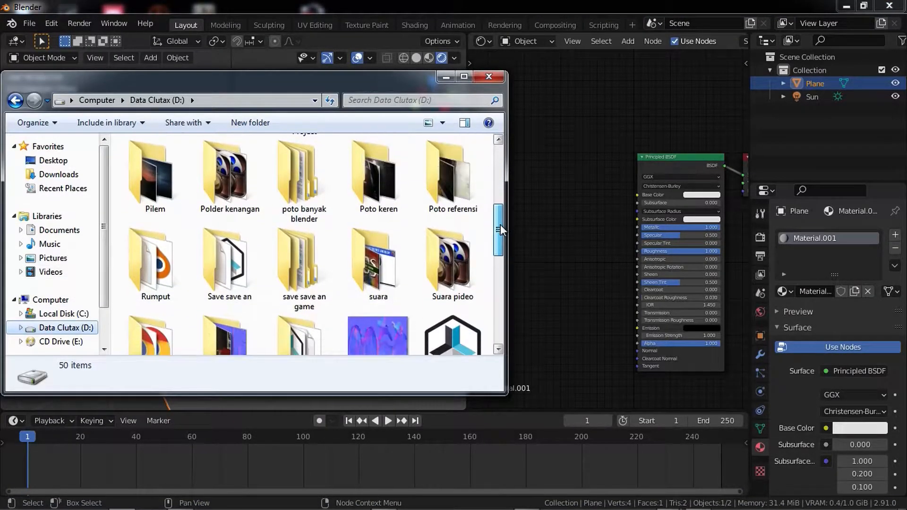
pyautogui.doubleClick(247, 330)
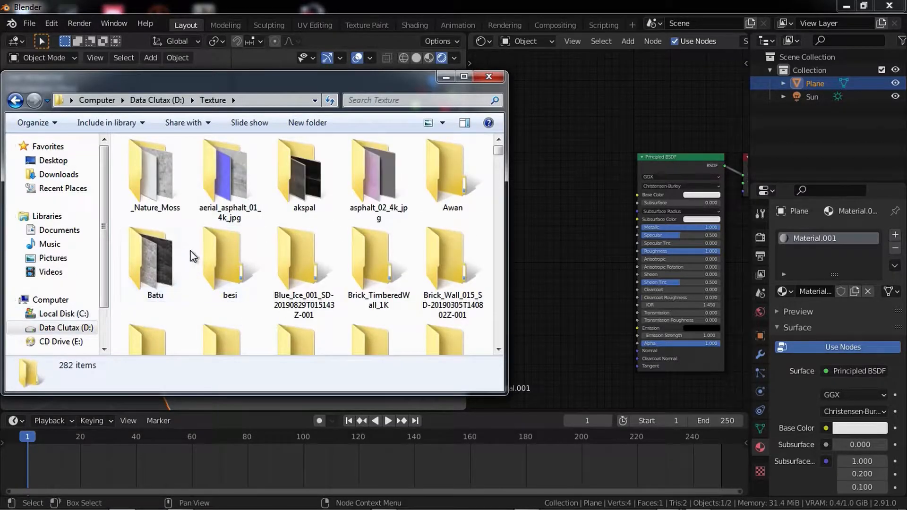
pyautogui.doubleClick(157, 253)
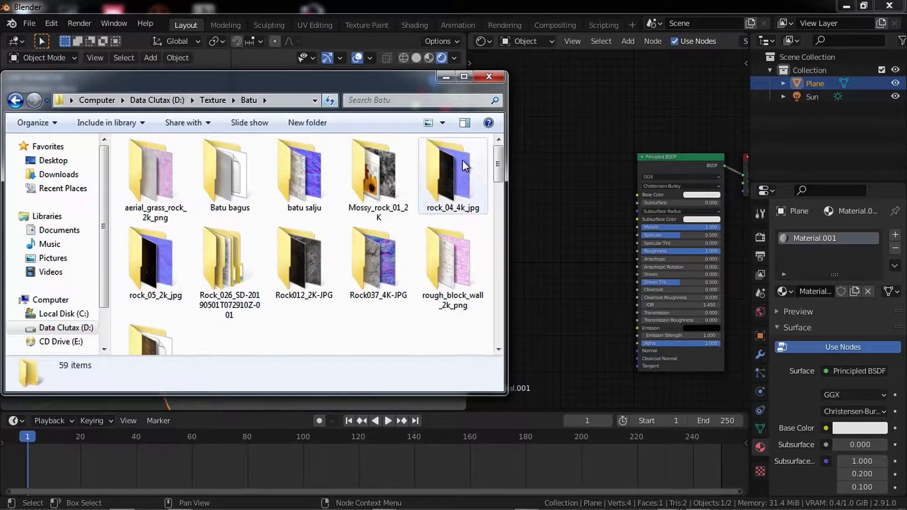
# - Add the TexturesCom_CliffRock3_2x2_1K albedo, height and roughness TIFF images from the Batu folder as image texture nodes in the Shader Editor
pyautogui.moveTo(497, 163); pyautogui.dragTo(497, 192)
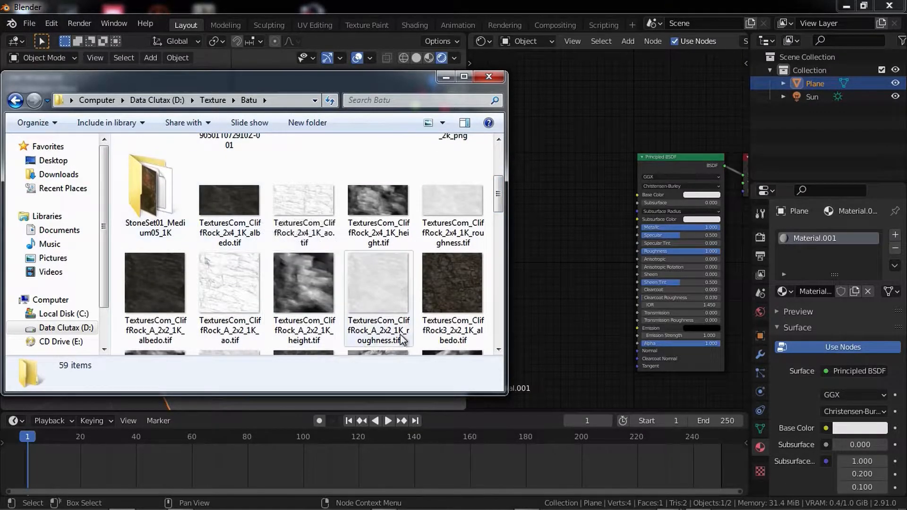
pyautogui.moveTo(446, 276); pyautogui.dragTo(597, 194)
pyautogui.moveTo(574, 165); pyautogui.dragTo(572, 166)
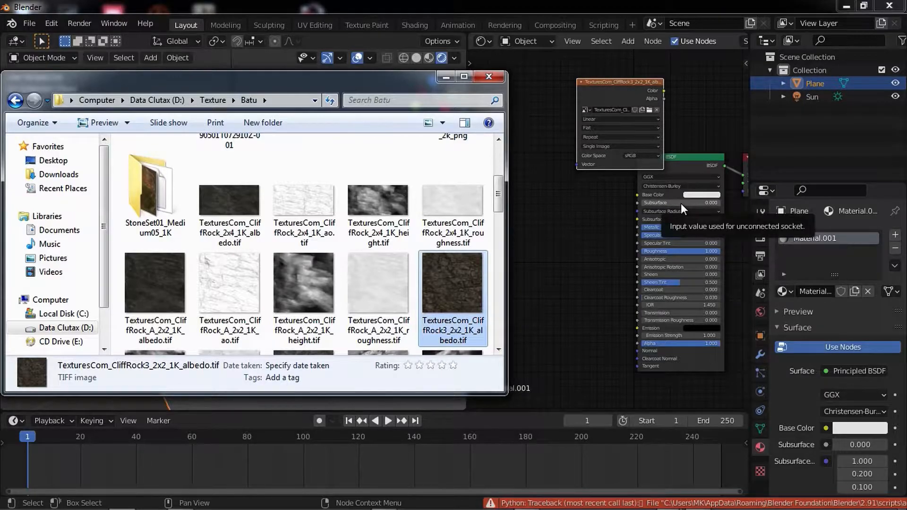
pyautogui.moveTo(500, 198); pyautogui.dragTo(503, 215)
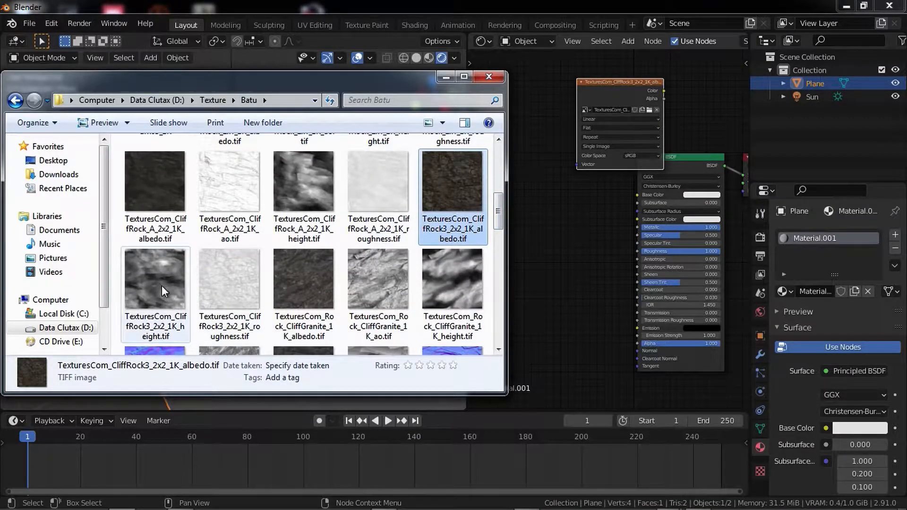
pyautogui.moveTo(162, 291); pyautogui.dragTo(582, 263)
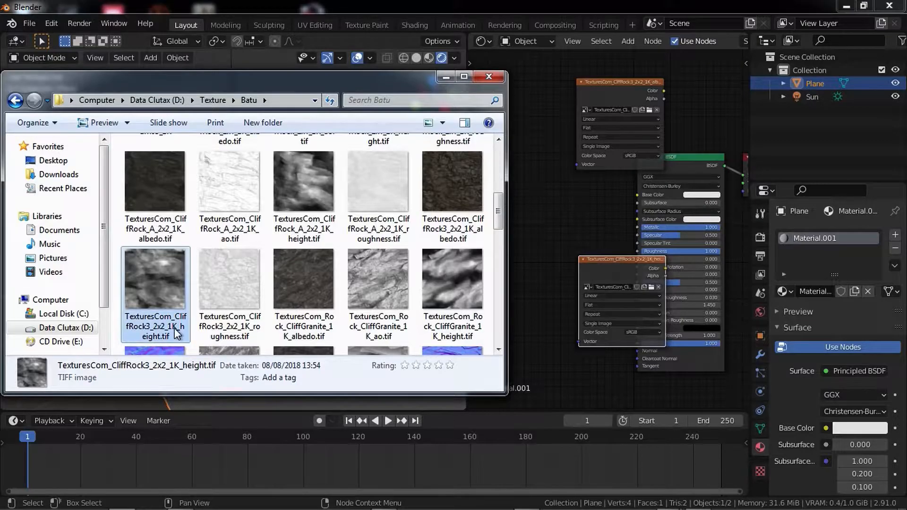
pyautogui.moveTo(234, 319); pyautogui.dragTo(565, 250)
pyautogui.moveTo(584, 258); pyautogui.dragTo(602, 305, button='middle')
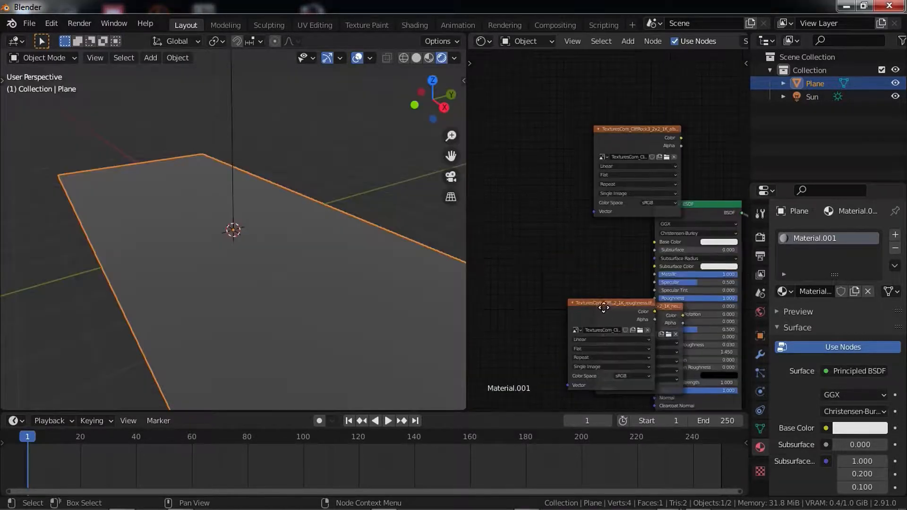
# - Spread out the roughness and height image texture nodes so they sit clear of the Principled BSDF
pyautogui.scroll(1, 615, 322)
pyautogui.moveTo(616, 322); pyautogui.dragTo(544, 237)
pyautogui.moveTo(660, 321); pyautogui.dragTo(651, 262, button='middle')
pyautogui.moveTo(651, 262); pyautogui.dragTo(597, 333)
pyautogui.moveTo(645, 354); pyautogui.dragTo(543, 331, button='middle')
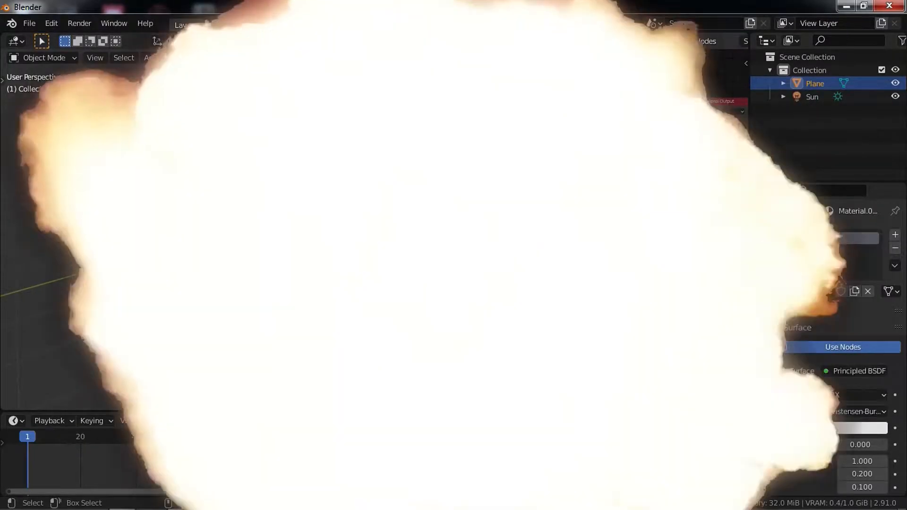
pyautogui.moveTo(525, 310); pyautogui.dragTo(557, 301)
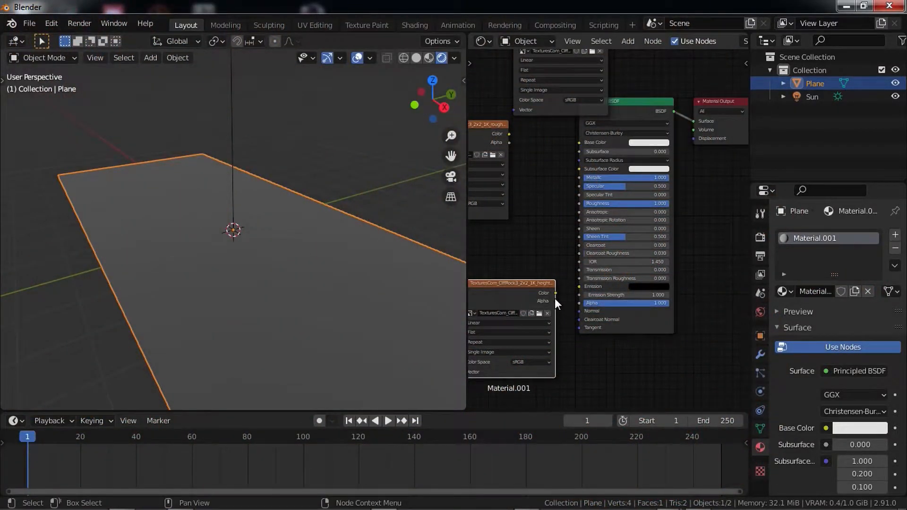
pyautogui.moveTo(554, 295); pyautogui.dragTo(478, 313)
pyautogui.moveTo(526, 307); pyautogui.dragTo(574, 271, button='middle')
# - Connect the height texture's Color output to the Normal input of the Principled BSDF and check the shading on the plane
pyautogui.moveTo(558, 273); pyautogui.dragTo(620, 271)
pyautogui.scroll(4, 641, 279)
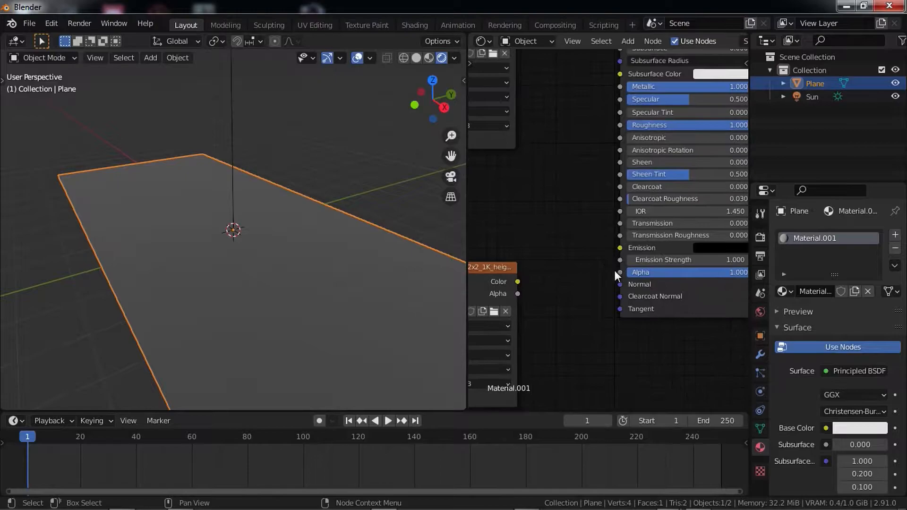
pyautogui.scroll(-2, 574, 256)
pyautogui.moveTo(547, 258); pyautogui.dragTo(666, 261)
pyautogui.hotkey('shift', 'a')
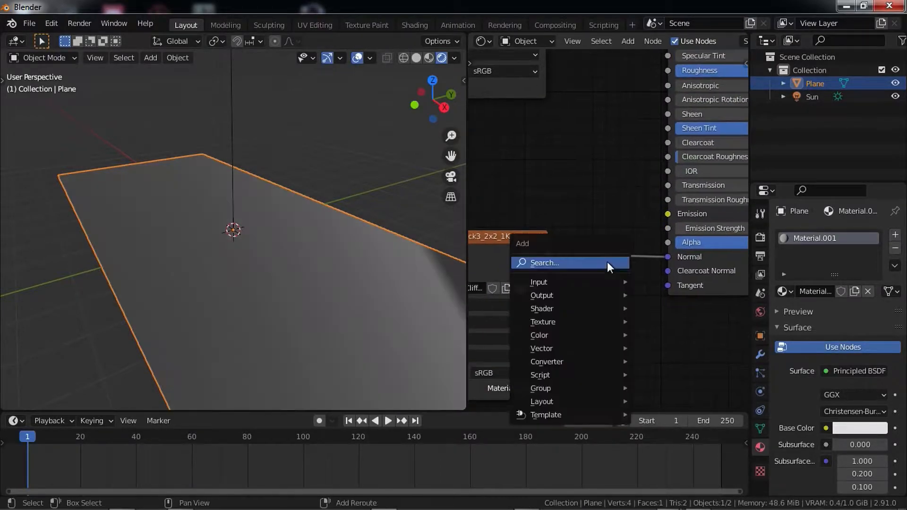
pyautogui.press('Escape')
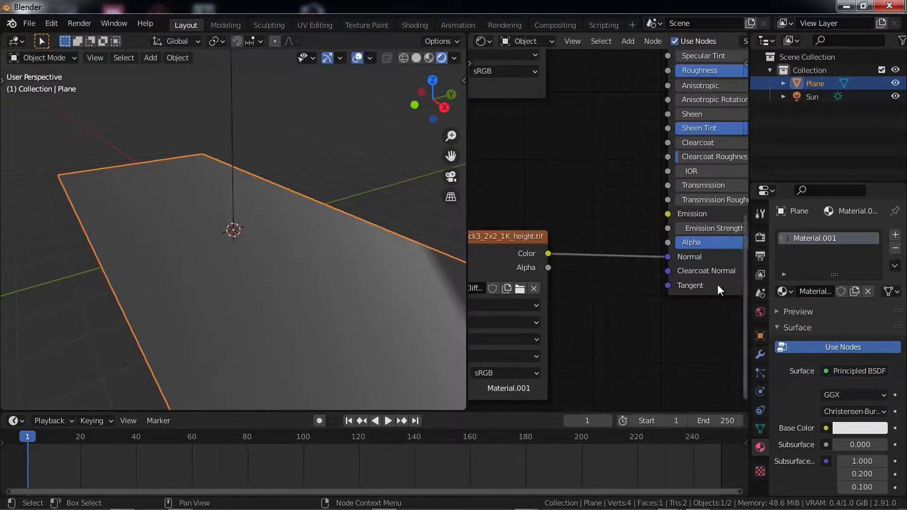
pyautogui.moveTo(348, 255)
pyautogui.mouseDown(button='middle')
pyautogui.moveTo(361, 323)
pyautogui.moveTo(332, 259)
pyautogui.mouseUp(button='middle')
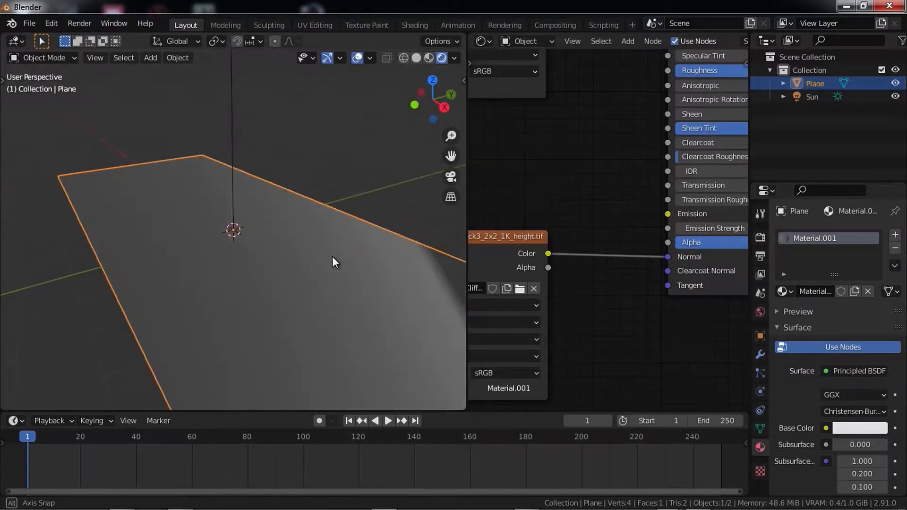
pyautogui.moveTo(453, 265); pyautogui.dragTo(378, 269, button='middle')
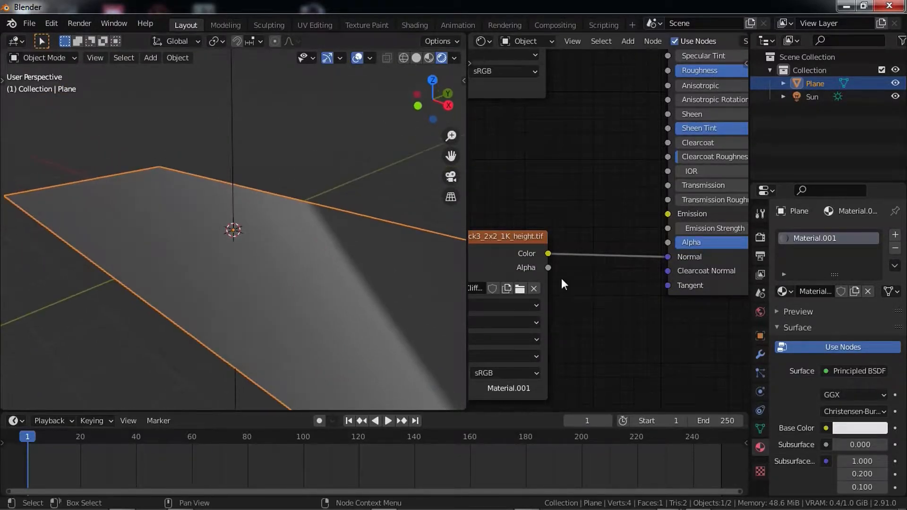
# - Insert a Bump vector node into the link between the height texture and the Principled BSDF's Normal input
pyautogui.hotkey('shift', 'a')
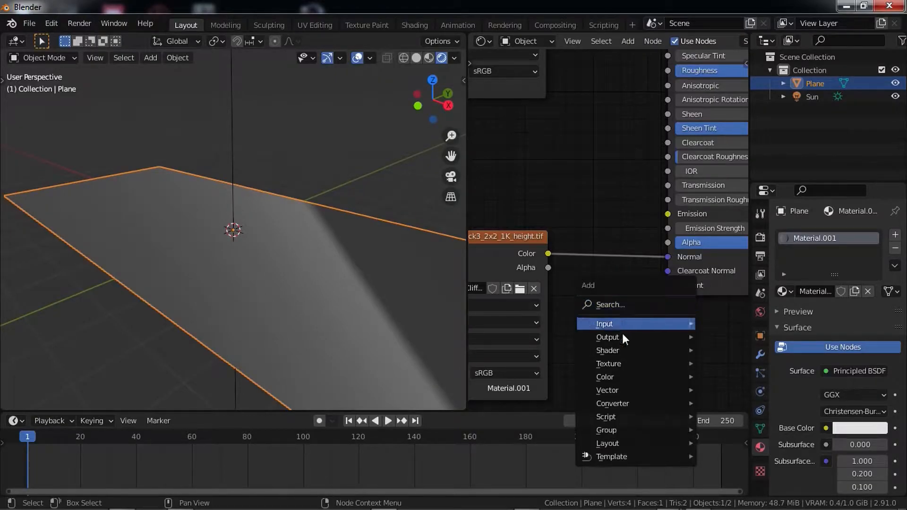
pyautogui.hotkey('shift', 'a')
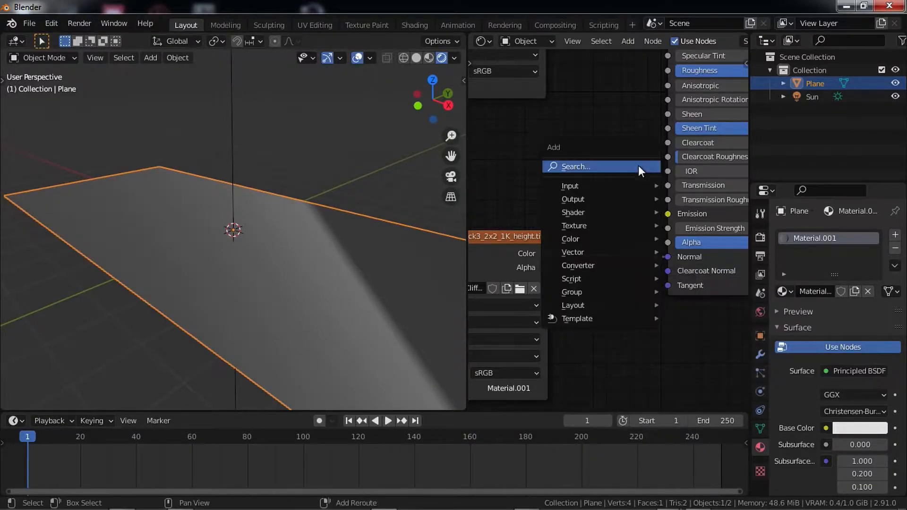
pyautogui.hotkey('shift', 'a')
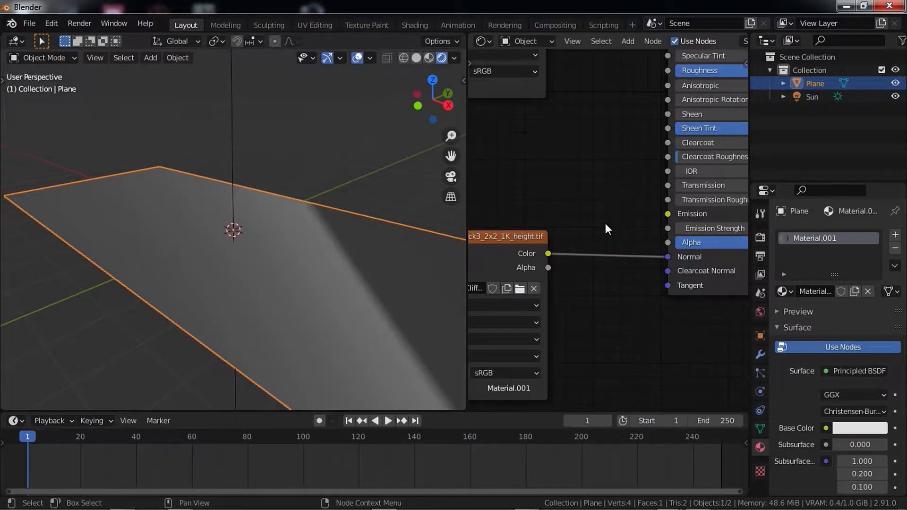
pyautogui.hotkey('shift', 'a')
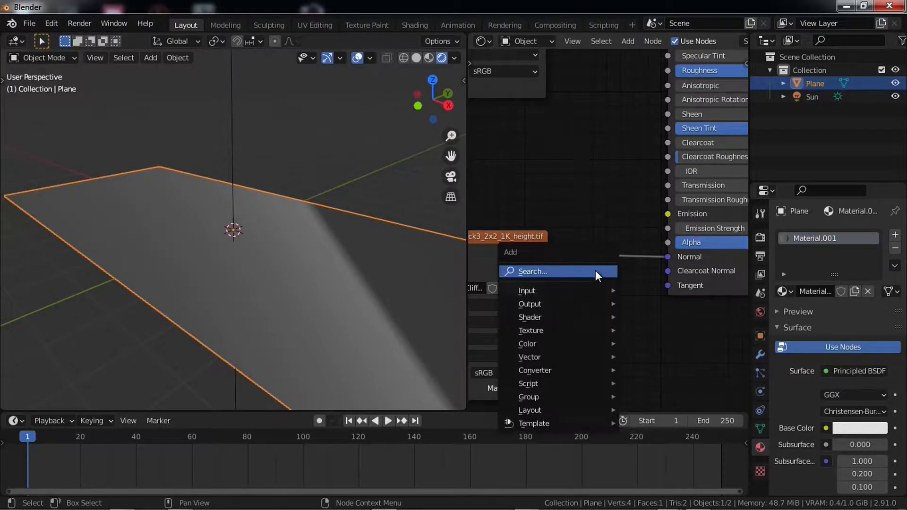
pyautogui.moveTo(534, 344)
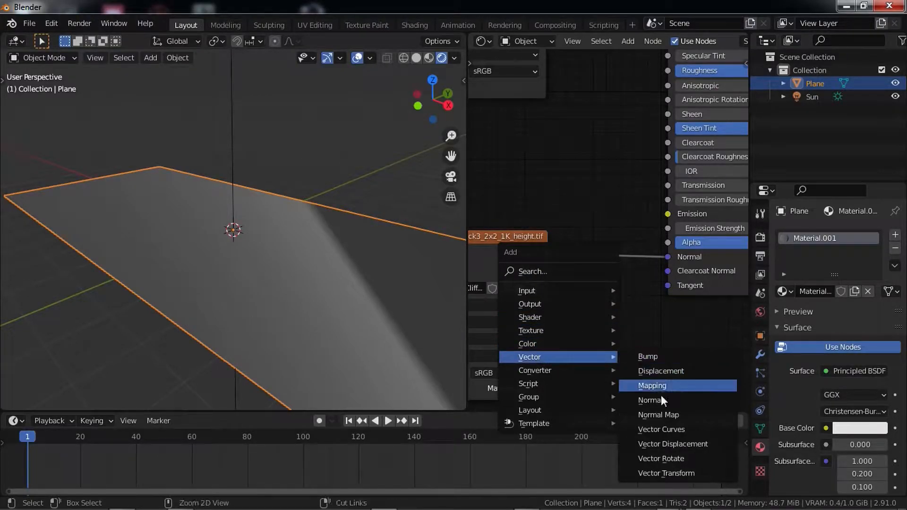
pyautogui.click(655, 356)
pyautogui.click(638, 200)
pyautogui.hotkey('shift', 'a')
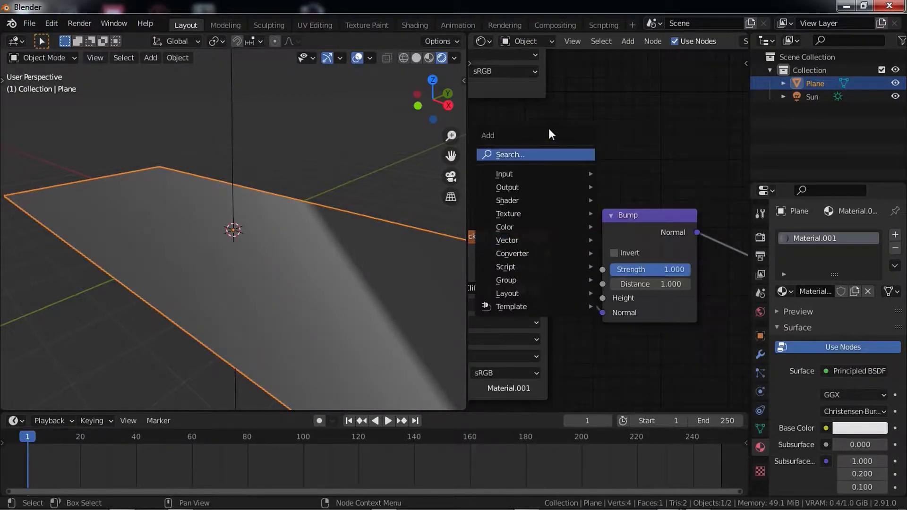
# - Move the height texture's Color link from the Bump node's Normal input to its Height input and inspect the plane's relief
pyautogui.moveTo(594, 255); pyautogui.dragTo(624, 216, button='middle')
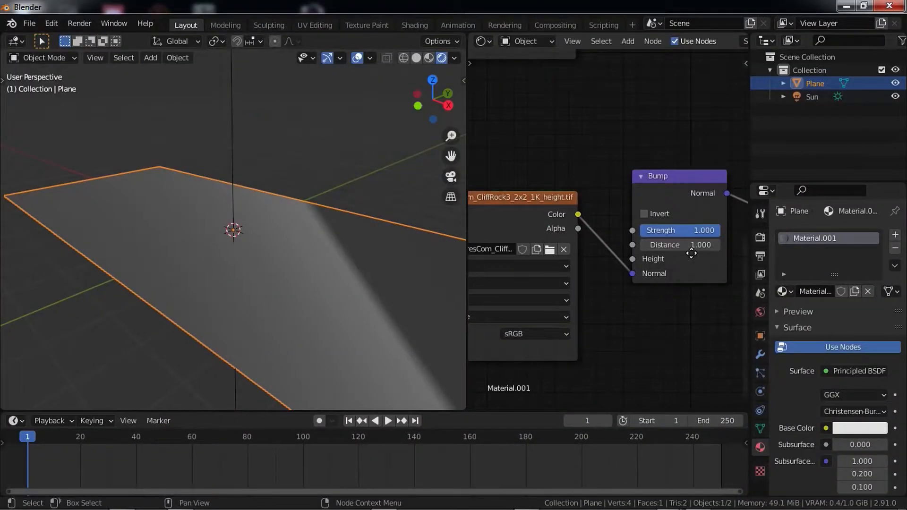
pyautogui.moveTo(692, 254); pyautogui.dragTo(680, 260, button='middle')
pyautogui.moveTo(591, 295); pyautogui.dragTo(655, 293, button='middle')
pyautogui.scroll(2, 638, 267)
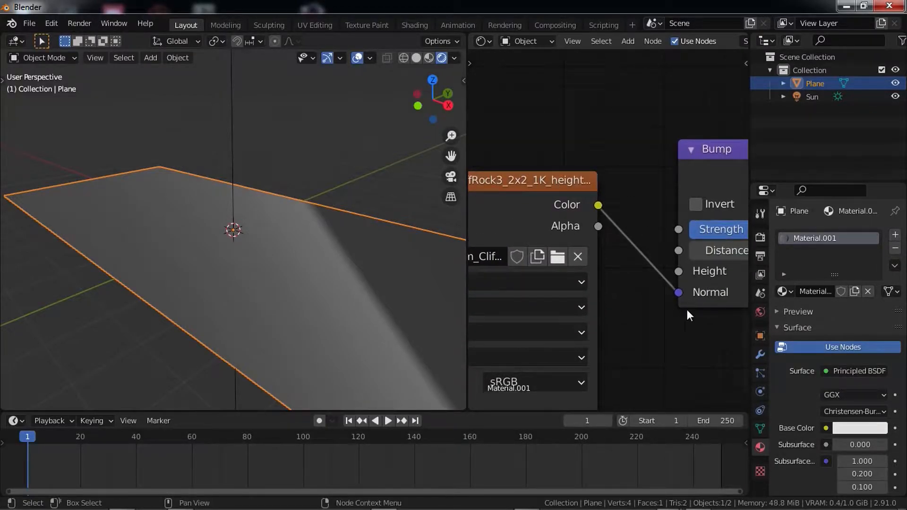
pyautogui.moveTo(679, 293); pyautogui.dragTo(675, 271)
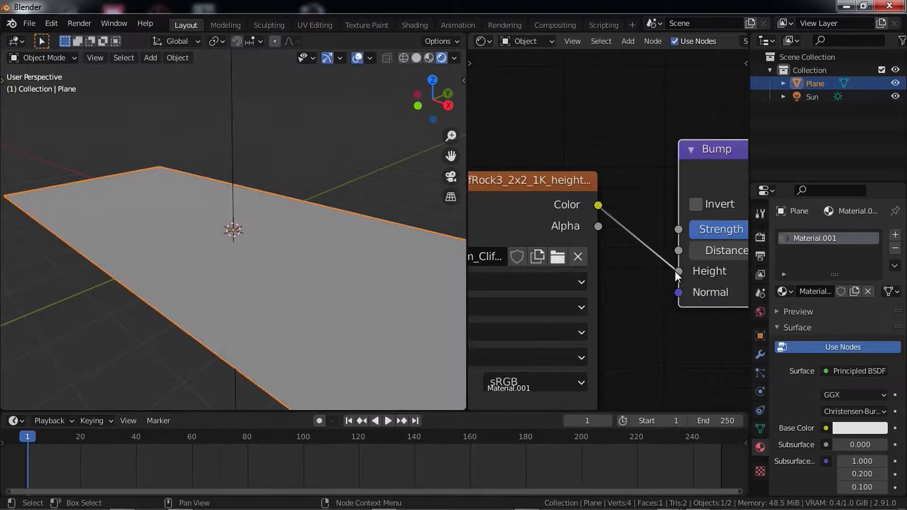
pyautogui.moveTo(285, 215); pyautogui.dragTo(305, 300, button='middle')
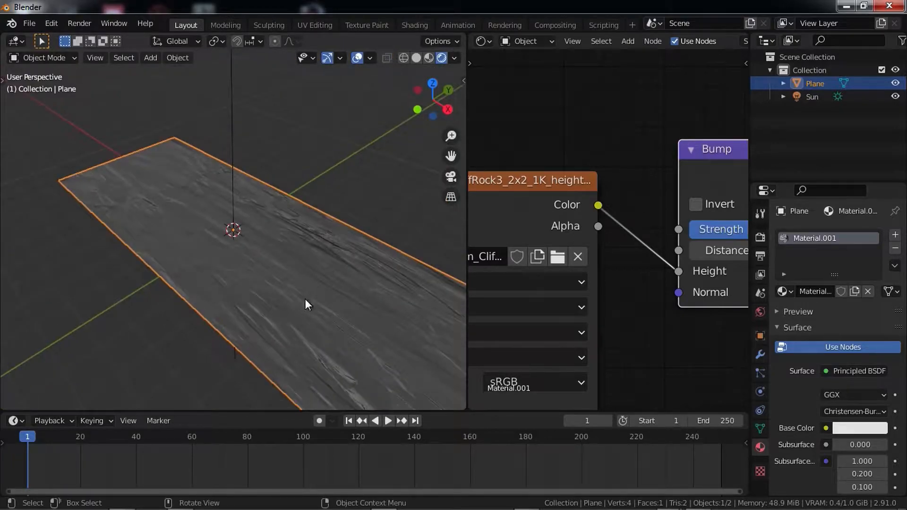
pyautogui.moveTo(197, 292); pyautogui.dragTo(211, 265, button='middle')
pyautogui.scroll(-3, 572, 272)
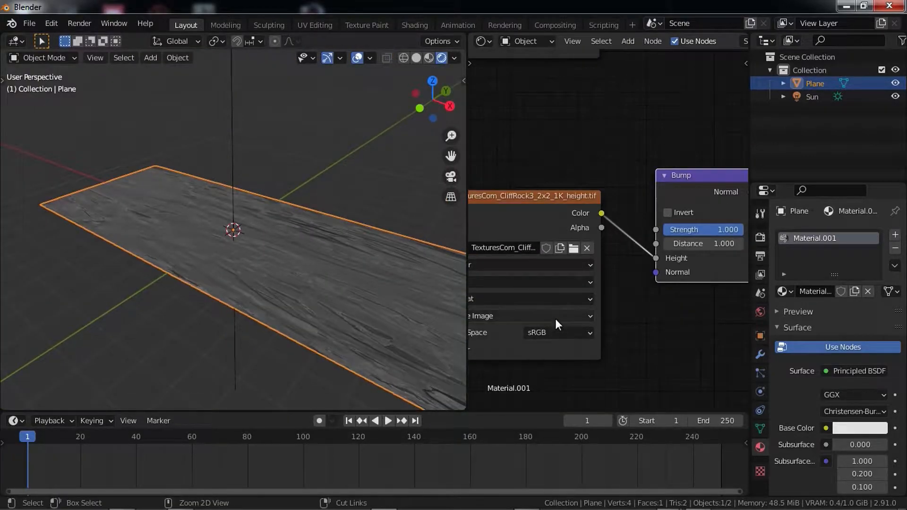
# - Reposition the roughness image texture node and connect its Color output to the Roughness input of the Principled BSDF
pyautogui.scroll(-1, 563, 270)
pyautogui.scroll(-1, 565, 265)
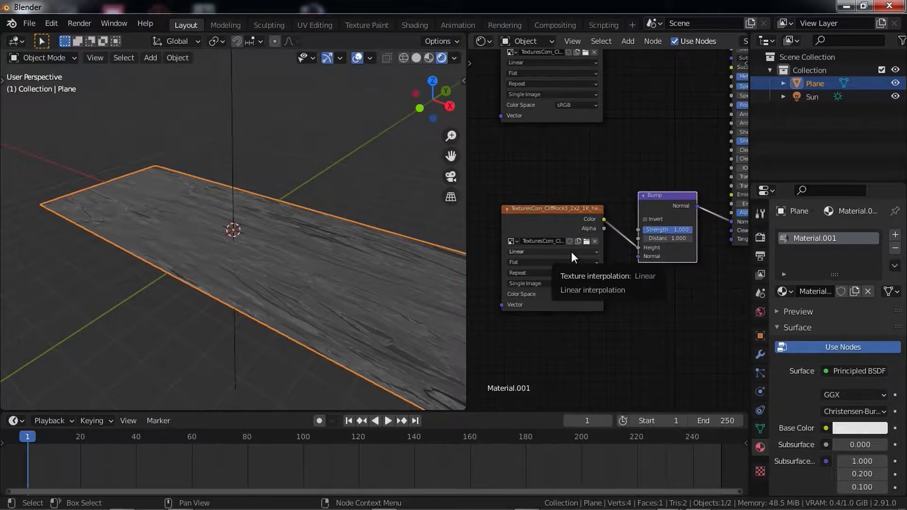
pyautogui.moveTo(666, 223); pyautogui.dragTo(640, 325, button='middle')
pyautogui.moveTo(557, 132); pyautogui.dragTo(564, 149)
pyautogui.moveTo(586, 171); pyautogui.dragTo(560, 197, button='middle')
pyautogui.scroll(2, 525, 184)
pyautogui.scroll(1, 550, 184)
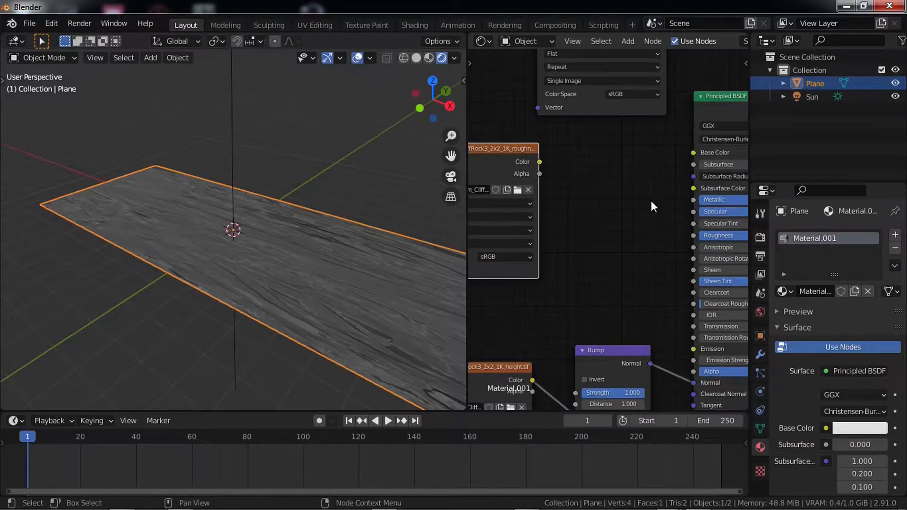
pyautogui.moveTo(497, 153); pyautogui.dragTo(695, 235)
# - Shift the albedo texture node away from the shader and connect its Color output to the Principled BSDF's Base Color input
pyautogui.moveTo(683, 229); pyautogui.dragTo(735, 416, button='middle')
pyautogui.moveTo(689, 188); pyautogui.dragTo(608, 186)
pyautogui.moveTo(608, 187); pyautogui.dragTo(550, 154, button='middle')
pyautogui.moveTo(559, 139); pyautogui.dragTo(667, 293)
pyautogui.moveTo(570, 330); pyautogui.dragTo(628, 250, button='middle')
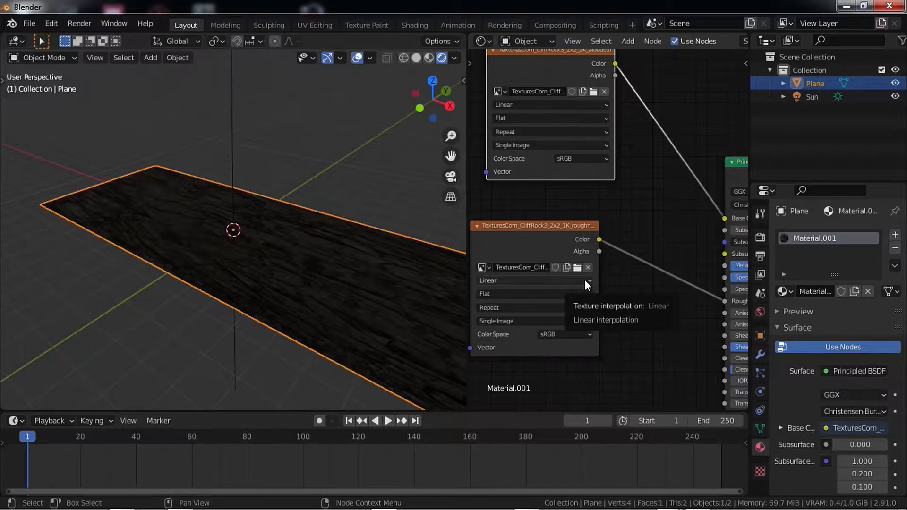
pyautogui.moveTo(645, 224); pyautogui.dragTo(593, 212, button='middle')
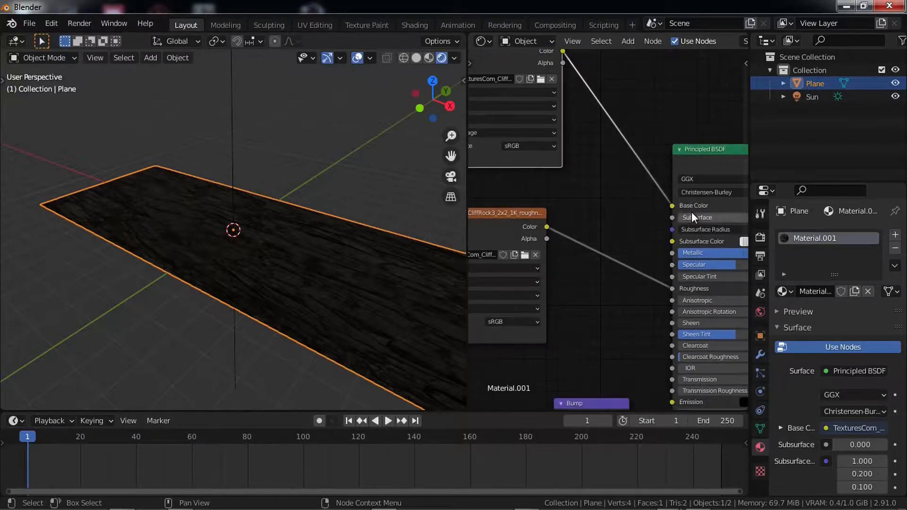
pyautogui.moveTo(651, 264); pyautogui.dragTo(721, 224, button='middle')
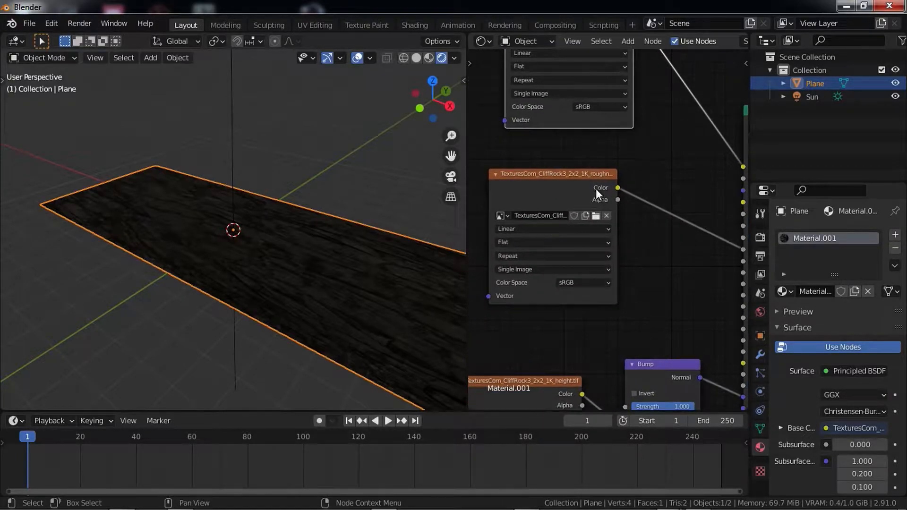
# - Set the Color Space of both the roughness and height image textures to Non-Color
pyautogui.click(568, 284)
pyautogui.click(575, 326)
pyautogui.moveTo(575, 326); pyautogui.dragTo(629, 285, button='middle')
pyautogui.moveTo(618, 223); pyautogui.dragTo(614, 162, button='middle')
pyautogui.click(613, 331)
pyautogui.click(610, 377)
pyautogui.click(613, 330)
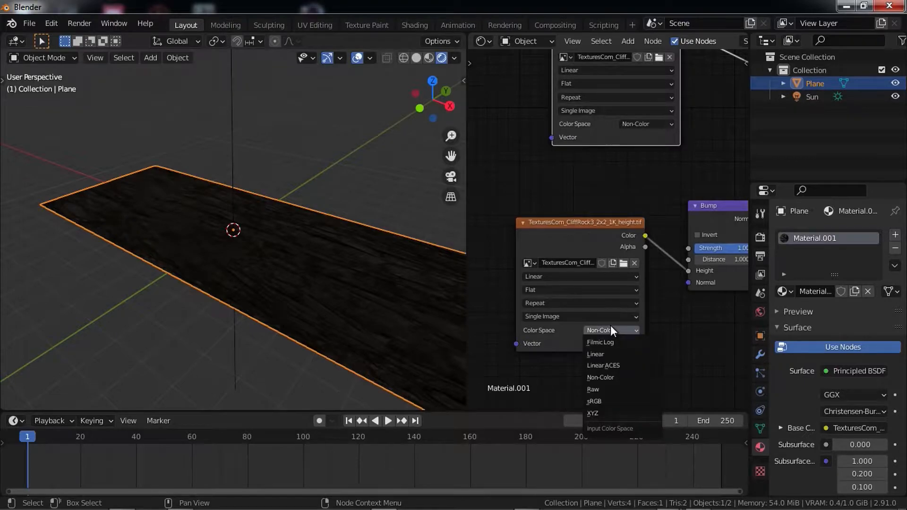
pyautogui.click(619, 330)
pyautogui.click(619, 329)
pyautogui.moveTo(577, 268); pyautogui.dragTo(609, 284, button='middle')
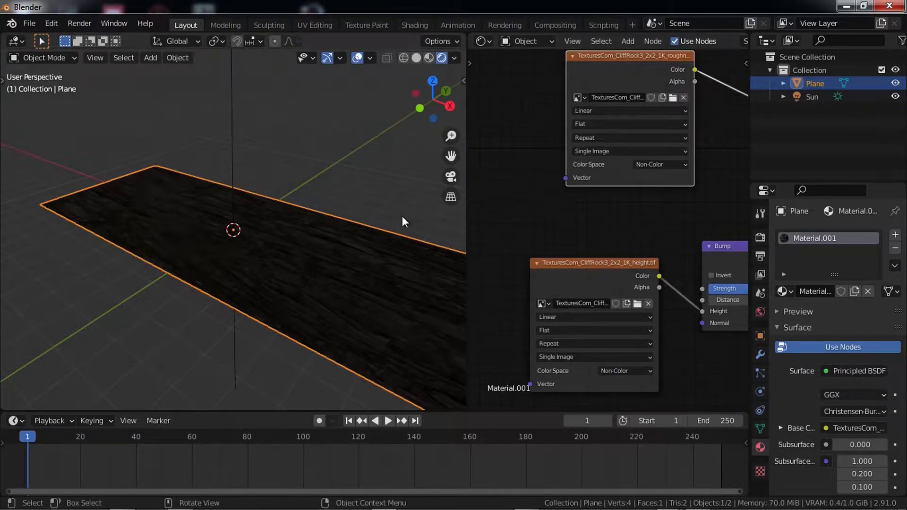
# - Lower the Metallic value of the Principled BSDF and check the rock shading on the plane
pyautogui.moveTo(402, 221); pyautogui.dragTo(359, 229, button='middle')
pyautogui.scroll(-1, 616, 217)
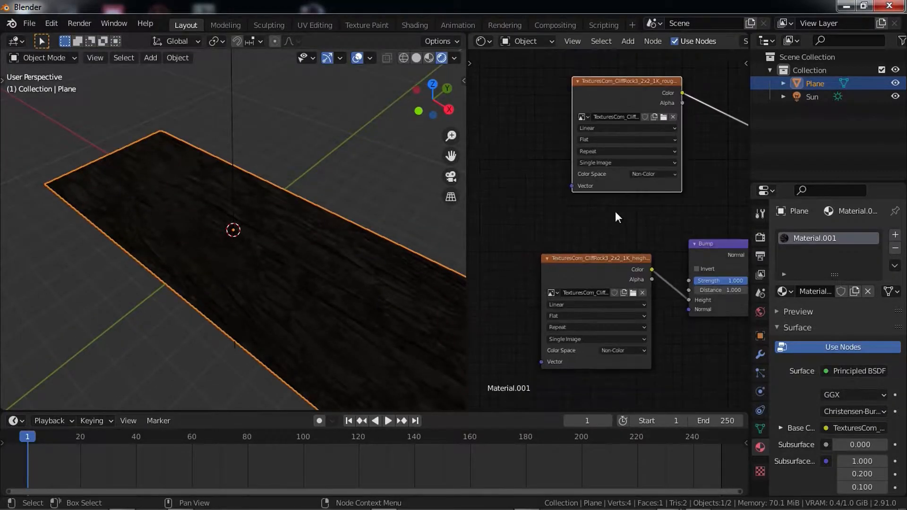
pyautogui.moveTo(615, 210); pyautogui.dragTo(685, 252, button='middle')
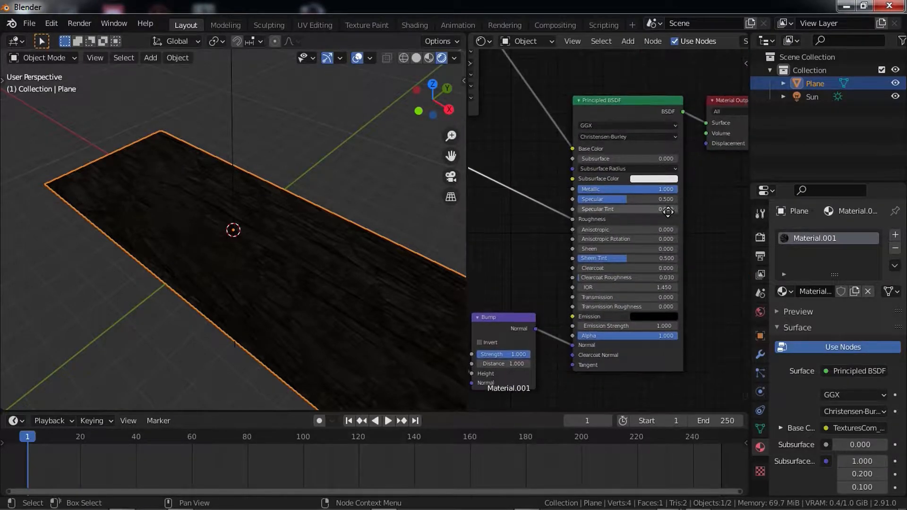
pyautogui.scroll(2, 638, 248)
pyautogui.moveTo(664, 197); pyautogui.dragTo(572, 197)
pyautogui.moveTo(399, 183); pyautogui.dragTo(282, 198, button='middle')
# - Join the node editor area into the 3D viewport and inspect the textured plane from several angles
pyautogui.moveTo(535, 212); pyautogui.dragTo(725, 114, button='middle')
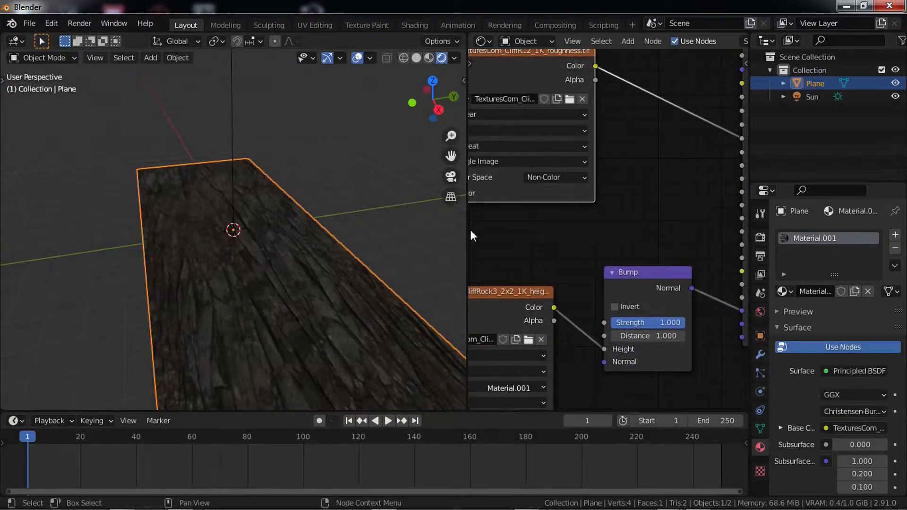
pyautogui.rightClick(469, 224)
pyautogui.click(470, 223)
pyautogui.click(538, 209)
pyautogui.moveTo(538, 210); pyautogui.dragTo(475, 208, button='middle')
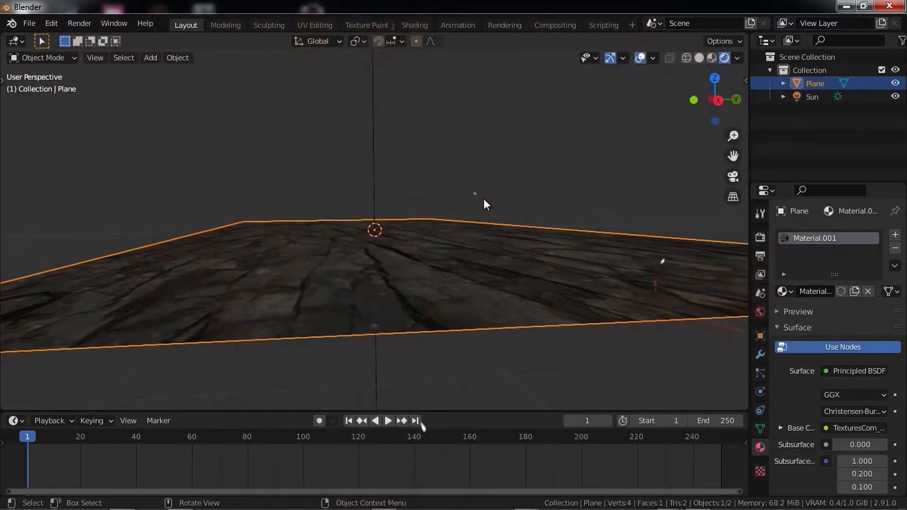
pyautogui.moveTo(484, 200); pyautogui.dragTo(627, 331, button='middle')
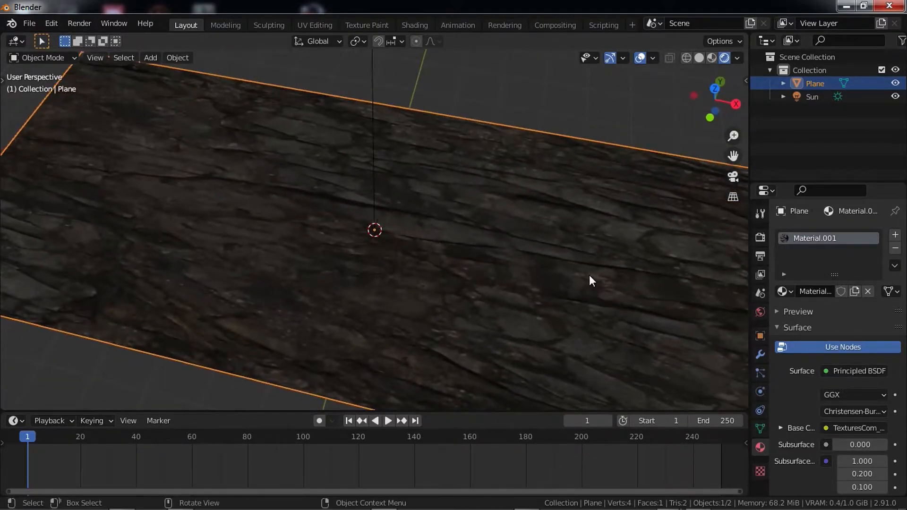
pyautogui.scroll(-5, 634, 301)
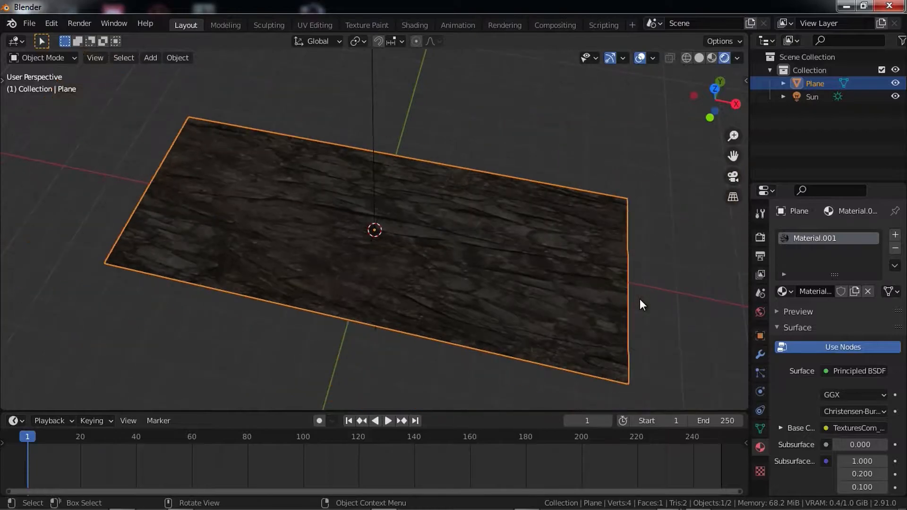
# - Add a Subdivision Surface modifier to the plane
pyautogui.click(765, 354)
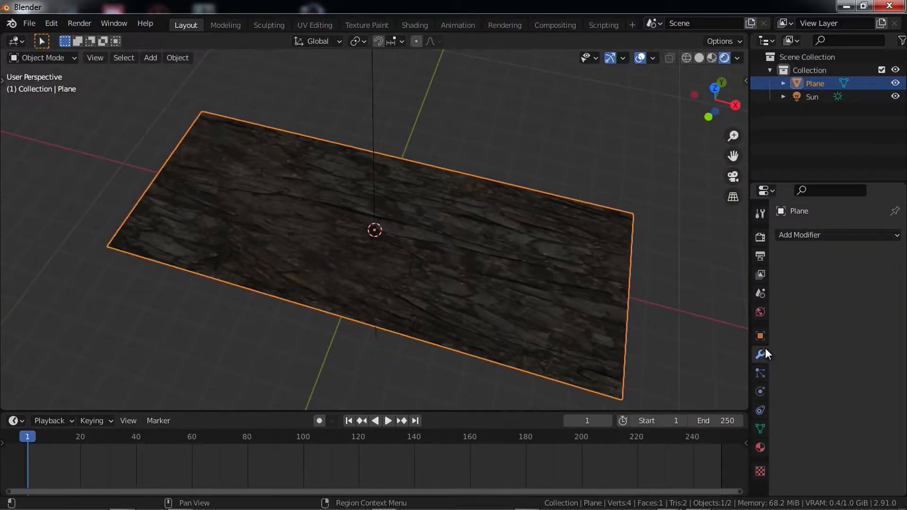
pyautogui.click(803, 236)
pyautogui.click(790, 236)
pyautogui.click(790, 236)
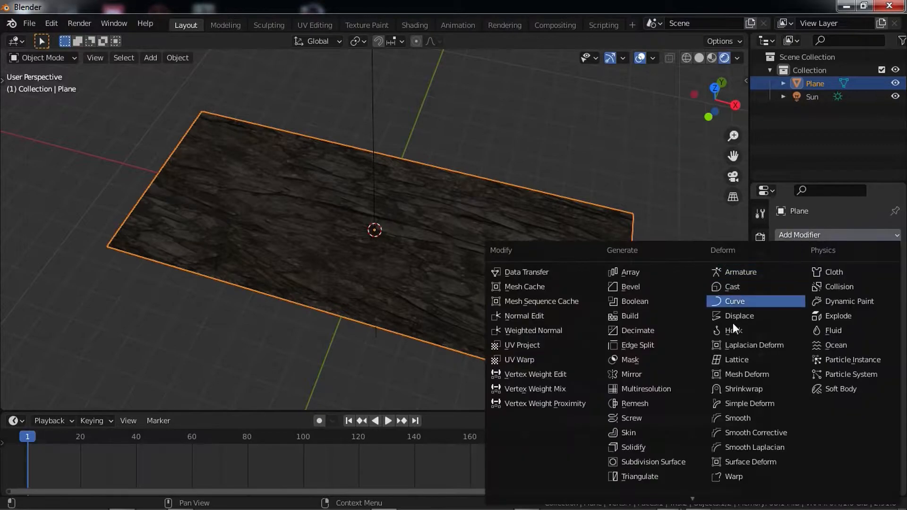
pyautogui.click(690, 462)
pyautogui.moveTo(639, 289); pyautogui.dragTo(547, 290, button='middle')
# - Set the Subdivision Surface modifier's viewport and render levels to 3 and inspect the subdivided plane
pyautogui.click(868, 296)
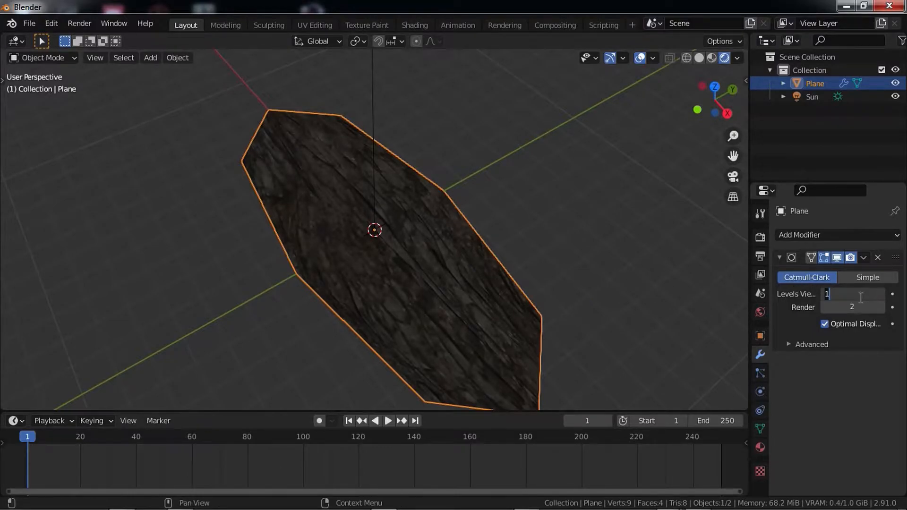
pyautogui.moveTo(853, 303); pyautogui.dragTo(851, 303)
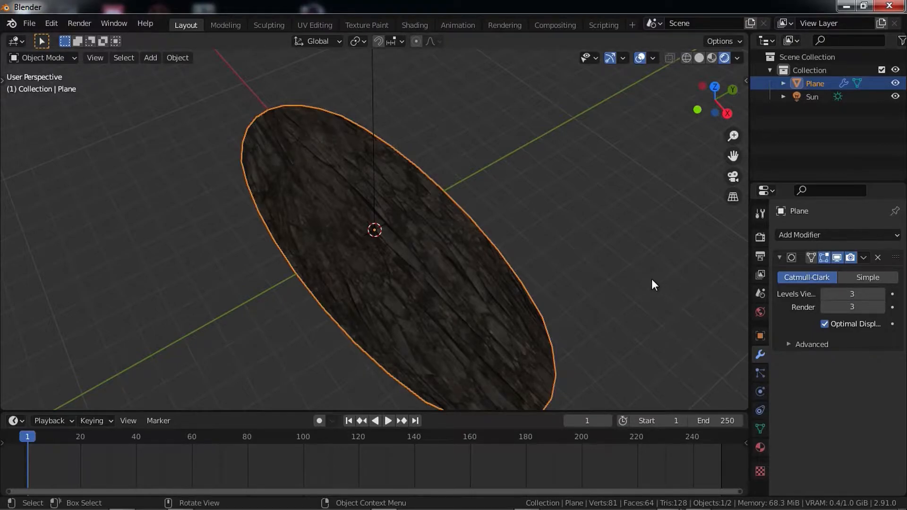
pyautogui.moveTo(651, 279); pyautogui.dragTo(698, 265, button='middle')
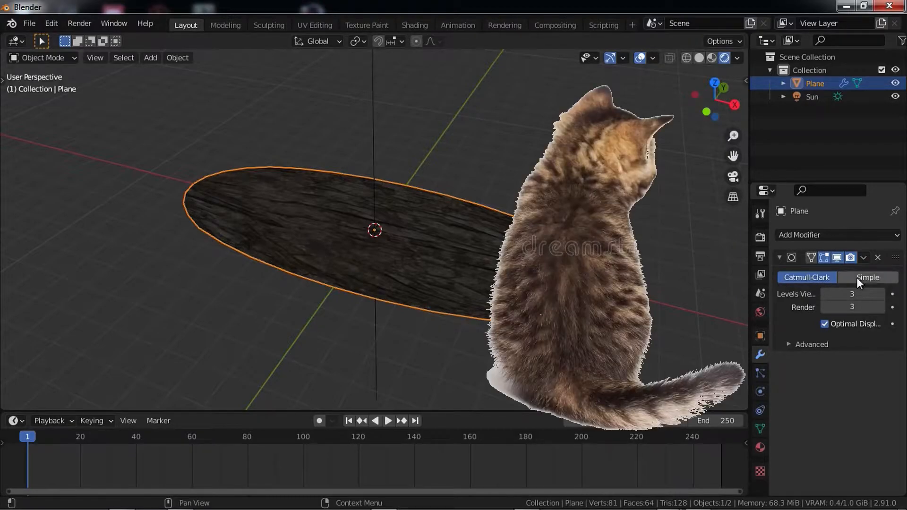
pyautogui.moveTo(321, 178); pyautogui.dragTo(334, 200, button='middle')
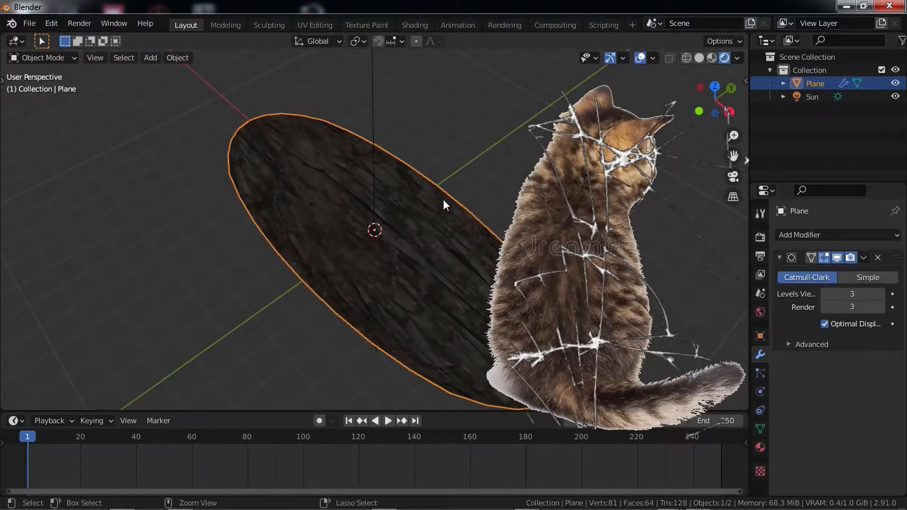
pyautogui.moveTo(444, 199); pyautogui.dragTo(454, 217, button='middle')
pyautogui.scroll(2, 406, 228)
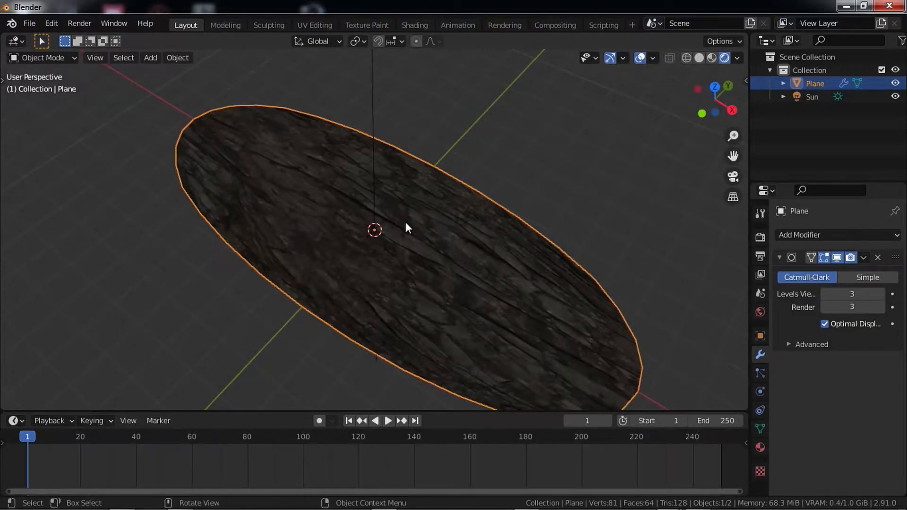
pyautogui.press('Tab')
pyautogui.moveTo(405, 220); pyautogui.dragTo(377, 226, button='middle')
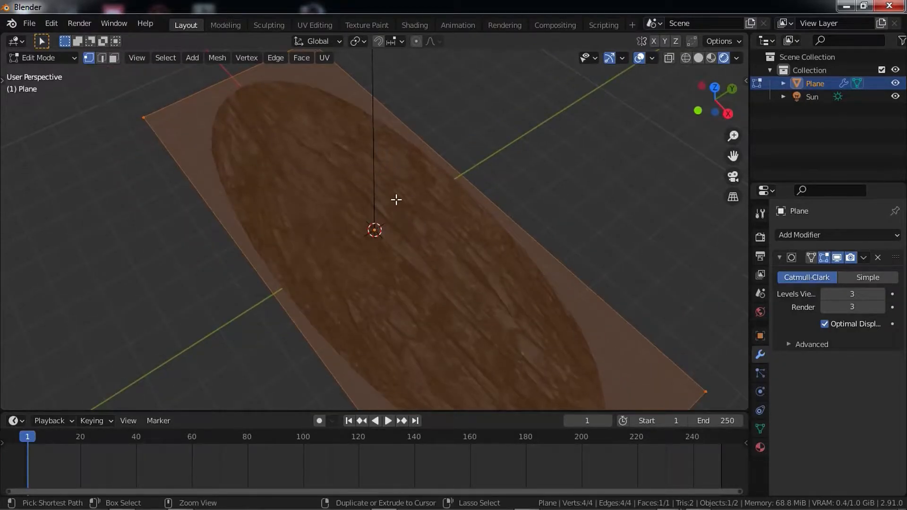
pyautogui.hotkey('ctrl', 'e')
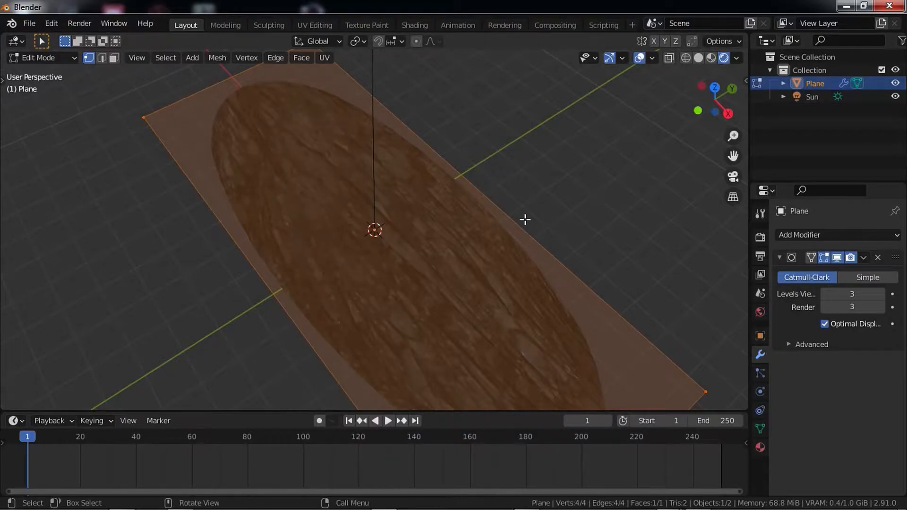
pyautogui.press('Tab')
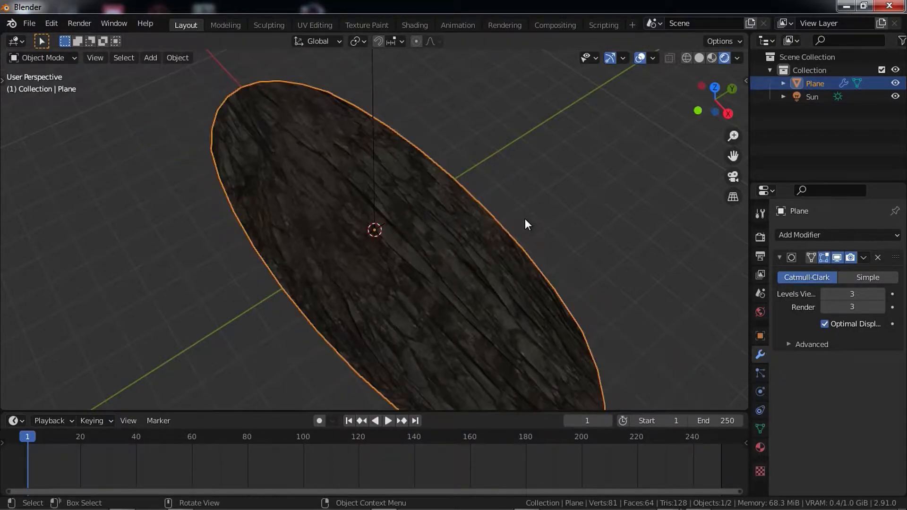
# - Add a Displace modifier to the plane beneath the Subdivision Surface modifier
pyautogui.moveTo(528, 217); pyautogui.dragTo(495, 185, button='middle')
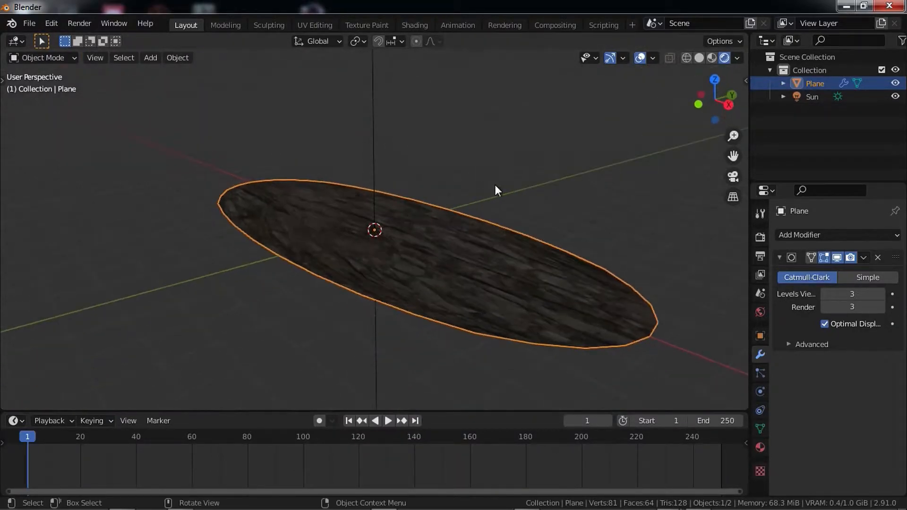
pyautogui.moveTo(546, 235); pyautogui.dragTo(529, 193, button='middle')
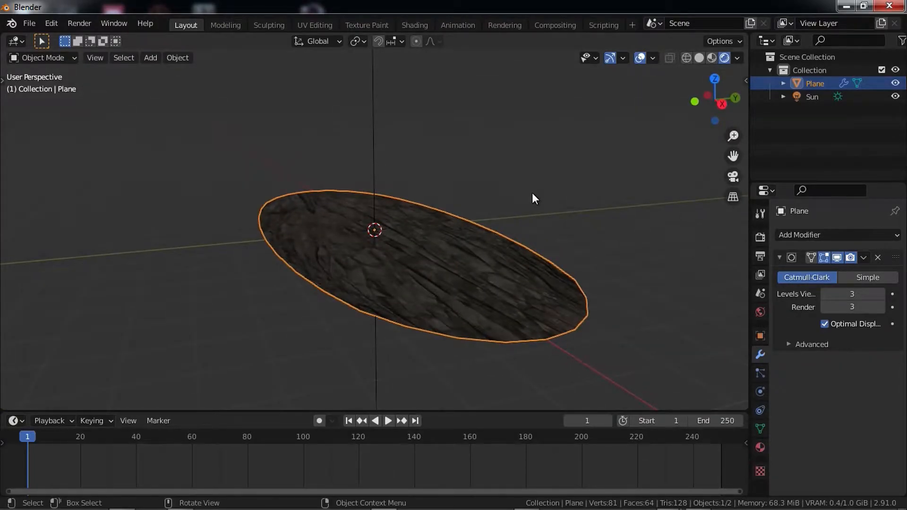
pyautogui.click(793, 238)
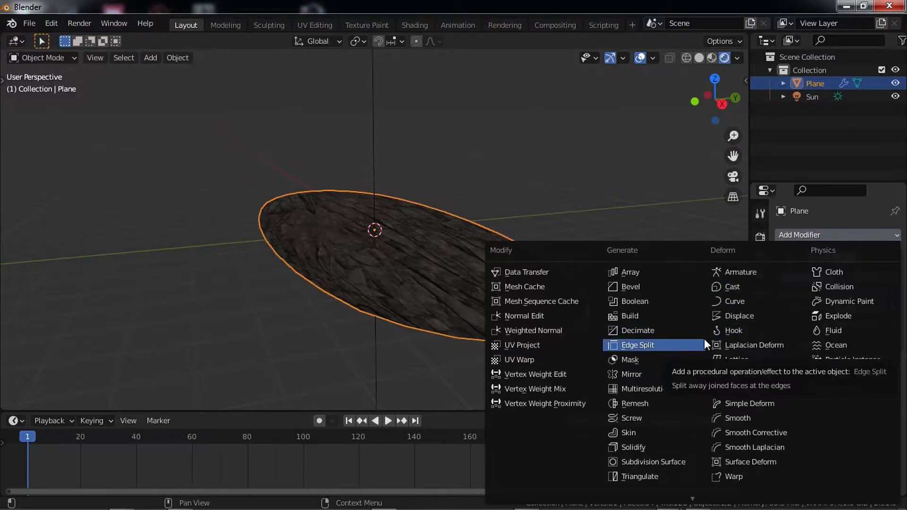
pyautogui.click(751, 316)
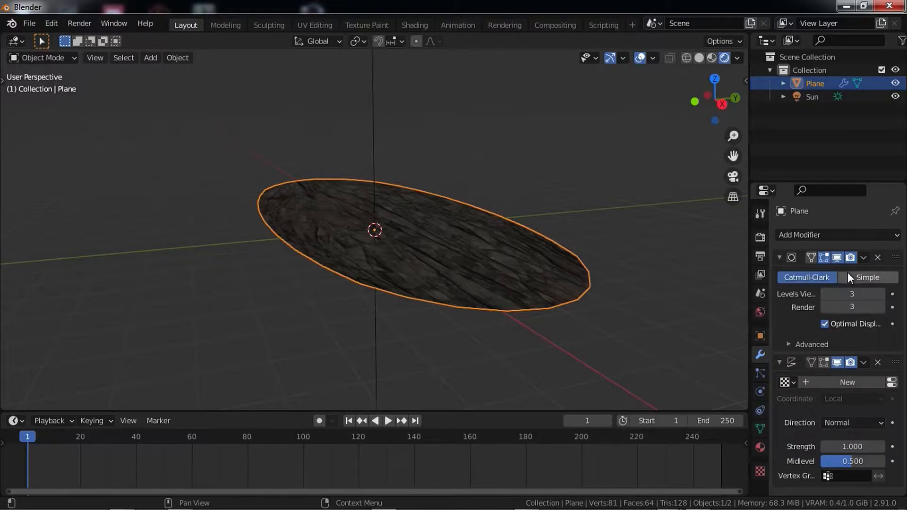
pyautogui.moveTo(591, 250); pyautogui.dragTo(486, 245, button='middle')
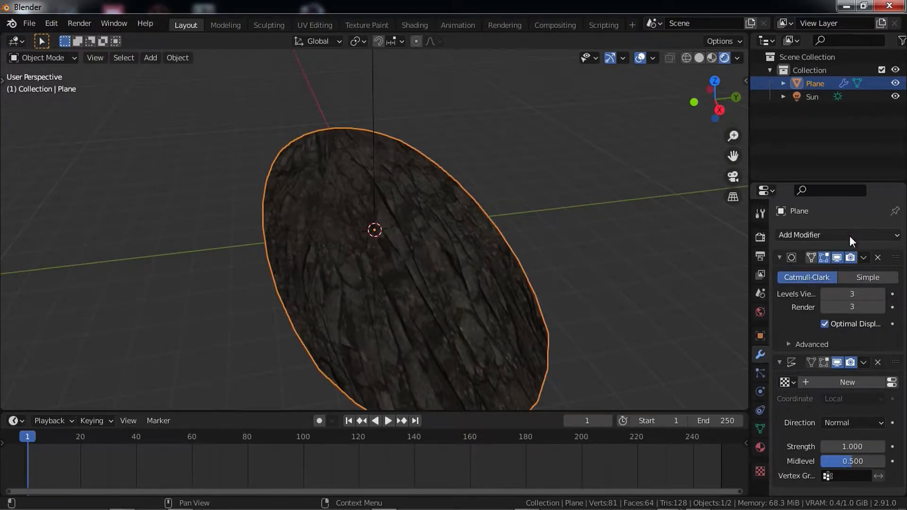
pyautogui.moveTo(617, 239); pyautogui.dragTo(659, 251, button='middle')
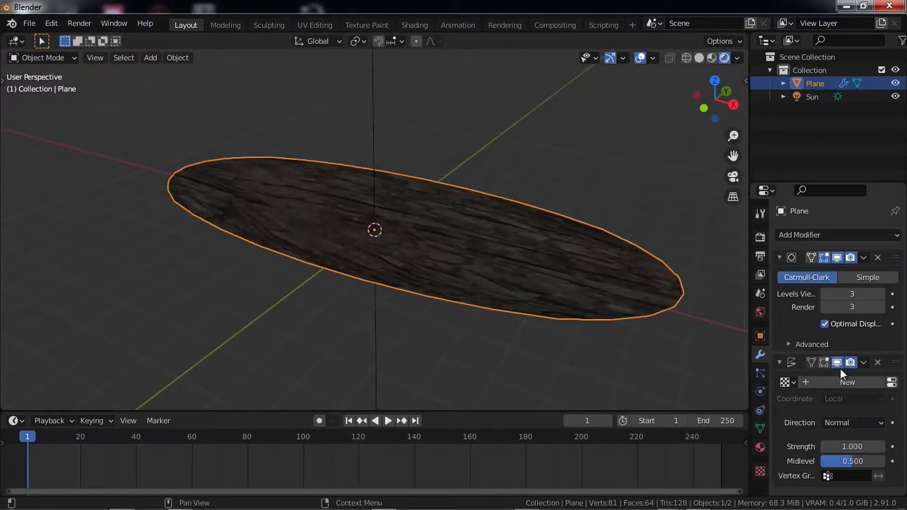
# - Create a new texture for the Displace modifier and check its effect on the plane
pyautogui.click(821, 381)
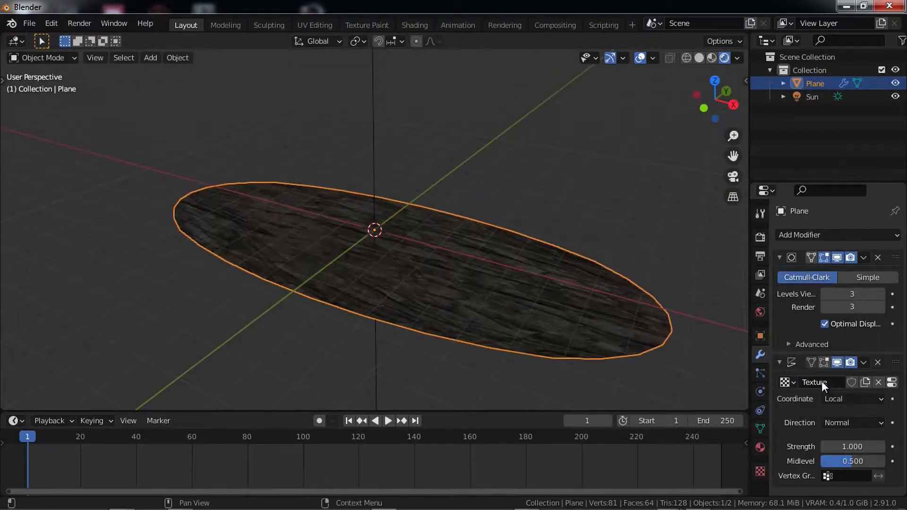
pyautogui.moveTo(644, 310); pyautogui.dragTo(594, 314, button='middle')
pyautogui.scroll(-3, 591, 297)
pyautogui.scroll(3, 594, 313)
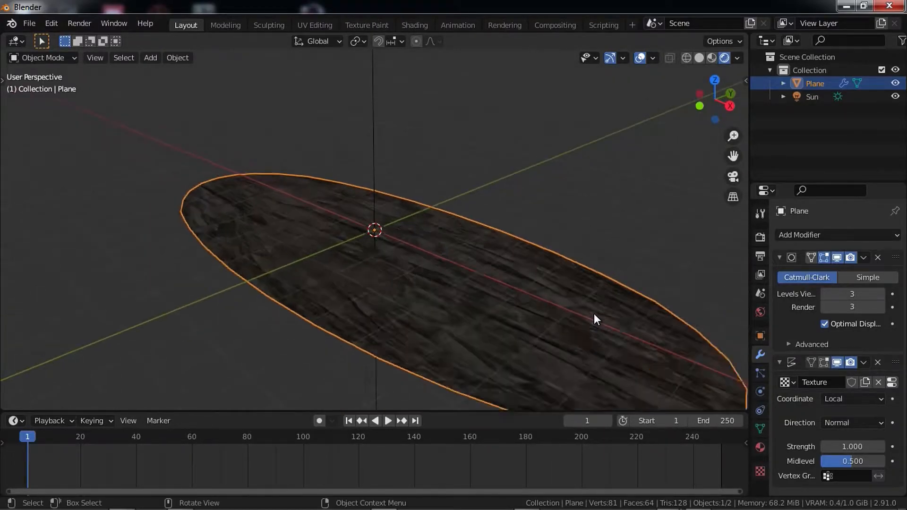
# - Set the Displace modifier's texture coordinates to UV with UVMap as the UV map
pyautogui.click(829, 399)
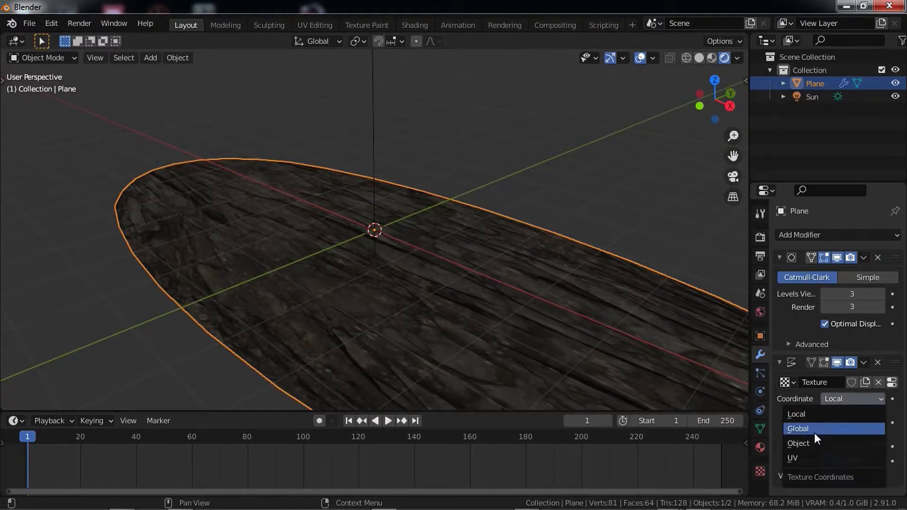
pyautogui.click(808, 455)
pyautogui.click(830, 415)
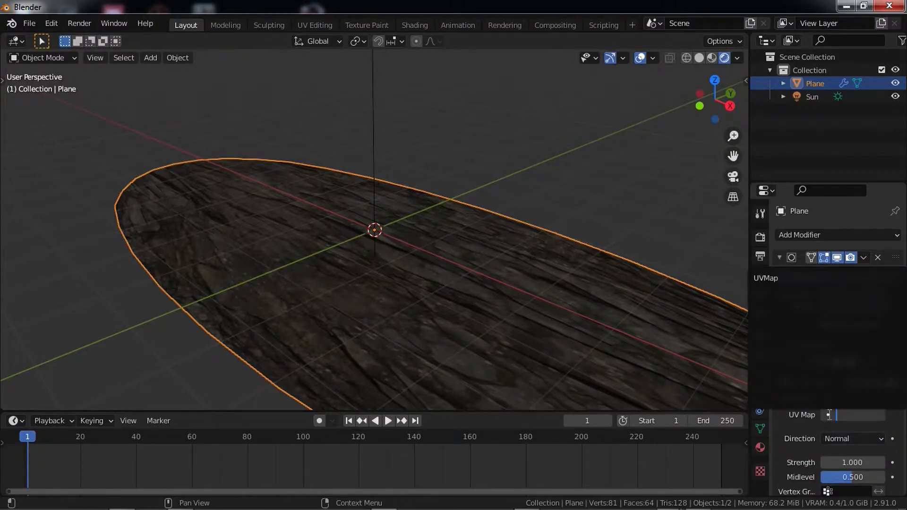
pyautogui.click(780, 279)
pyautogui.moveTo(639, 308); pyautogui.dragTo(554, 254, button='middle')
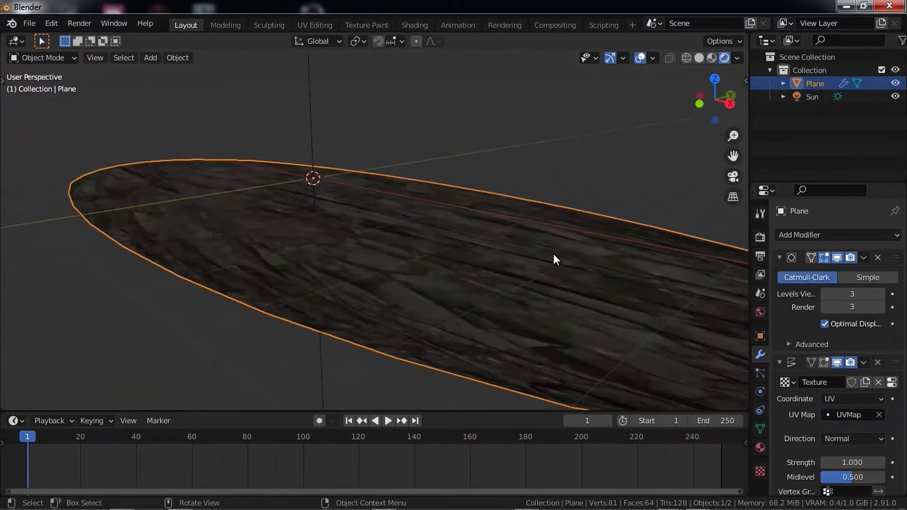
# - Assign TexturesCom_CliffRock3_2x2_1K_height.tif as the image of the Displace modifier's texture, and open the render settings
pyautogui.click(759, 466)
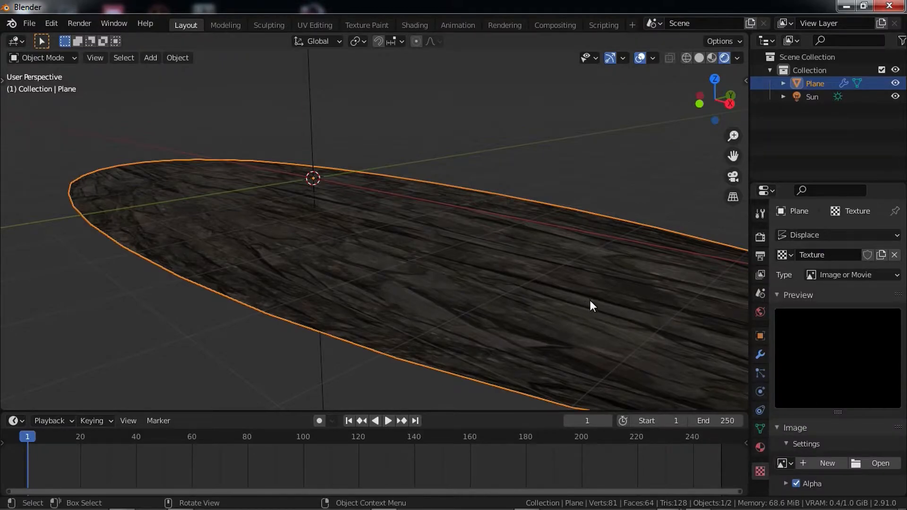
pyautogui.click(782, 466)
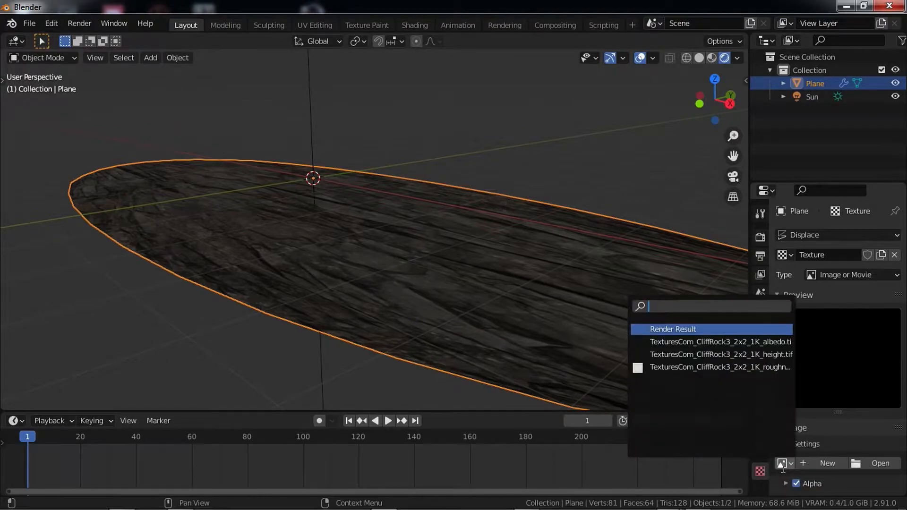
pyautogui.click(768, 355)
pyautogui.moveTo(674, 345); pyautogui.dragTo(773, 272, button='middle')
pyautogui.click(761, 237)
# - Enter Edit Mode on the plane and examine its base mesh against the rounded subdivided surface
pyautogui.moveTo(591, 264); pyautogui.dragTo(463, 180, button='middle')
pyautogui.press('Tab')
pyautogui.press('Tab')
pyautogui.moveTo(431, 208); pyautogui.dragTo(397, 278, button='middle')
pyautogui.press('Tab')
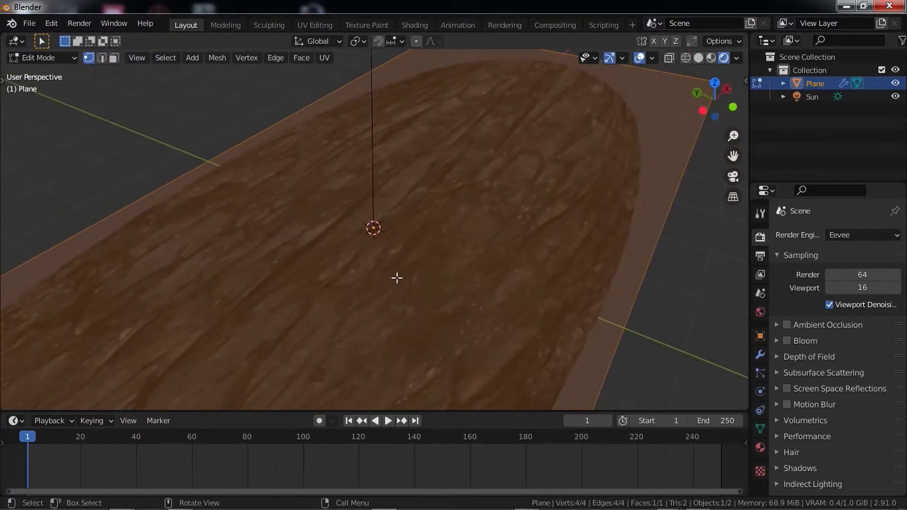
pyautogui.scroll(-6, 395, 274)
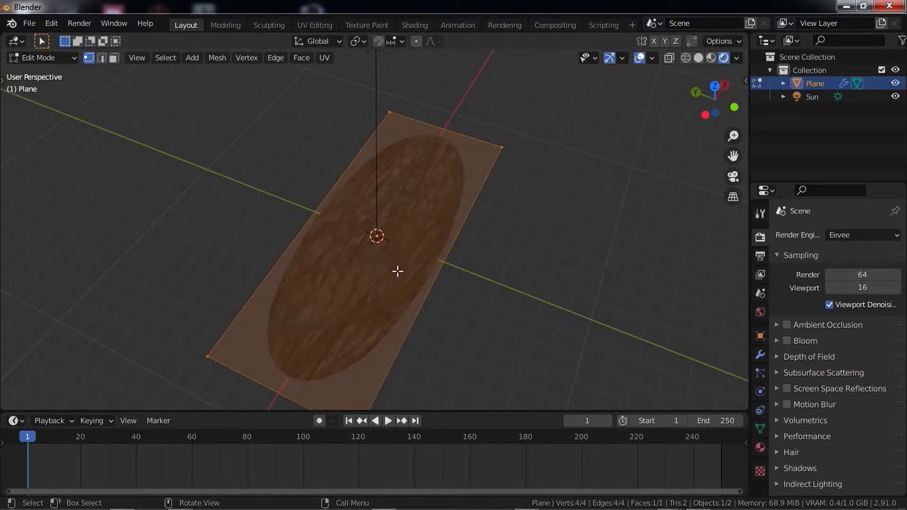
pyautogui.moveTo(395, 270); pyautogui.dragTo(311, 258, button='middle')
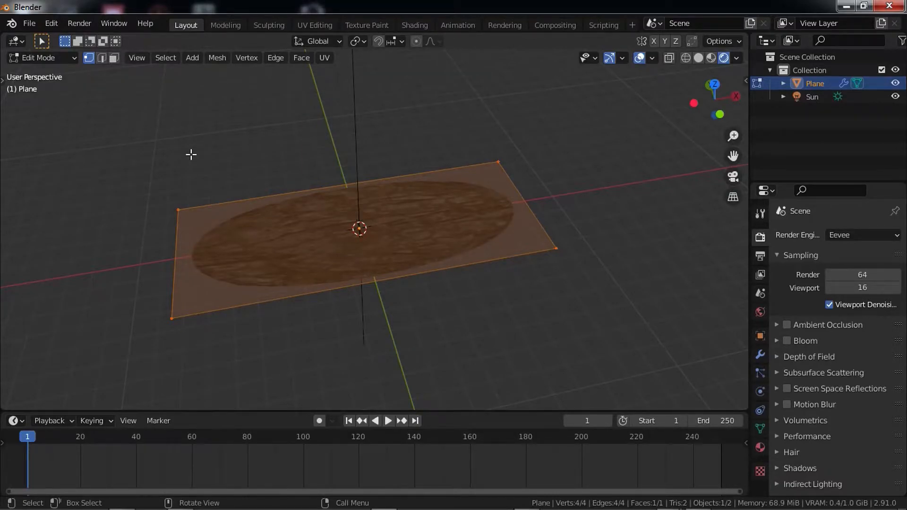
# - Cycle the plane's selection mode through vertex, edge and face, ending in face select
pyautogui.press('2')
pyautogui.press('3')
pyautogui.press('1')
pyautogui.press('3')
pyautogui.press('2')
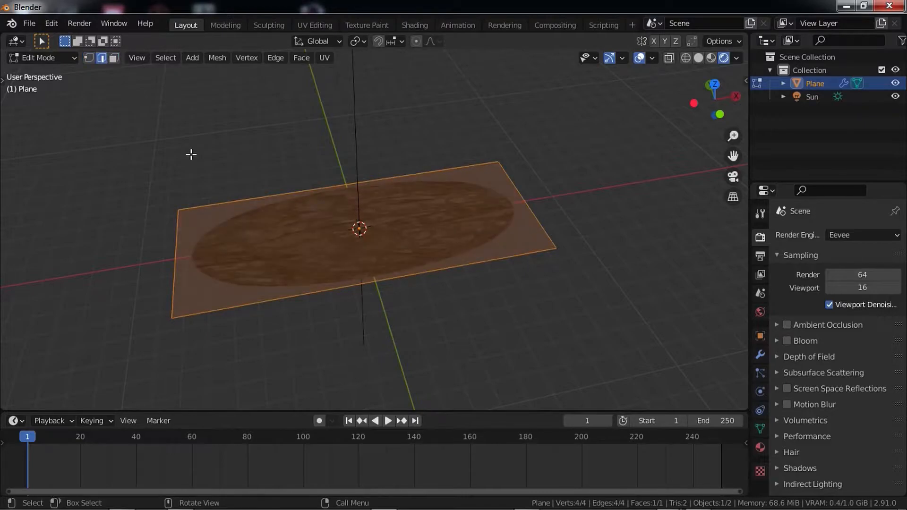
pyautogui.press('1')
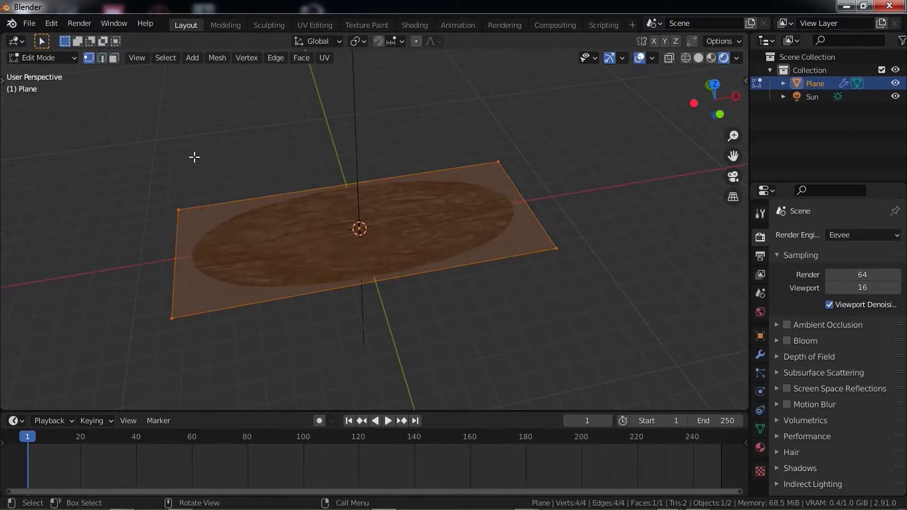
pyautogui.press('2')
pyautogui.press('3')
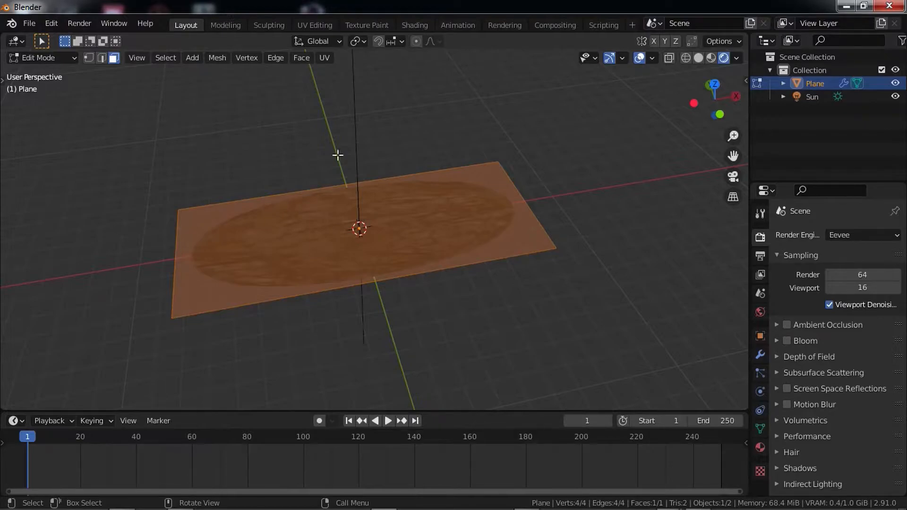
# - Turn on the Screencast Keys display in the 3D viewport
pyautogui.press('n')
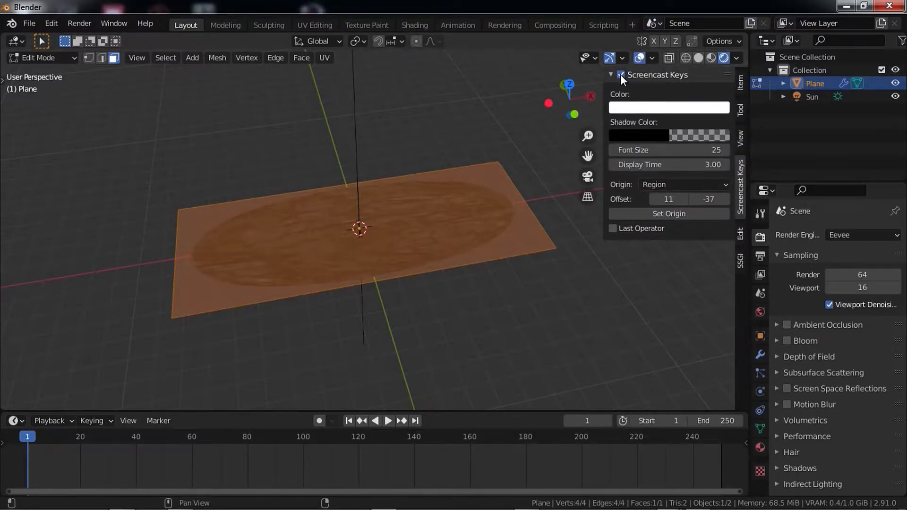
pyautogui.press('n')
pyautogui.moveTo(392, 204); pyautogui.dragTo(456, 220, button='middle')
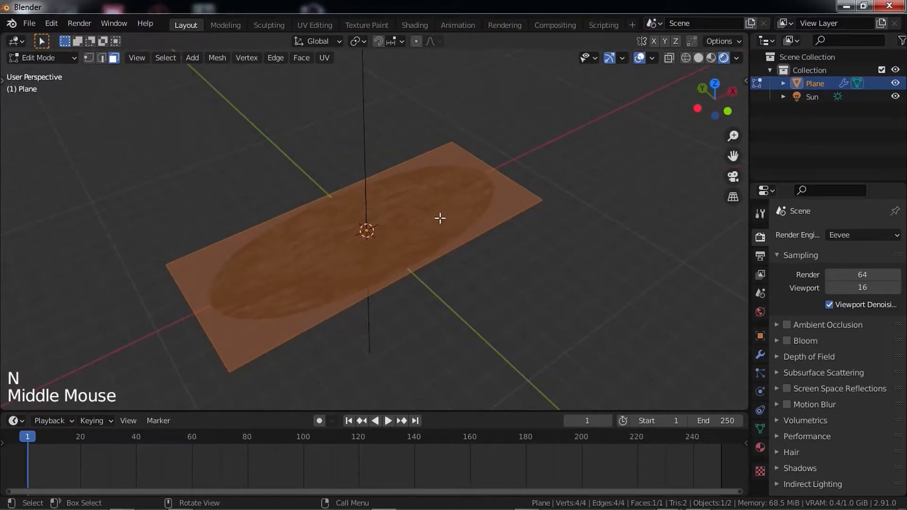
# - Run through the vertex, edge and face select modes three times, finishing in face select
pyautogui.click(91, 59)
pyautogui.click(102, 57)
pyautogui.click(114, 57)
pyautogui.click(92, 57)
pyautogui.click(102, 58)
pyautogui.click(115, 56)
pyautogui.click(93, 55)
pyautogui.click(102, 57)
pyautogui.click(114, 58)
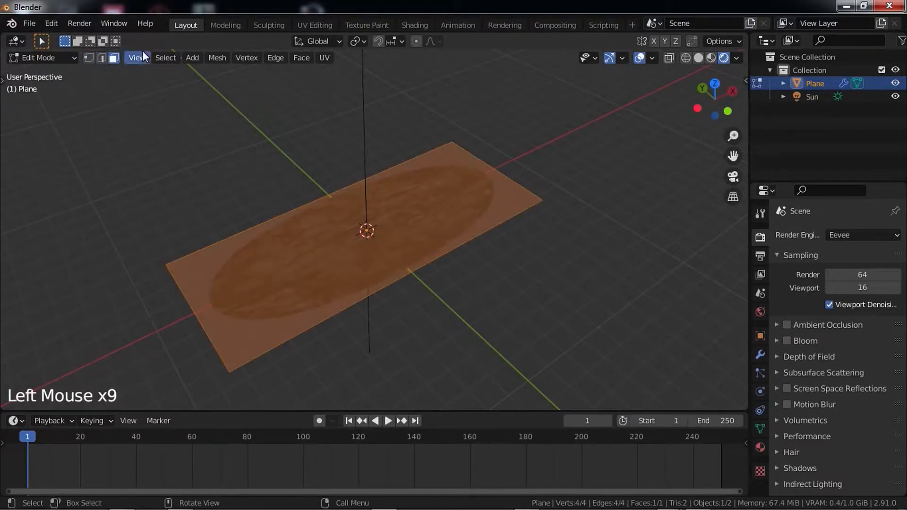
# - Try moving the plane's face in face select and one long edge in edge select
pyautogui.click(260, 241)
pyautogui.moveTo(261, 243); pyautogui.dragTo(318, 247, button='middle')
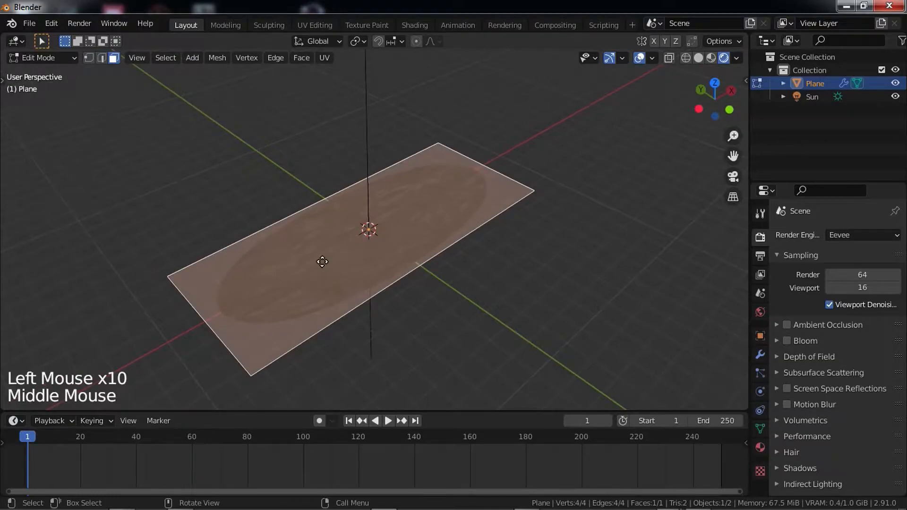
pyautogui.press('g')
pyautogui.click(102, 58)
pyautogui.click(348, 314)
pyautogui.press('g')
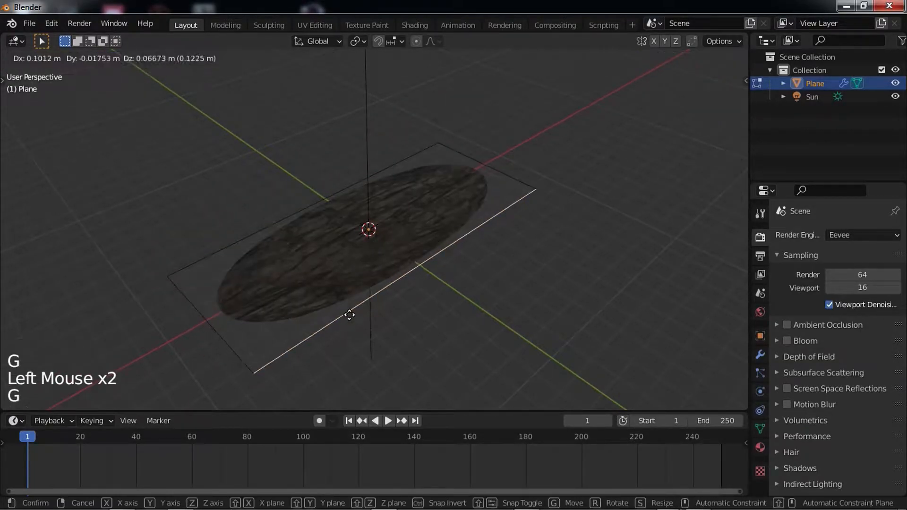
pyautogui.rightClick(518, 284)
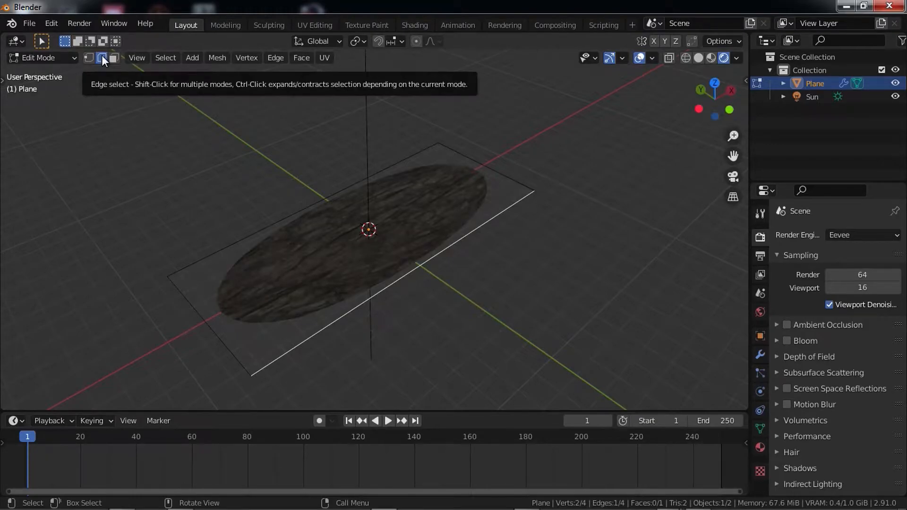
# - Switch to vertex select and try moving one corner vertex of the plane
pyautogui.click(89, 58)
pyautogui.click(265, 369)
pyautogui.middleClick(385, 273)
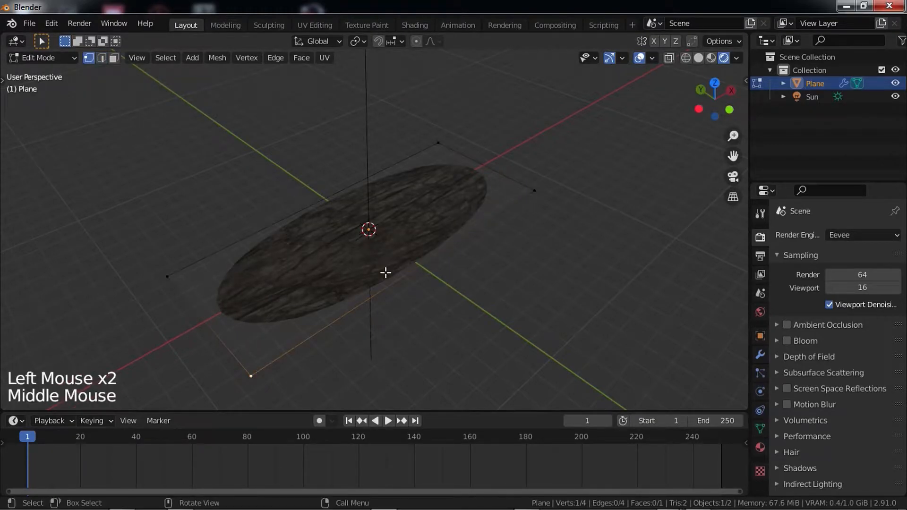
pyautogui.moveTo(411, 259); pyautogui.dragTo(294, 328, button='middle')
pyautogui.press('g')
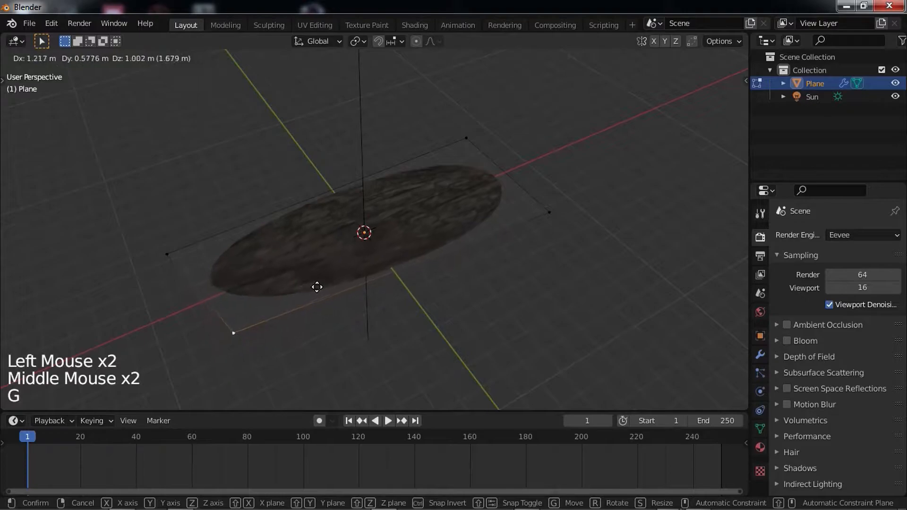
pyautogui.click(212, 371)
# - Select the whole mesh, check it outside Edit Mode, and undo back to the selected face in face select
pyautogui.moveTo(334, 247); pyautogui.dragTo(374, 251, button='middle')
pyautogui.press('a')
pyautogui.scroll(1, 373, 251)
pyautogui.moveTo(374, 251); pyautogui.dragTo(392, 198, button='middle')
pyautogui.scroll(3, 383, 253)
pyautogui.press('Tab')
pyautogui.scroll(2, 482, 150)
pyautogui.press('Tab')
pyautogui.scroll(-4, 420, 231)
pyautogui.hotkey('ctrl', 'z')
pyautogui.hotkey('ctrl', 'z')
pyautogui.hotkey('ctrl', 'z')
pyautogui.hotkey('ctrl', 'z')
pyautogui.hotkey('ctrl', 'z')
pyautogui.hotkey('ctrl', 'z')
pyautogui.keyDown('shift'); pyautogui.moveTo(392, 198); pyautogui.dragTo(381, 189, button='middle'); pyautogui.keyUp('shift')
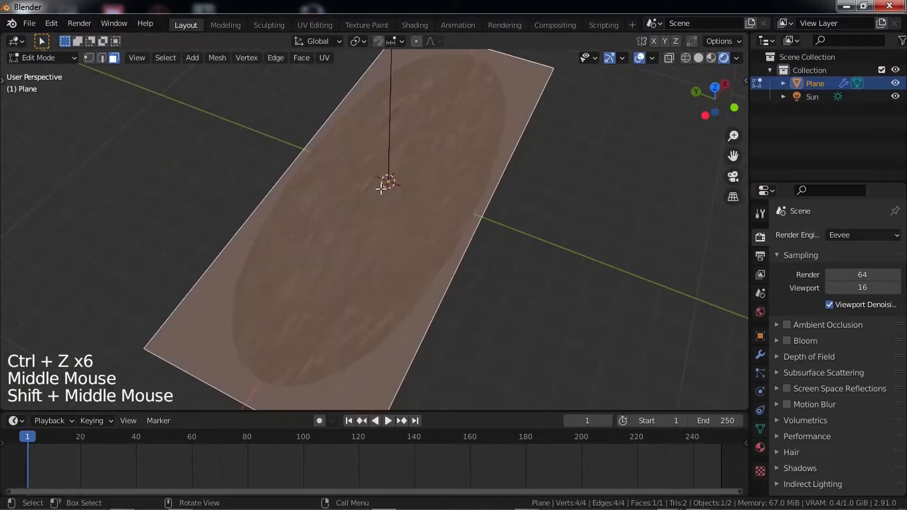
# - Subdivide the plane's mesh once with a single cut, then again with 10 cuts
pyautogui.hotkey('ctrl', 'e')
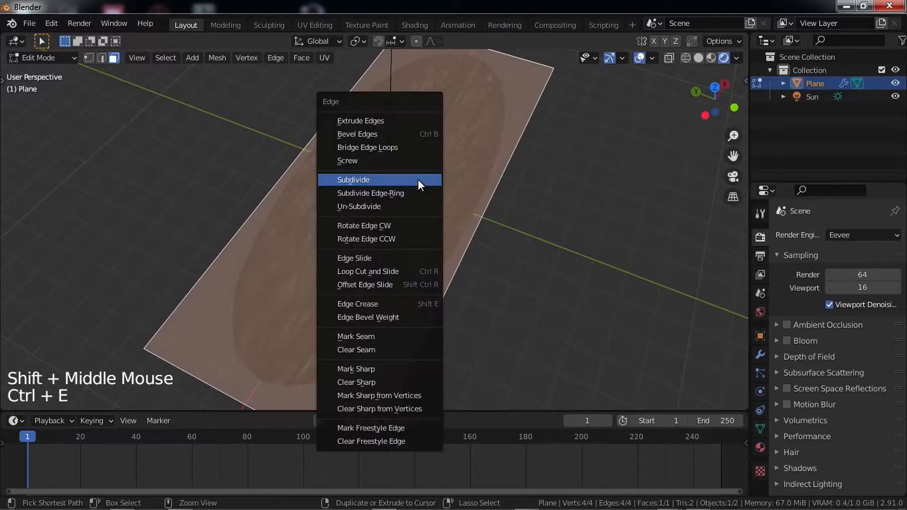
pyautogui.click(417, 179)
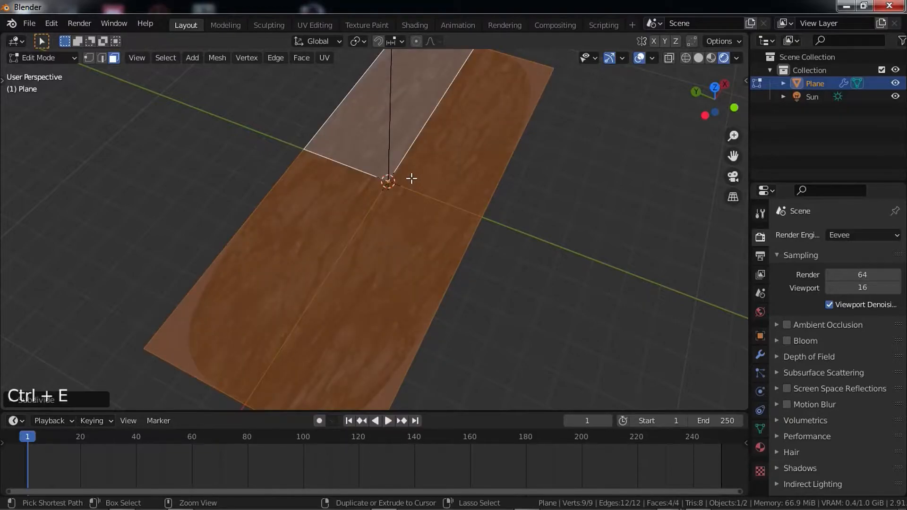
pyautogui.hotkey('ctrl', 'e')
pyautogui.click(411, 181)
pyautogui.click(28, 400)
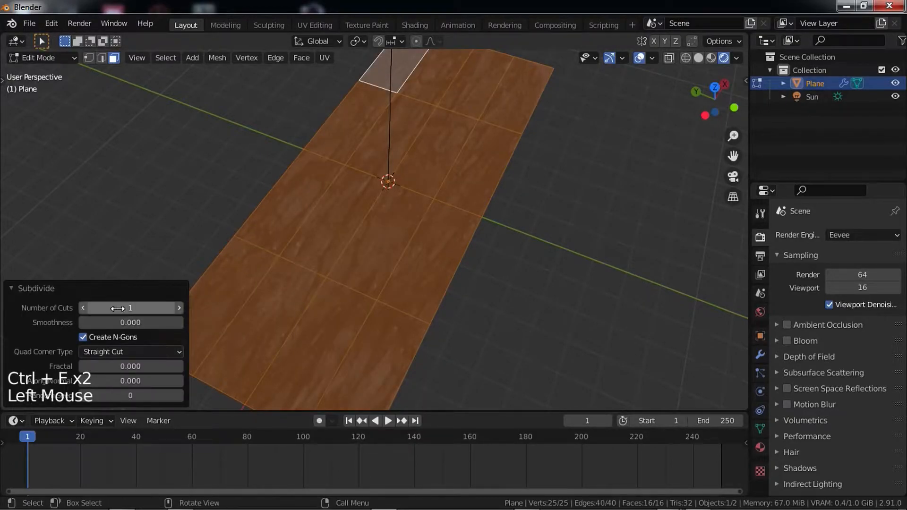
pyautogui.moveTo(118, 308); pyautogui.dragTo(122, 307)
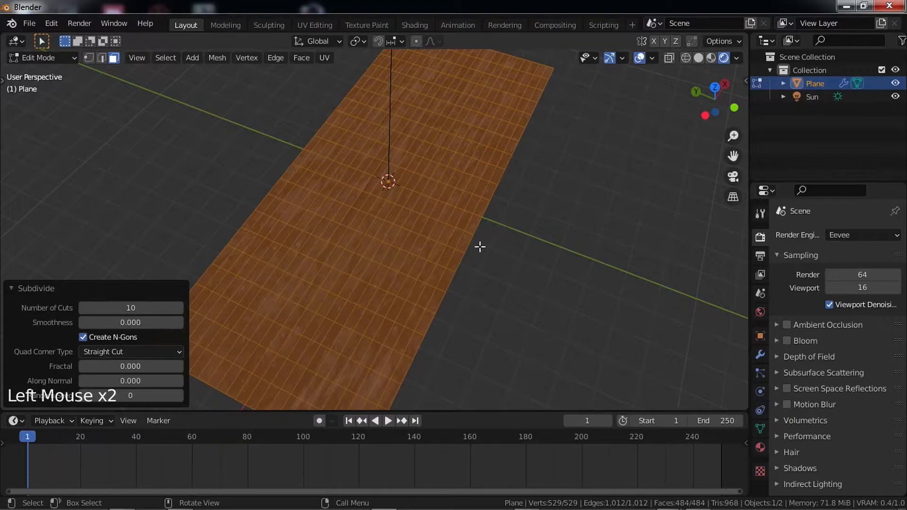
# - Return to Object Mode and examine the displaced rock relief from several angles, comparing it with the flat mesh
pyautogui.press('Tab')
pyautogui.moveTo(441, 259); pyautogui.dragTo(472, 269, button='middle')
pyautogui.scroll(3, 492, 183)
pyautogui.moveTo(473, 269); pyautogui.dragTo(450, 269, button='middle')
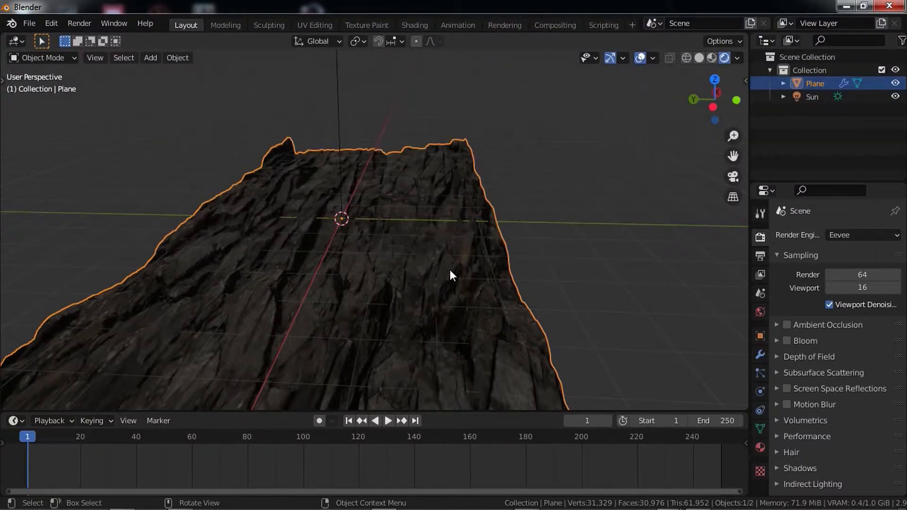
pyautogui.press('Tab')
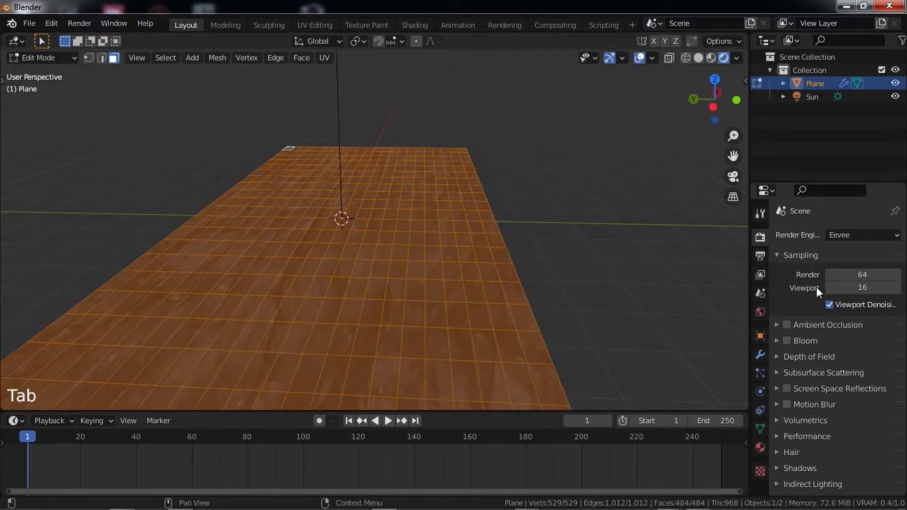
pyautogui.press('Tab')
pyautogui.moveTo(417, 215); pyautogui.dragTo(425, 192, button='middle')
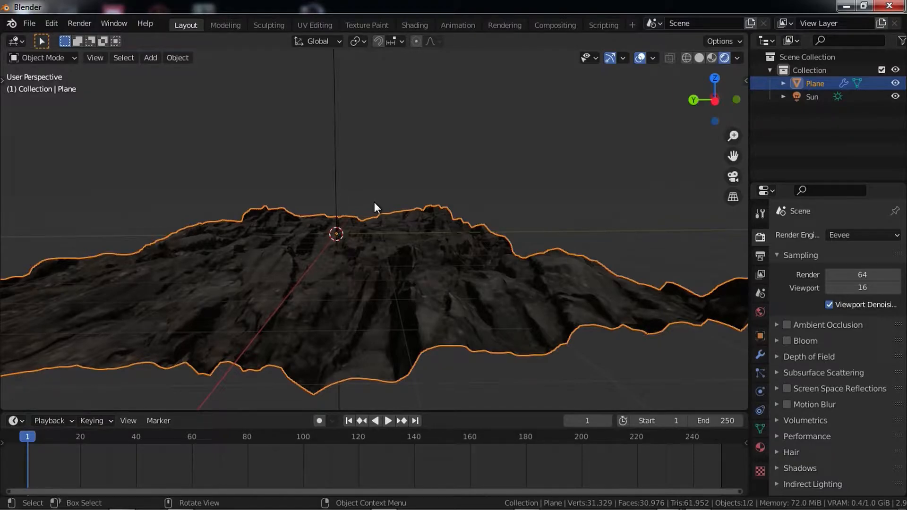
pyautogui.moveTo(375, 202); pyautogui.dragTo(392, 277, button='middle')
# - Subdivide the plane's whole mesh once more and return to Object Mode
pyautogui.press('Tab')
pyautogui.hotkey('ctrl', 'e')
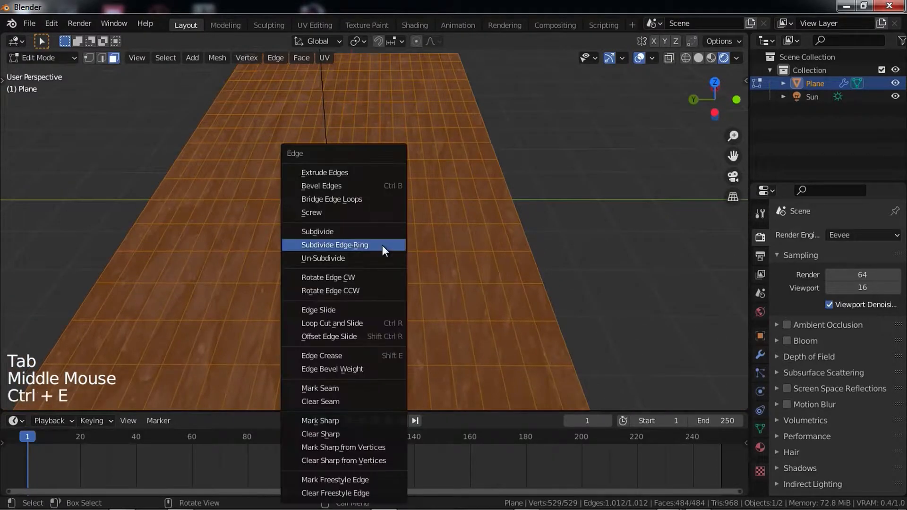
pyautogui.press('Tab')
pyautogui.moveTo(378, 232); pyautogui.dragTo(336, 243, button='middle')
pyautogui.scroll(-4, 407, 217)
pyautogui.moveTo(407, 217); pyautogui.dragTo(410, 216, button='middle')
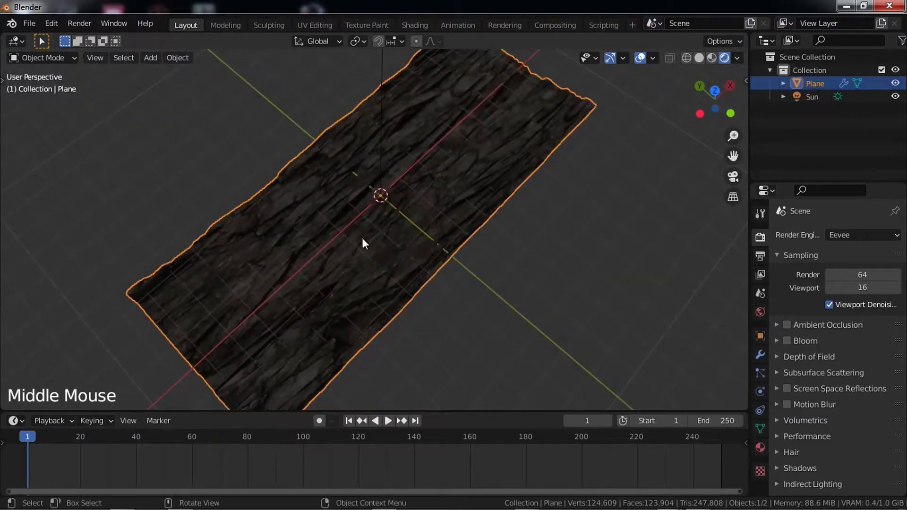
pyautogui.moveTo(362, 242); pyautogui.dragTo(394, 211, button='middle')
# - Select the Sun light and set its strength to 5
pyautogui.click(411, 74)
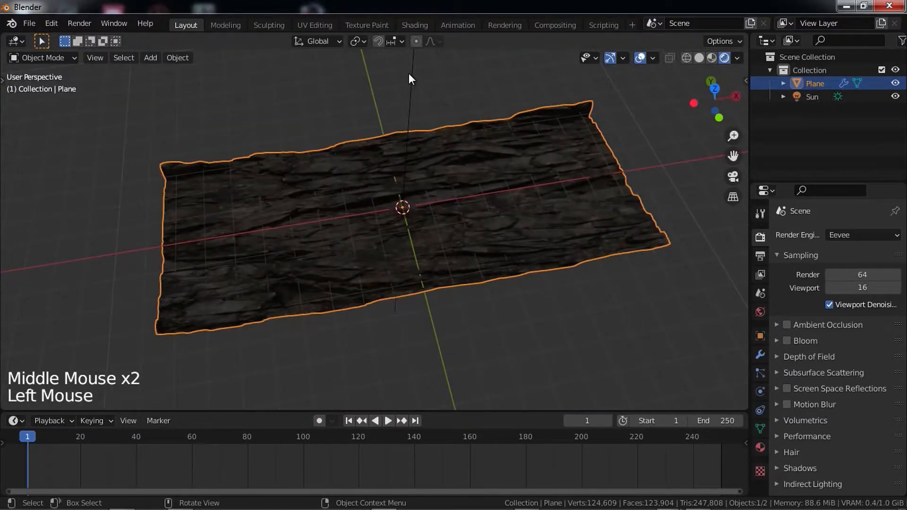
pyautogui.moveTo(454, 225); pyautogui.dragTo(479, 173, button='middle')
pyautogui.click(762, 390)
pyautogui.doubleClick(856, 322)
pyautogui.write('5')
pyautogui.press('Return')
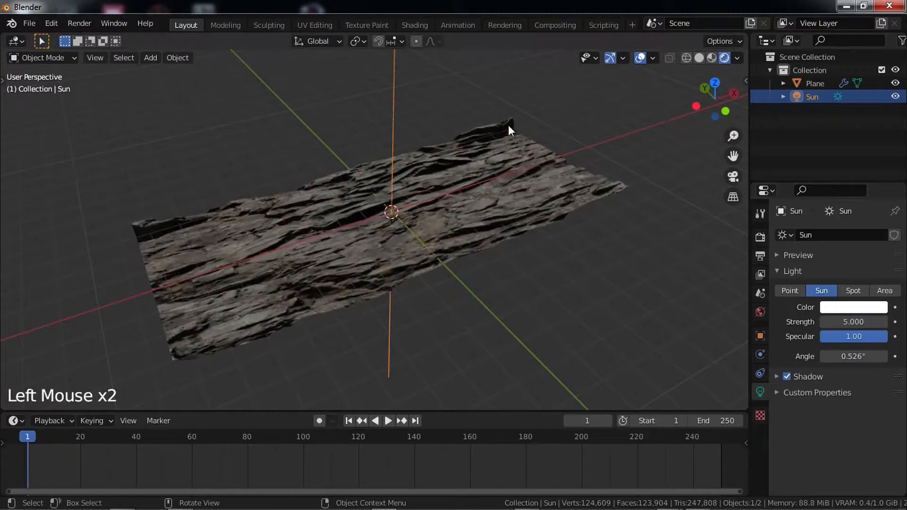
# - Select the rock plane, inspect its relief under the Sun, and apply All Transforms to it
pyautogui.click(522, 184)
pyautogui.scroll(4, 504, 240)
pyautogui.moveTo(522, 185); pyautogui.dragTo(488, 249, button='middle')
pyautogui.scroll(-4, 488, 246)
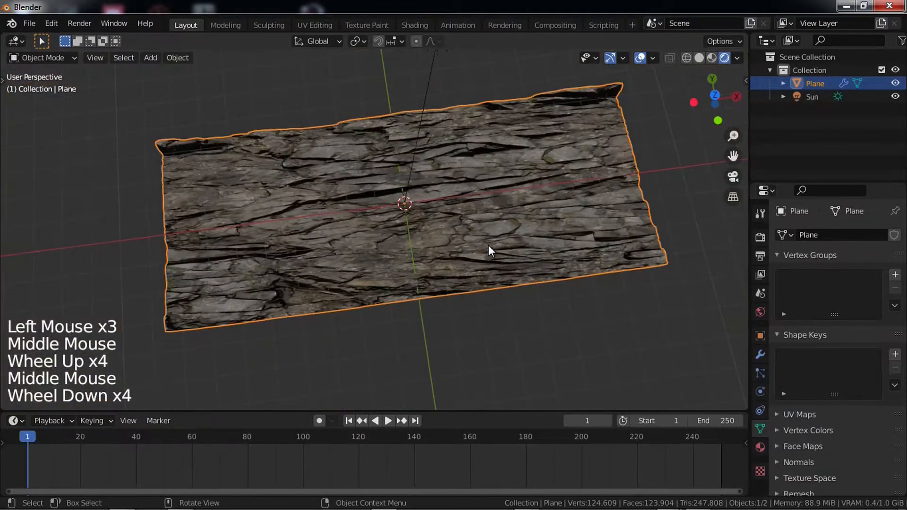
pyautogui.hotkey('ctrl', 'a')
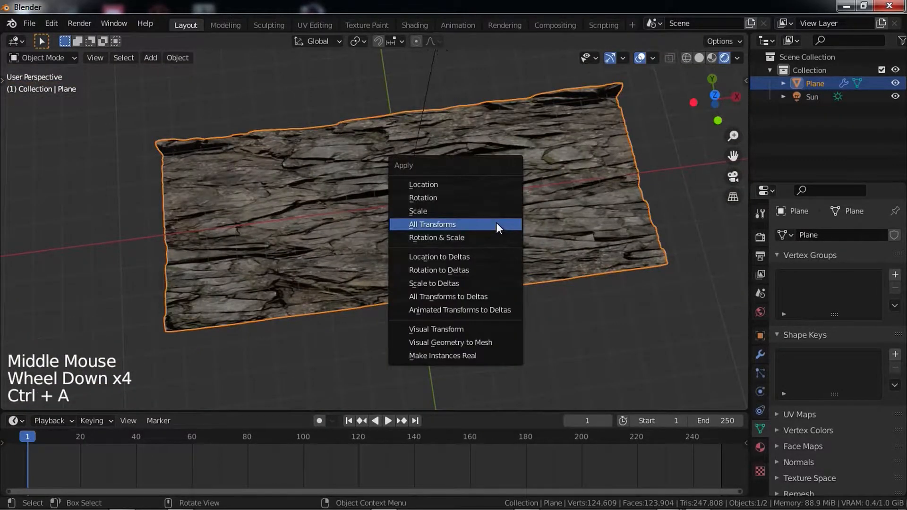
pyautogui.click(497, 224)
pyautogui.moveTo(497, 222); pyautogui.dragTo(501, 219, button='middle')
pyautogui.scroll(1, 501, 219)
pyautogui.moveTo(501, 220); pyautogui.dragTo(505, 217, button='middle')
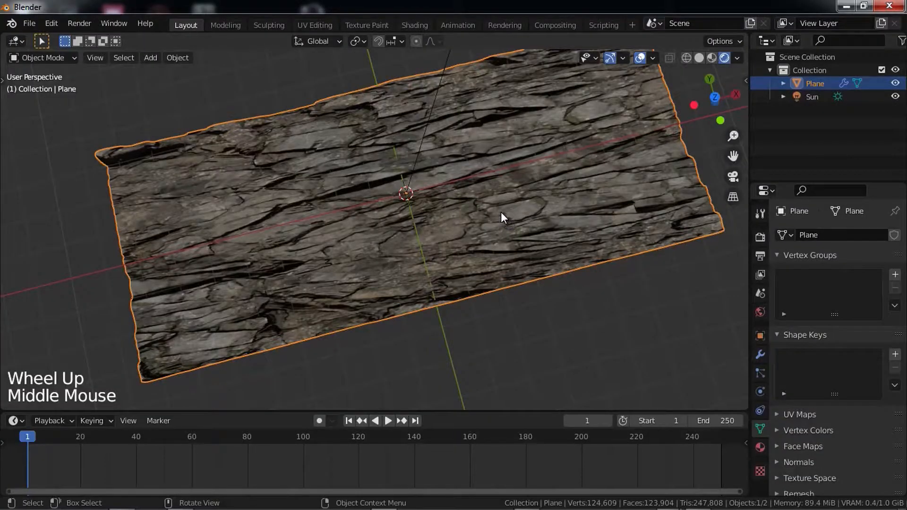
# - Apply the plane's transforms again in Object Mode, checking the dense mesh in Edit Mode
pyautogui.hotkey('ctrl', 'a')
pyautogui.click(487, 182)
pyautogui.moveTo(483, 201); pyautogui.dragTo(484, 223, button='middle')
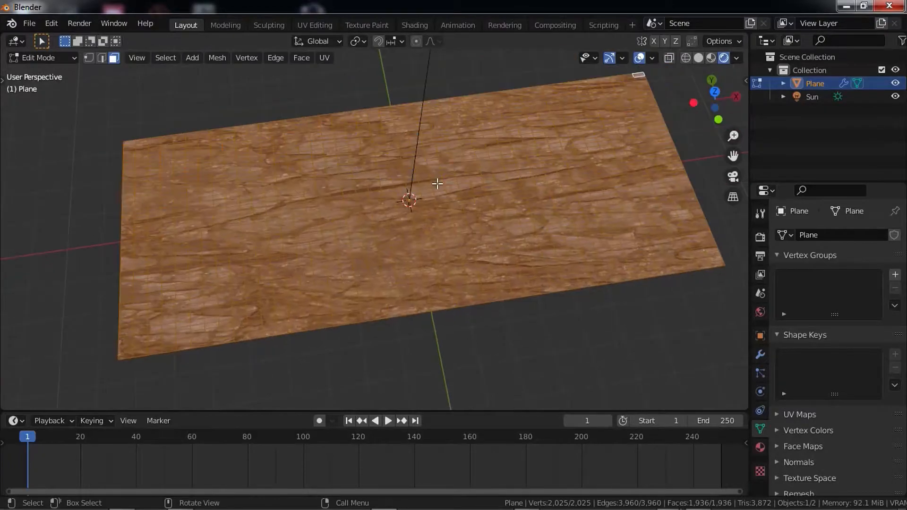
pyautogui.moveTo(450, 186); pyautogui.dragTo(439, 195, button='middle')
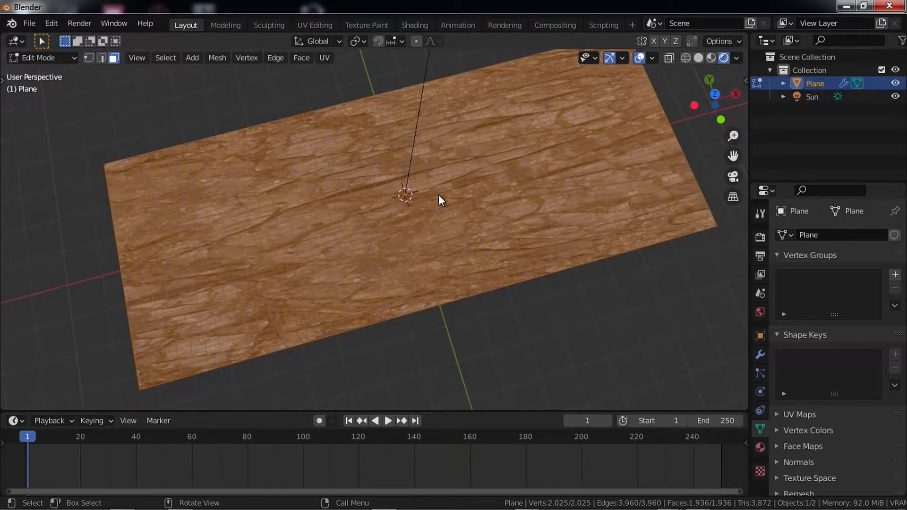
pyautogui.press('Tab')
pyautogui.hotkey('ctrl', 'a')
pyautogui.hotkey('ctrl', 'a')
pyautogui.click(426, 162)
# - Unwrap the plane's whole mesh with Smart UV Project and return to Object Mode
pyautogui.press('Tab')
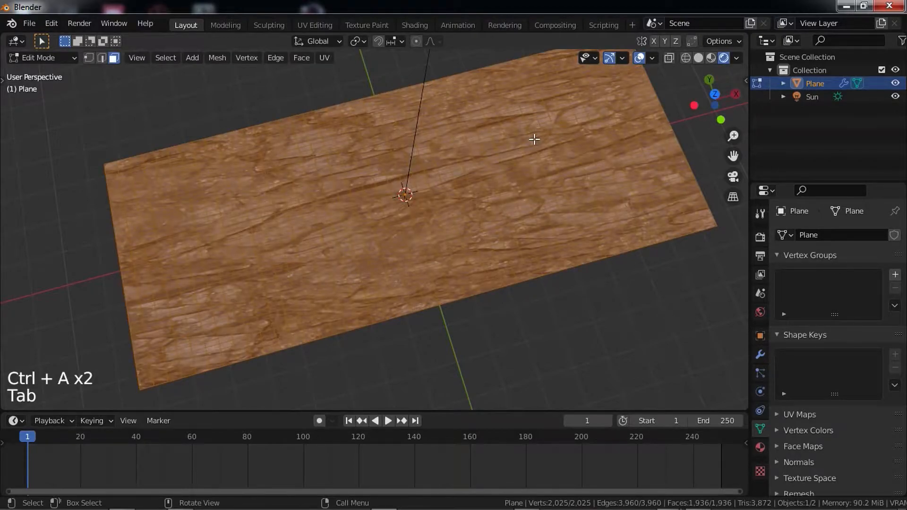
pyautogui.scroll(2, 477, 181)
pyautogui.moveTo(478, 180); pyautogui.dragTo(447, 217, button='middle')
pyautogui.press('u')
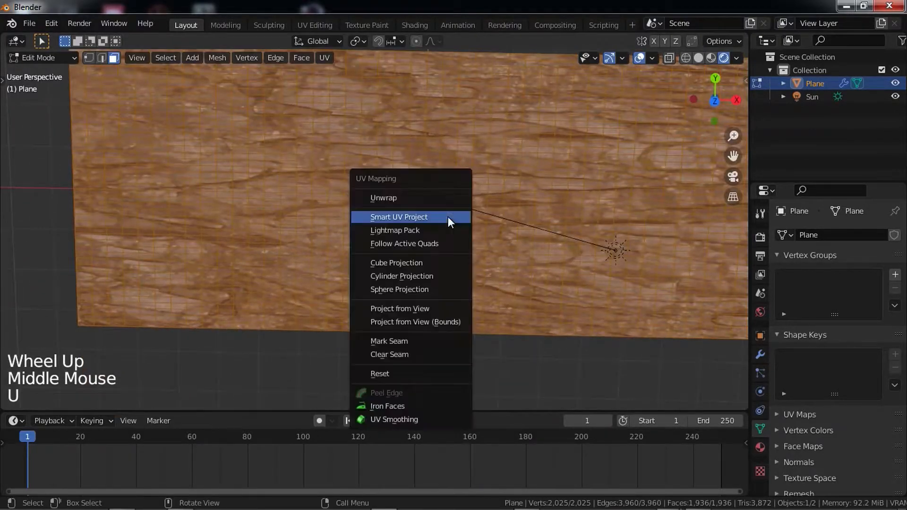
pyautogui.click(448, 216)
pyautogui.click(424, 320)
pyautogui.press('Tab')
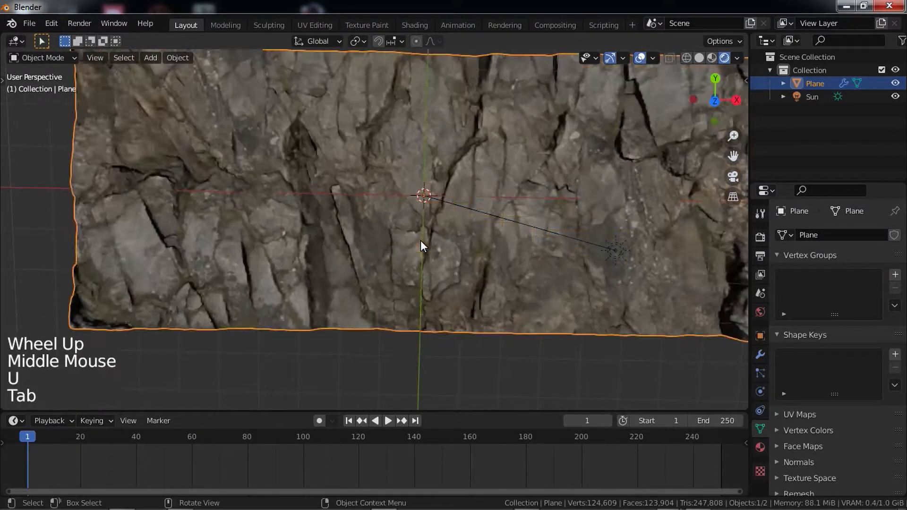
# - Inspect the displaced rock surface on the plane up close and from low and high angles
pyautogui.moveTo(420, 240); pyautogui.dragTo(488, 160, button='middle')
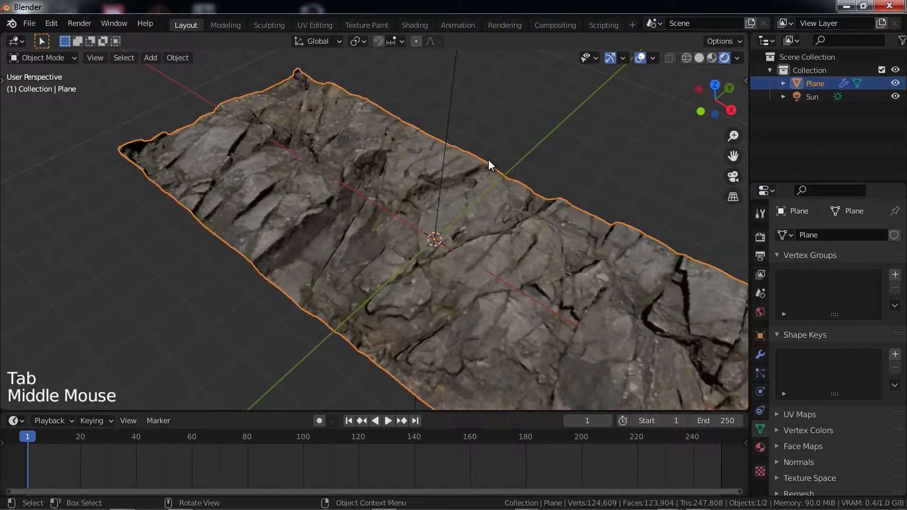
pyautogui.moveTo(489, 160); pyautogui.dragTo(342, 323, button='middle')
pyautogui.scroll(5, 194, 189)
pyautogui.scroll(1, 370, 273)
pyautogui.scroll(-5, 371, 272)
pyautogui.moveTo(359, 267); pyautogui.dragTo(316, 228, button='middle')
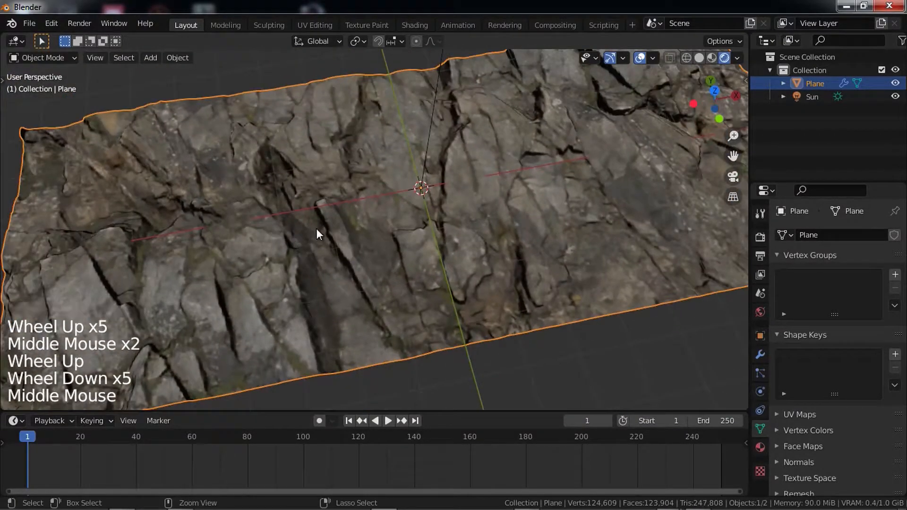
pyautogui.moveTo(637, 209); pyautogui.dragTo(667, 161, button='middle')
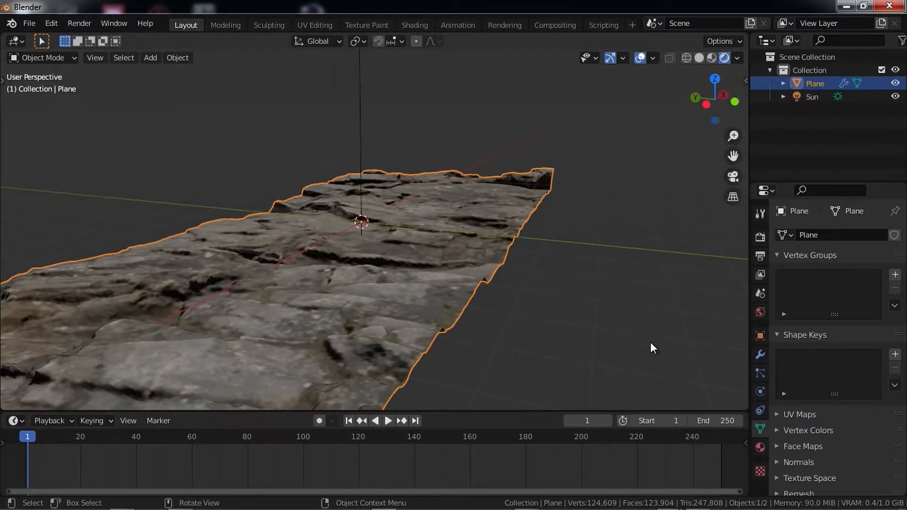
# - Try a flatter rock relief by lowering the plane's Displace modifier strength to 0.3
pyautogui.click(761, 355)
pyautogui.scroll(-1, 844, 419)
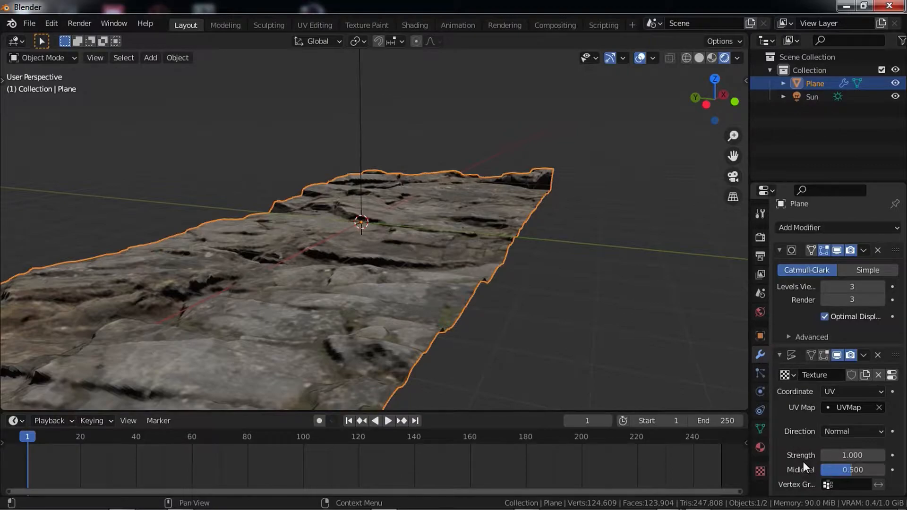
pyautogui.moveTo(830, 460); pyautogui.dragTo(896, 459)
pyautogui.moveTo(595, 388); pyautogui.dragTo(383, 336, button='middle')
pyautogui.click(826, 455)
pyautogui.click(826, 456)
pyautogui.click(826, 454)
pyautogui.rightClick(827, 454)
pyautogui.click(870, 455)
pyautogui.write('0.1')
pyautogui.press('Return')
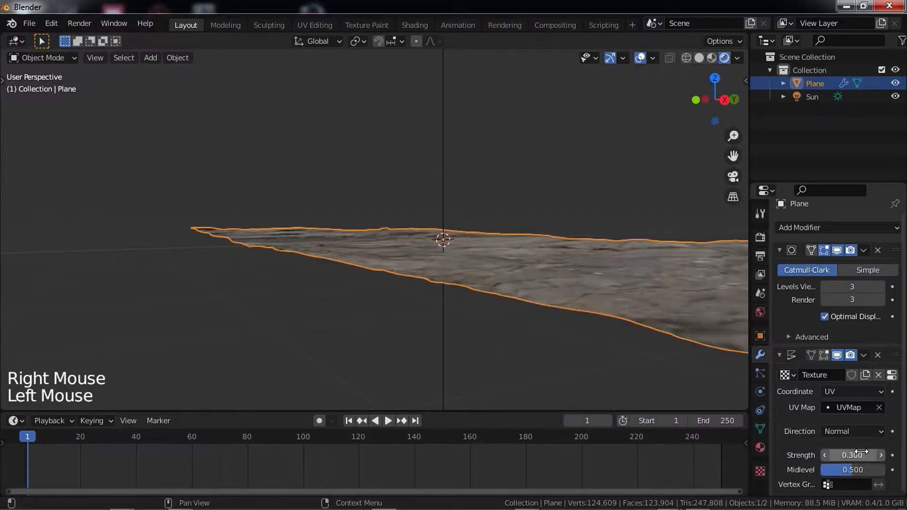
# - Set the Displace modifier's strength to 1 and raise it in 0.1 increments to 1.8
pyautogui.doubleClick(868, 454)
pyautogui.write('1')
pyautogui.press('Return')
pyautogui.moveTo(616, 353); pyautogui.dragTo(653, 406, button='middle')
pyautogui.click(880, 455)
pyautogui.click(881, 454)
pyautogui.click(880, 455)
pyautogui.click(881, 455)
pyautogui.click(880, 454)
pyautogui.click(880, 454)
pyautogui.click(881, 455)
pyautogui.click(880, 455)
# - Examine the stronger rock relief from several sides, including the cracks and the plane's outer edges
pyautogui.moveTo(584, 322); pyautogui.dragTo(535, 214, button='middle')
pyautogui.scroll(-2, 518, 233)
pyautogui.middleClick(539, 223)
pyautogui.middleClick(538, 222)
pyautogui.middleClick(539, 222)
pyautogui.middleClick(539, 221)
pyautogui.middleClick(539, 219)
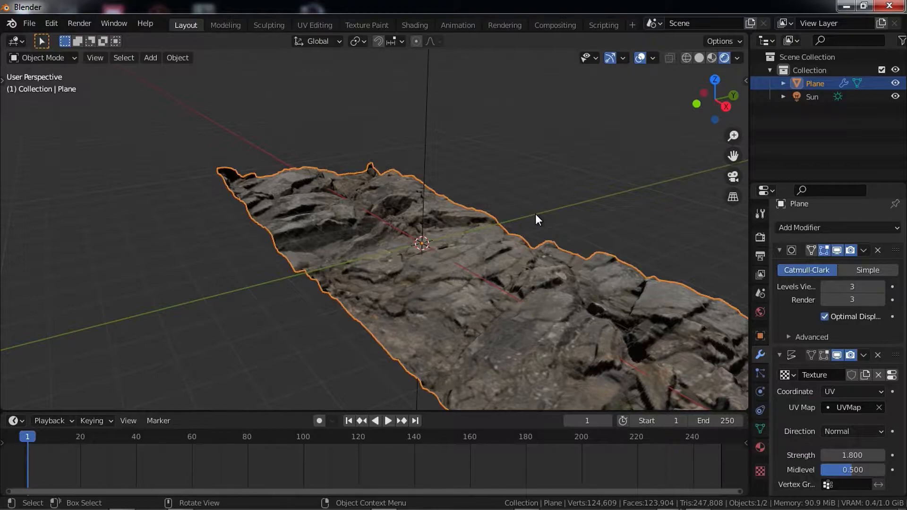
pyautogui.moveTo(537, 214); pyautogui.dragTo(531, 284, button='middle')
pyautogui.scroll(-2, 529, 287)
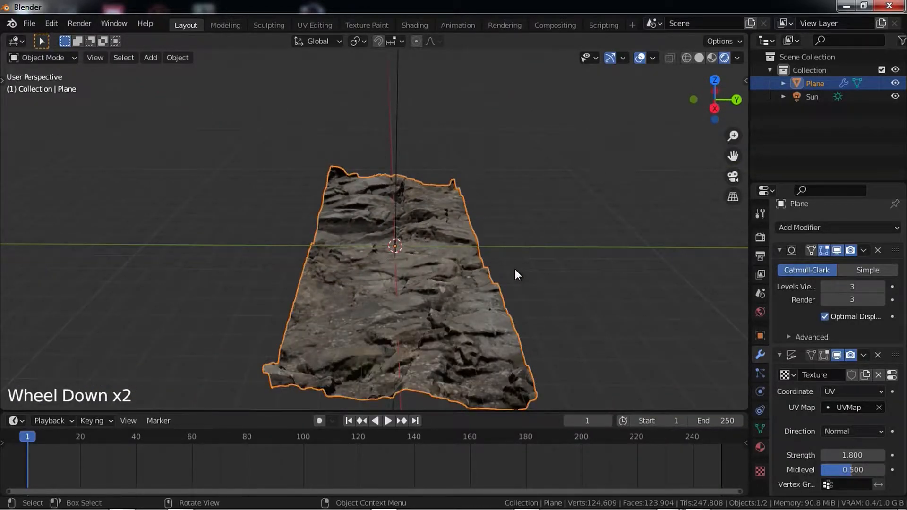
pyautogui.moveTo(514, 267); pyautogui.dragTo(583, 283, button='middle')
pyautogui.scroll(4, 583, 284)
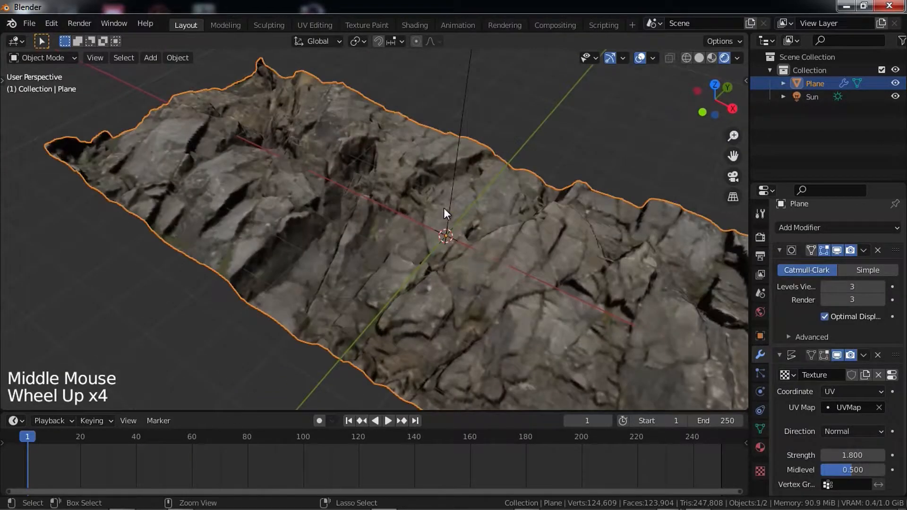
pyautogui.keyDown('ctrl'); pyautogui.moveTo(322, 185); pyautogui.dragTo(571, 214, button='middle'); pyautogui.keyUp('ctrl')
pyautogui.scroll(-2, 416, 216)
pyautogui.scroll(4, 428, 213)
pyautogui.scroll(2, 428, 217)
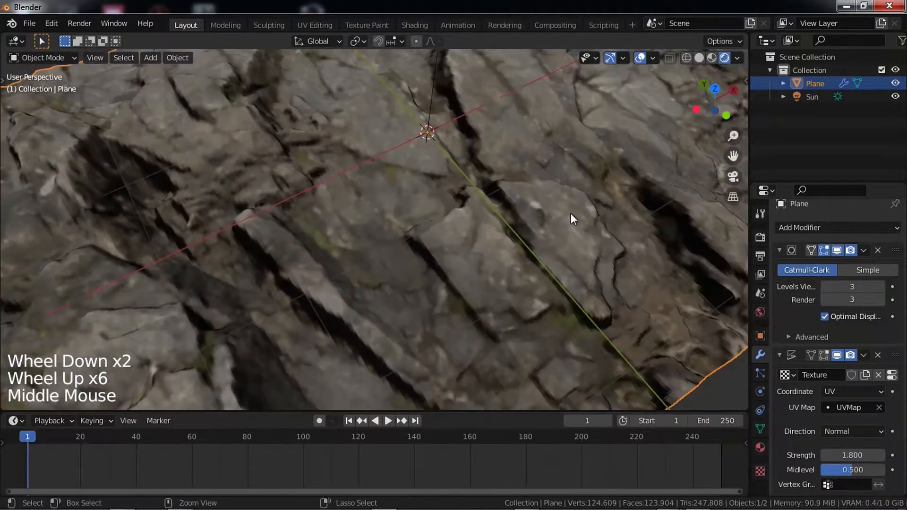
pyautogui.scroll(-5, 541, 199)
# - Split the 3D viewport vertically and turn the new area into a UV Editor
pyautogui.moveTo(747, 34); pyautogui.dragTo(482, 55)
pyautogui.click(497, 42)
pyautogui.click(132, 107)
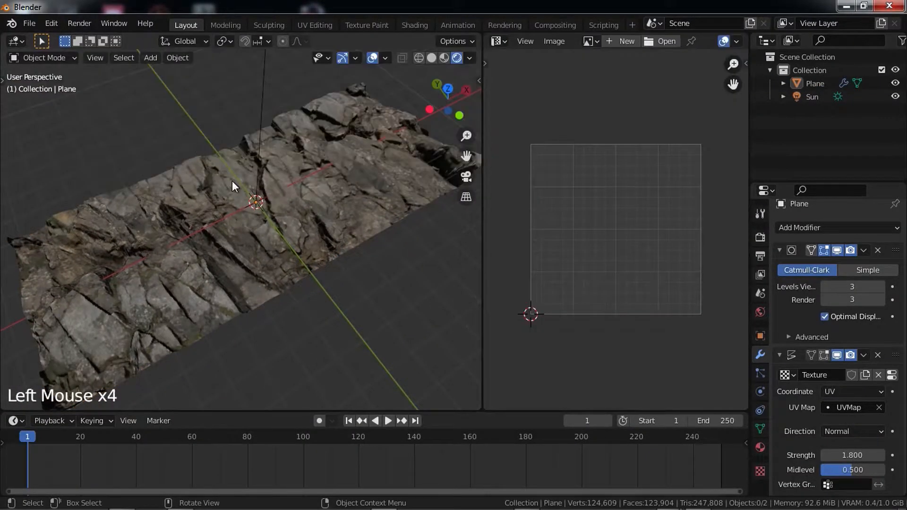
# - Stretch all of the plane's UVs along X, check the rock in Object Mode, and re-enter Edit Mode
pyautogui.press('Tab')
pyautogui.moveTo(548, 184); pyautogui.dragTo(555, 183, button='middle')
pyautogui.press('s')
pyautogui.press('x')
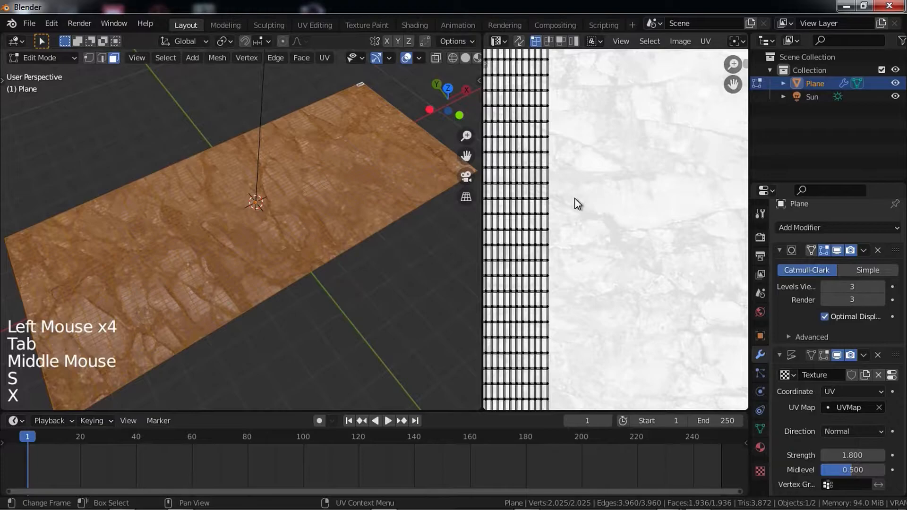
pyautogui.scroll(-6, 573, 202)
pyautogui.press('a')
pyautogui.press('s')
pyautogui.press('x')
pyautogui.click(686, 337)
pyautogui.press('Tab')
pyautogui.moveTo(231, 245); pyautogui.dragTo(291, 263, button='middle')
pyautogui.scroll(5, 300, 259)
pyautogui.middleClick(300, 259)
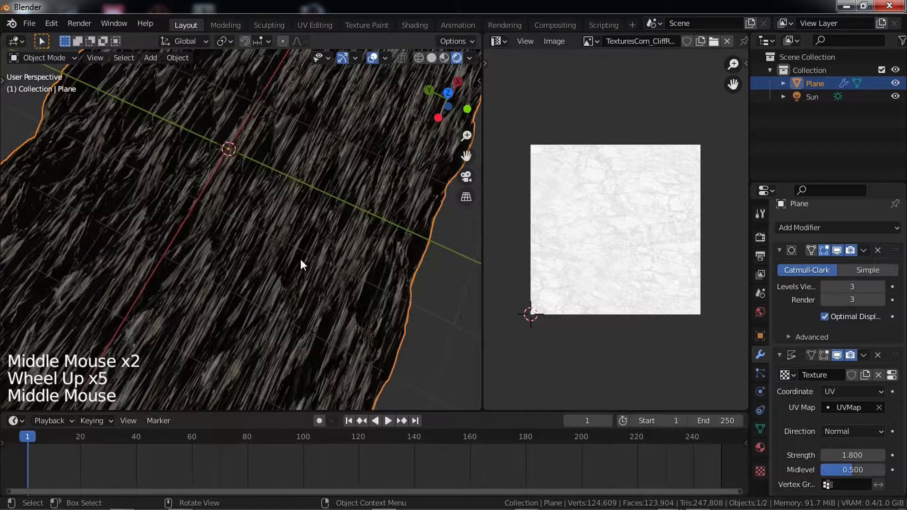
pyautogui.press('Tab')
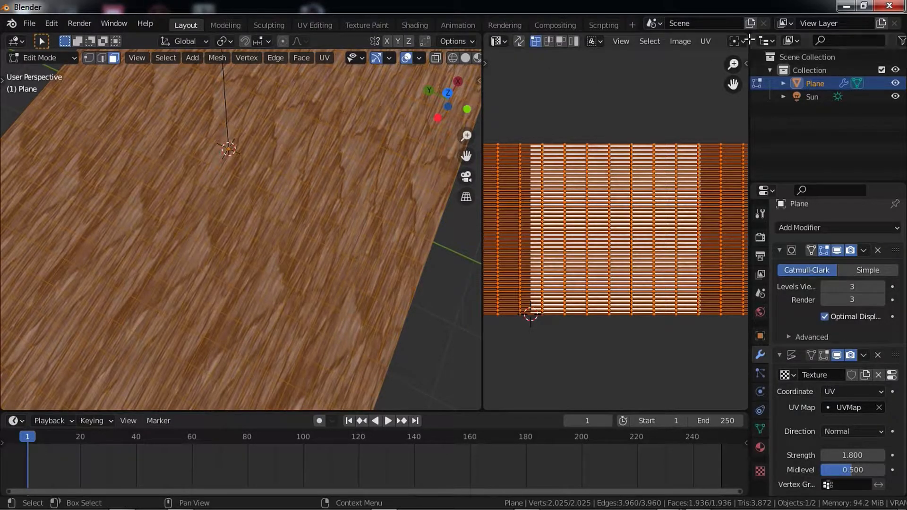
# - Switch the UV Editor area to a 3D Viewport and back to the UV Editor
pyautogui.click(499, 41)
pyautogui.click(84, 77)
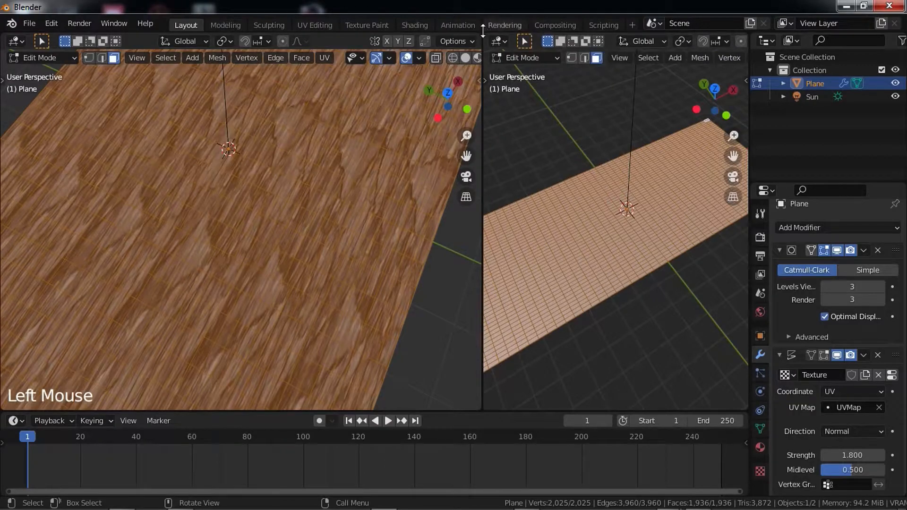
pyautogui.click(495, 41)
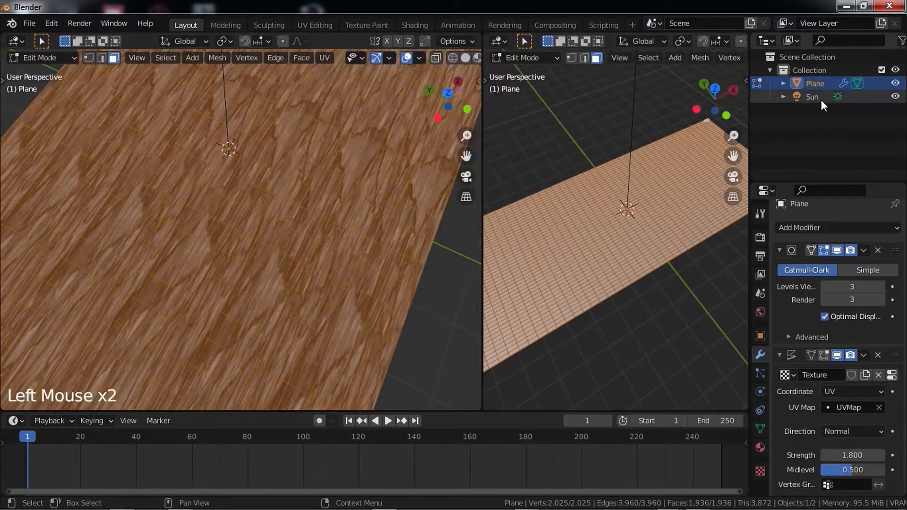
pyautogui.click(500, 39)
pyautogui.click(499, 41)
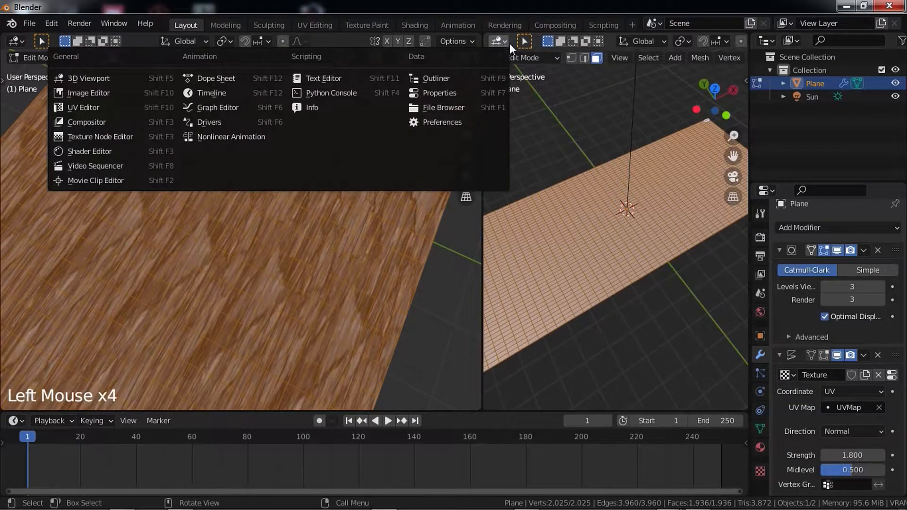
pyautogui.click(127, 108)
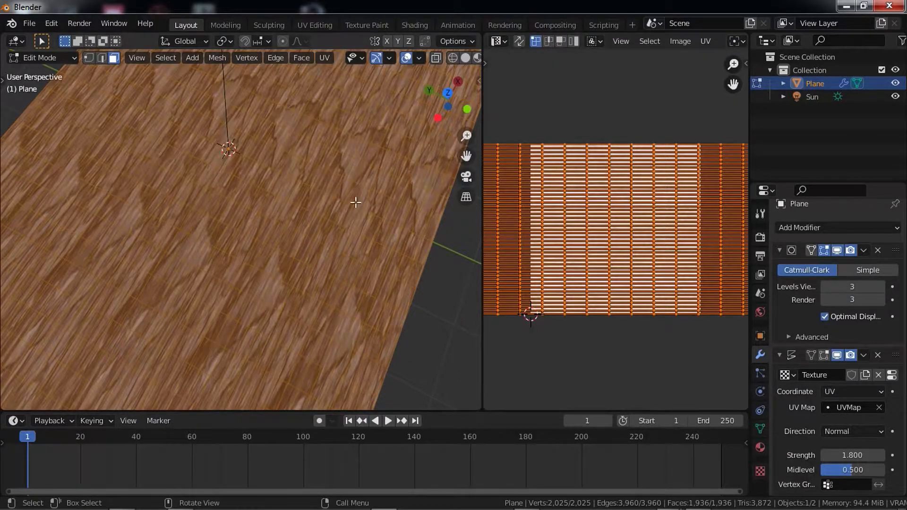
# - Examine the stretched rock texture on the plane and the full extent of its UV layout
pyautogui.scroll(-6, 314, 202)
pyautogui.moveTo(314, 202); pyautogui.dragTo(184, 213, button='middle')
pyautogui.scroll(6, 242, 203)
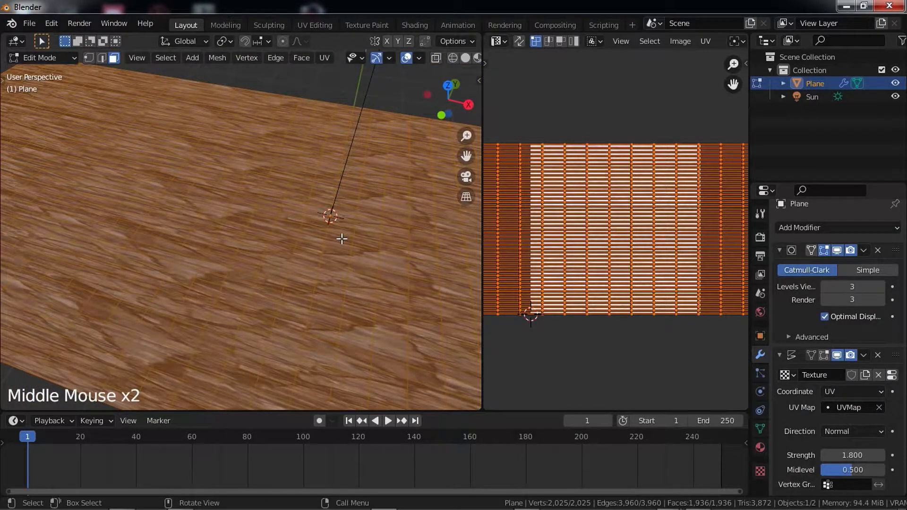
pyautogui.scroll(1, 676, 253)
pyautogui.moveTo(676, 254); pyautogui.dragTo(676, 268, button='middle')
pyautogui.scroll(-6, 677, 268)
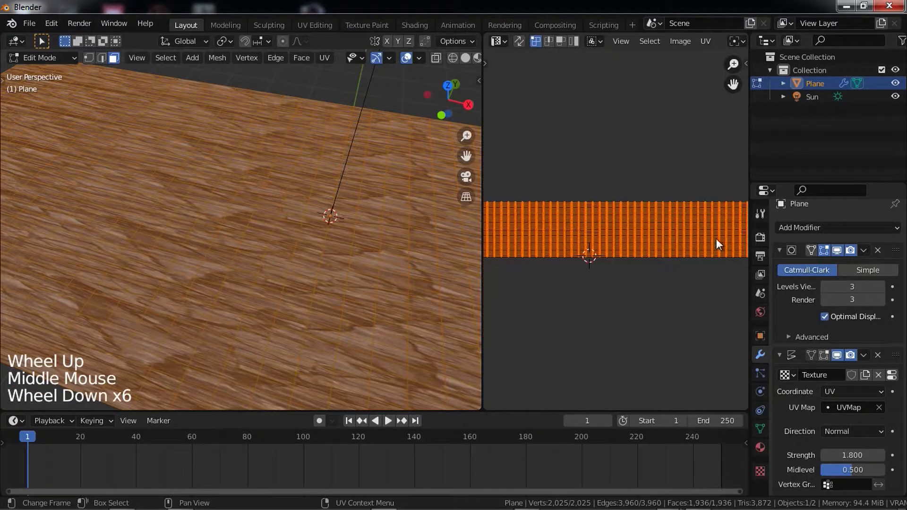
pyautogui.middleClick(691, 228)
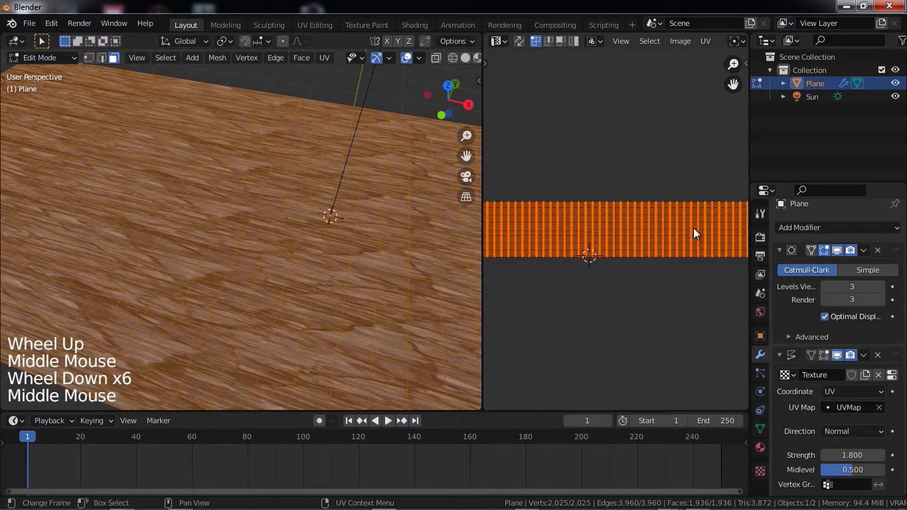
pyautogui.scroll(3, 704, 228)
pyautogui.middleClick(710, 228)
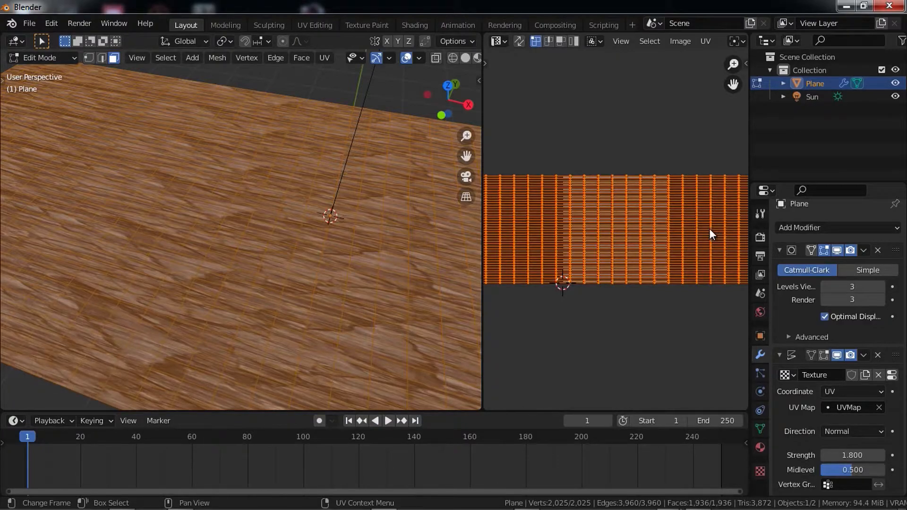
# - Scale the UVs down along X until the layout is slightly narrower than the image tile
pyautogui.press('s')
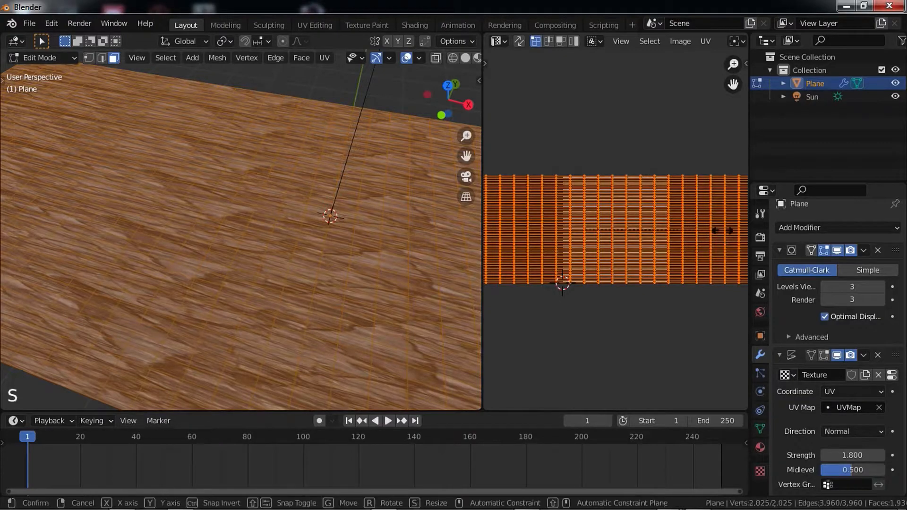
pyautogui.press('x')
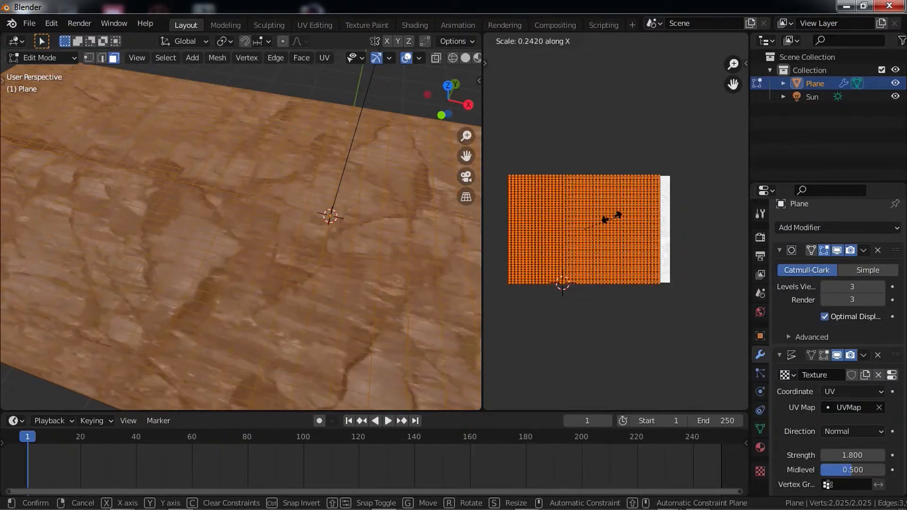
pyautogui.press('s')
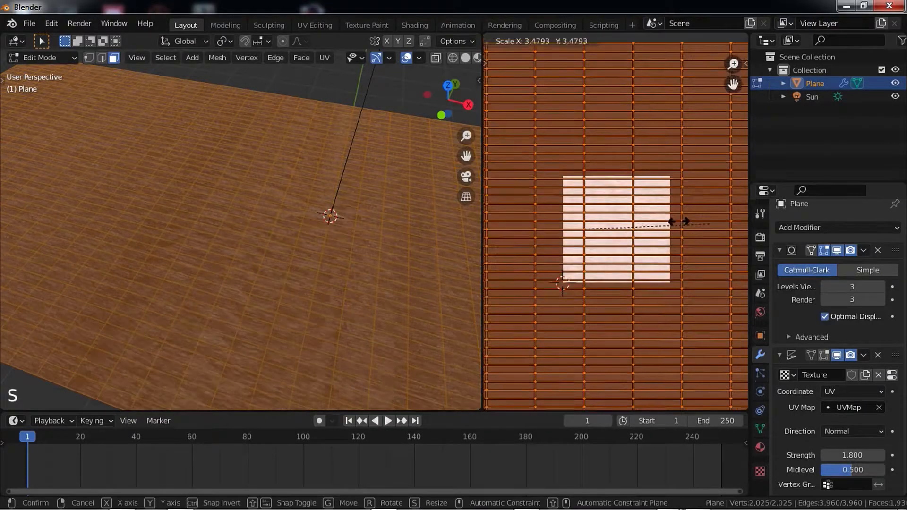
pyautogui.press('s')
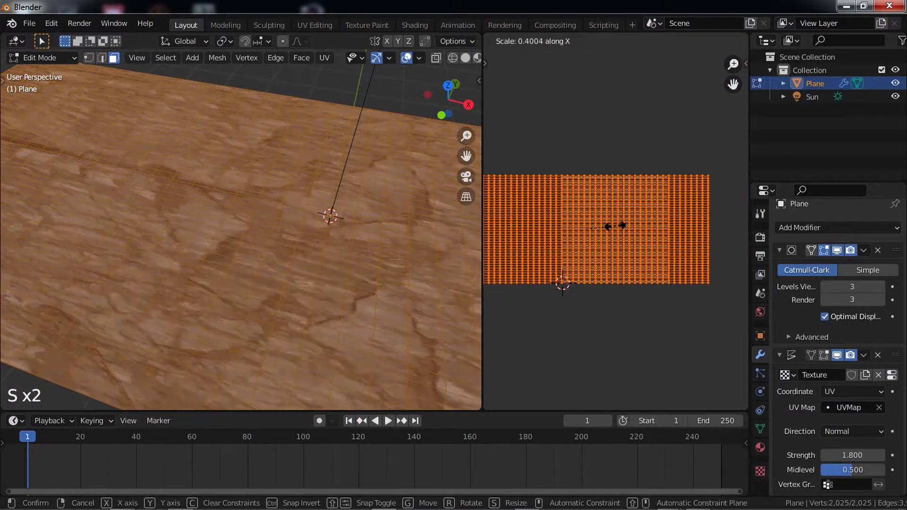
pyautogui.click(621, 236)
# - Move the UVs onto the image tile, scale them uniformly past its edges, and check the relief in Object Mode
pyautogui.press('g')
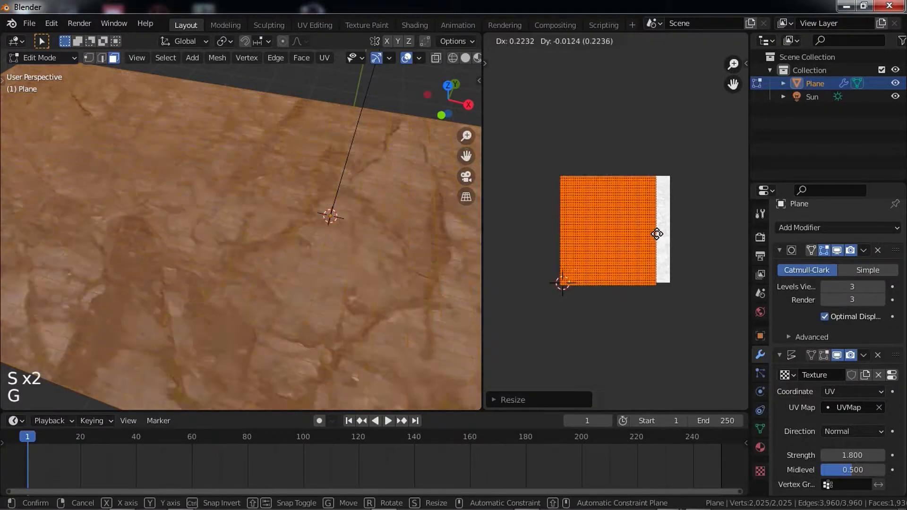
pyautogui.click(656, 237)
pyautogui.press('s')
pyautogui.click(683, 236)
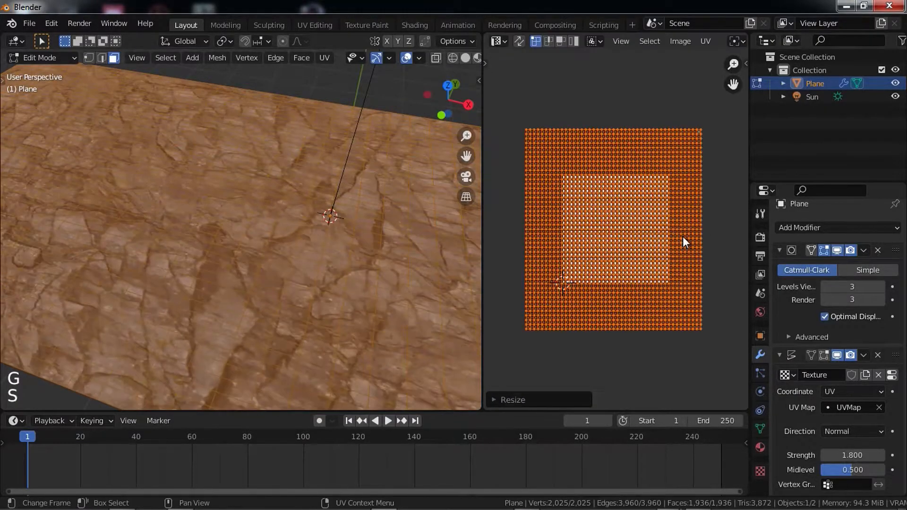
pyautogui.press('Tab')
pyautogui.moveTo(358, 172); pyautogui.dragTo(314, 191, button='middle')
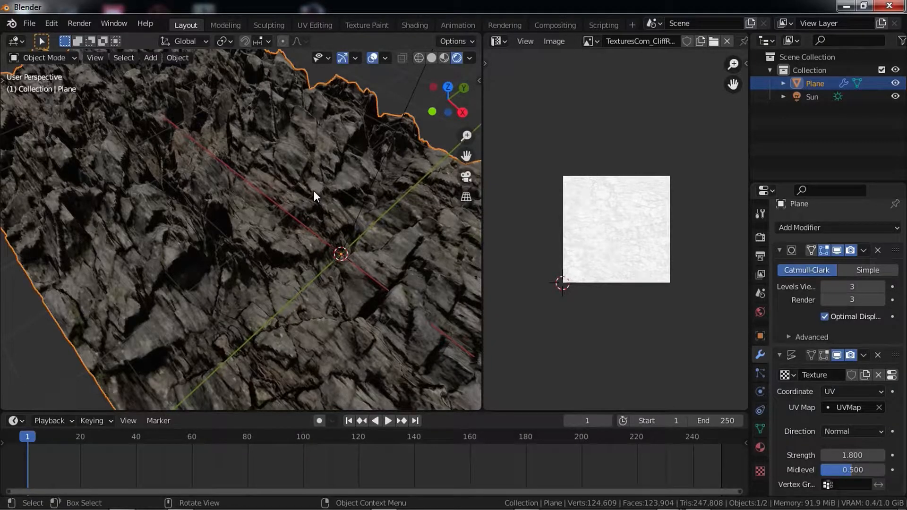
pyautogui.moveTo(230, 140); pyautogui.dragTo(275, 189, button='middle')
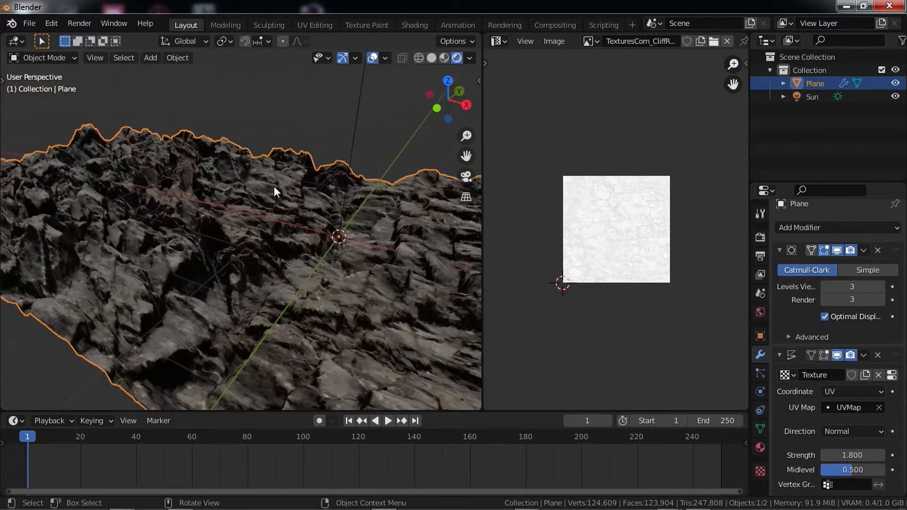
# - Re-enter Edit Mode, select all UVs and try scaling the layout uniformly
pyautogui.press('Tab')
pyautogui.press('a')
pyautogui.press('s')
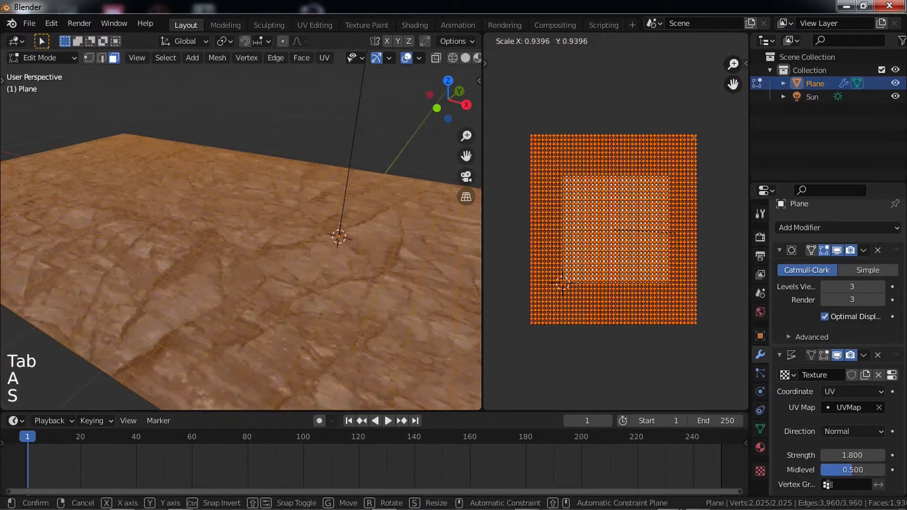
pyautogui.click(537, 218)
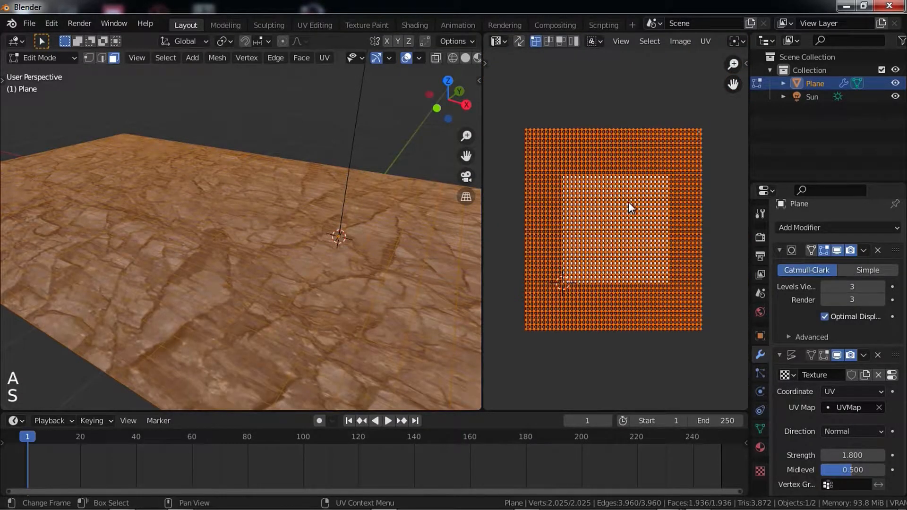
pyautogui.middleClick(650, 205)
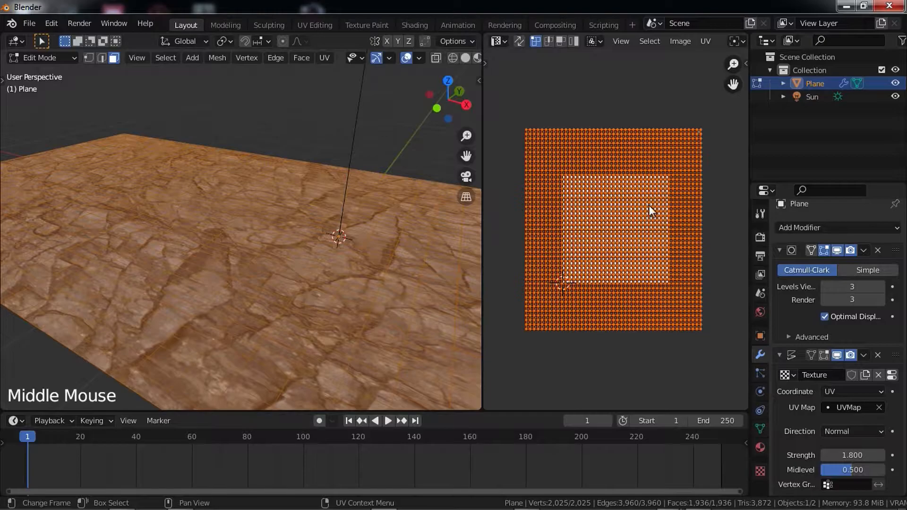
# - Try scaling the rock plane's UV layout uniformly far beyond the image tile
pyautogui.middleClick(649, 205)
pyautogui.middleClick(649, 205)
pyautogui.scroll(-3, 643, 226)
pyautogui.middleClick(644, 226)
pyautogui.middleClick(644, 226)
pyautogui.middleClick(644, 226)
pyautogui.press('s')
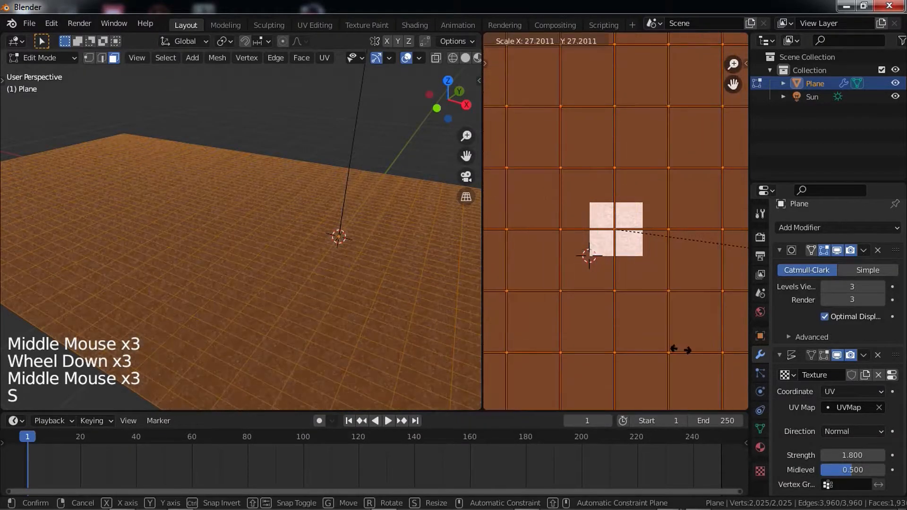
pyautogui.press('Escape')
# - Return to Object Mode and examine the rock strip's displaced relief up close and as a whole
pyautogui.press('Tab')
pyautogui.moveTo(227, 212); pyautogui.dragTo(189, 242, button='middle')
pyautogui.scroll(-3, 194, 248)
pyautogui.moveTo(189, 242); pyautogui.dragTo(185, 244, button='middle')
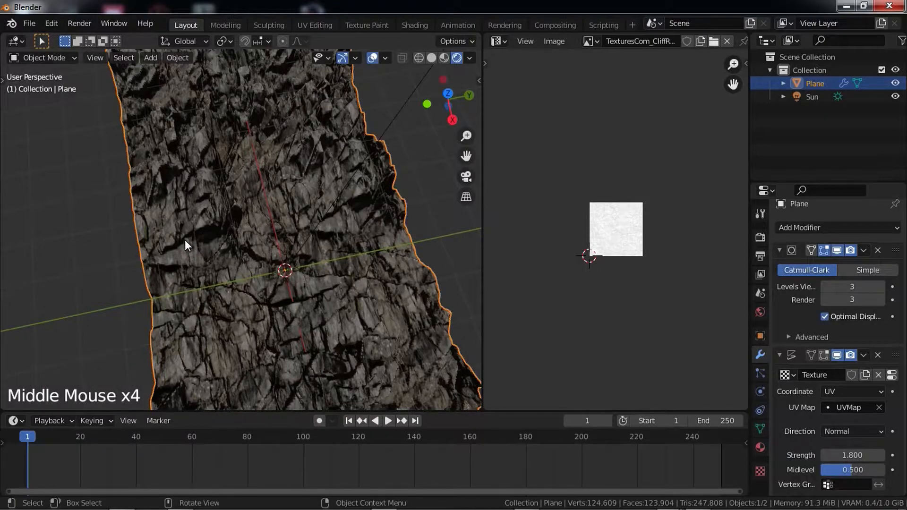
pyautogui.moveTo(194, 248); pyautogui.dragTo(253, 202, button='middle')
pyautogui.scroll(-6, 303, 165)
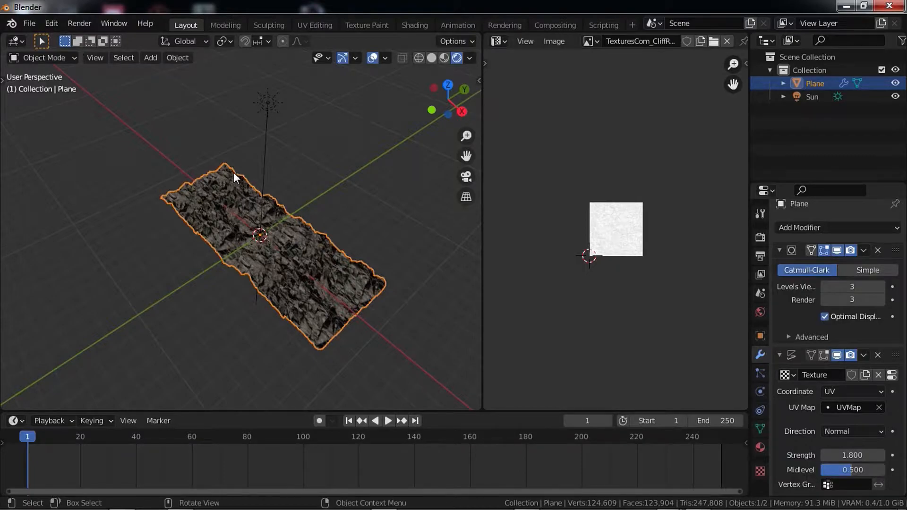
# - Add a second plane and move it about 12 m along negative Y, away from the rock strip
pyautogui.hotkey('shift', 'a')
pyautogui.moveTo(248, 167)
pyautogui.click(289, 170)
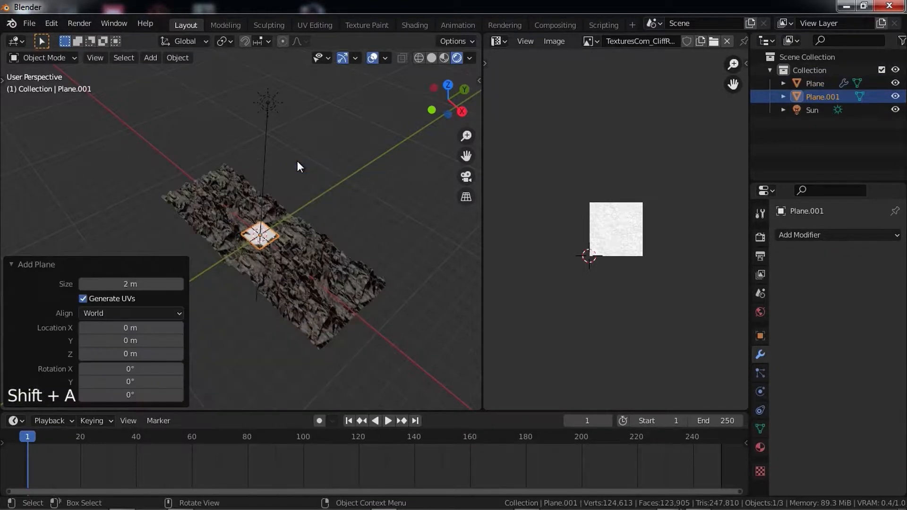
pyautogui.middleClick(298, 166)
pyautogui.press('g')
pyautogui.click(200, 300)
pyautogui.keyDown('shift'); pyautogui.moveTo(200, 299); pyautogui.dragTo(291, 223, button='middle'); pyautogui.keyUp('shift')
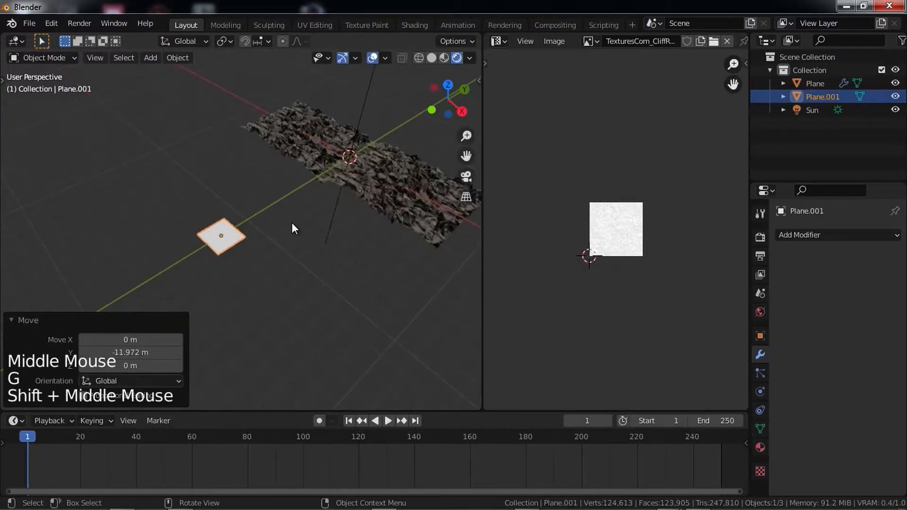
# - Scale the second plane by about 9.1 and assign it the existing rock material Material.001
pyautogui.press('s')
pyautogui.click(378, 289)
pyautogui.click(762, 449)
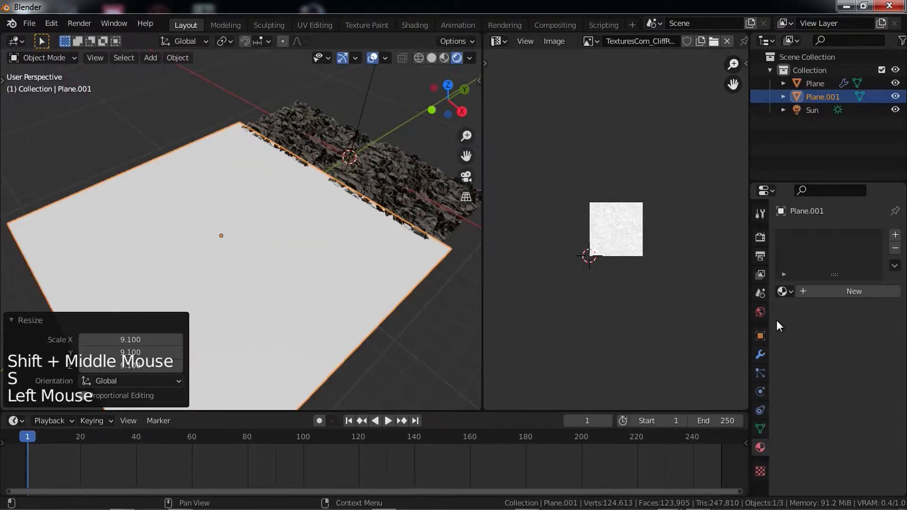
pyautogui.click(783, 291)
pyautogui.click(673, 324)
pyautogui.moveTo(415, 188); pyautogui.dragTo(375, 231, button='middle')
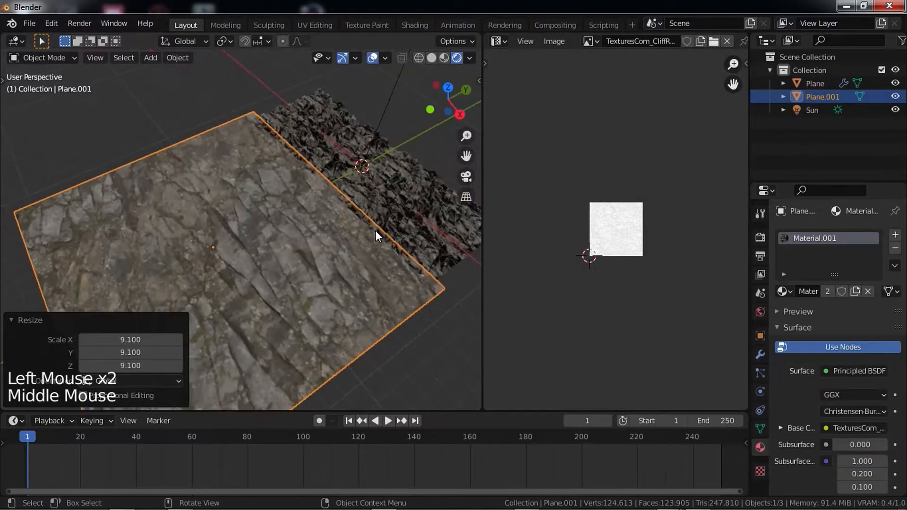
pyautogui.scroll(2, 388, 187)
# - Select all the second plane's UVs in Edit Mode and try enlarging them uniformly to about twice their size
pyautogui.press('Tab')
pyautogui.click(498, 43)
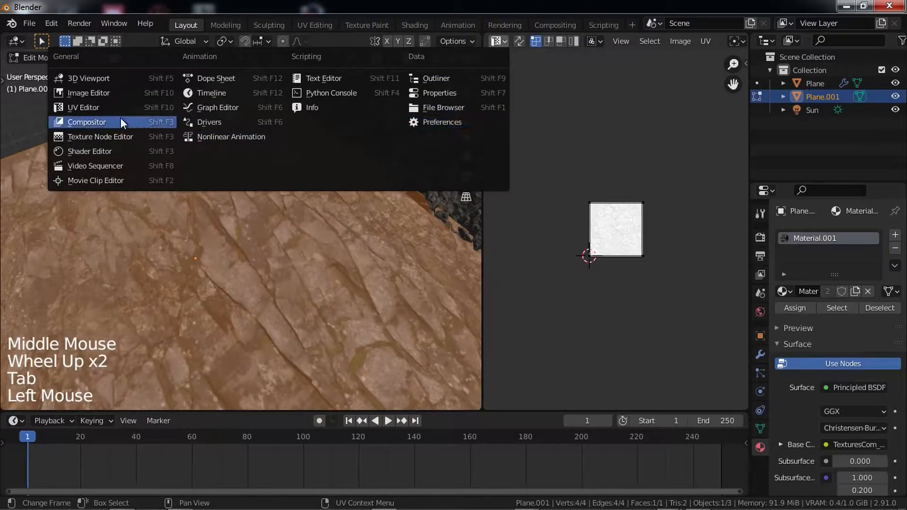
pyautogui.scroll(5, 586, 244)
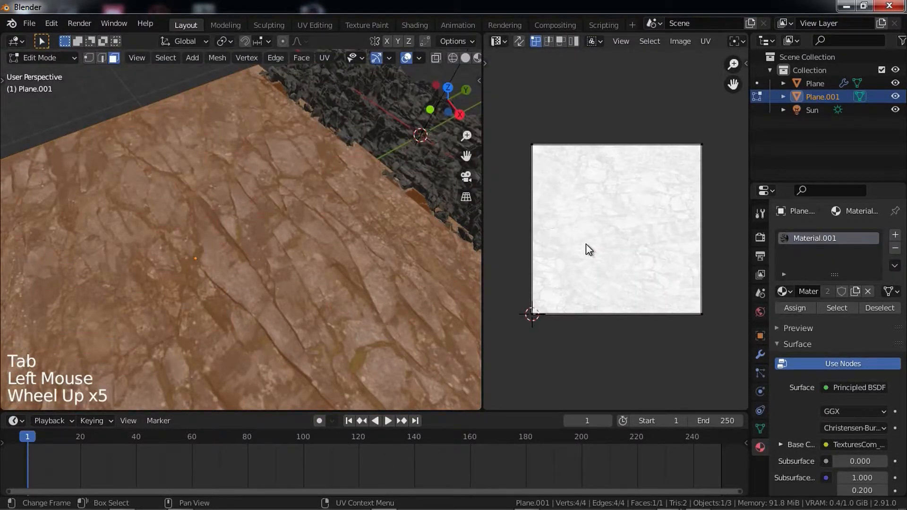
pyautogui.click(494, 43)
pyautogui.click(497, 43)
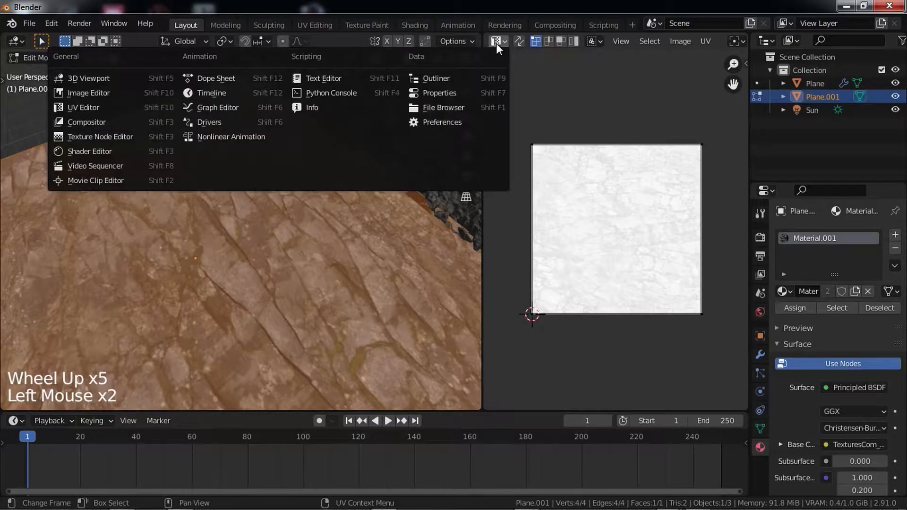
pyautogui.press('a')
pyautogui.press('s')
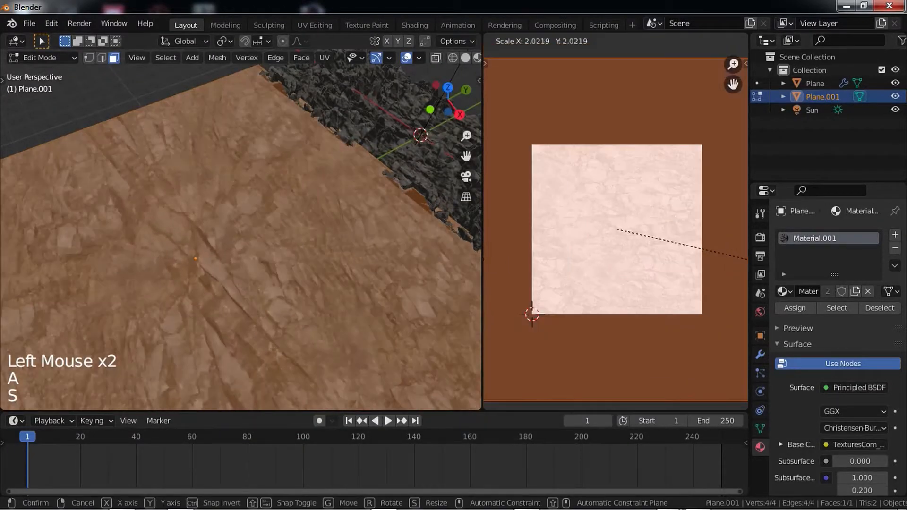
pyautogui.press('Escape')
pyautogui.press('Tab')
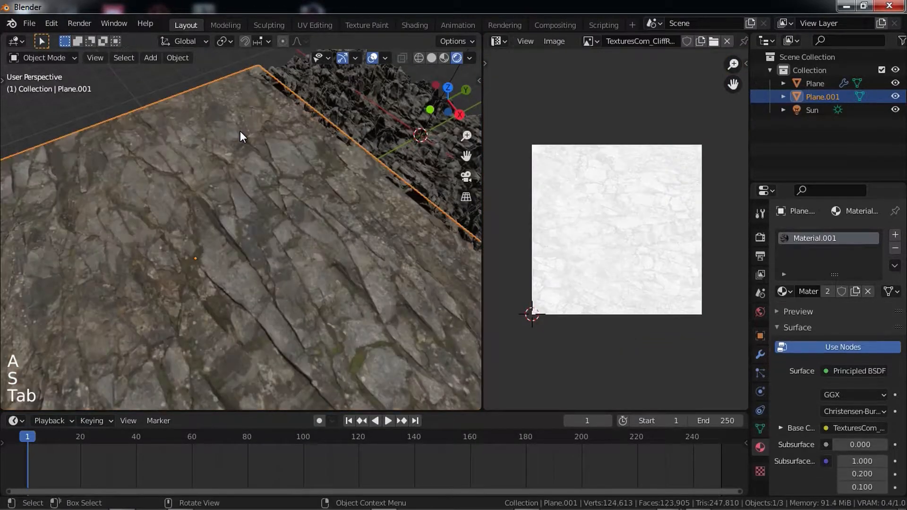
# - Scale the second plane's UVs down to roughly a third of the image tile and check the texture in Object Mode
pyautogui.press('Tab')
pyautogui.press('Tab')
pyautogui.press('Tab')
pyautogui.press('Tab')
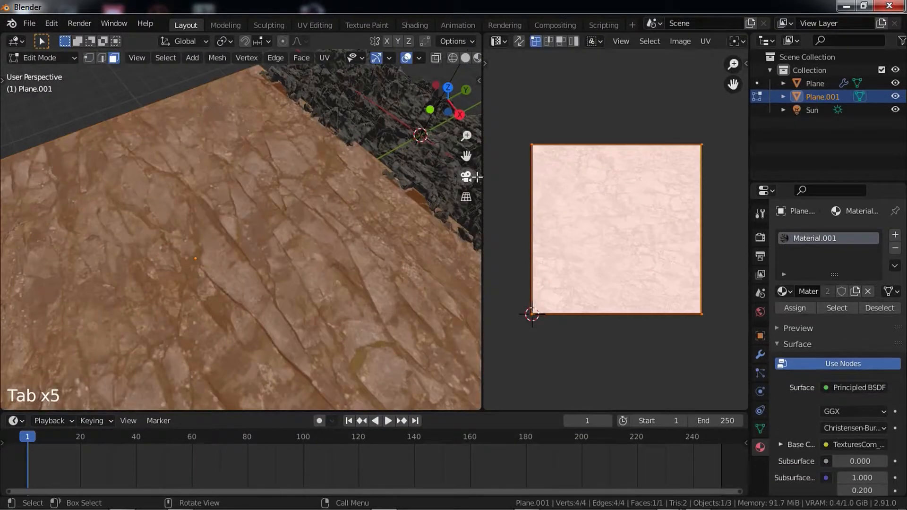
pyautogui.press('s')
pyautogui.press('s')
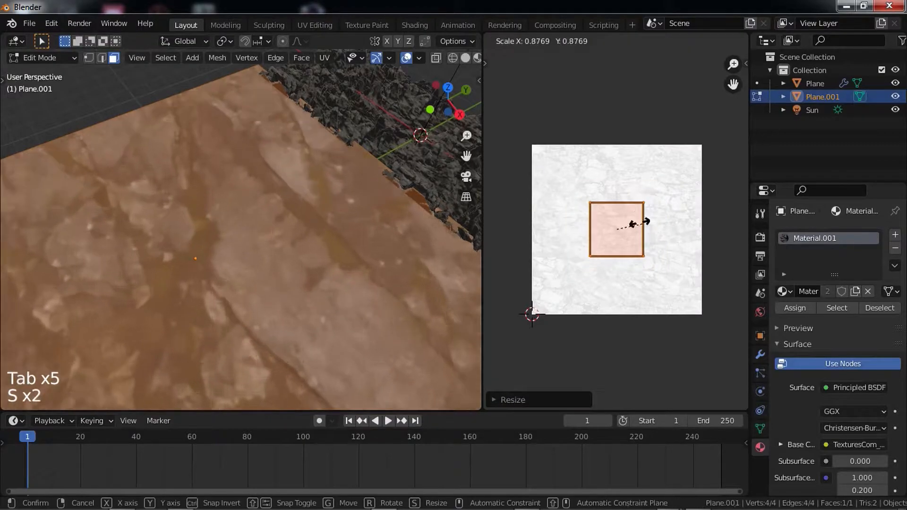
pyautogui.press('Tab')
pyautogui.scroll(-4, 159, 222)
pyautogui.moveTo(183, 191); pyautogui.dragTo(251, 217, button='middle')
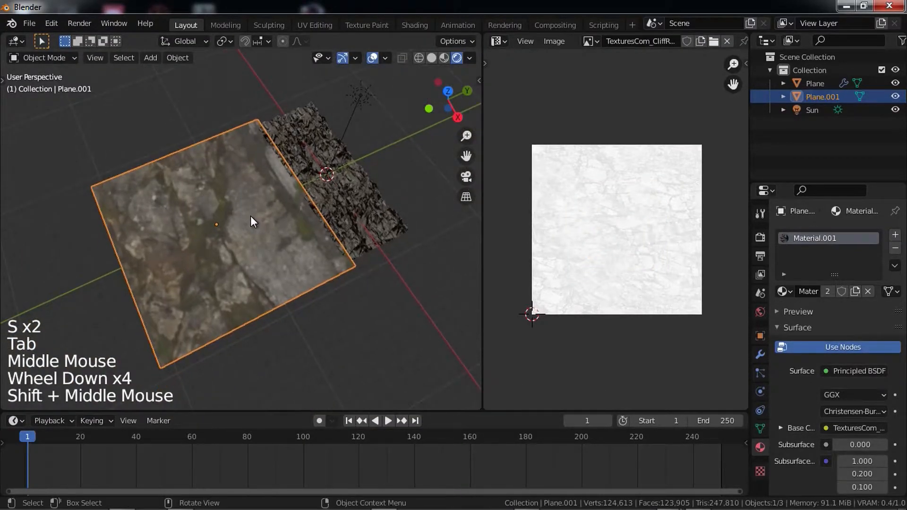
# - Scale the second plane's UVs up well past the image tile and check the repeated texture in Object Mode
pyautogui.press('Tab')
pyautogui.press('s')
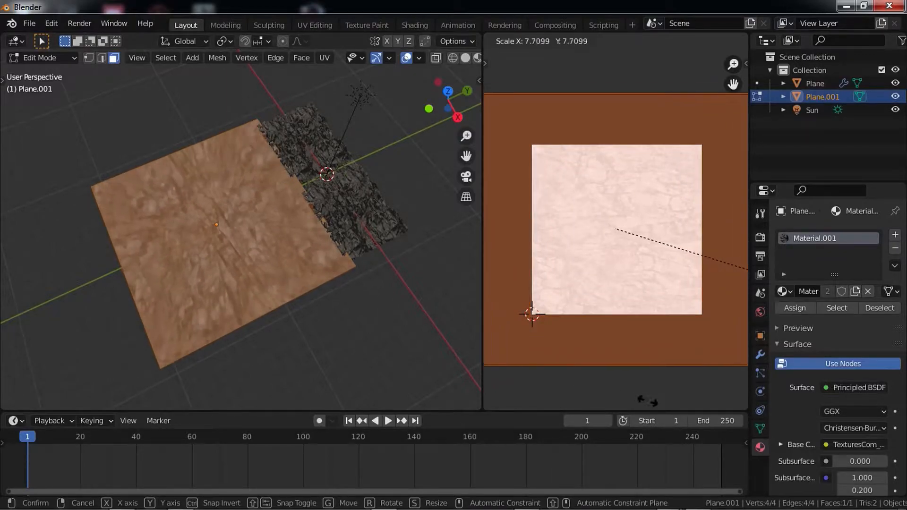
pyautogui.click(559, 203)
pyautogui.press('Tab')
pyautogui.moveTo(339, 204); pyautogui.dragTo(360, 194, button='middle')
pyautogui.scroll(4, 252, 258)
# - Scale the second plane's UVs back down until they match the image tile
pyautogui.press('Tab')
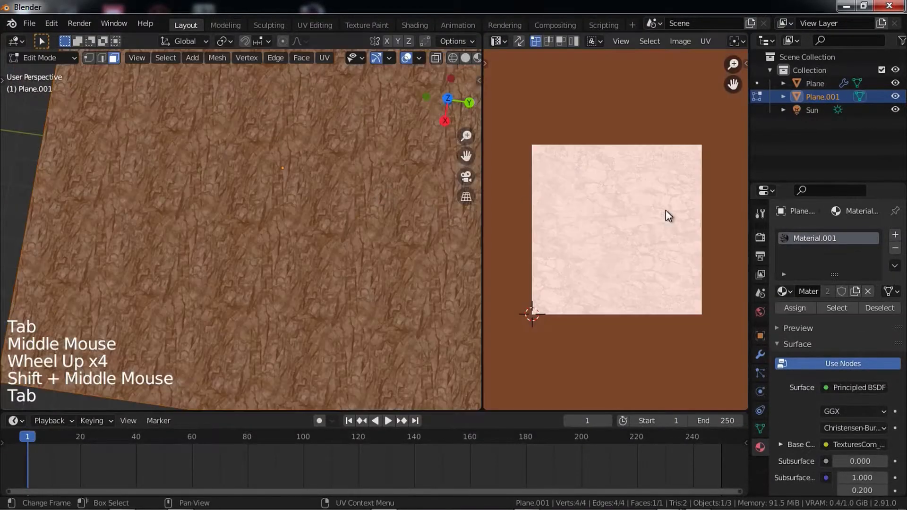
pyautogui.press('s')
pyautogui.press('s')
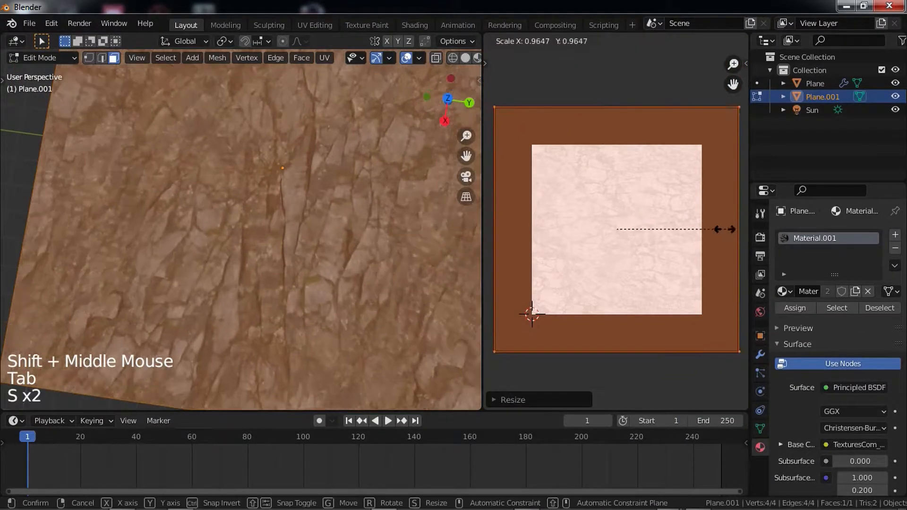
pyautogui.click(697, 226)
pyautogui.scroll(-1, 279, 133)
pyautogui.scroll(-2, 279, 133)
pyautogui.moveTo(279, 133); pyautogui.dragTo(293, 156, button='middle')
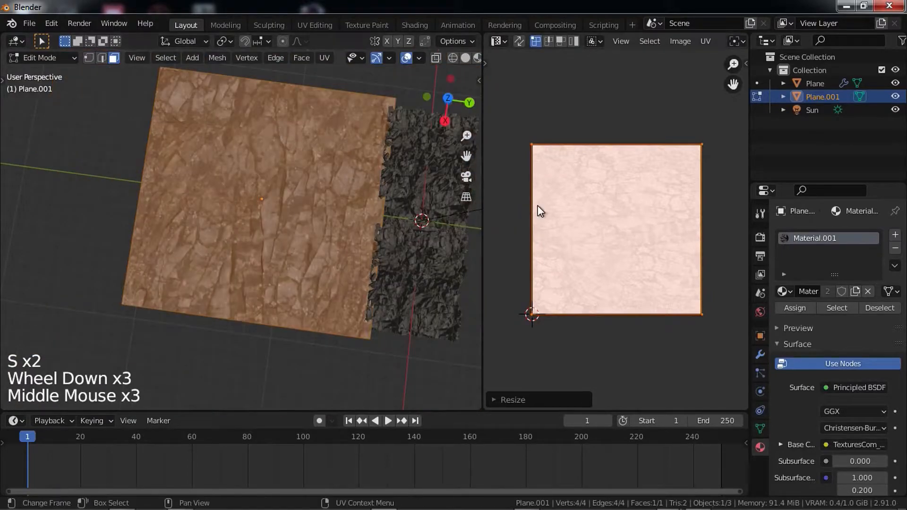
# - Enlarge the second plane's UVs several times beyond the image tile and return to Object Mode for a close view
pyautogui.press('s')
pyautogui.click(526, 237)
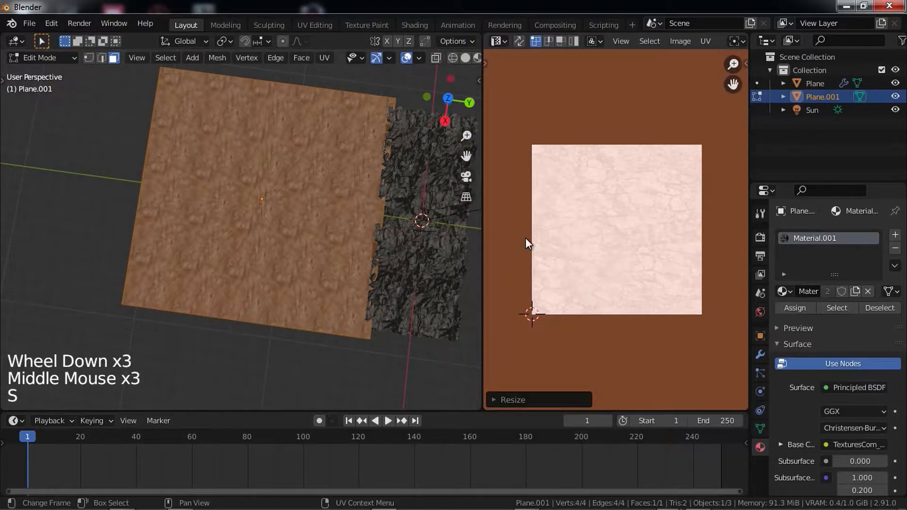
pyautogui.press('Tab')
pyautogui.moveTo(416, 227); pyautogui.dragTo(333, 220, button='middle')
pyautogui.scroll(4, 268, 244)
pyautogui.keyDown('shift'); pyautogui.moveTo(268, 244); pyautogui.dragTo(193, 204, button='middle'); pyautogui.keyUp('shift')
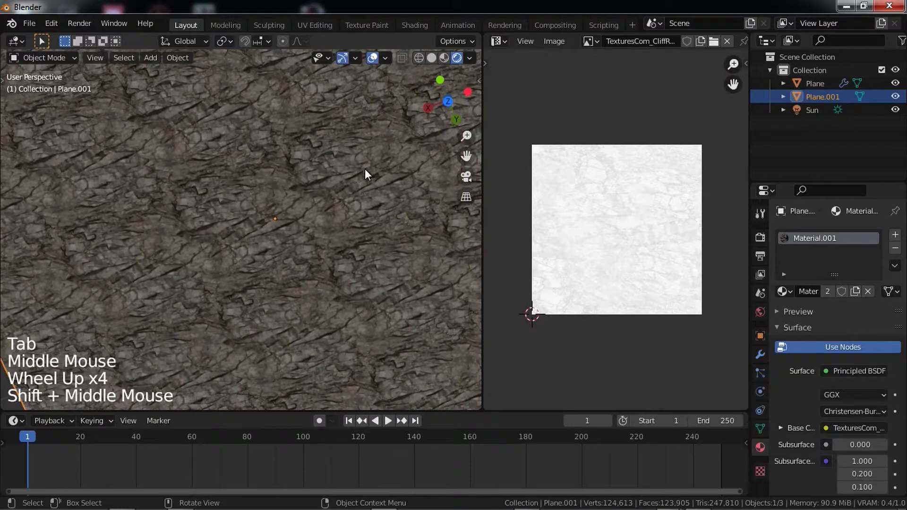
# - Examine the repeating rock texture on the second plane from a distance and by walking the view across its surface
pyautogui.moveTo(311, 240); pyautogui.dragTo(410, 162, button='middle')
pyautogui.scroll(-4, 282, 169)
pyautogui.moveTo(282, 169); pyautogui.dragTo(333, 163, button='middle')
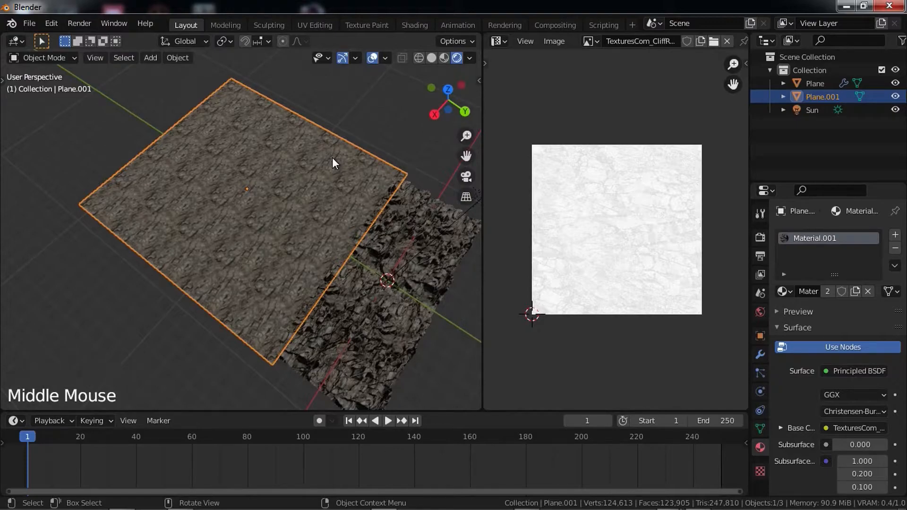
pyautogui.moveTo(292, 96); pyautogui.dragTo(317, 107, button='middle')
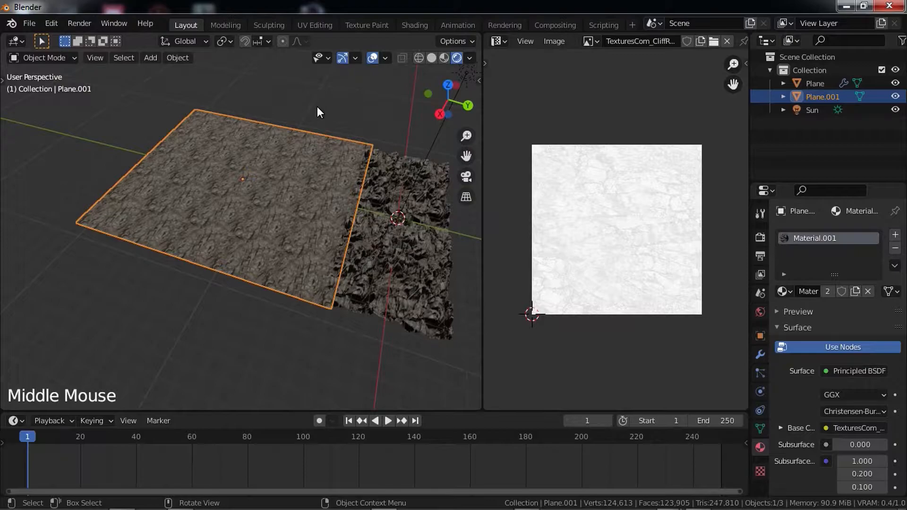
pyautogui.hotkey('shift', '`')
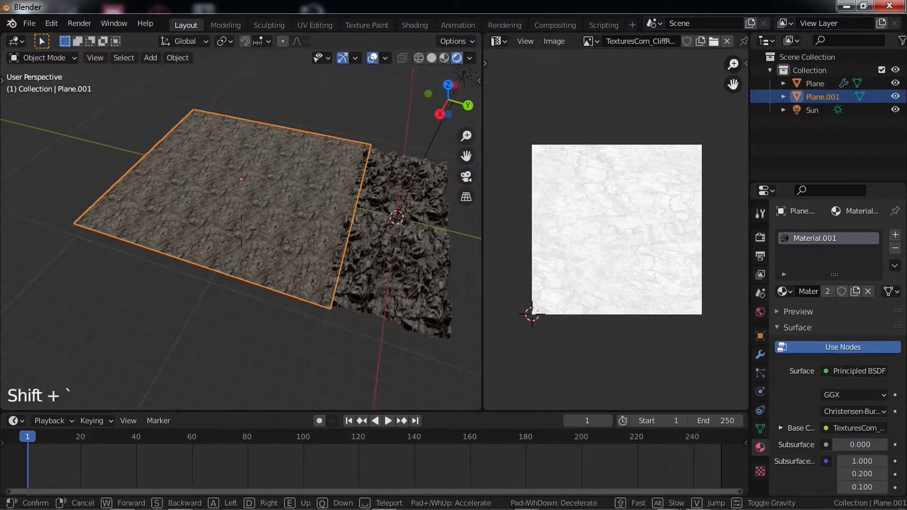
pyautogui.press('w')
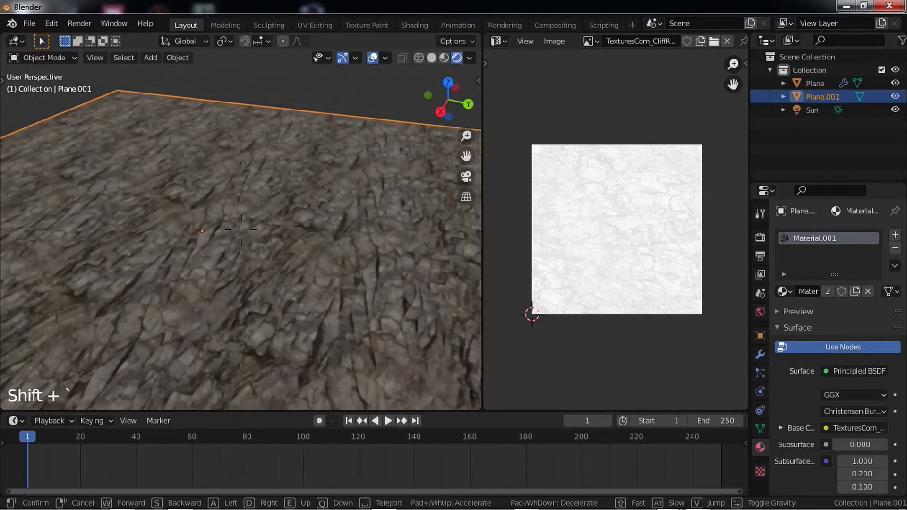
pyautogui.press('w')
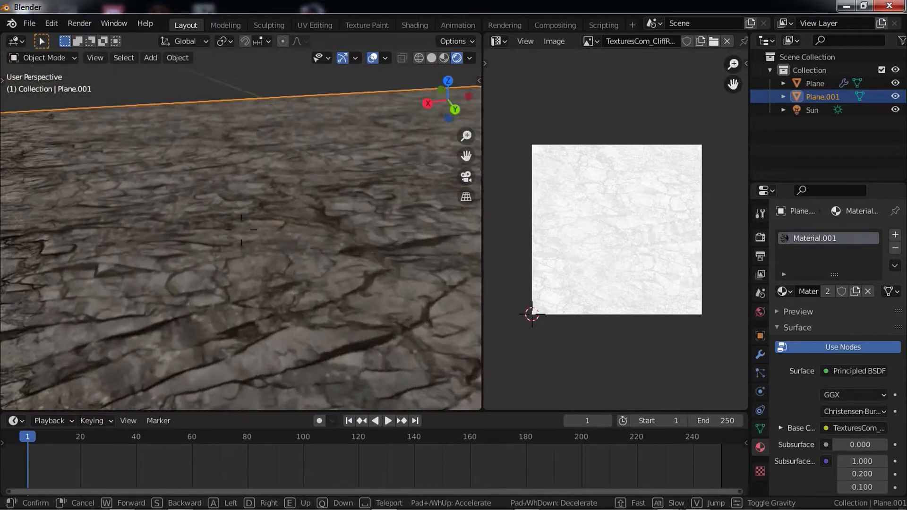
pyautogui.press('Escape')
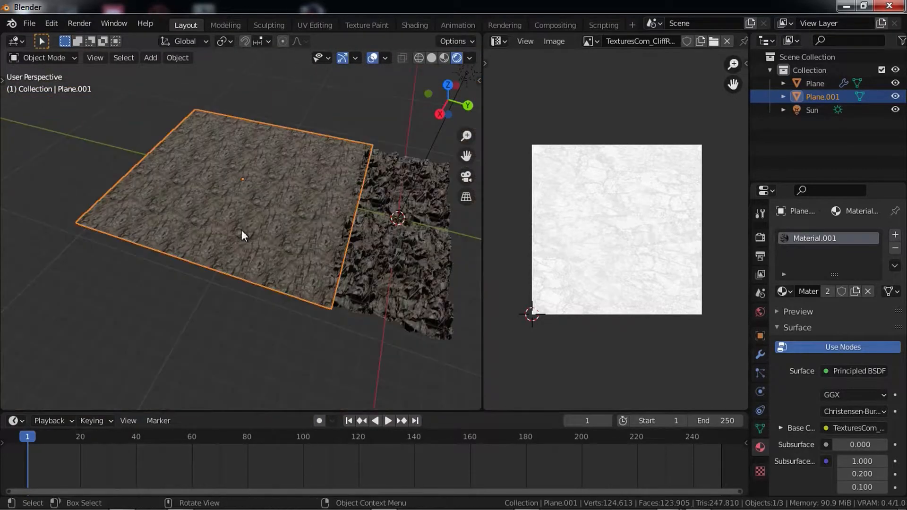
pyautogui.moveTo(368, 199); pyautogui.dragTo(319, 209, button='middle')
pyautogui.scroll(3, 312, 213)
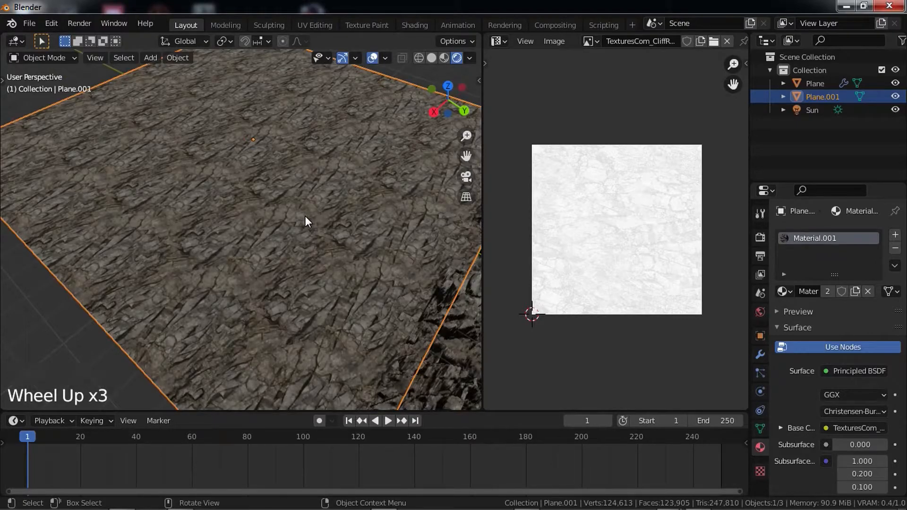
pyautogui.moveTo(302, 213)
pyautogui.mouseDown(button='middle')
pyautogui.moveTo(290, 207)
pyautogui.moveTo(381, 220)
pyautogui.moveTo(219, 203)
pyautogui.moveTo(318, 220)
pyautogui.mouseUp(button='middle')
pyautogui.scroll(-2, 298, 205)
# - Delete the second plane and select the original displaced rock plane
pyautogui.press('x')
pyautogui.click(338, 208)
pyautogui.click(219, 203)
pyautogui.scroll(4, 362, 208)
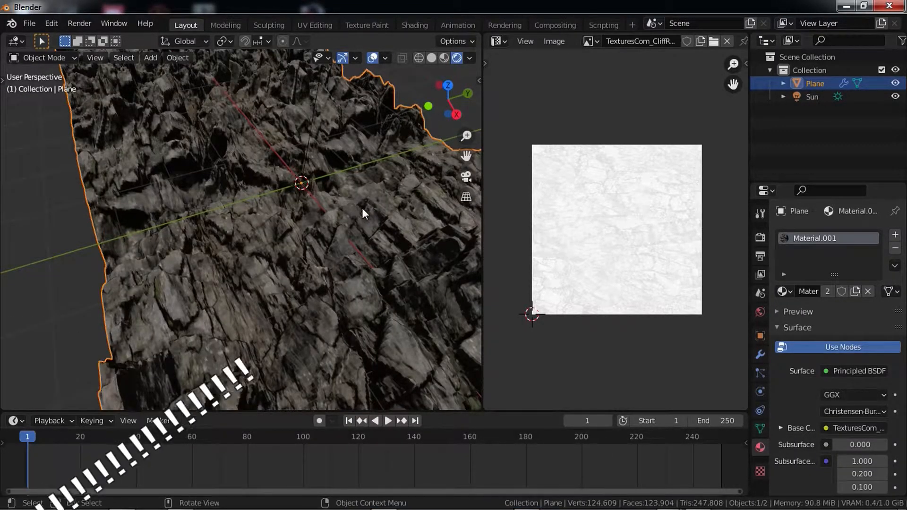
pyautogui.moveTo(362, 208); pyautogui.dragTo(371, 220, button='middle')
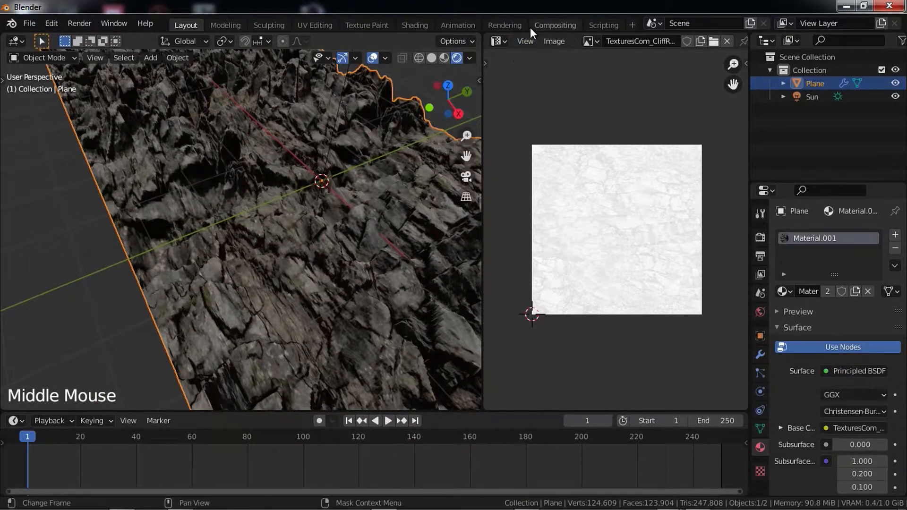
# - Compare the rock plane's surface in Object and Edit Mode with its UV layout, ending in Edit Mode
pyautogui.click(500, 40)
pyautogui.moveTo(213, 162); pyautogui.dragTo(236, 195, button='middle')
pyautogui.scroll(-5, 326, 180)
pyautogui.scroll(4, 299, 277)
pyautogui.press('Tab')
pyautogui.press('Tab')
pyautogui.press('Tab')
pyautogui.press('Tab')
pyautogui.keyDown('shift'); pyautogui.moveTo(314, 199); pyautogui.dragTo(205, 202, button='middle'); pyautogui.keyUp('shift')
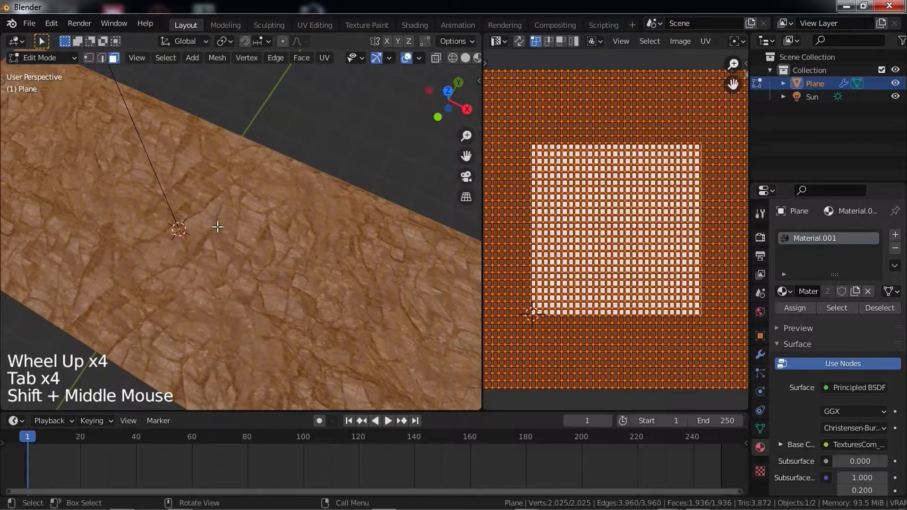
# - Unwrap all the rock plane's faces with Smart UV Project, using a 66° angle limit
pyautogui.press('u')
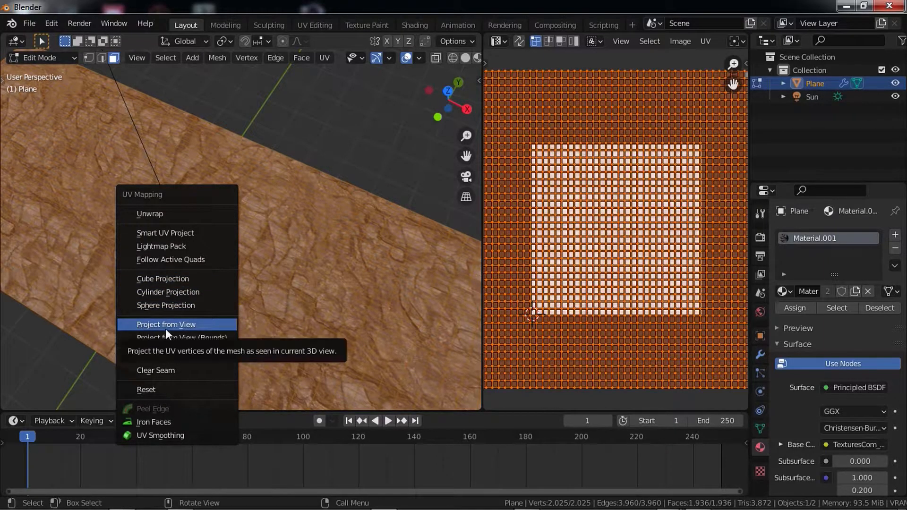
pyautogui.moveTo(270, 219); pyautogui.dragTo(307, 202, button='middle')
pyautogui.scroll(-3, 275, 197)
pyautogui.scroll(3, 308, 203)
pyautogui.press('u')
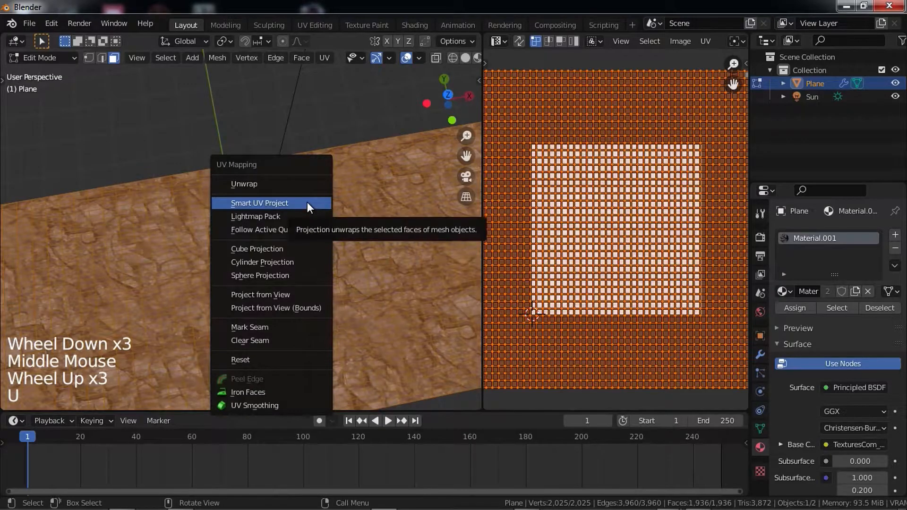
pyautogui.click(307, 202)
pyautogui.click(302, 305)
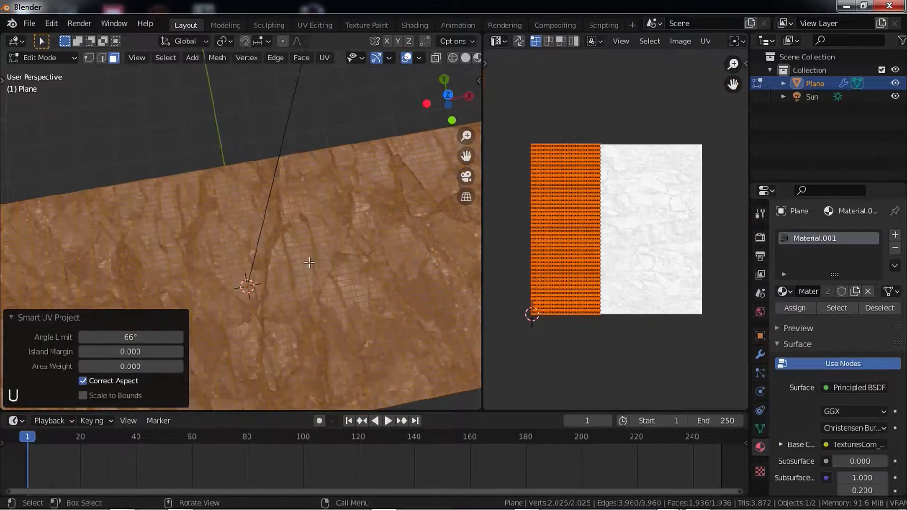
# - Enlarge the rock plane's UV layout to about 1.5 times its size and centre it over the texture image
pyautogui.press('a')
pyautogui.press('s')
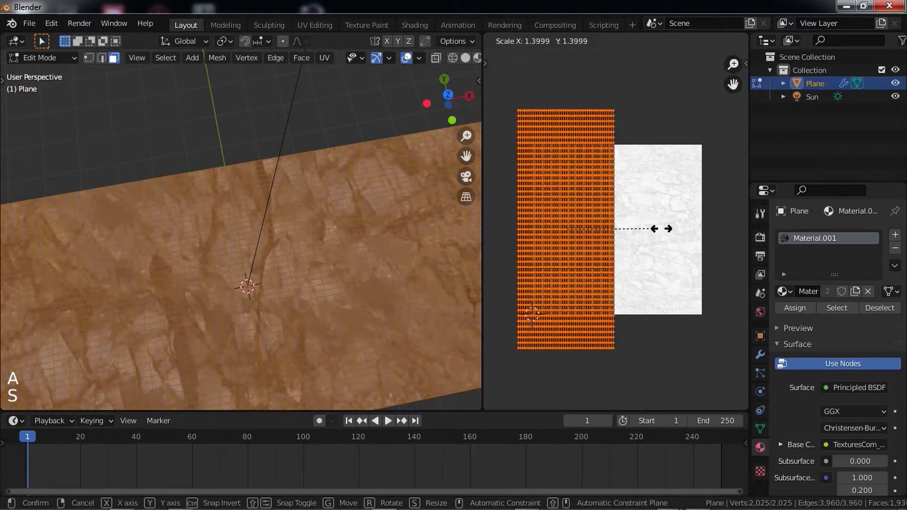
pyautogui.click(638, 231)
pyautogui.press('g')
pyautogui.click(694, 220)
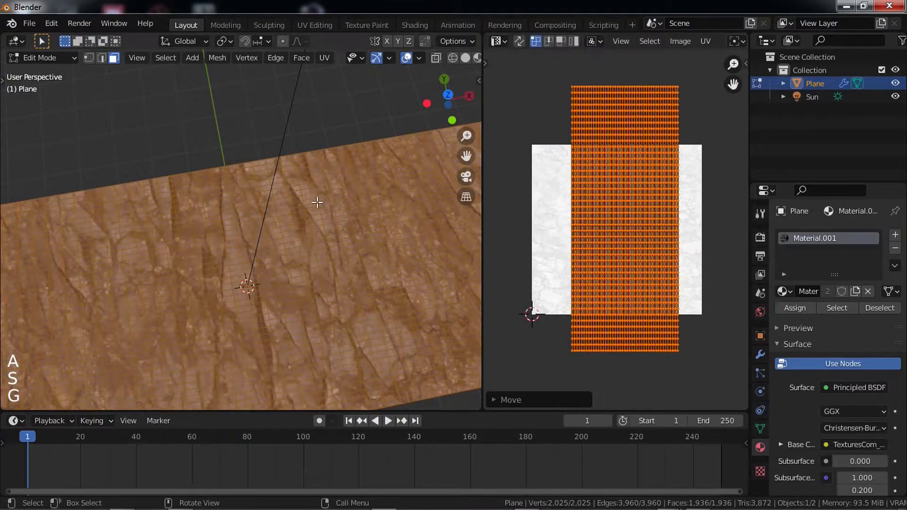
# - Scale the rock plane's UVs along Y to about 0.7 and check the relief in Object Mode
pyautogui.press('Tab')
pyautogui.moveTo(324, 205); pyautogui.dragTo(291, 201, button='middle')
pyautogui.press('Tab')
pyautogui.press('s')
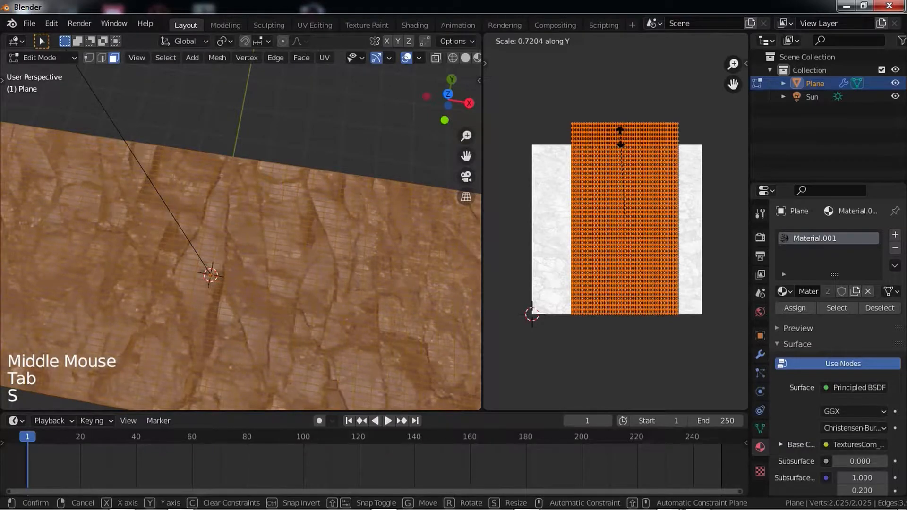
pyautogui.click(622, 143)
pyautogui.press('Tab')
pyautogui.moveTo(296, 160); pyautogui.dragTo(232, 172, button='middle')
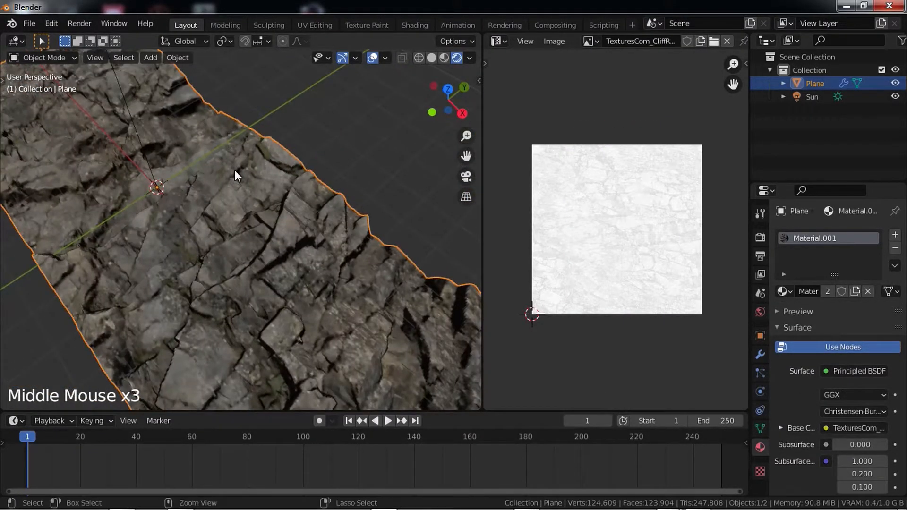
pyautogui.hotkey('ctrl', 's')
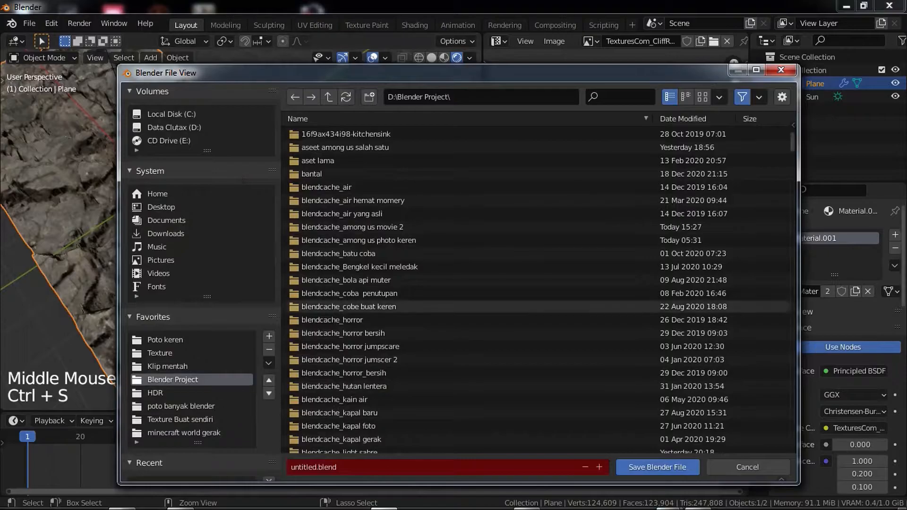
pyautogui.click(758, 471)
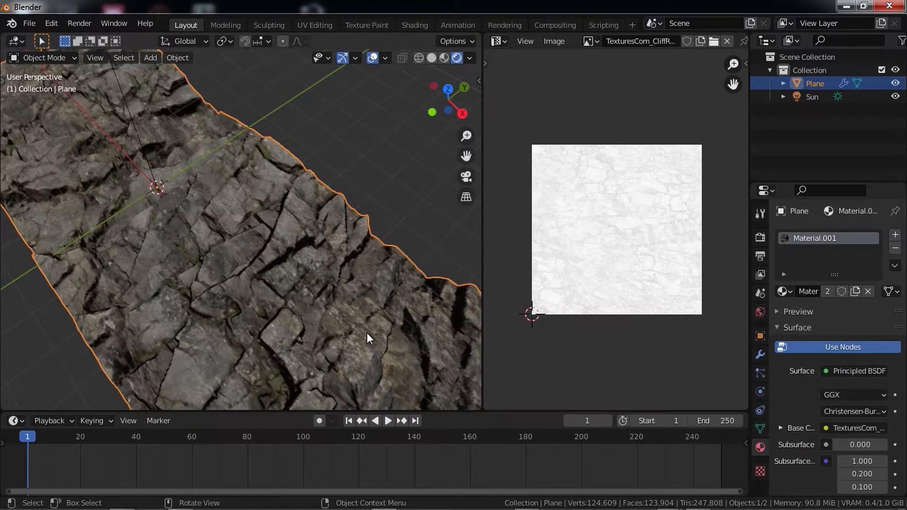
# - Duplicate the displaced rock plane and place the copy beside the original along the Y axis
pyautogui.moveTo(367, 333); pyautogui.dragTo(306, 154, button='middle')
pyautogui.scroll(-2, 305, 154)
pyautogui.hotkey('shift', 'd')
pyautogui.scroll(-3, 581, 225)
# - Delete the old CliffRock3 image texture nodes from the duplicated plane's material
pyautogui.press('b')
pyautogui.moveTo(502, 373); pyautogui.dragTo(579, 122)
pyautogui.press('x')
pyautogui.moveTo(246, 350)
pyautogui.mouseDown(button='middle')
pyautogui.moveTo(236, 260)
pyautogui.moveTo(246, 349)
pyautogui.mouseUp(button='middle')
# - Bring the CliffGranite2 albedo, roughness and height images into the duplicate's material, linking them to Base Color, Roughness and the Bump node's Height
pyautogui.hotkey('alt', 'Tab')
pyautogui.moveTo(500, 208); pyautogui.dragTo(505, 221)
pyautogui.moveTo(304, 258); pyautogui.dragTo(603, 107)
pyautogui.moveTo(379, 257); pyautogui.dragTo(597, 227)
pyautogui.moveTo(153, 340); pyautogui.dragTo(581, 284)
pyautogui.moveTo(546, 211); pyautogui.dragTo(707, 268)
pyautogui.moveTo(679, 225); pyautogui.dragTo(727, 254)
pyautogui.moveTo(525, 249); pyautogui.dragTo(584, 324)
pyautogui.moveTo(578, 274); pyautogui.dragTo(601, 331)
pyautogui.click(606, 237)
pyautogui.click(612, 283)
# - Compare the granite duplicate with the original rock plane from several angles and distances
pyautogui.moveTo(352, 222); pyautogui.dragTo(181, 235, button='middle')
pyautogui.scroll(3, 315, 246)
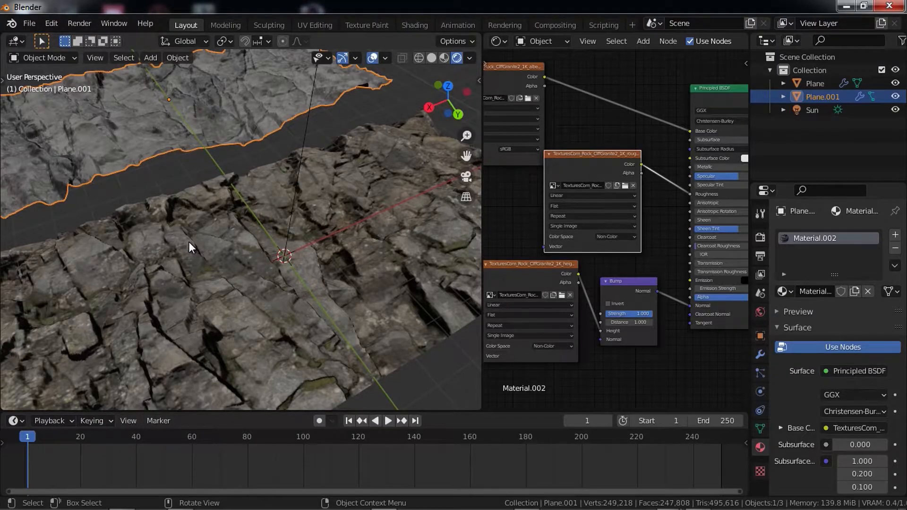
pyautogui.moveTo(189, 242); pyautogui.dragTo(372, 214, button='middle')
pyautogui.moveTo(307, 246); pyautogui.dragTo(158, 269, button='middle')
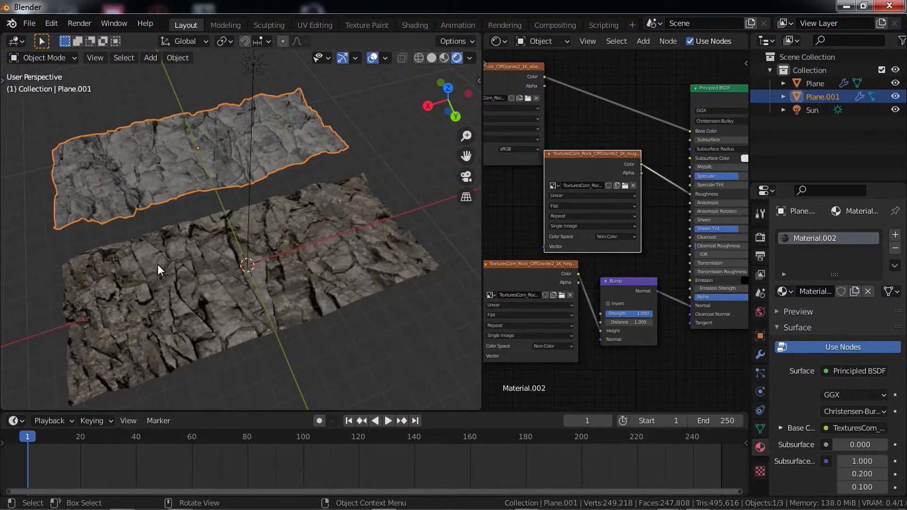
pyautogui.moveTo(161, 273); pyautogui.dragTo(200, 277, button='middle')
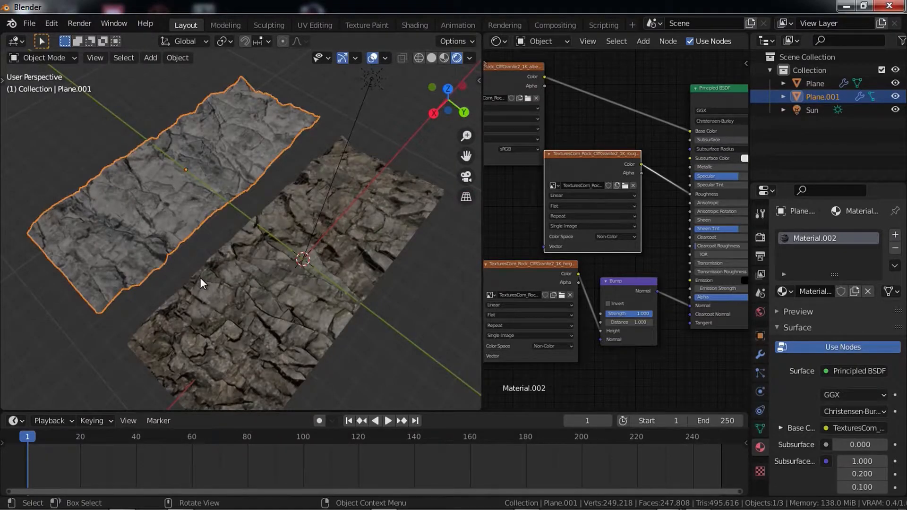
pyautogui.moveTo(200, 277); pyautogui.dragTo(343, 253, button='middle')
pyautogui.scroll(5, 284, 208)
pyautogui.scroll(-4, 337, 240)
# - Enlarge and reposition the granite plane's UVs over its texture image, ending in Object Mode
pyautogui.press('Tab')
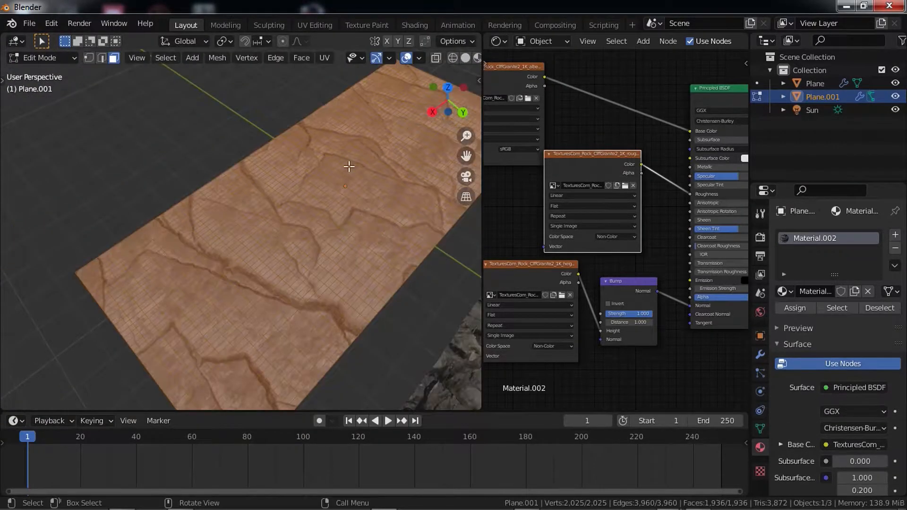
pyautogui.click(498, 42)
pyautogui.click(142, 108)
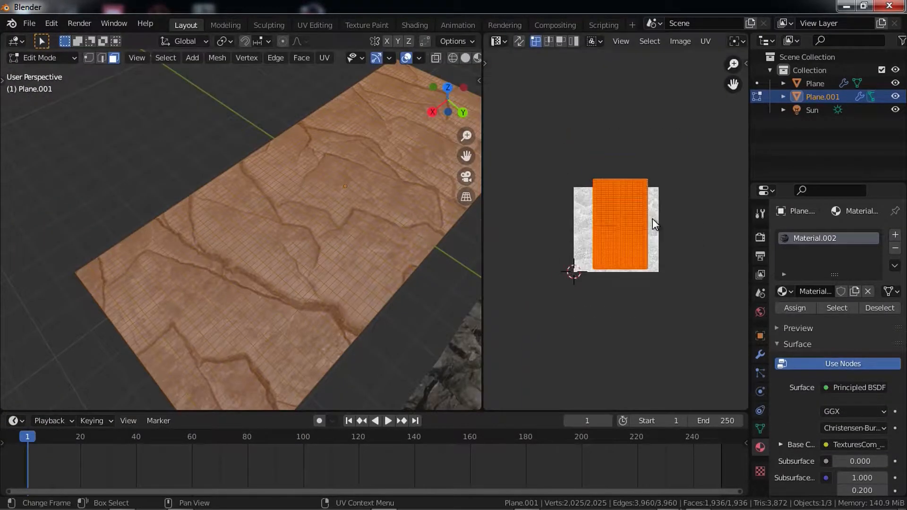
pyautogui.press('s')
pyautogui.click(681, 226)
pyautogui.press('g')
pyautogui.click(661, 225)
pyautogui.press('Tab')
pyautogui.moveTo(360, 198); pyautogui.dragTo(772, 415, button='middle')
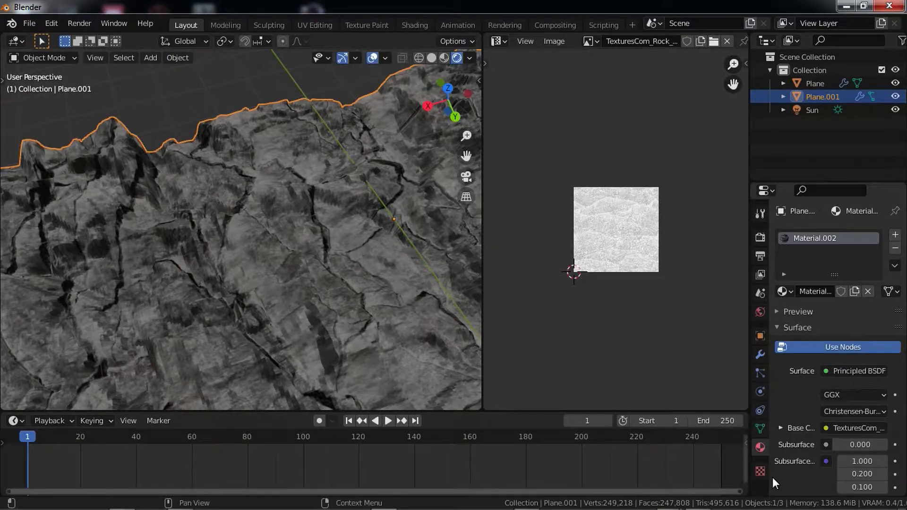
# - Make the granite plane's Displace texture a single-user copy and set its image to the TexturesCom_Rock_CliffGranite2_1K height map
pyautogui.scroll(-4, 252, 204)
pyautogui.moveTo(251, 202); pyautogui.dragTo(214, 147, button='middle')
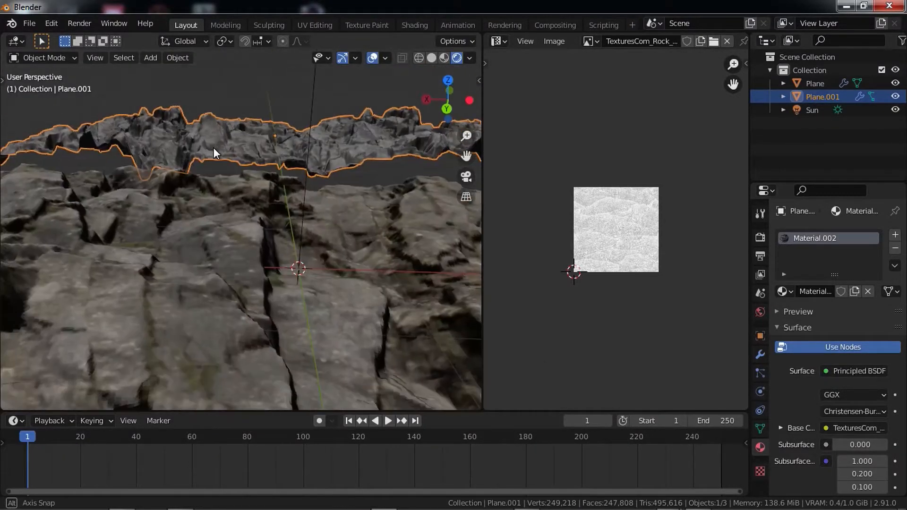
pyautogui.moveTo(270, 212); pyautogui.dragTo(422, 260, button='middle')
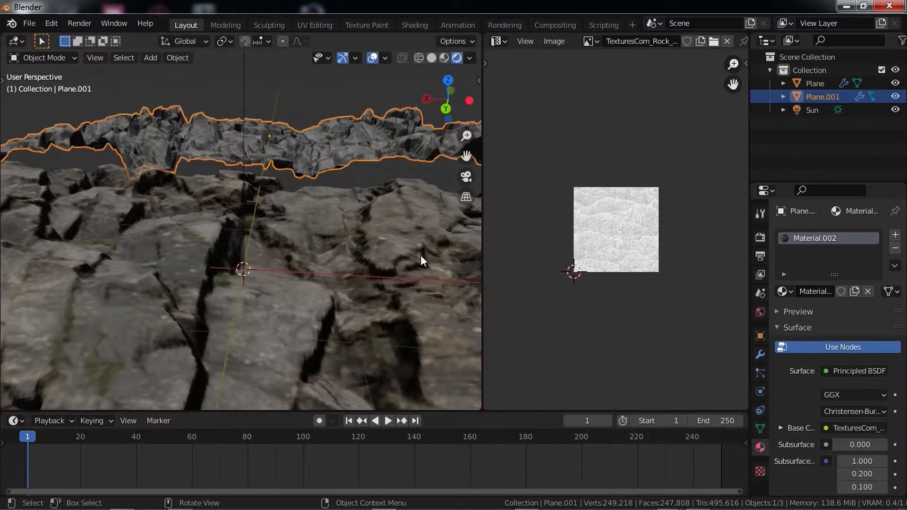
pyautogui.moveTo(373, 164); pyautogui.dragTo(705, 410, button='middle')
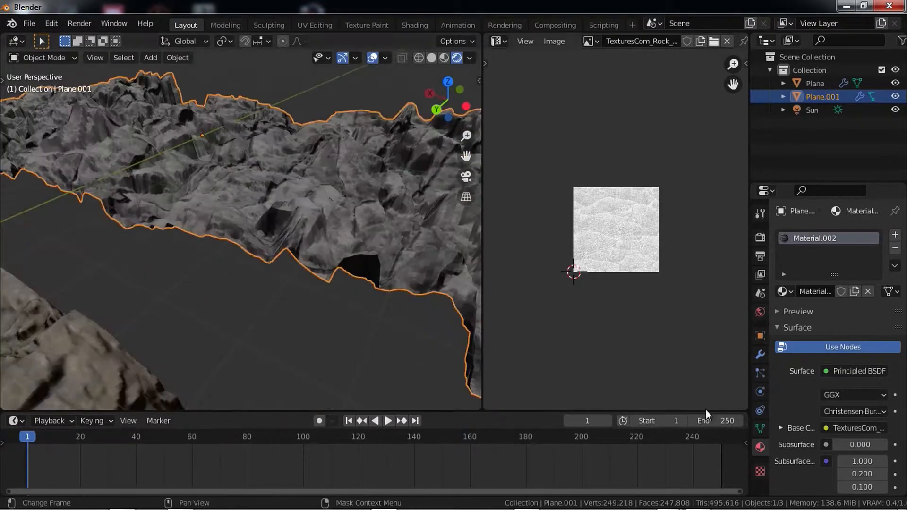
pyautogui.click(760, 471)
pyautogui.moveTo(475, 338); pyautogui.dragTo(359, 359, button='middle')
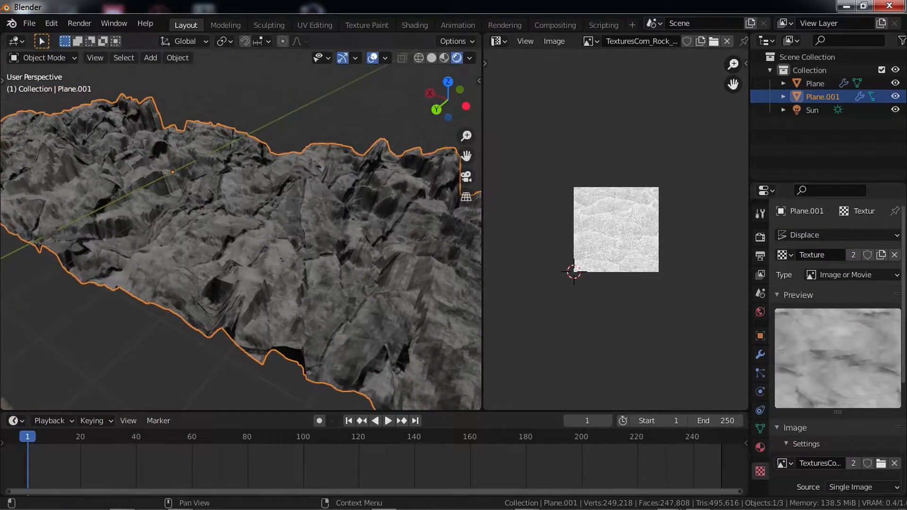
pyautogui.click(855, 255)
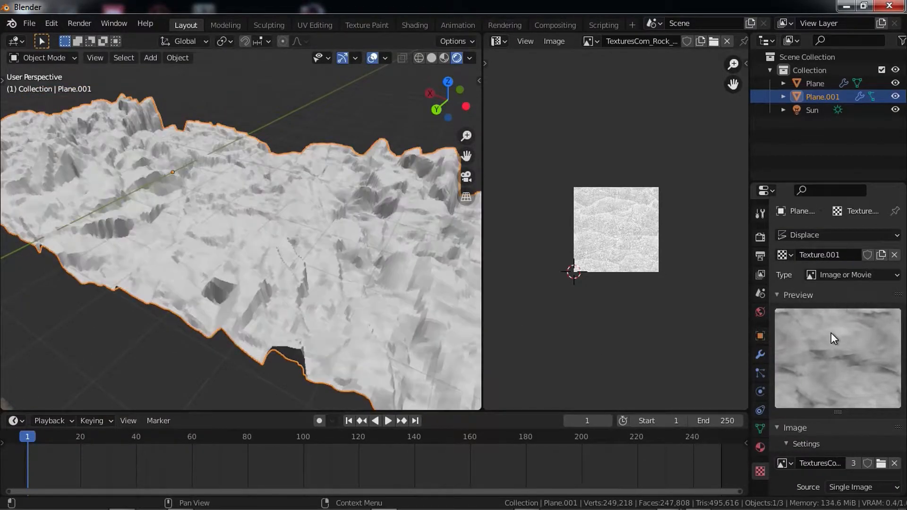
pyautogui.click(783, 463)
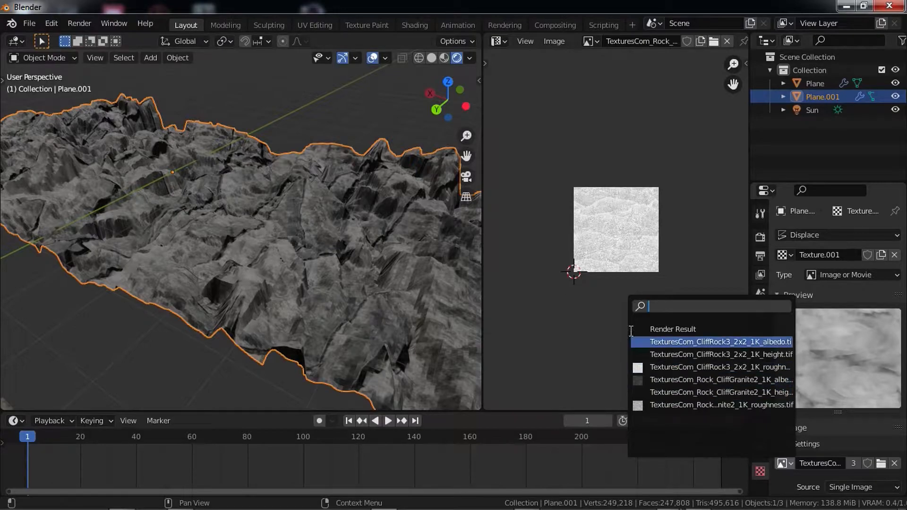
pyautogui.click(500, 42)
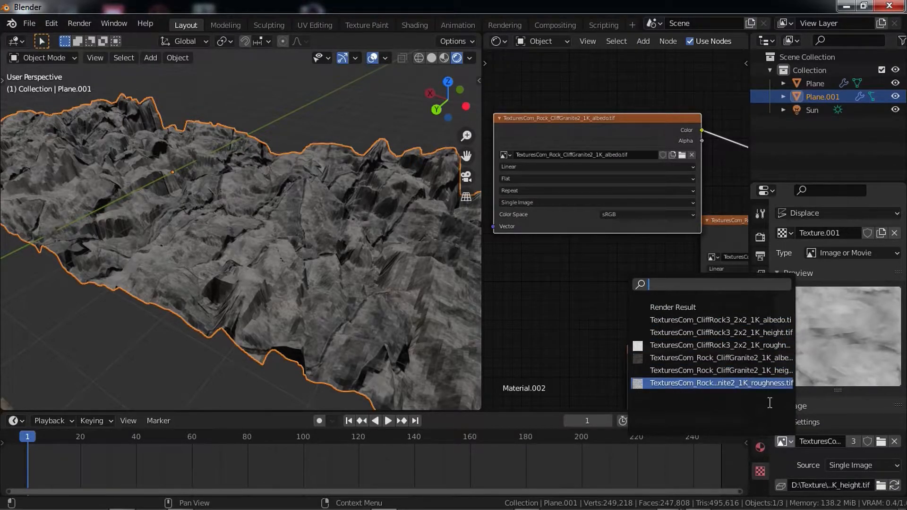
pyautogui.click(730, 369)
# - Examine the granite plane's new relief by orbiting and walking the view across its surface
pyautogui.moveTo(304, 243); pyautogui.dragTo(335, 262, button='middle')
pyautogui.moveTo(409, 267); pyautogui.dragTo(208, 184, button='middle')
pyautogui.hotkey('shift', '`')
pyautogui.press('w')
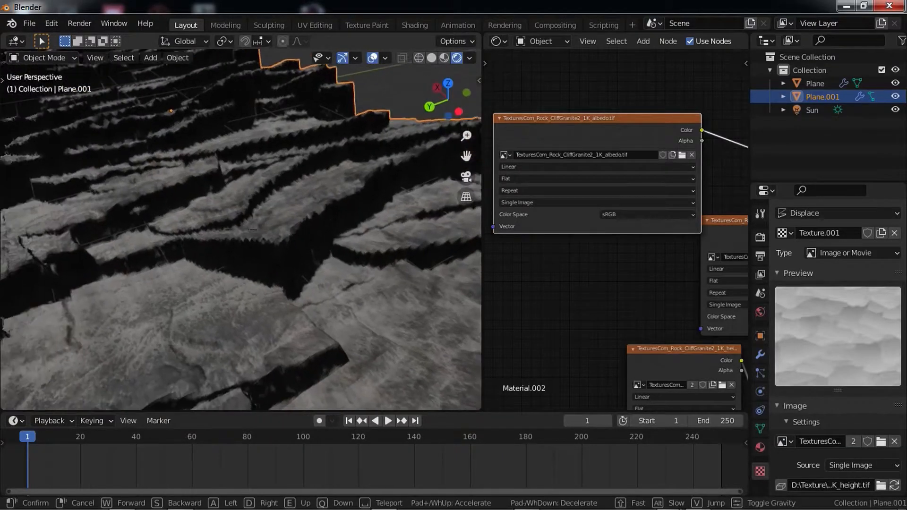
pyautogui.press('w')
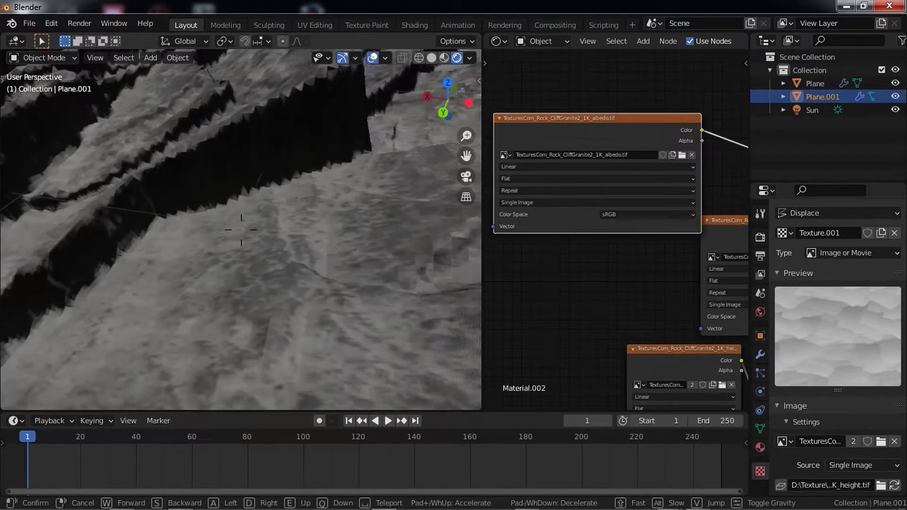
pyautogui.press('s')
pyautogui.press('w')
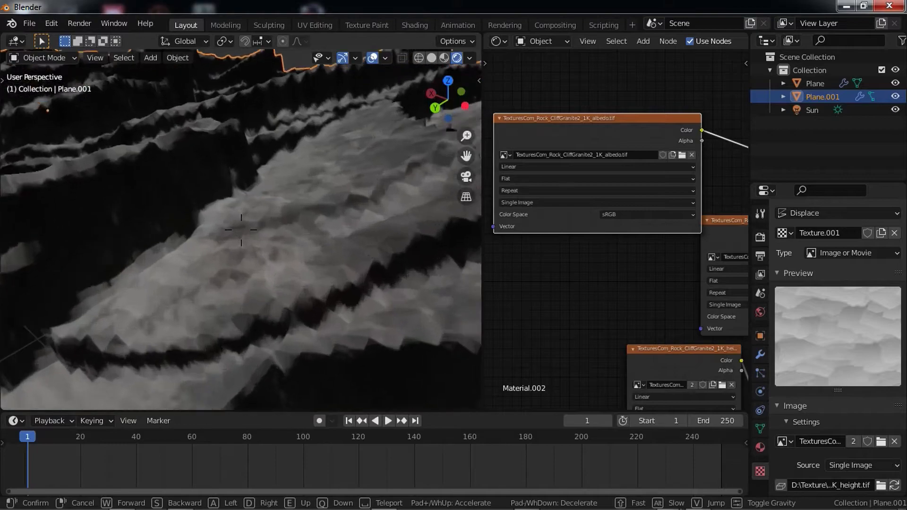
pyautogui.press('s')
pyautogui.press('s')
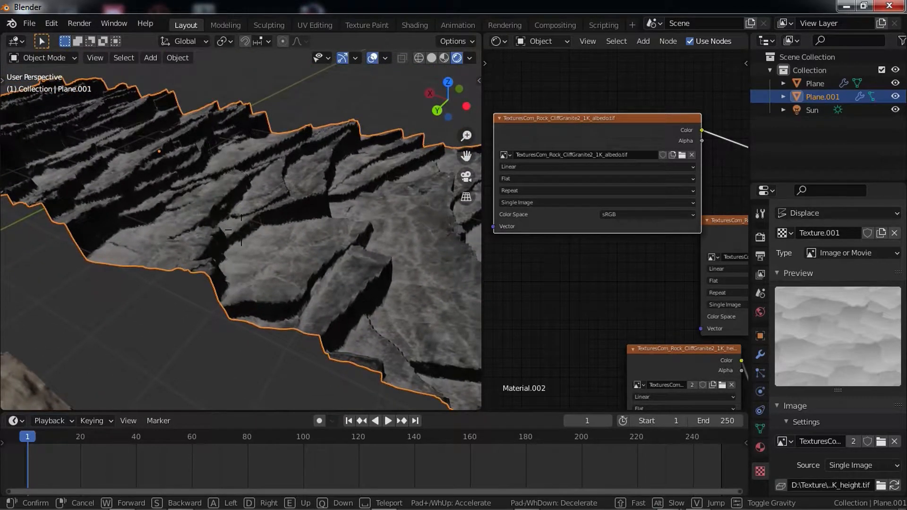
pyautogui.click(241, 230)
# - Apply Shade Smooth to the granite plane and inspect its surface by walking the view over to the original plane
pyautogui.rightClick(240, 229)
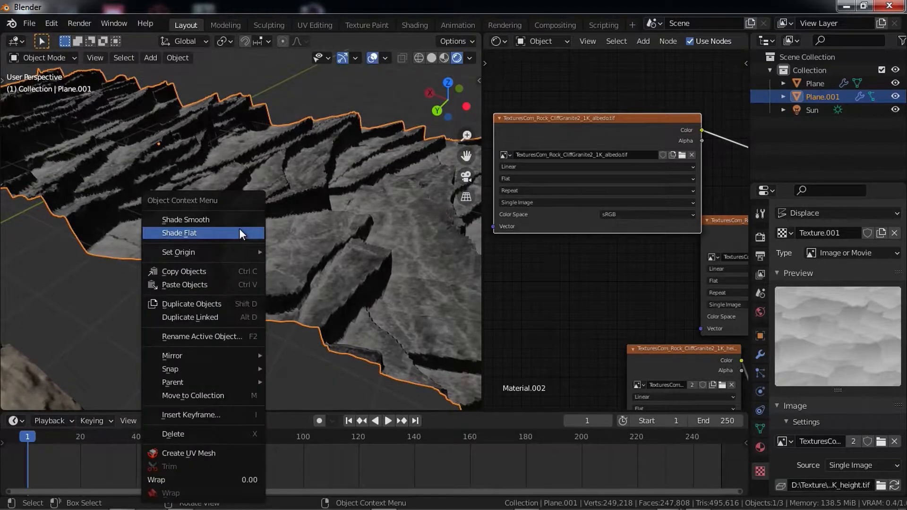
pyautogui.click(197, 223)
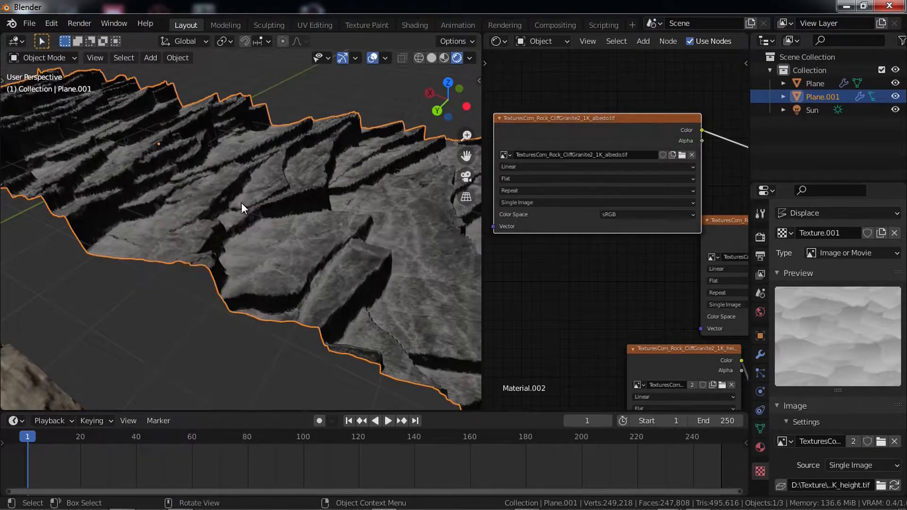
pyautogui.hotkey('shift', '`')
pyautogui.press('w')
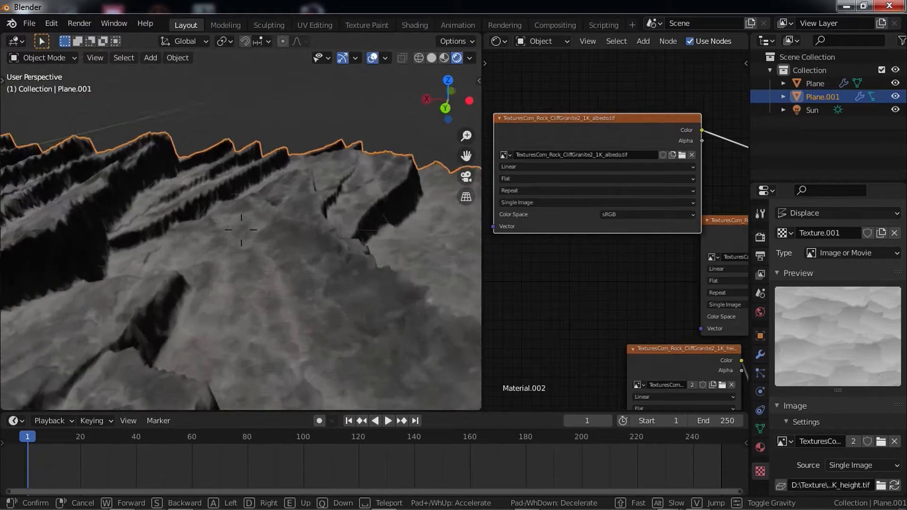
pyautogui.press('w')
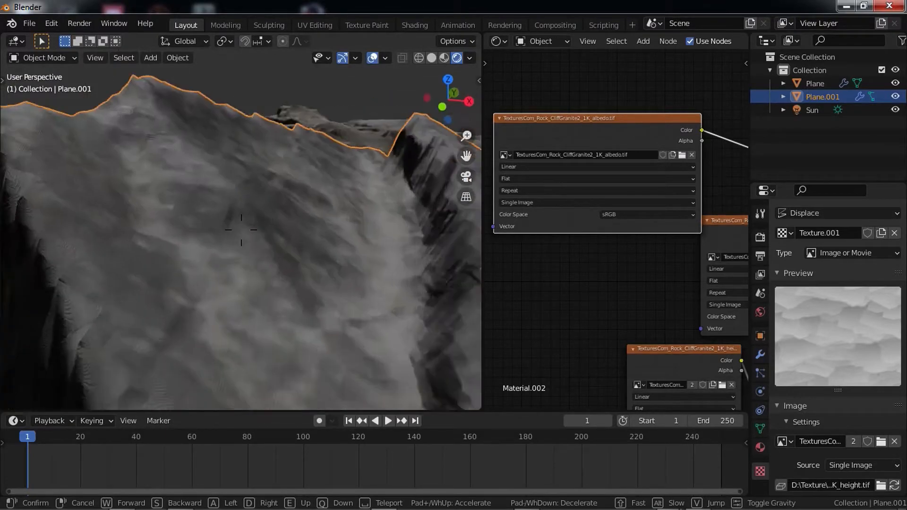
pyautogui.click(245, 230)
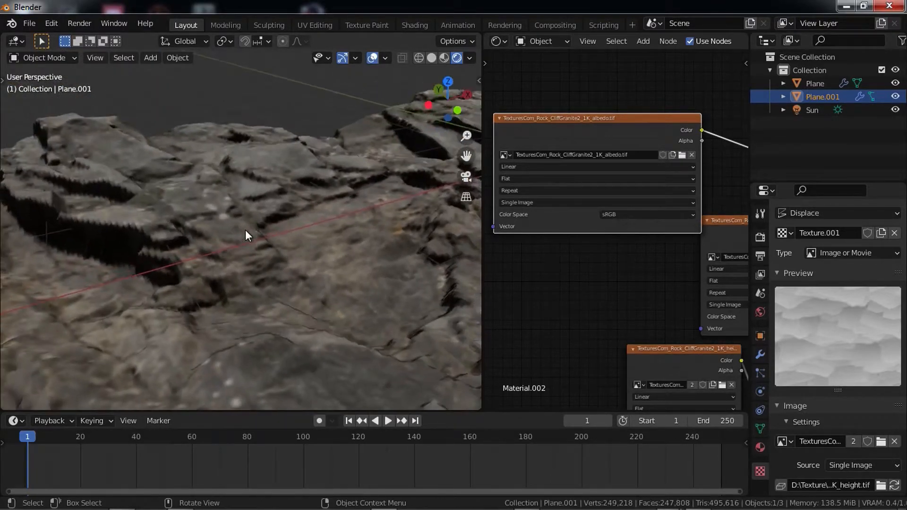
# - Select the original rock plane, apply Shade Smooth to it, and walk the view along its surface
pyautogui.rightClick(246, 230)
pyautogui.click(240, 223)
pyautogui.click(260, 228)
pyautogui.rightClick(260, 229)
pyautogui.click(259, 225)
pyautogui.hotkey('shift', '`')
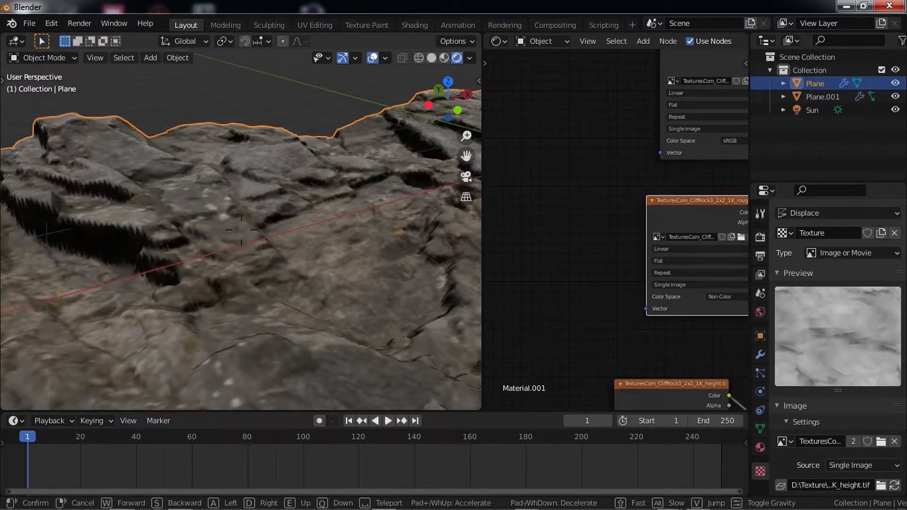
pyautogui.click(240, 232)
# - Move and uniformly enlarge the original rock plane's UVs over its texture image, ending in Object Mode
pyautogui.press('Tab')
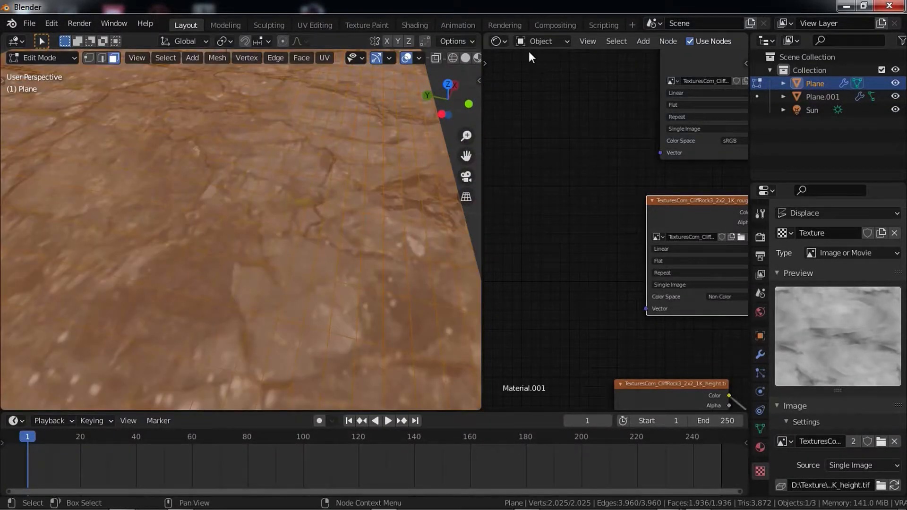
pyautogui.click(497, 43)
pyautogui.click(61, 110)
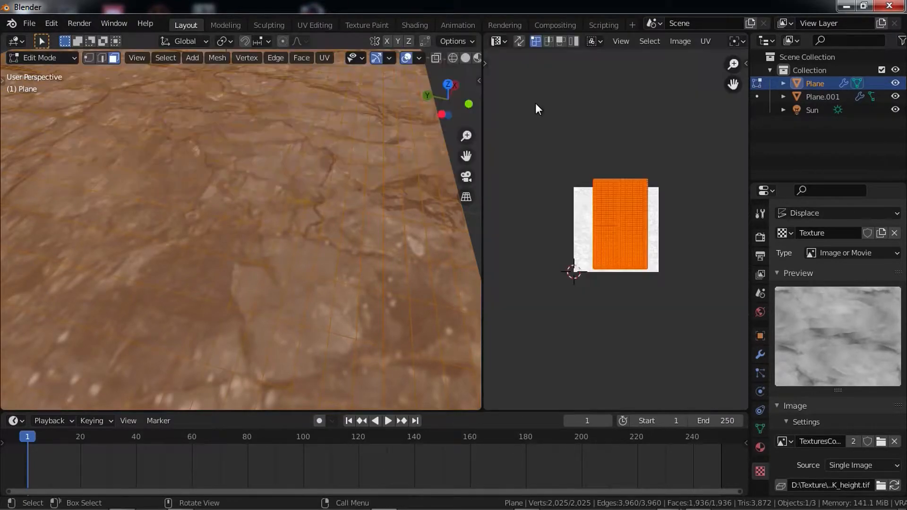
pyautogui.click(805, 273)
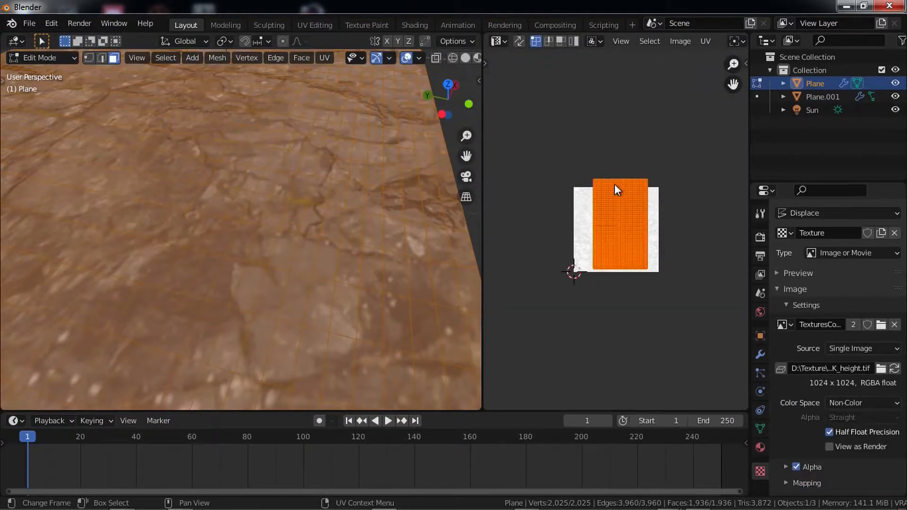
pyautogui.press('g')
pyautogui.click(619, 195)
pyautogui.press('s')
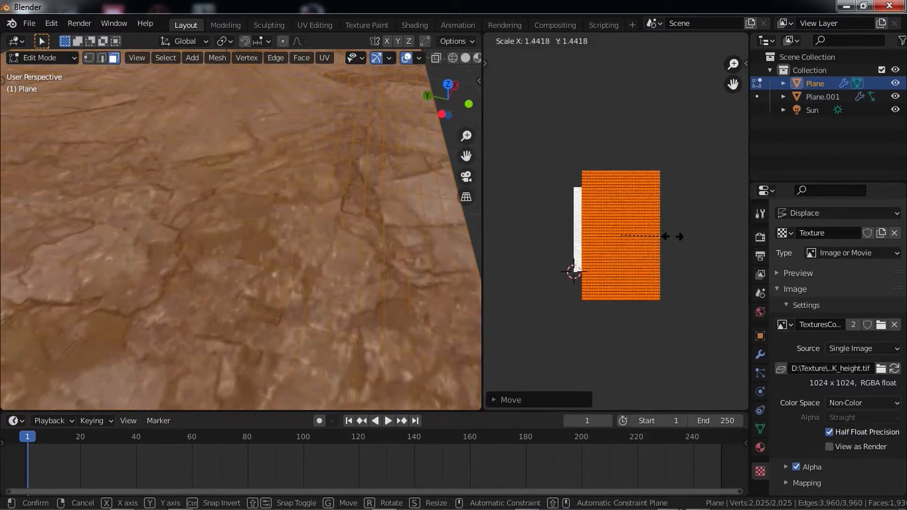
pyautogui.click(689, 242)
pyautogui.press('Tab')
# - Set the original rock plane's Displace modifier strength to 1.1 and check the softened relief
pyautogui.moveTo(293, 193); pyautogui.dragTo(368, 214, button='middle')
pyautogui.scroll(-5, 368, 214)
pyautogui.click(762, 355)
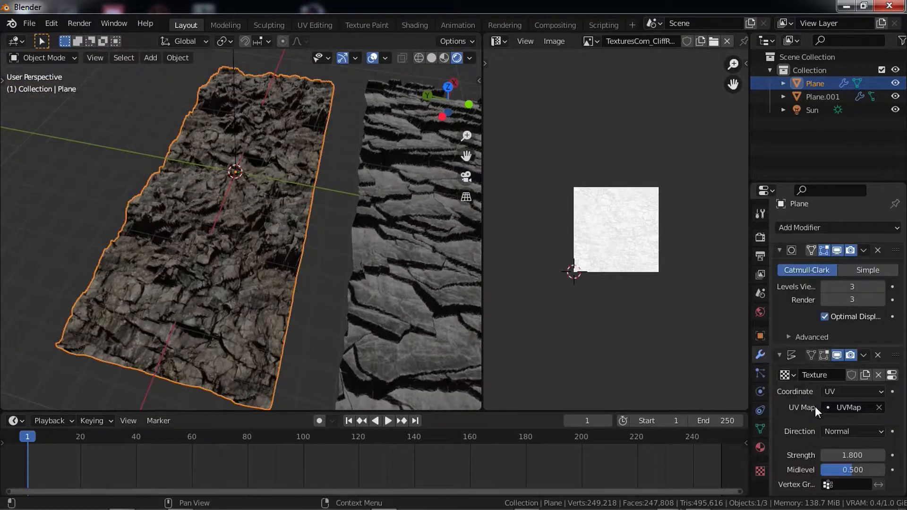
pyautogui.click(825, 455)
pyautogui.click(825, 455)
pyautogui.click(825, 456)
pyautogui.click(825, 455)
pyautogui.click(824, 455)
pyautogui.click(824, 455)
pyautogui.click(825, 455)
pyautogui.moveTo(248, 282); pyautogui.dragTo(276, 264, button='middle')
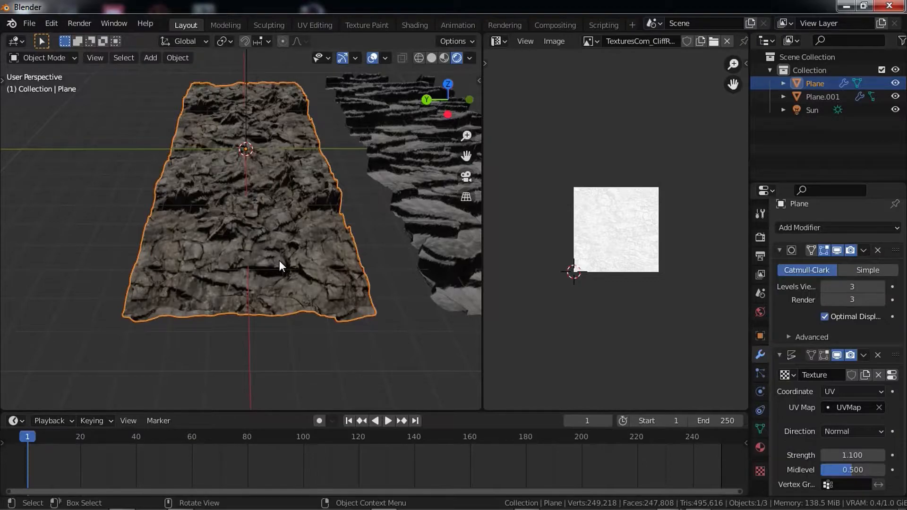
# - Select the granite plane beside the original rock plane
pyautogui.moveTo(284, 258); pyautogui.dragTo(257, 269, button='middle')
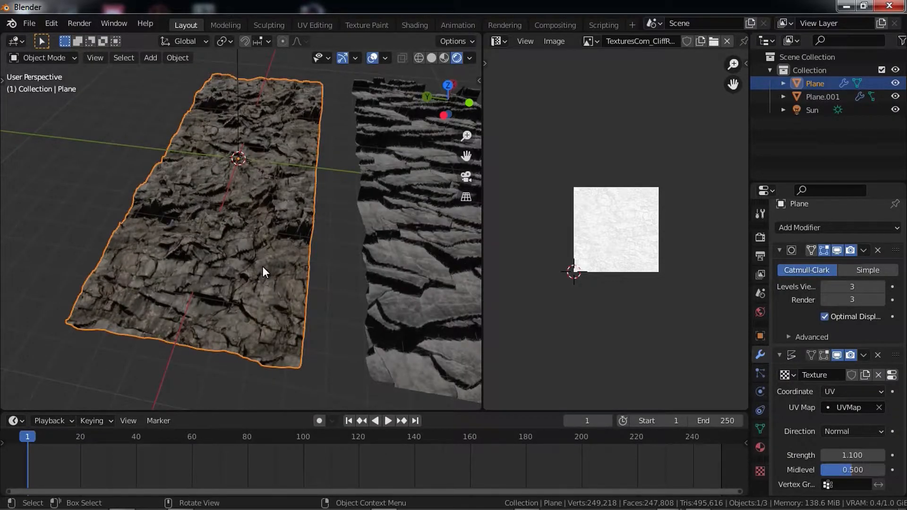
pyautogui.moveTo(264, 264); pyautogui.dragTo(233, 249, button='middle')
pyautogui.click(256, 291)
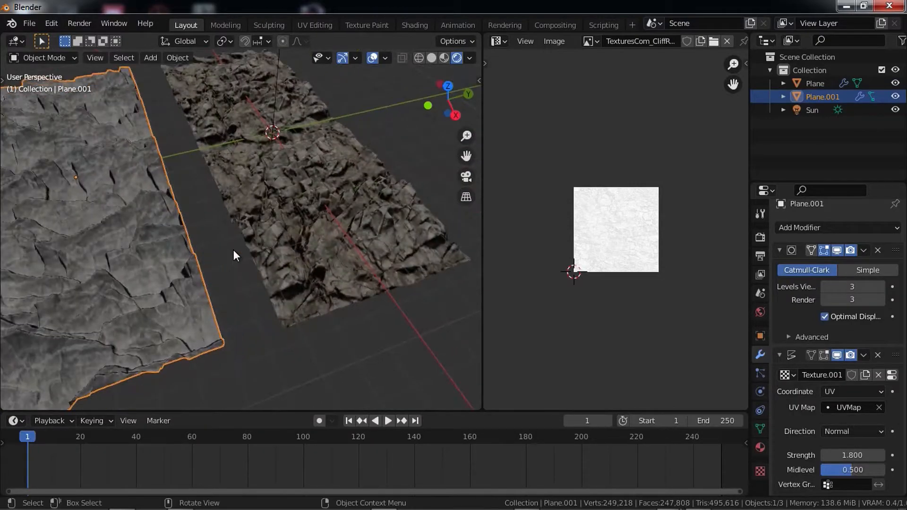
pyautogui.press('r')
pyautogui.press('x')
pyautogui.rightClick(255, 233)
# - Rotate the granite plane -90° about the global X axis to stand it upright
pyautogui.scroll(-3, 284, 208)
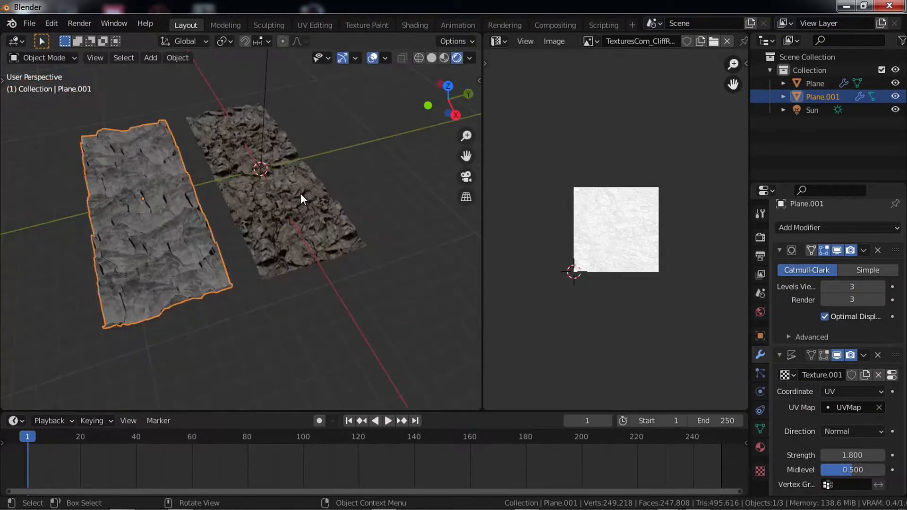
pyautogui.moveTo(300, 193); pyautogui.dragTo(297, 195, button='middle')
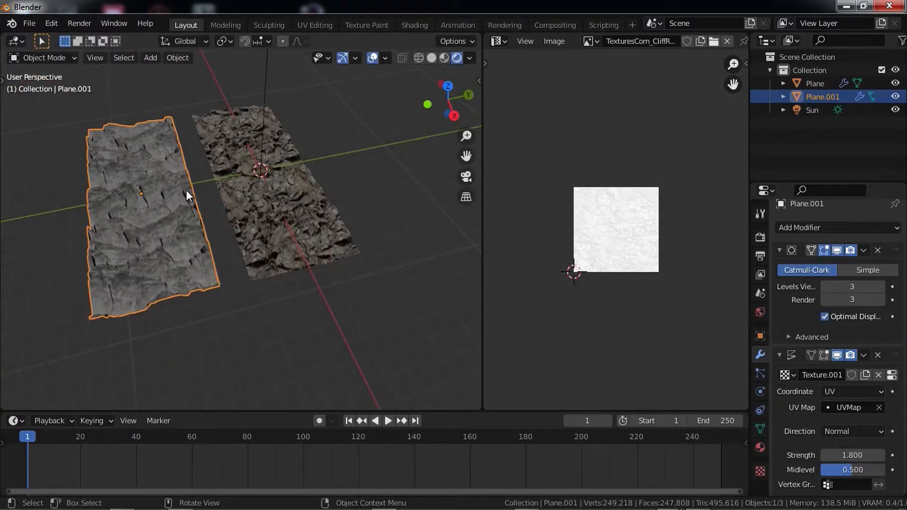
pyautogui.press('r')
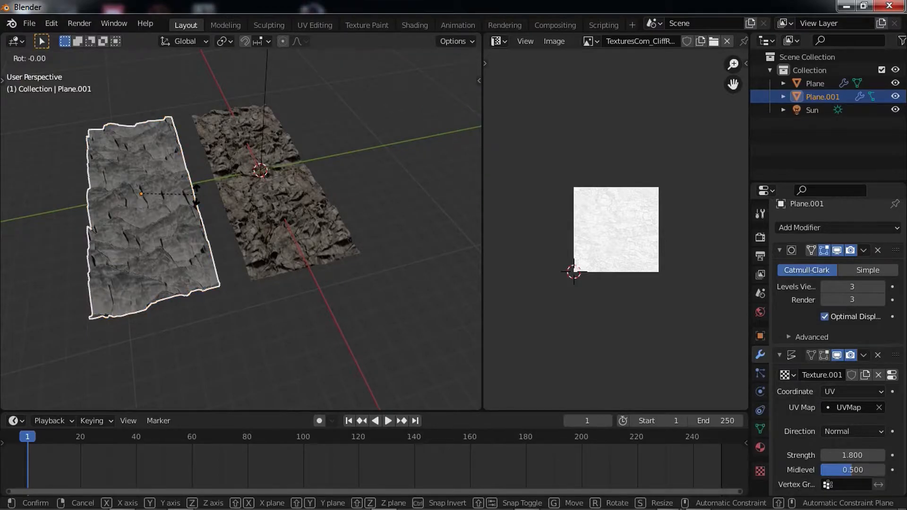
pyautogui.write('x')
pyautogui.write('9')
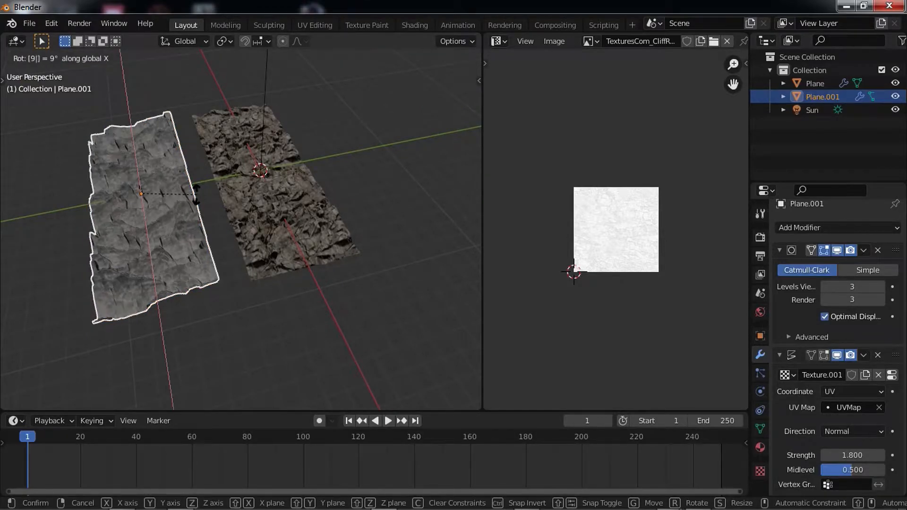
pyautogui.write('0')
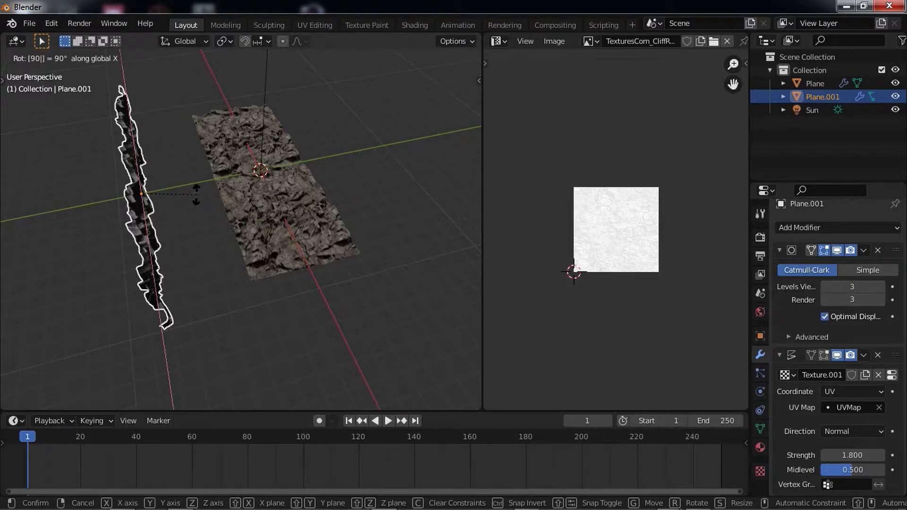
pyautogui.write('-')
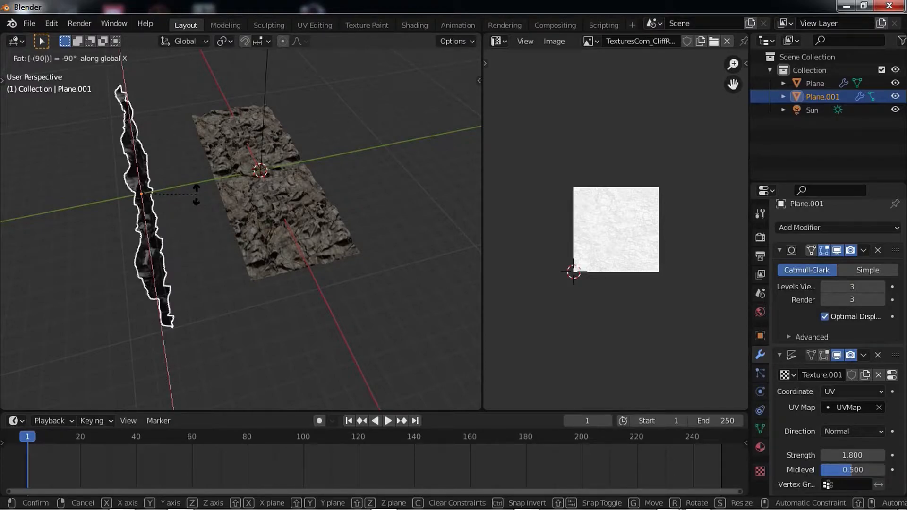
pyautogui.press('Return')
# - Duplicate the upright granite plane and move the copy along the Y axis to the other side of the original rock plane
pyautogui.moveTo(260, 138); pyautogui.dragTo(234, 178, button='middle')
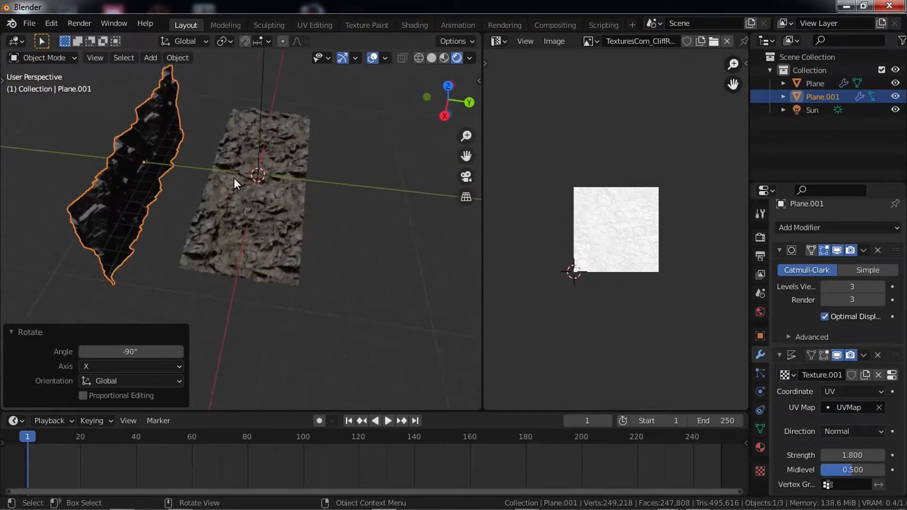
pyautogui.hotkey('shift', 'd')
pyautogui.press('Escape')
pyautogui.press('g')
pyautogui.press('y')
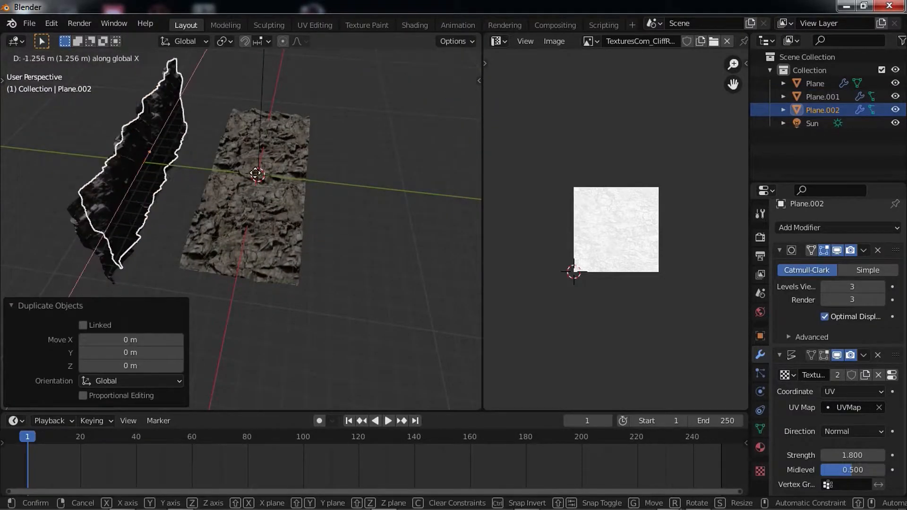
pyautogui.click(361, 206)
pyautogui.press('g')
pyautogui.press('z')
pyautogui.press('Escape')
# - Rotate the duplicated granite wall 180° about the global Z axis
pyautogui.press('r')
pyautogui.press('z')
pyautogui.press('1')
pyautogui.press('8')
pyautogui.press('0')
pyautogui.press('Return')
# - Move the duplicated granite wall along the Y axis against the edge of the rock floor
pyautogui.moveTo(356, 199); pyautogui.dragTo(382, 193, button='middle')
pyautogui.press('g')
pyautogui.press('y')
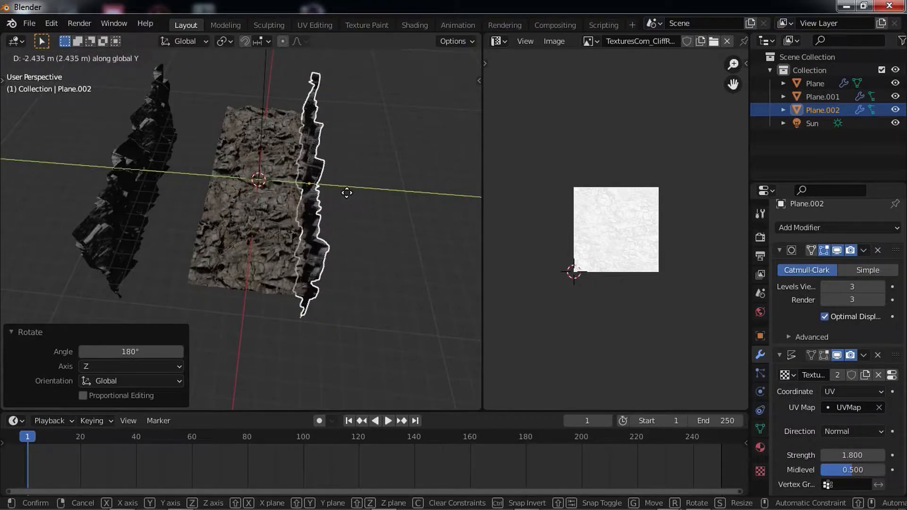
pyautogui.click(349, 192)
# - Select the first granite wall and move it along the Y axis against the opposite edge of the rock floor
pyautogui.click(100, 151)
pyautogui.click(120, 153)
pyautogui.press('g')
pyautogui.press('y')
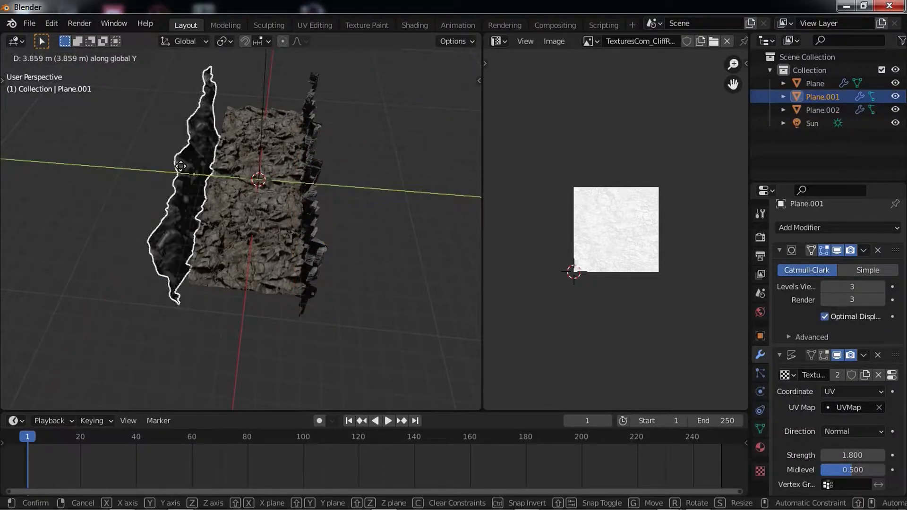
pyautogui.click(196, 172)
# - Select the original rock plane and lower it along the Z axis to form the floor beneath the walls
pyautogui.moveTo(200, 180); pyautogui.dragTo(264, 130, button='middle')
pyautogui.click(265, 164)
pyautogui.press('g')
pyautogui.press('z')
pyautogui.click(274, 167)
# - Duplicate the second granite wall and rotate the copy 90° about the X axis so it lies horizontally
pyautogui.moveTo(274, 167); pyautogui.dragTo(368, 196, button='middle')
pyautogui.click(304, 166)
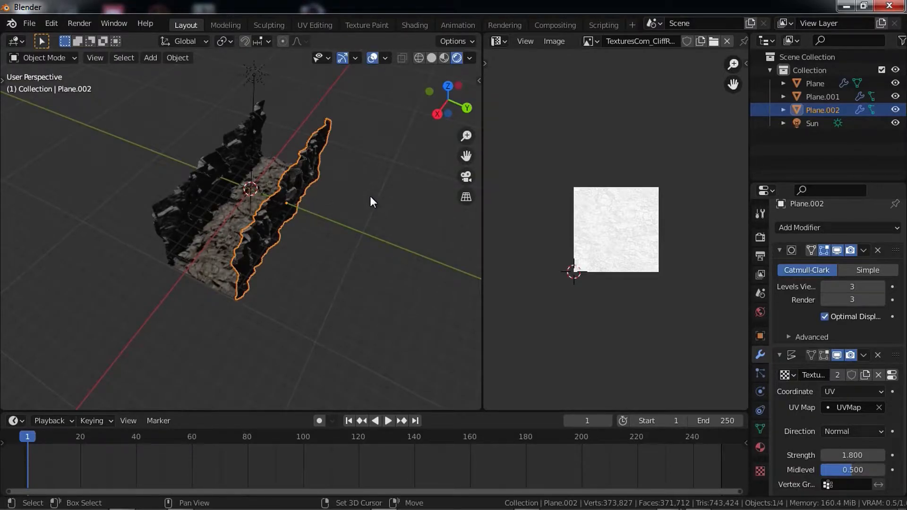
pyautogui.hotkey('shift', 'd')
pyautogui.write('x90')
pyautogui.press('Return')
# - Move the horizontal granite copy about 3.23 m along Z and -3.33 m along Y to roof the two walls, and deselect it
pyautogui.press('g')
pyautogui.press('z')
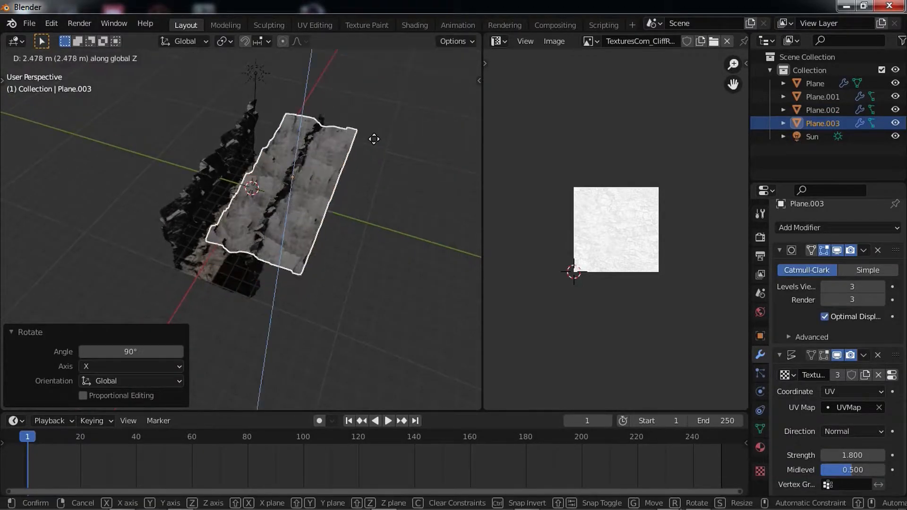
pyautogui.click(375, 135)
pyautogui.press('g')
pyautogui.press('x')
pyautogui.press('y')
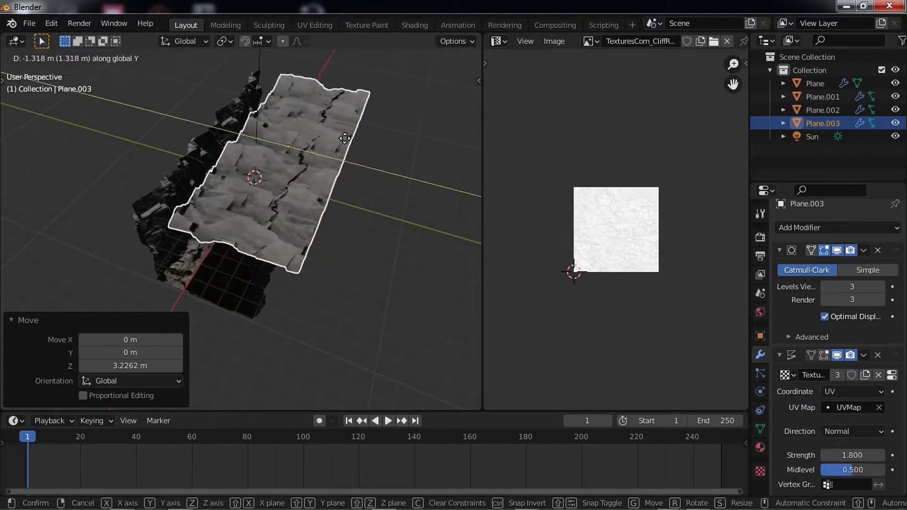
pyautogui.click(321, 138)
pyautogui.moveTo(322, 141); pyautogui.dragTo(375, 112, button='middle')
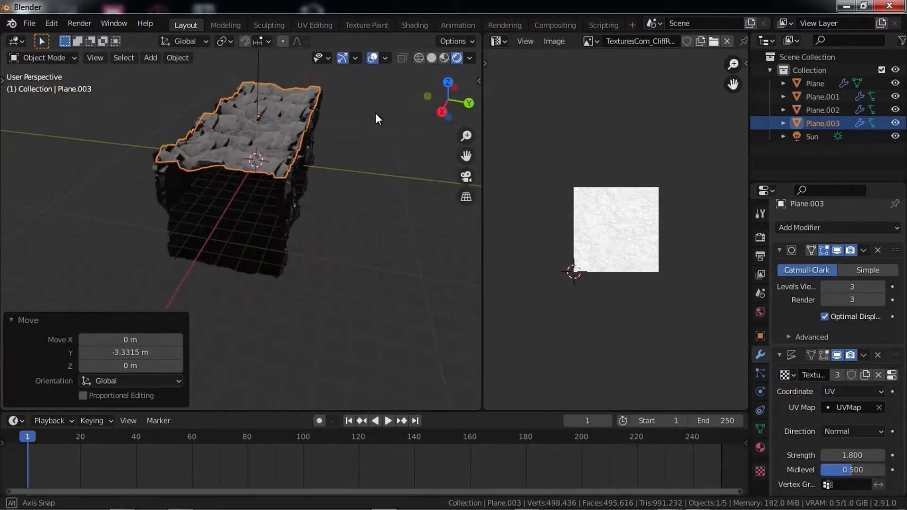
pyautogui.click(353, 133)
# - Inspect the rock tunnel's open end and interior using walk navigation
pyautogui.moveTo(320, 166); pyautogui.dragTo(328, 137, button='middle')
pyautogui.scroll(4, 331, 132)
pyautogui.keyDown('shift'); pyautogui.moveTo(309, 208); pyautogui.dragTo(242, 206, button='middle'); pyautogui.keyUp('shift')
pyautogui.scroll(-6, 210, 216)
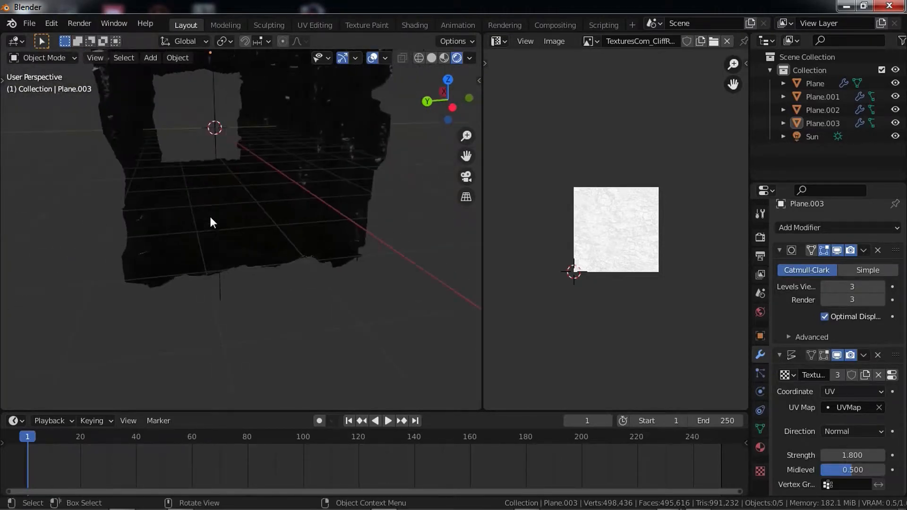
pyautogui.hotkey('shift', '`')
pyautogui.press('w')
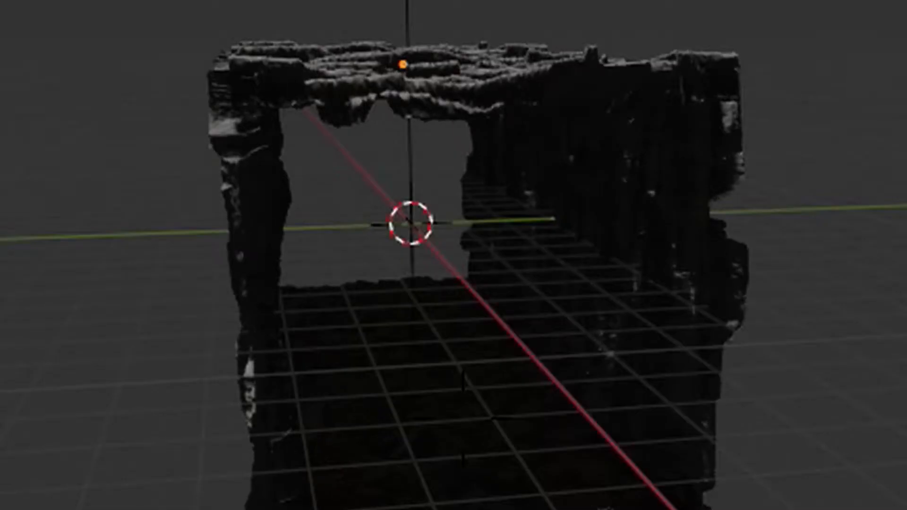
pyautogui.click(464, 418)
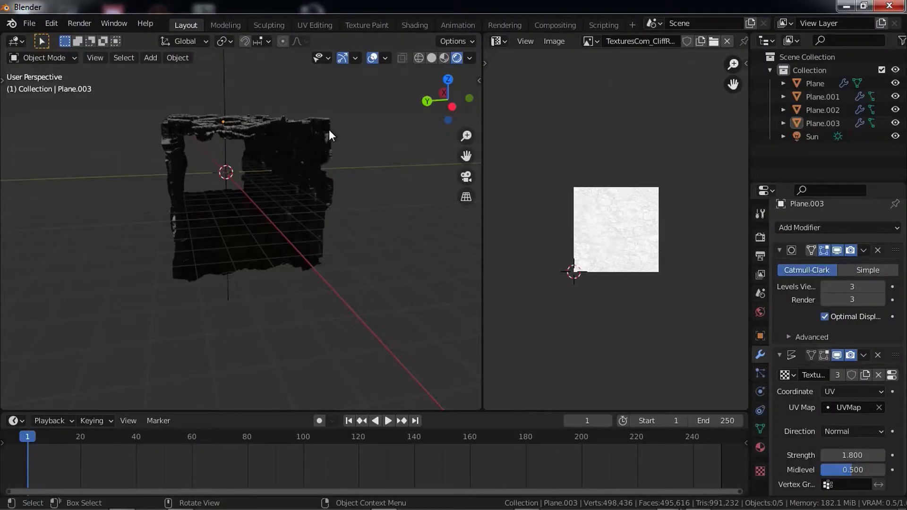
# - Select the rock floor plane, switch the viewport to Solid shading, and enter Edit Mode with edge selection
pyautogui.click(321, 158)
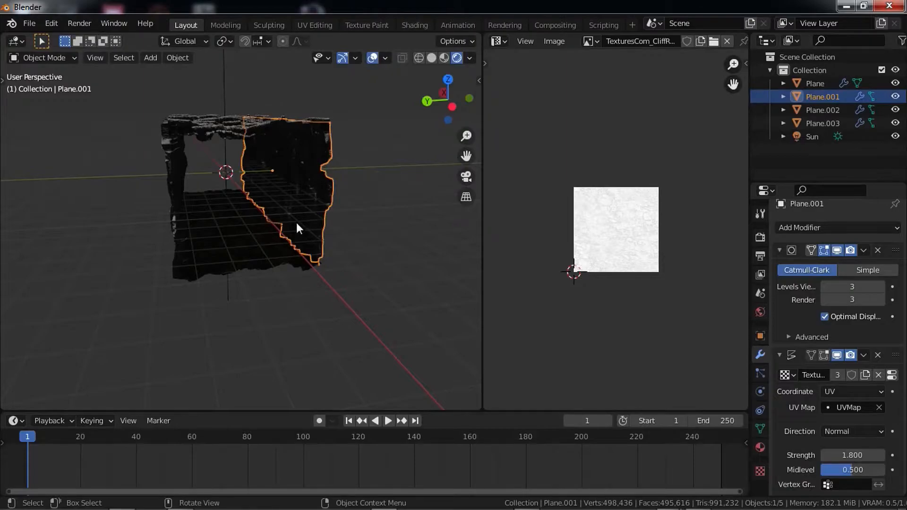
pyautogui.click(284, 230)
pyautogui.click(432, 58)
pyautogui.moveTo(374, 119)
pyautogui.mouseDown(button='middle')
pyautogui.moveTo(324, 174)
pyautogui.moveTo(178, 217)
pyautogui.moveTo(205, 211)
pyautogui.mouseUp(button='middle')
pyautogui.press('Tab')
pyautogui.press('2')
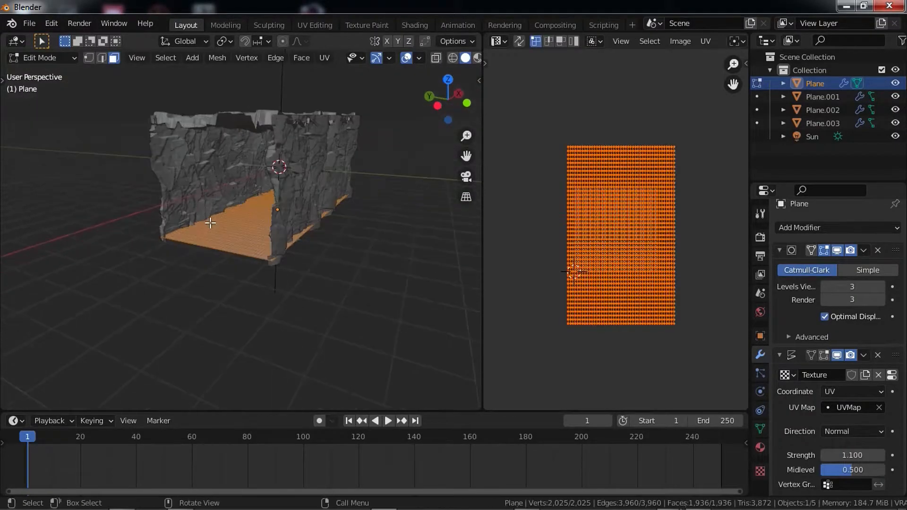
pyautogui.scroll(6, 211, 231)
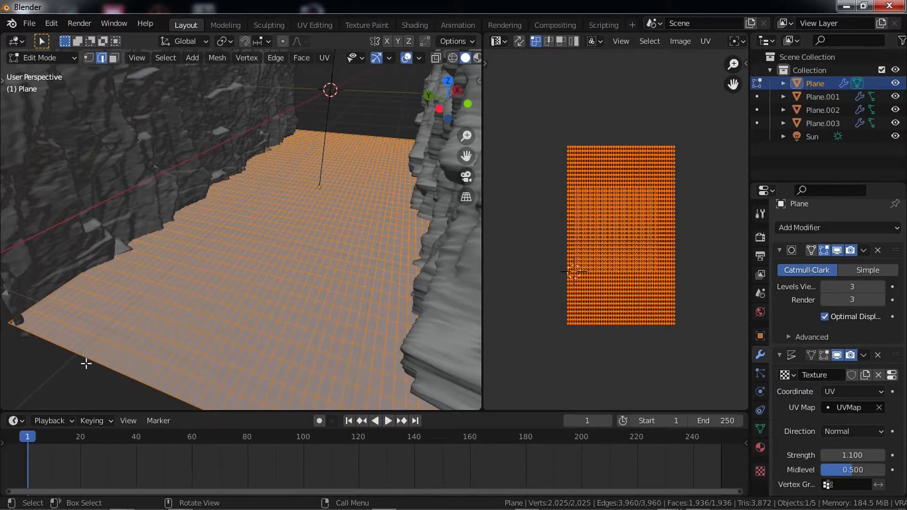
# - Select the whole edge loop along the front end of the rock floor
pyautogui.click(86, 363)
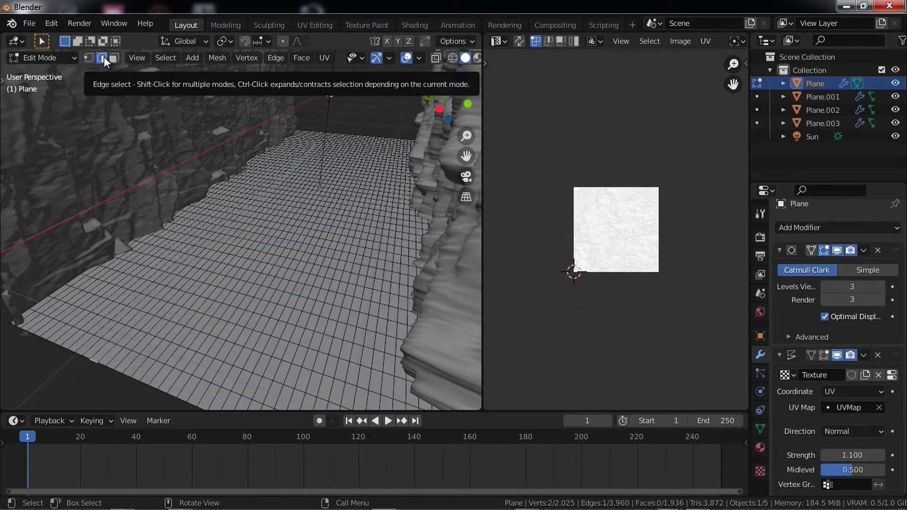
pyautogui.moveTo(103, 282); pyautogui.dragTo(137, 231, button='middle')
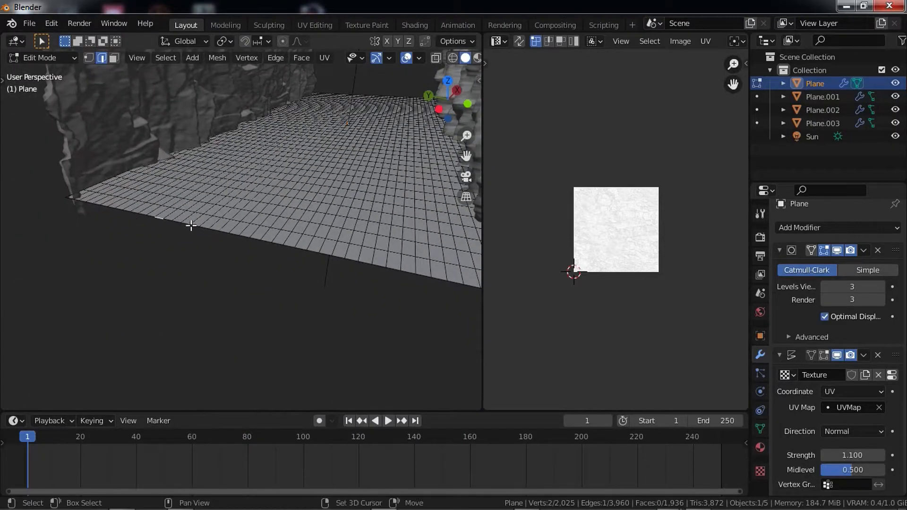
pyautogui.press('alt')
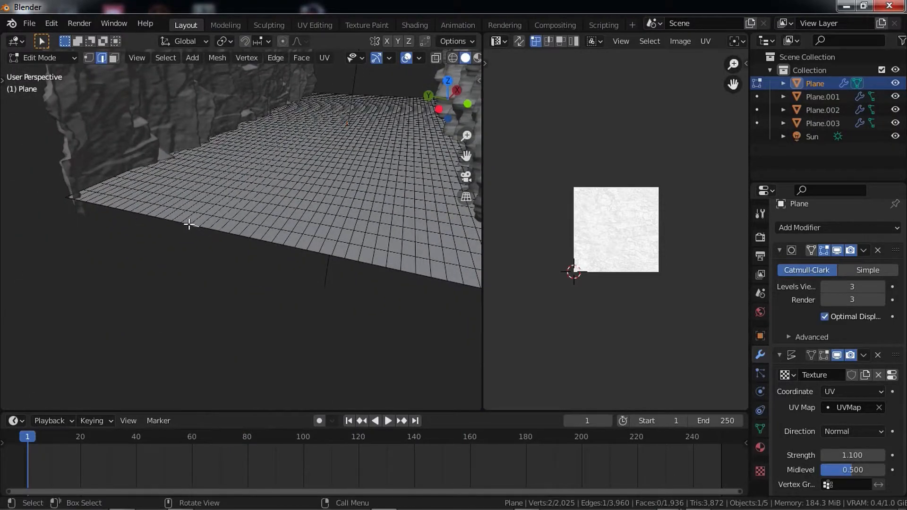
pyautogui.moveTo(125, 245); pyautogui.dragTo(212, 264, button='middle')
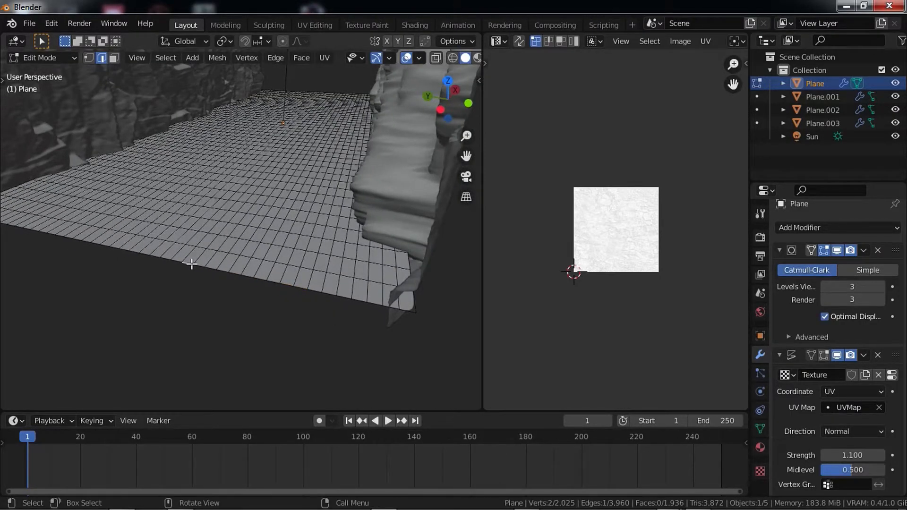
pyautogui.keyDown('alt'); pyautogui.click(196, 265); pyautogui.keyUp('alt')
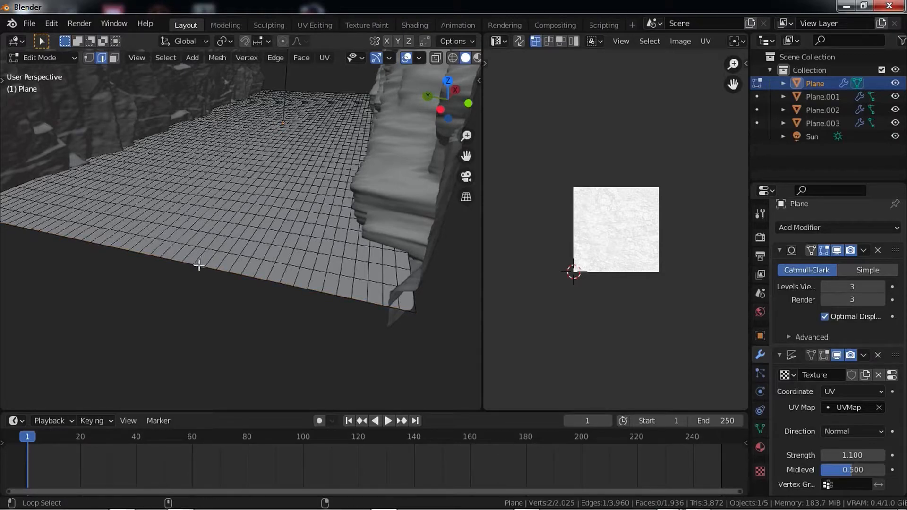
pyautogui.moveTo(208, 284); pyautogui.dragTo(273, 253, button='middle')
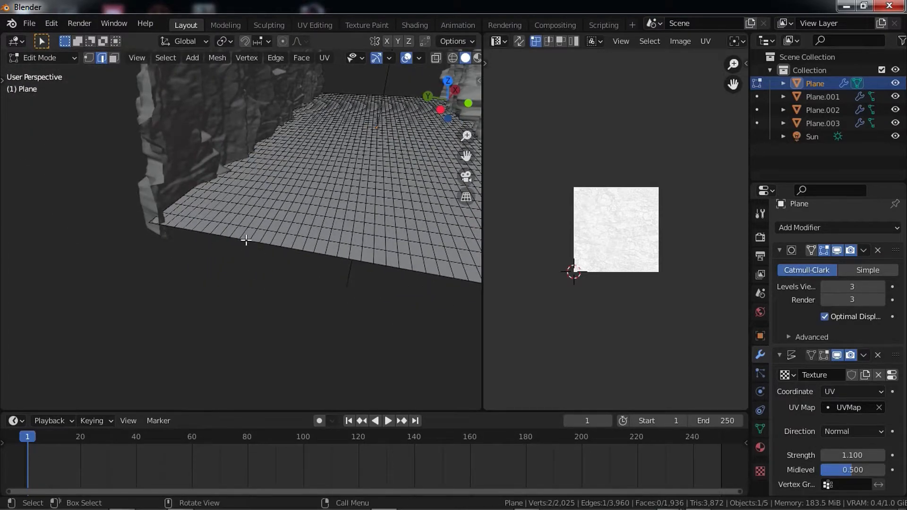
pyautogui.keyDown('alt'); pyautogui.click(248, 240); pyautogui.keyUp('alt')
pyautogui.moveTo(248, 240); pyautogui.dragTo(245, 340, button='middle')
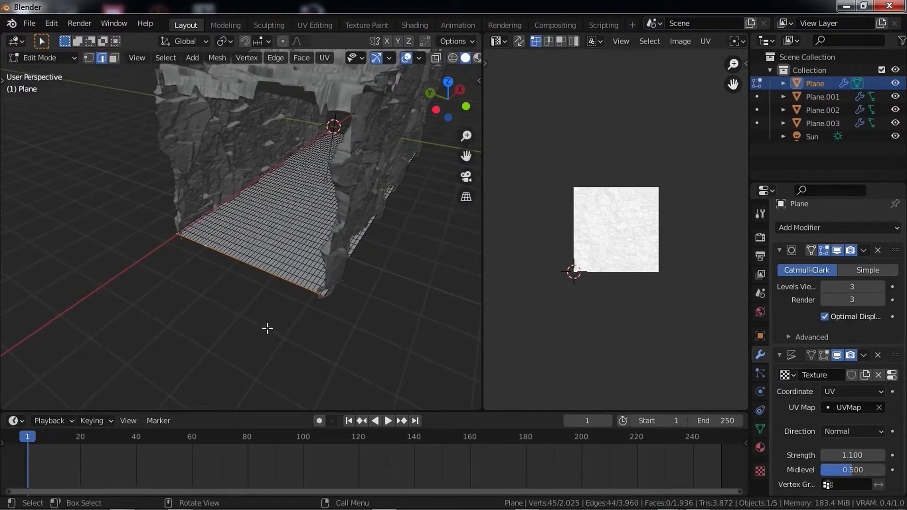
# - Try to move the floor's front edge loop down along the Z axis without proportional editing
pyautogui.scroll(5, 268, 319)
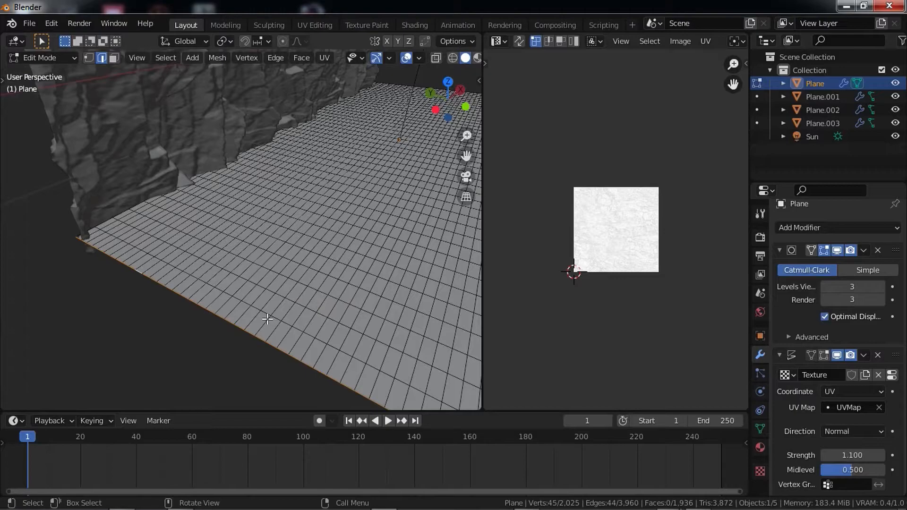
pyautogui.scroll(-5, 293, 254)
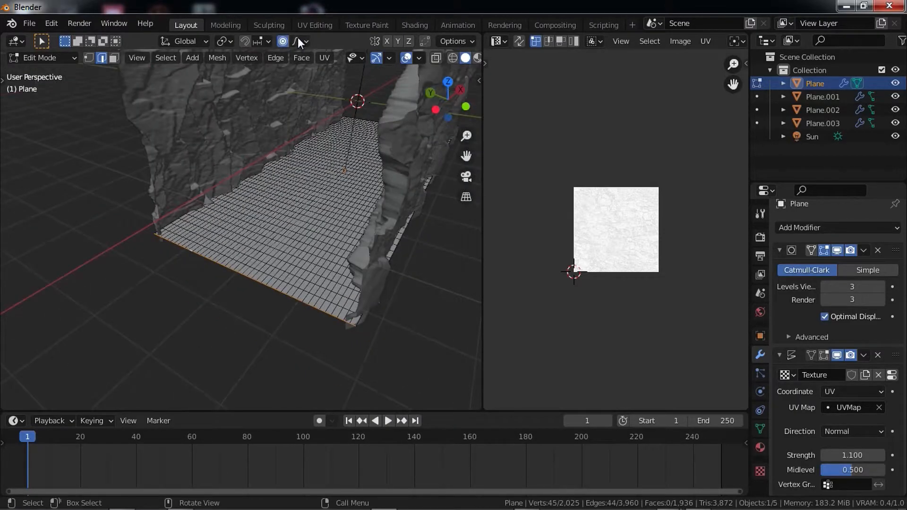
pyautogui.press('o')
pyautogui.moveTo(281, 201); pyautogui.dragTo(264, 237, button='middle')
pyautogui.press('g')
pyautogui.press('z')
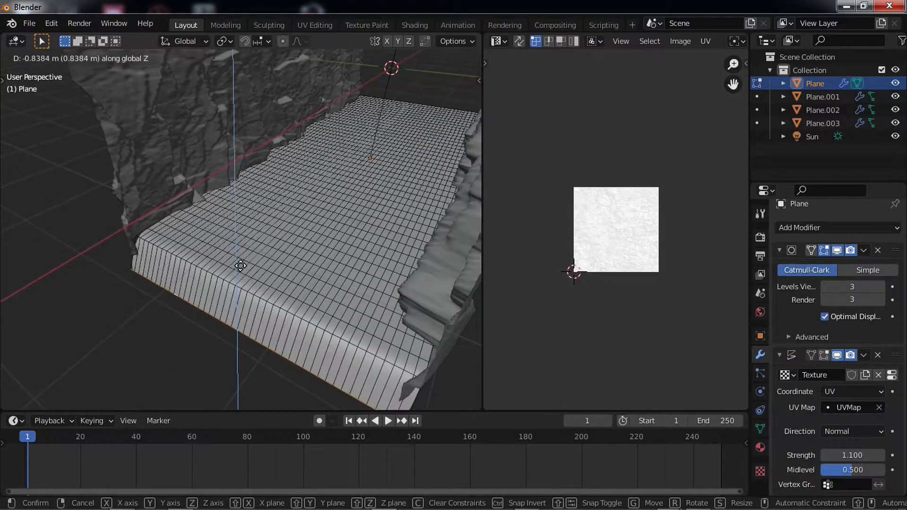
pyautogui.click(238, 249)
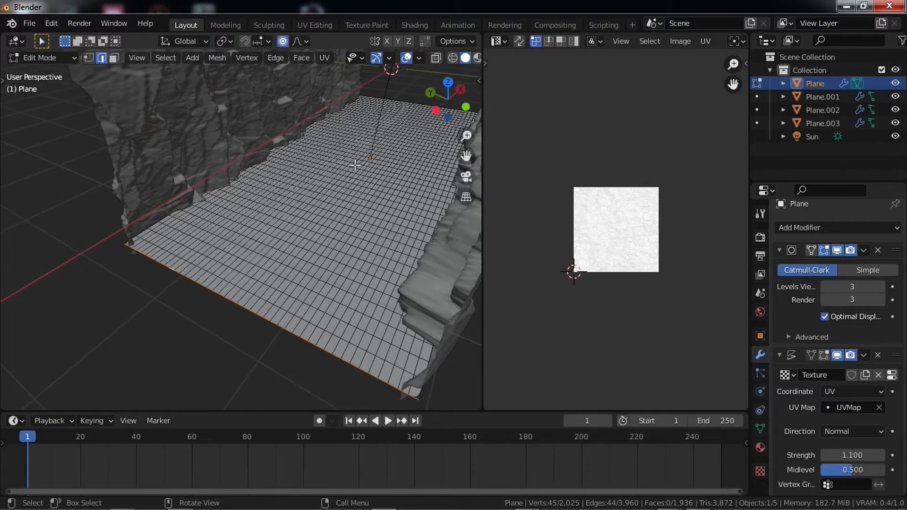
pyautogui.moveTo(355, 165); pyautogui.dragTo(335, 183, button='middle')
pyautogui.click(300, 42)
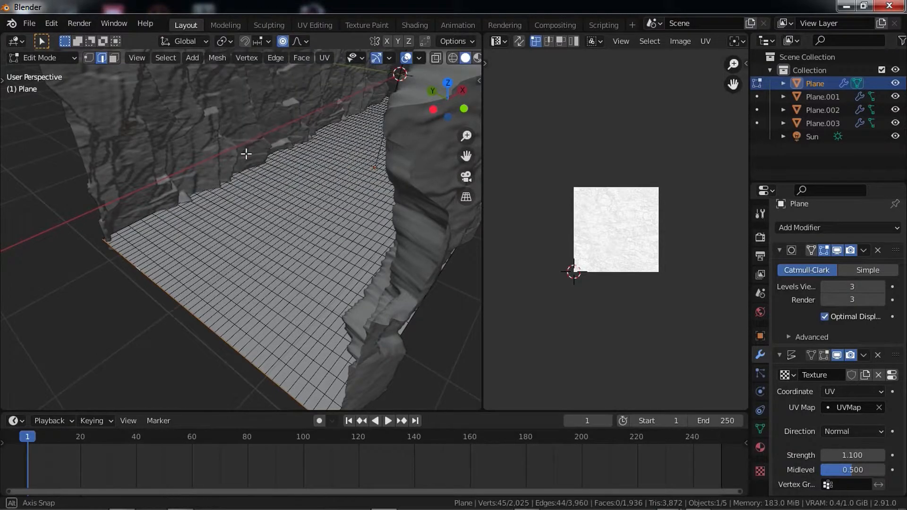
pyautogui.press('g')
pyautogui.press('z')
pyautogui.rightClick(283, 85)
# - Raise the floor's front edge loop about 1.72 m along Z using smooth proportional editing with a size of about 3.14
pyautogui.click(307, 37)
pyautogui.click(308, 37)
pyautogui.click(307, 37)
pyautogui.press('g')
pyautogui.press('z')
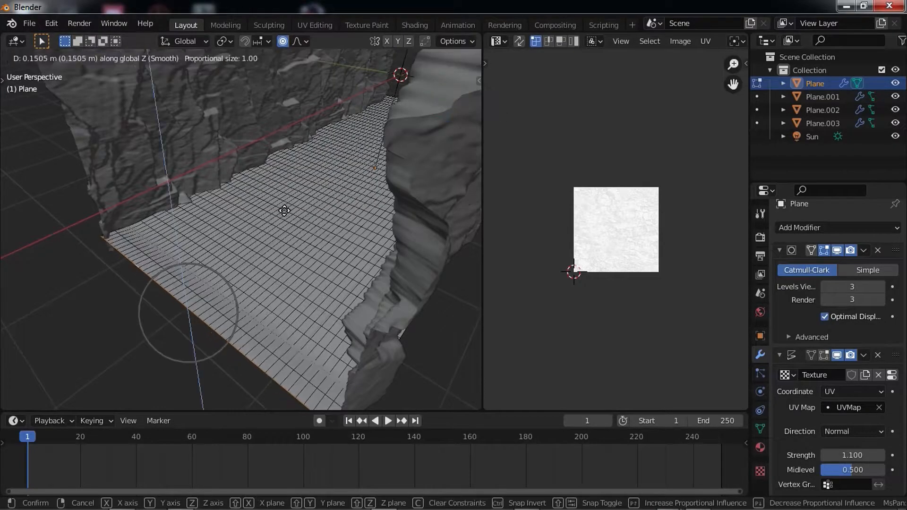
pyautogui.scroll(1, 281, 180)
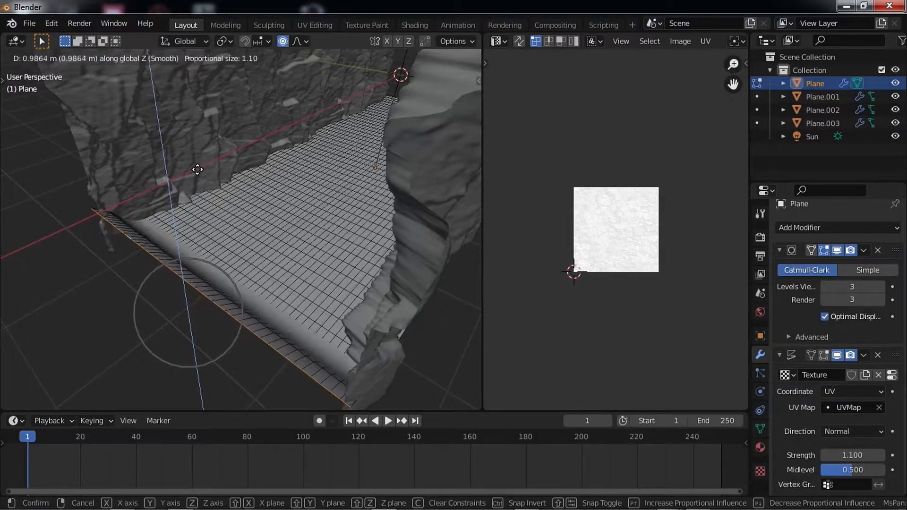
pyautogui.scroll(-13, 198, 170)
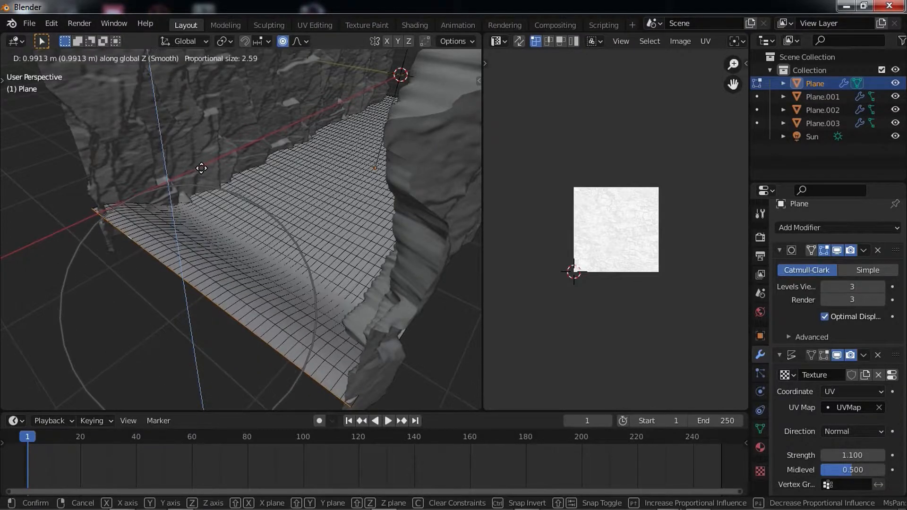
pyautogui.scroll(2, 222, 135)
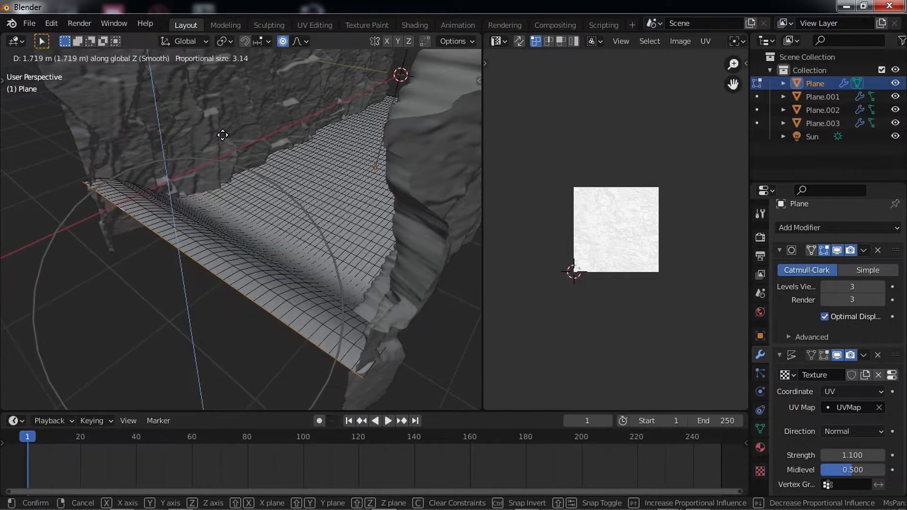
pyautogui.click(222, 134)
pyautogui.press('r')
pyautogui.rightClick(328, 211)
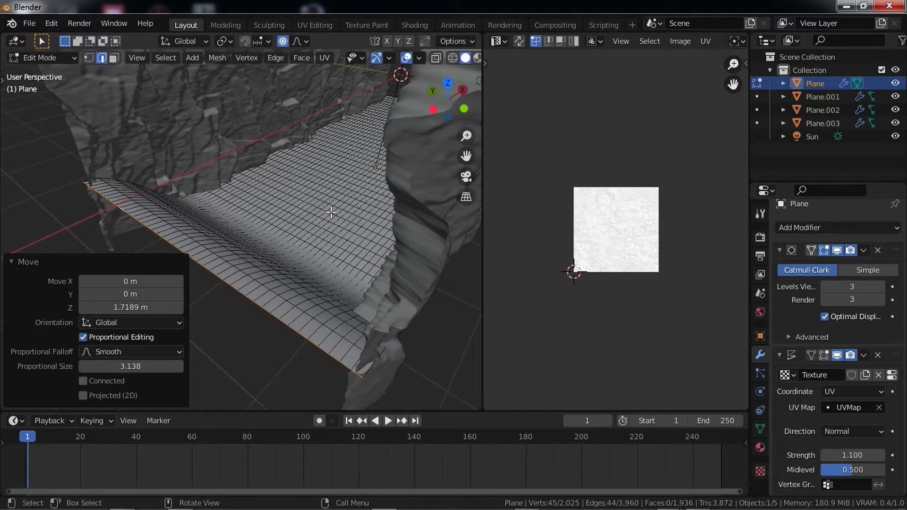
pyautogui.press('Tab')
# - Select the Plane.001 wall's front vertical edge loop in Edit Mode and move it inward along Y with proportional editing
pyautogui.moveTo(319, 240); pyautogui.dragTo(279, 231, button='middle')
pyautogui.click(274, 318)
pyautogui.press('Tab')
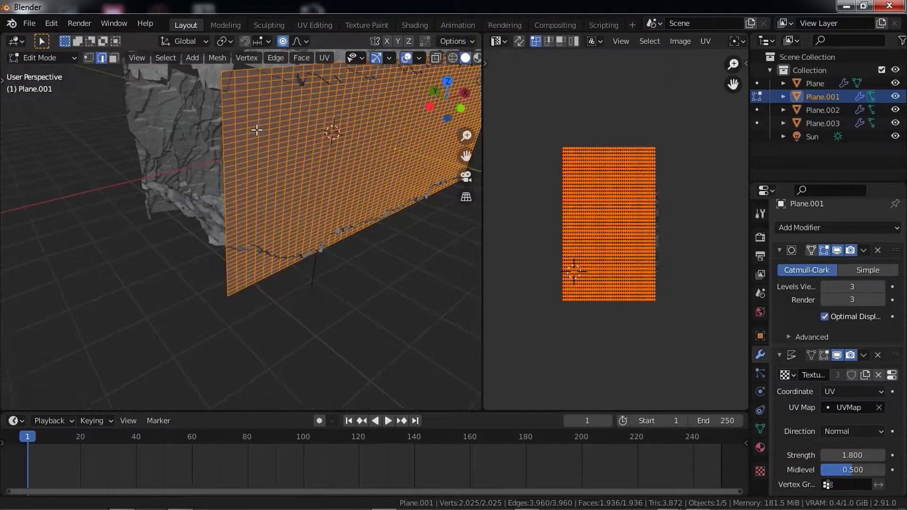
pyautogui.moveTo(256, 130); pyautogui.dragTo(384, 253, button='middle')
pyautogui.keyDown('alt'); pyautogui.click(245, 146); pyautogui.keyUp('alt')
pyautogui.press('g')
pyautogui.press('y')
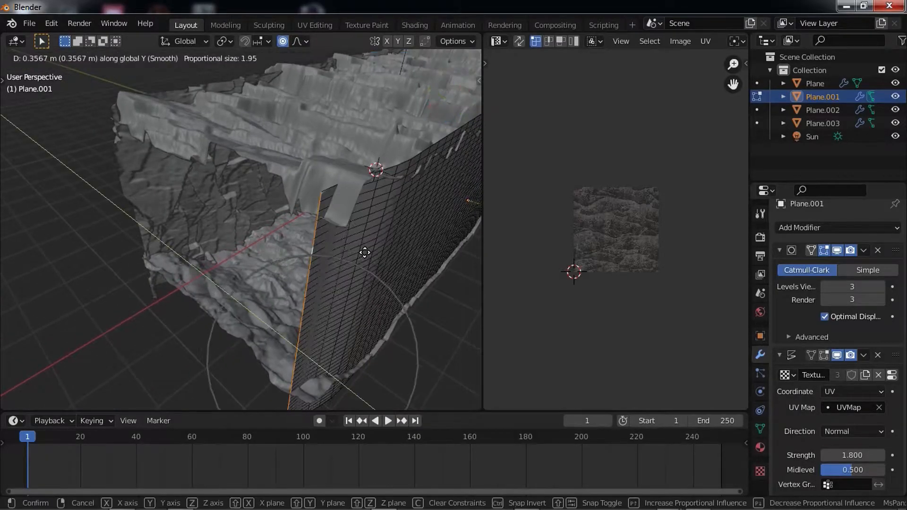
pyautogui.scroll(-4, 359, 243)
pyautogui.click(350, 236)
# - Rotate the Plane.001 wall's front edge loop about -7.35° around Z with a proportional size of about 2.85
pyautogui.press('r')
pyautogui.press('r')
pyautogui.press('z')
pyautogui.click(333, 267)
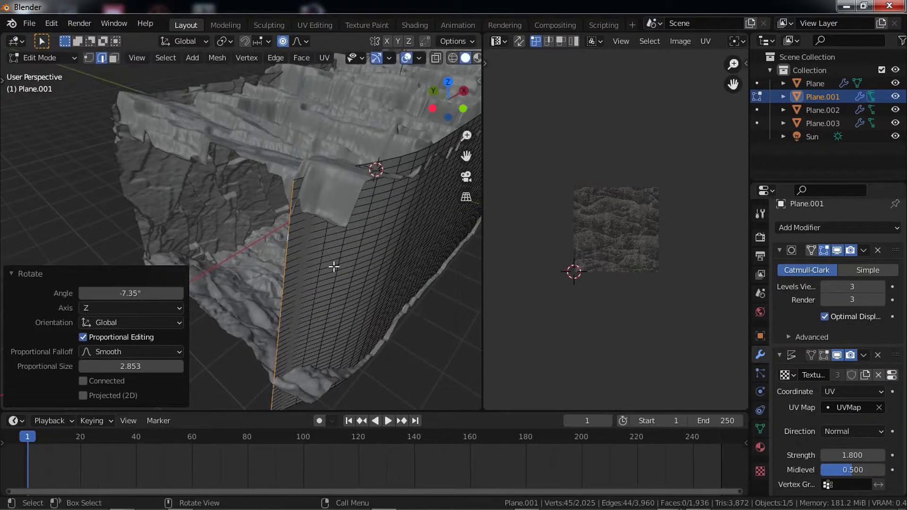
pyautogui.press('Tab')
# - Move the front vertical edge loop of the opposite wall, Plane.002, along Y with proportional editing
pyautogui.click(175, 216)
pyautogui.press('Tab')
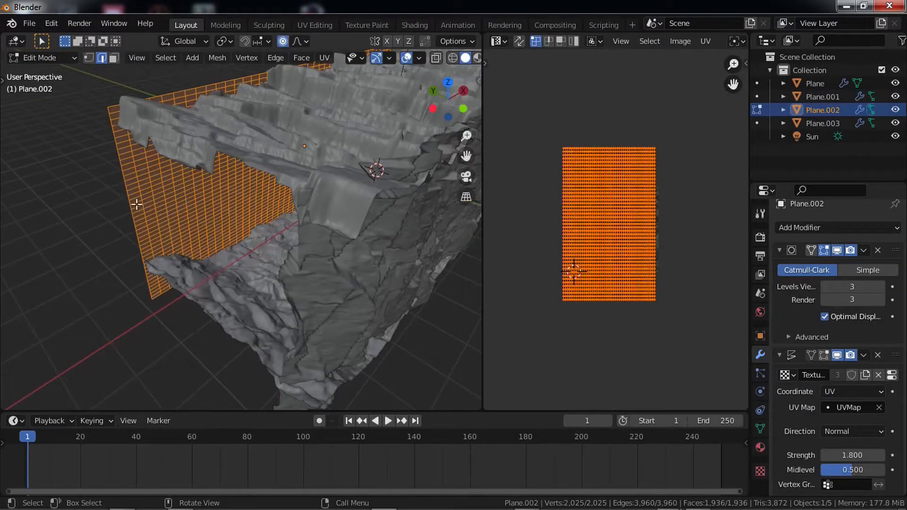
pyautogui.click(129, 200)
pyautogui.keyDown('alt'); pyautogui.click(128, 197); pyautogui.keyUp('alt')
pyautogui.press('g')
pyautogui.press('x')
pyautogui.press('y')
pyautogui.scroll(-3, 156, 227)
pyautogui.click(169, 233)
pyautogui.press('Tab')
# - Lower the front edge loop of the ceiling plane, Plane.003, along Z with proportional editing
pyautogui.moveTo(169, 233); pyautogui.dragTo(274, 318, button='middle')
pyautogui.click(316, 291)
pyautogui.moveTo(315, 291); pyautogui.dragTo(299, 294, button='middle')
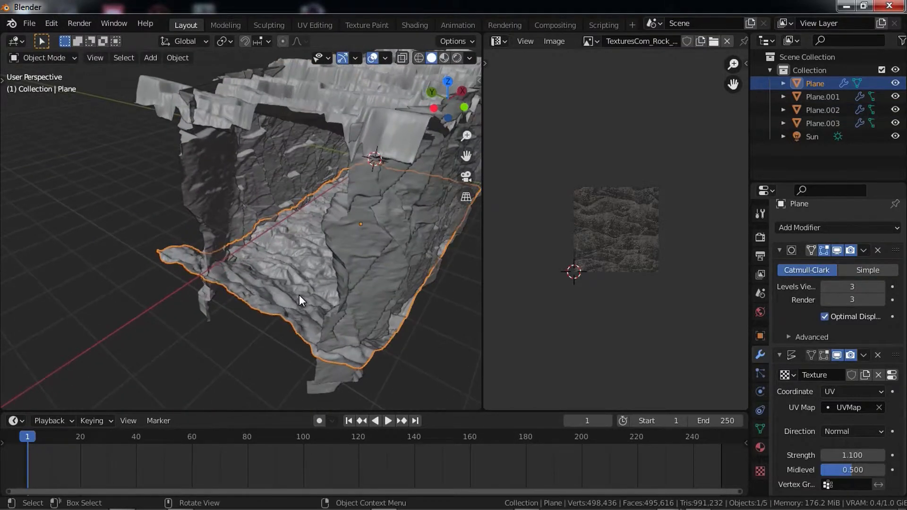
pyautogui.click(316, 100)
pyautogui.press('Tab')
pyautogui.click(293, 123)
pyautogui.keyDown('alt'); pyautogui.click(293, 123); pyautogui.keyUp('alt')
pyautogui.press('g')
pyautogui.press('z')
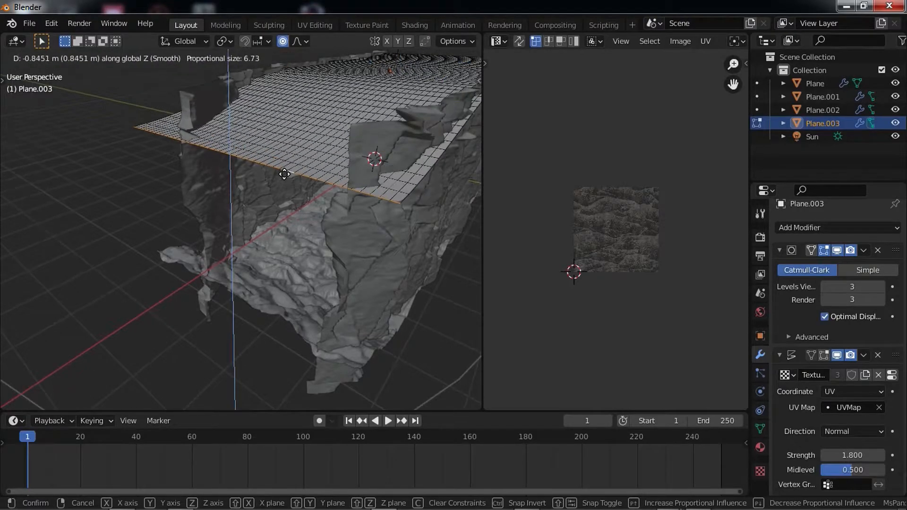
pyautogui.click(283, 182)
pyautogui.press('Tab')
# - Raise the rock floor's front edge loop about 2.48 m along Z with a proportional size of about 3.45
pyautogui.moveTo(282, 182); pyautogui.dragTo(326, 246, button='middle')
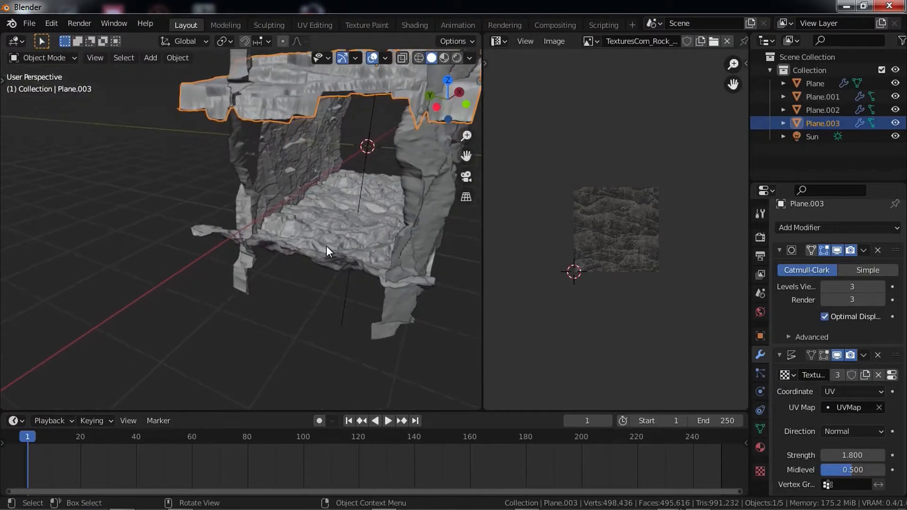
pyautogui.click(327, 248)
pyautogui.press('Tab')
pyautogui.click(304, 248)
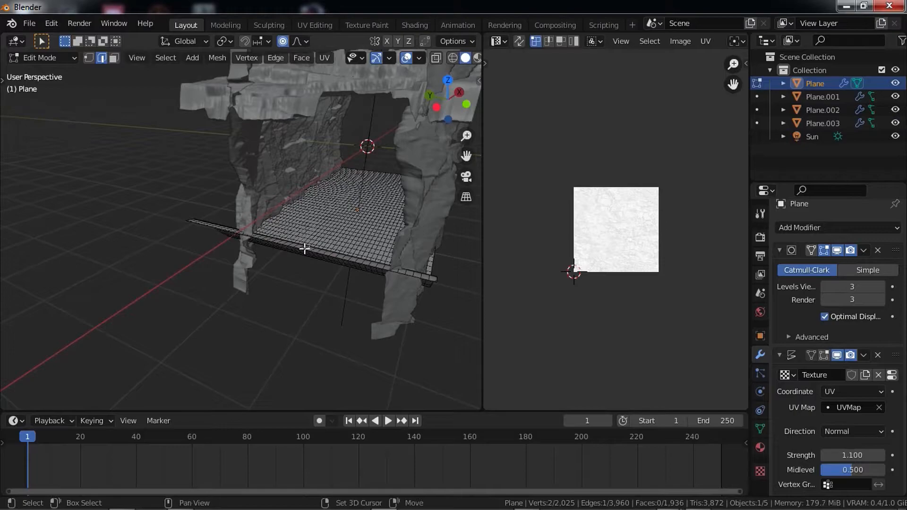
pyautogui.keyDown('alt'); pyautogui.click(310, 250); pyautogui.keyUp('alt')
pyautogui.keyDown('alt'); pyautogui.click(331, 254); pyautogui.keyUp('alt')
pyautogui.press('g')
pyautogui.press('z')
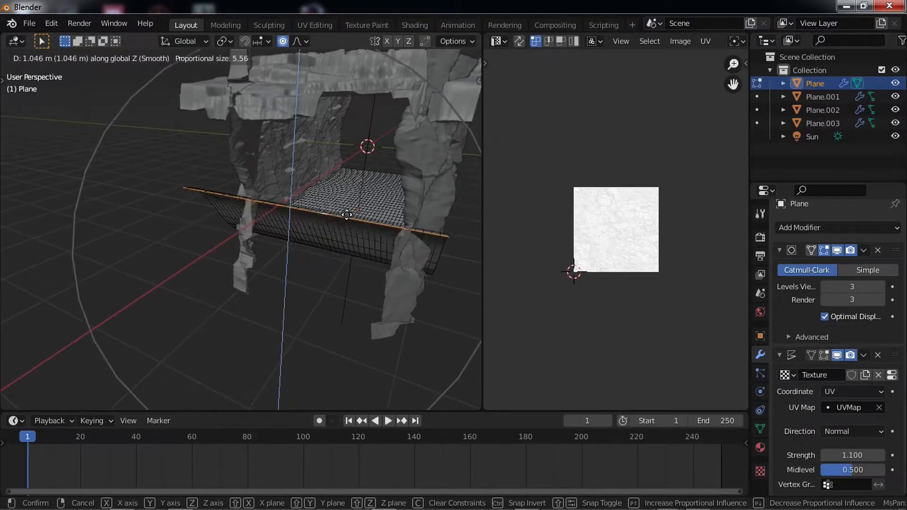
pyautogui.click(381, 158)
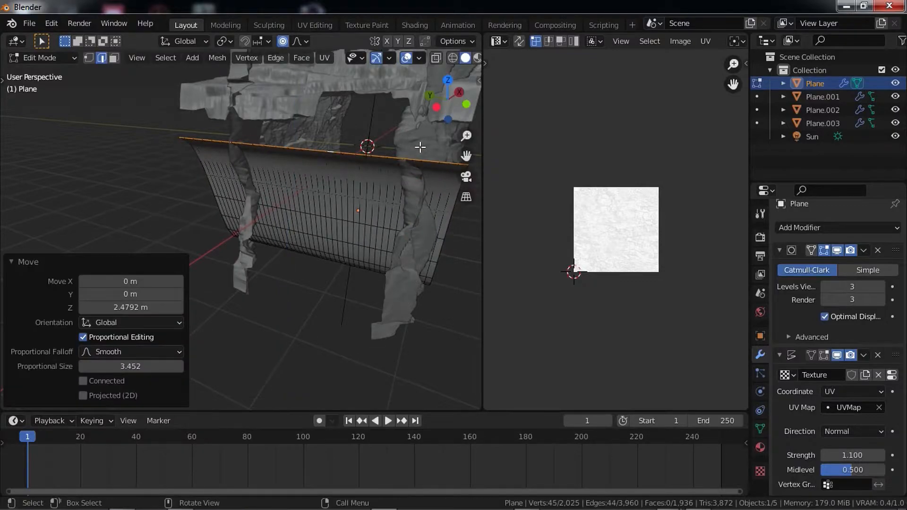
pyautogui.press('Tab')
# - Select the stretch of the Plane.001 wall's front edge between the ceiling and the raised floor as a shortest path
pyautogui.click(359, 264)
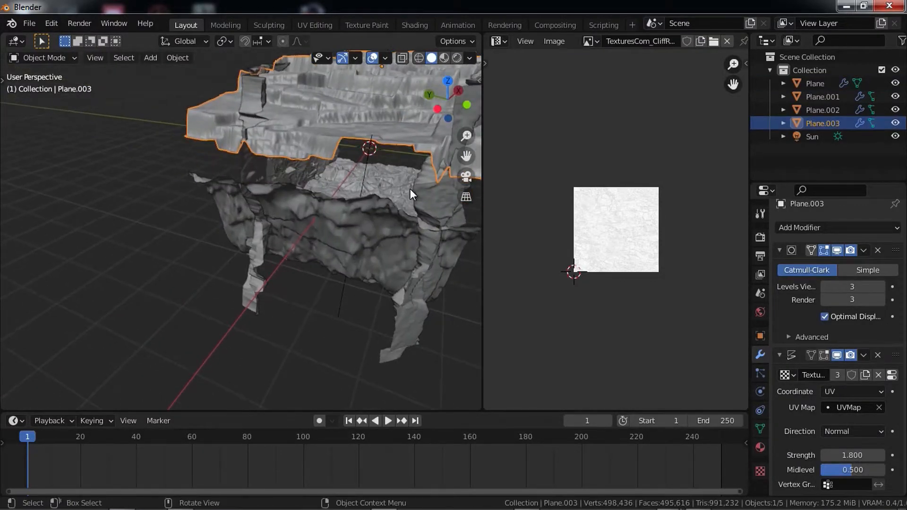
pyautogui.click(411, 189)
pyautogui.moveTo(416, 189); pyautogui.dragTo(350, 209, button='middle')
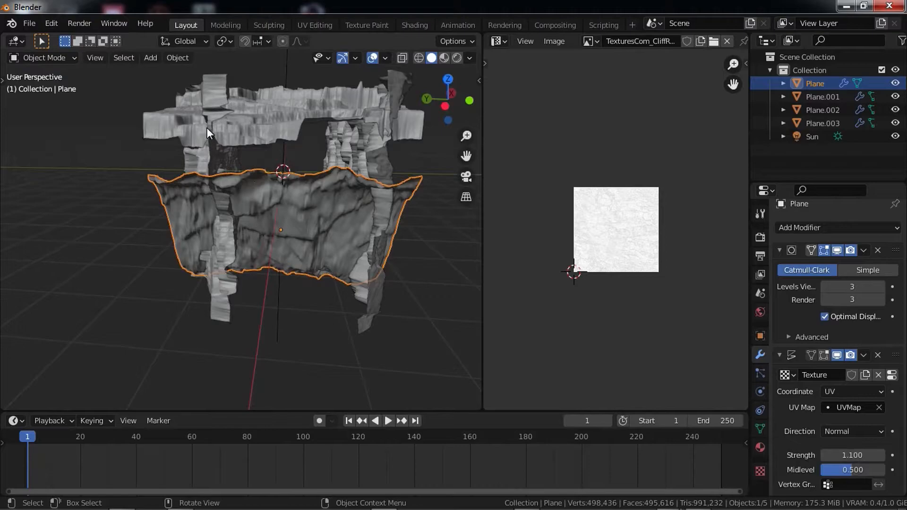
pyautogui.click(355, 152)
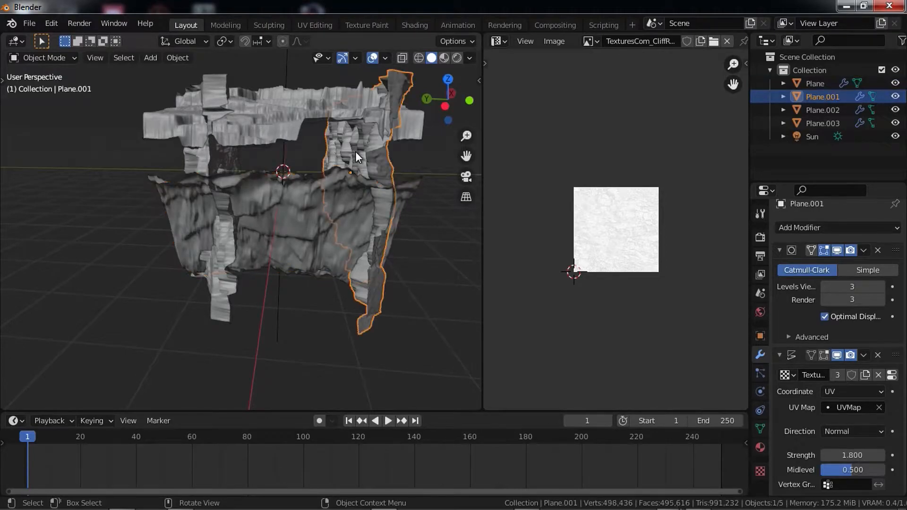
pyautogui.press('Tab')
pyautogui.moveTo(345, 227); pyautogui.dragTo(345, 213, button='middle')
pyautogui.click(363, 180)
pyautogui.moveTo(363, 180); pyautogui.dragTo(331, 166, button='middle')
pyautogui.scroll(4, 319, 176)
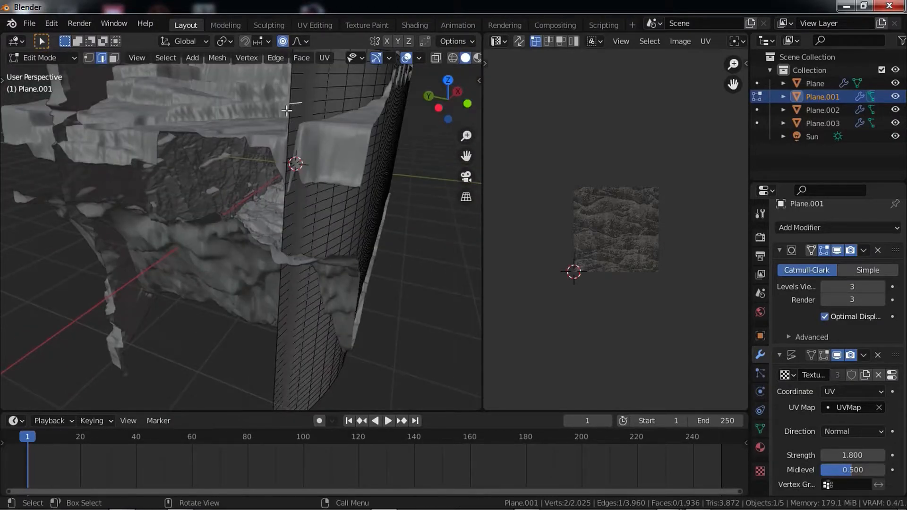
pyautogui.keyDown('ctrl'); pyautogui.click(287, 179); pyautogui.keyUp('ctrl')
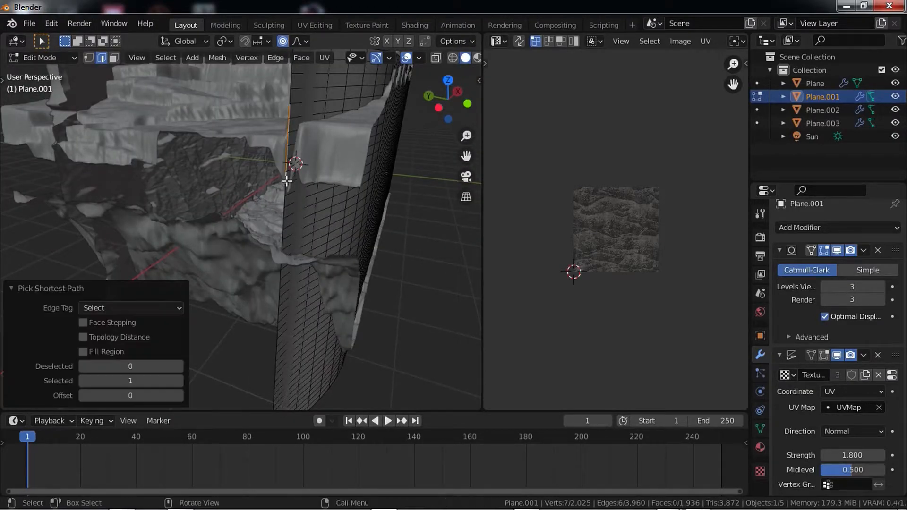
pyautogui.click(293, 115)
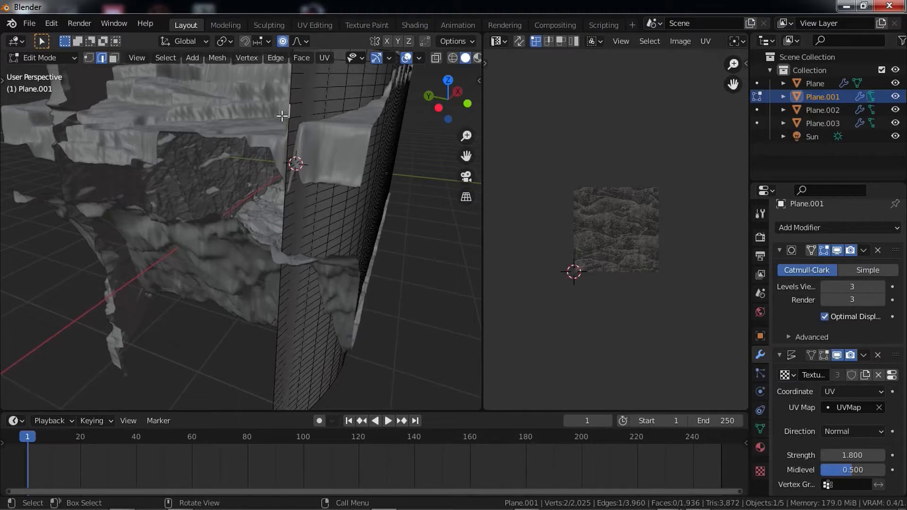
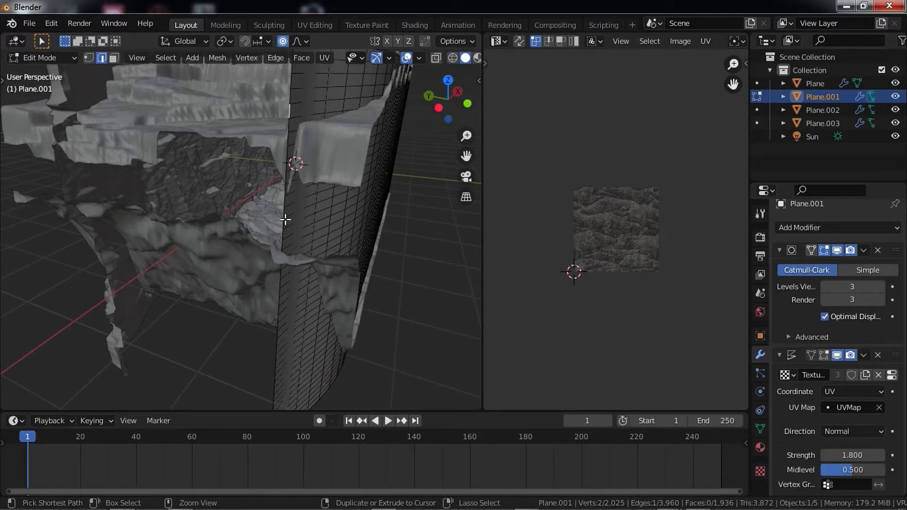
pyautogui.keyDown('ctrl'); pyautogui.click(283, 254); pyautogui.keyUp('ctrl')
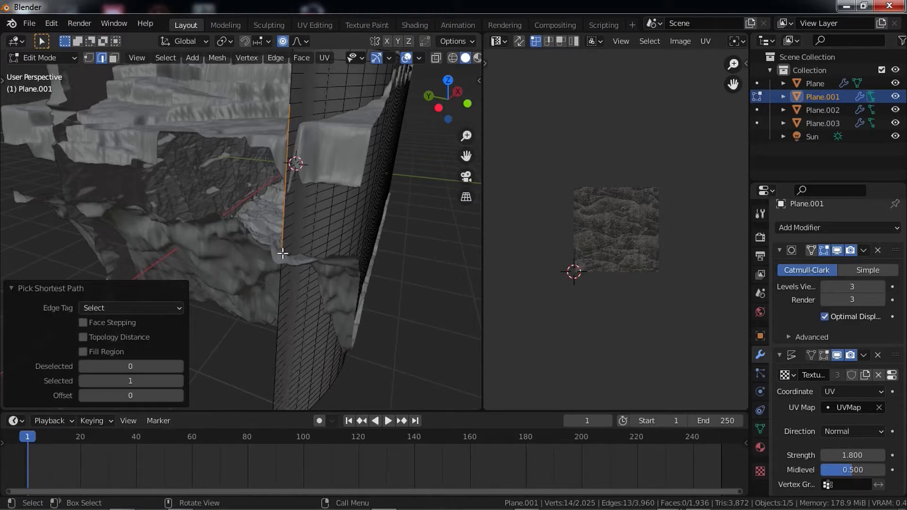
pyautogui.moveTo(283, 254); pyautogui.dragTo(313, 253, button='middle')
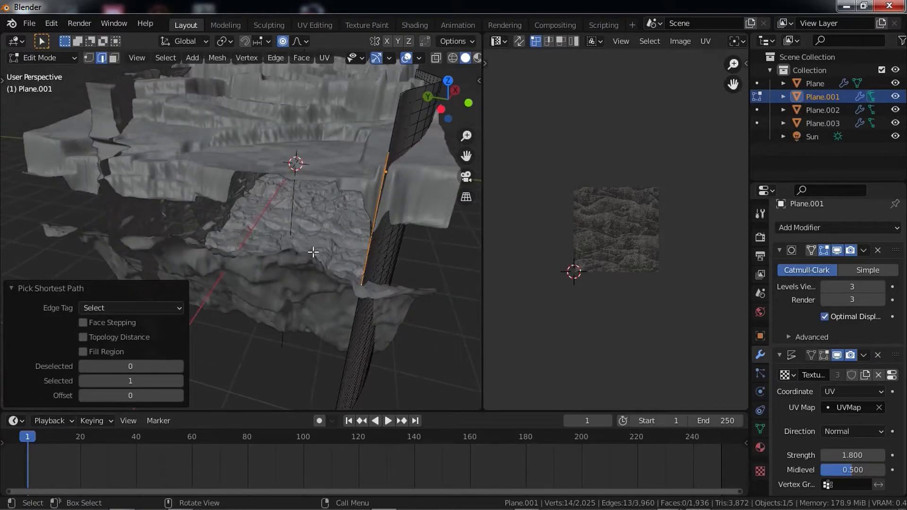
# - Pull the selected stretch of the wall's front edge inward along Y with proportional editing, refining its position with a second move
pyautogui.press('n')
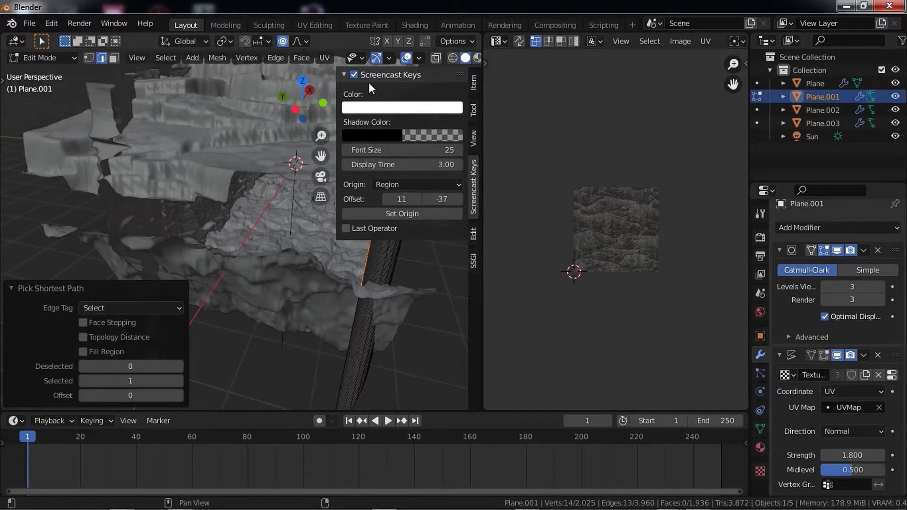
pyautogui.press('n')
pyautogui.moveTo(182, 207); pyautogui.dragTo(326, 260, button='middle')
pyautogui.scroll(-2, 269, 220)
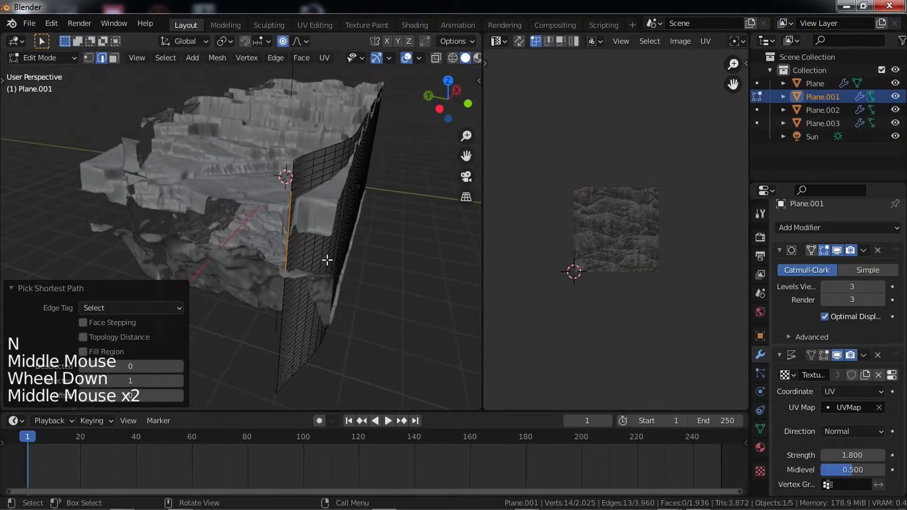
pyautogui.press('g')
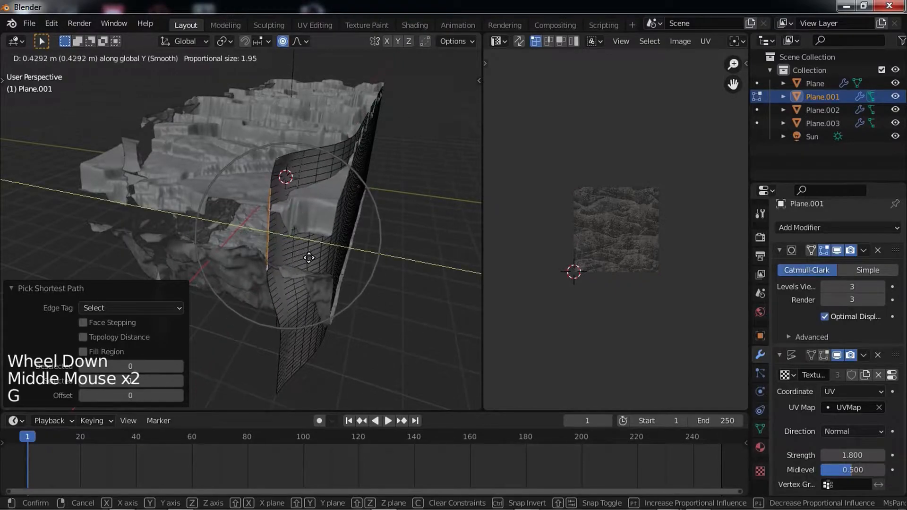
pyautogui.press('Tab')
pyautogui.moveTo(306, 262); pyautogui.dragTo(324, 243, button='middle')
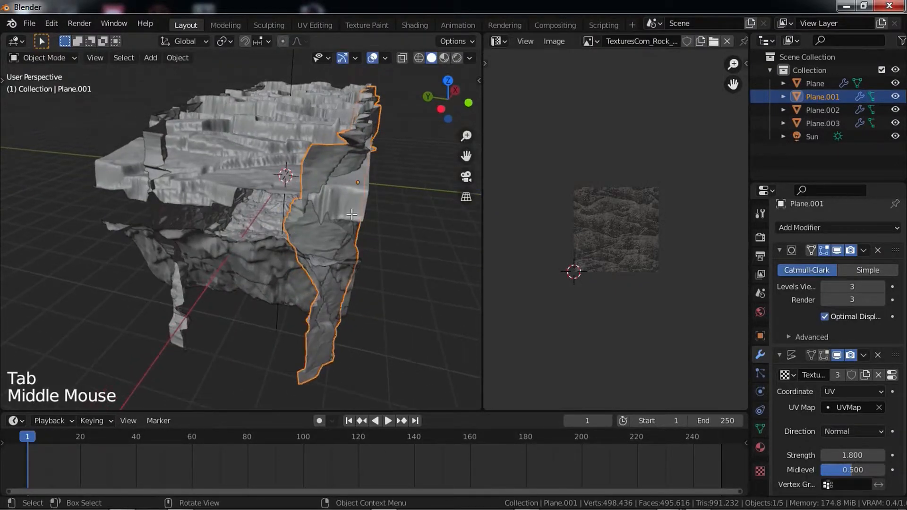
pyautogui.press('Tab')
pyautogui.moveTo(352, 214); pyautogui.dragTo(345, 219, button='middle')
pyautogui.press('g')
pyautogui.press('Tab')
# - Select the ceiling plane, Plane.003, and open its mesh for editing
pyautogui.moveTo(280, 210); pyautogui.dragTo(339, 209, button='middle')
pyautogui.click(302, 186)
pyautogui.scroll(2, 308, 186)
pyautogui.press('Tab')
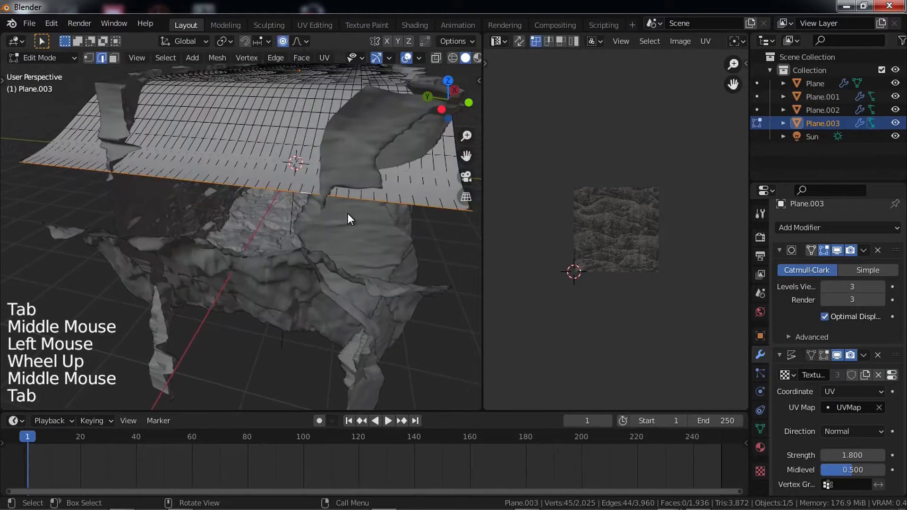
# - Lower an edge on Plane.003's drooping end border about 0.51 m along Z, using proportional size 1.77
pyautogui.press('Tab')
pyautogui.click(347, 218)
pyautogui.press('Tab')
pyautogui.press('g')
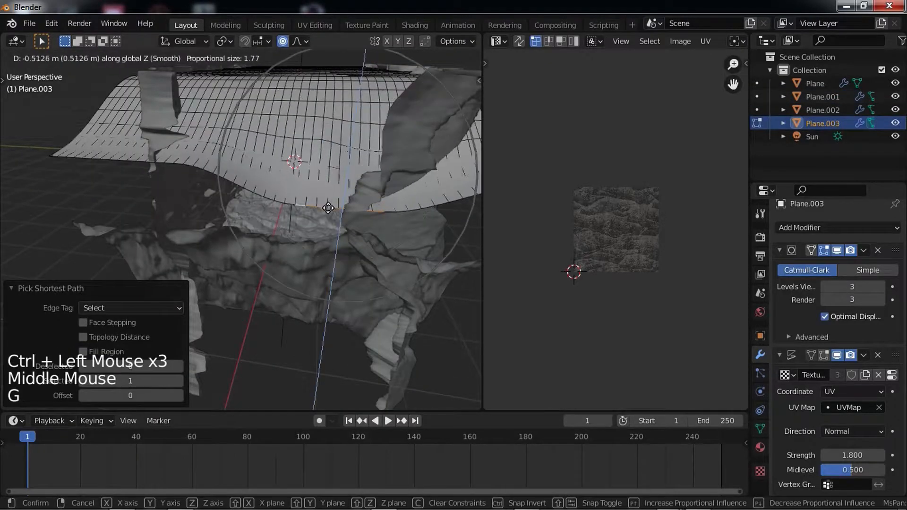
pyautogui.click(329, 209)
pyautogui.press('Tab')
# - Raise an edge on the upper border of Plane about 0.44 m along Z, using proportional size 1.10
pyautogui.moveTo(328, 209)
pyautogui.mouseDown(button='middle')
pyautogui.moveTo(303, 223)
pyautogui.moveTo(324, 226)
pyautogui.mouseUp(button='middle')
pyautogui.click(320, 228)
pyautogui.press('Tab')
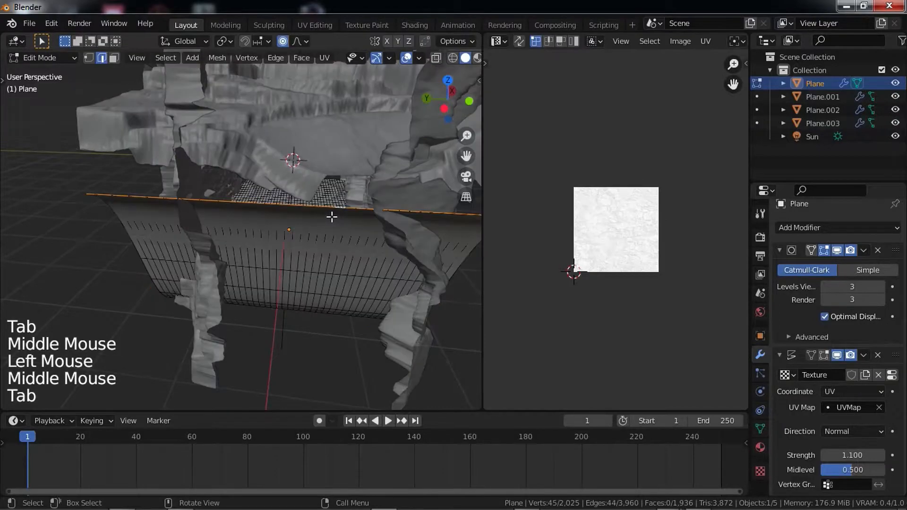
pyautogui.click(343, 208)
pyautogui.click(350, 210)
pyautogui.press('z')
pyautogui.rightClick(361, 208)
pyautogui.press('g')
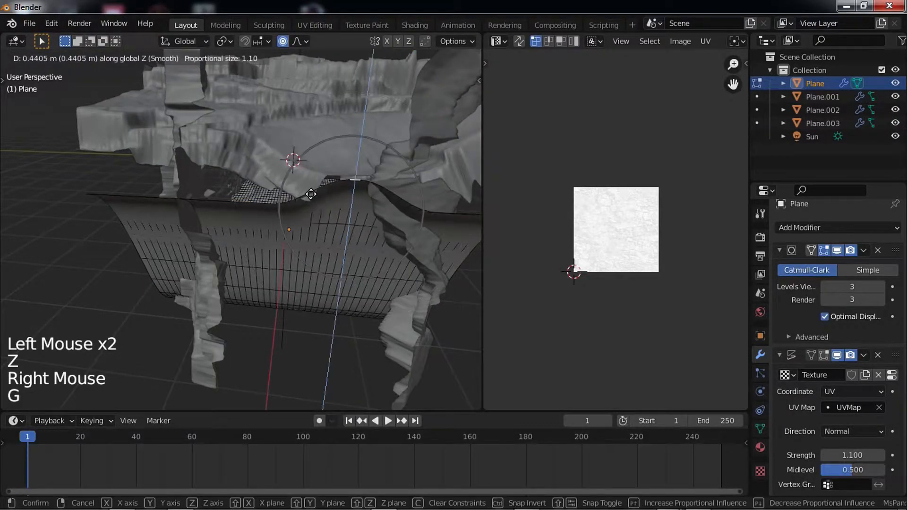
pyautogui.scroll(-4, 311, 193)
pyautogui.click(311, 194)
pyautogui.press('Tab')
# - Lower the edge at the crest of Plane's back wall about 0.68 m along Z, using proportional size 1.61
pyautogui.moveTo(311, 192); pyautogui.dragTo(350, 194, button='middle')
pyautogui.hotkey('shift', '`')
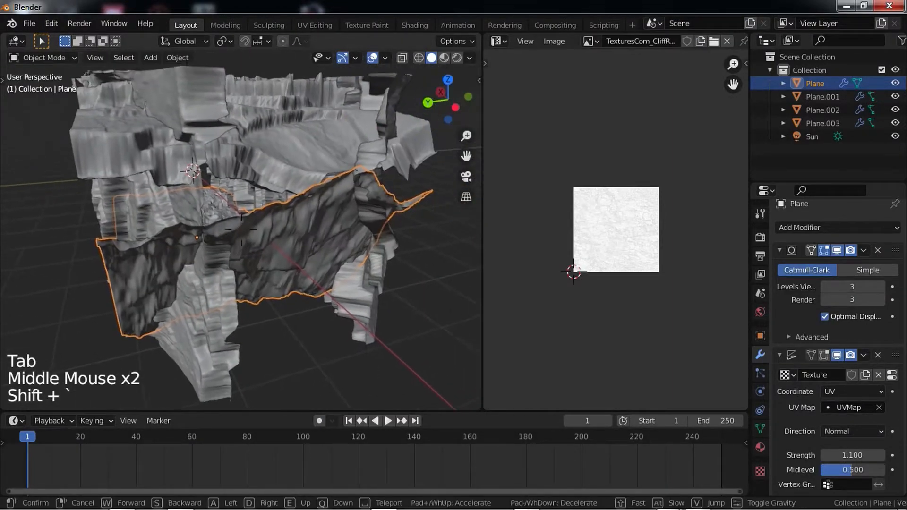
pyautogui.press('w')
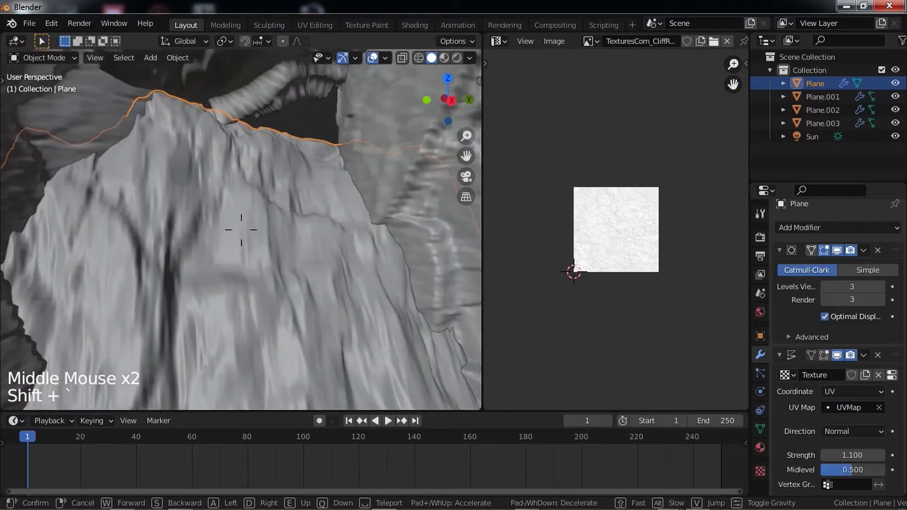
pyautogui.press('s')
pyautogui.click(239, 203)
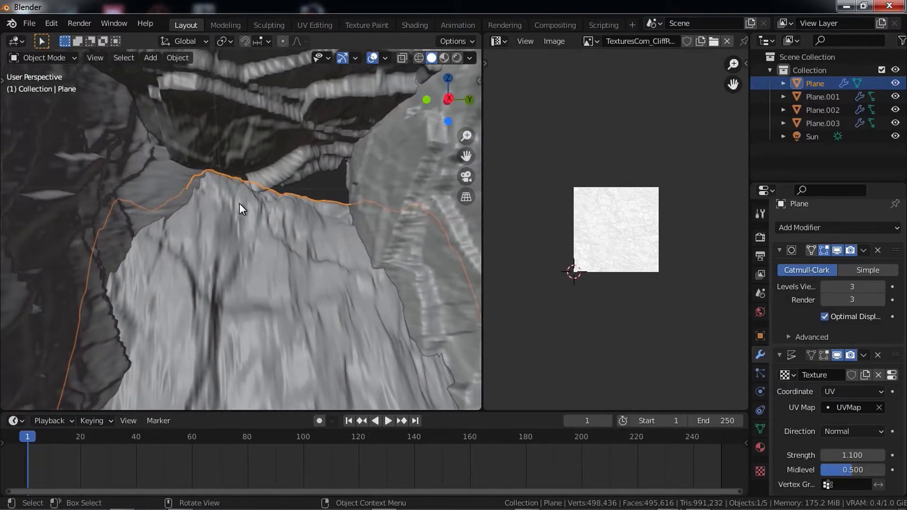
pyautogui.press('Tab')
pyautogui.click(238, 170)
pyautogui.press('g')
pyautogui.press('z')
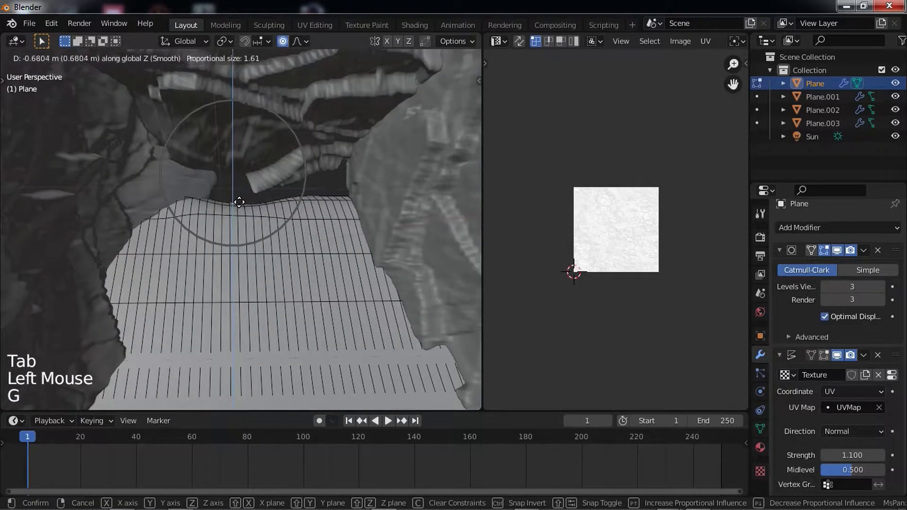
pyautogui.click(263, 198)
# - Raise an edge beside the new dip in Plane's back wall about 0.53 m along Z, using proportional size 1.10
pyautogui.press('g')
pyautogui.press('z')
pyautogui.scroll(4, 270, 181)
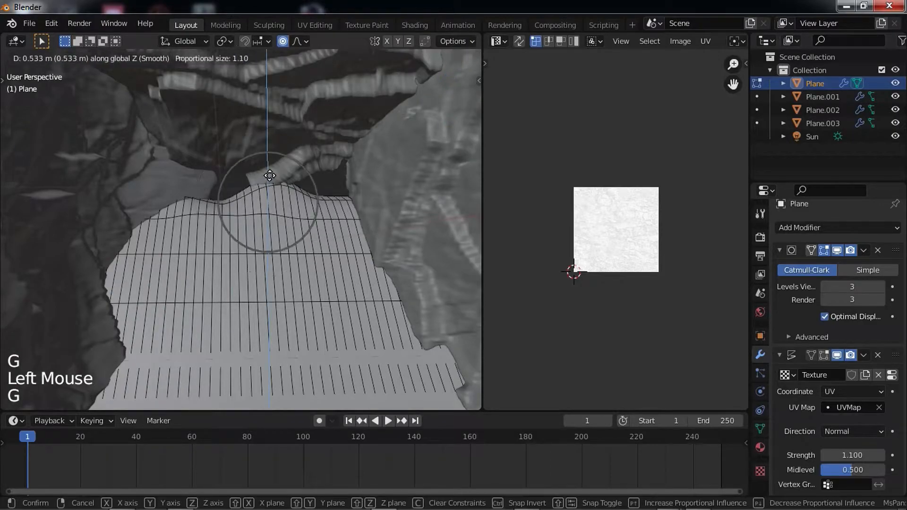
pyautogui.press('Tab')
pyautogui.click(306, 196)
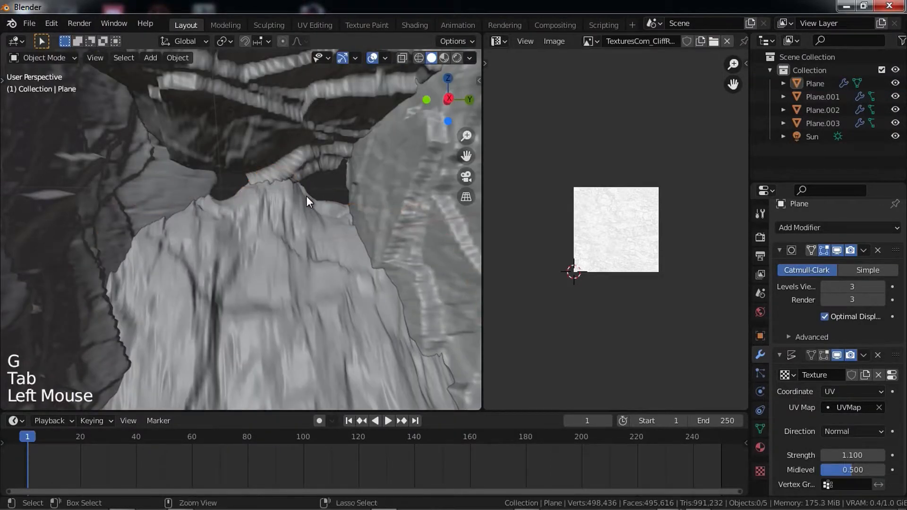
# - Move an edge on the end border of Plane.001 about 0.82 m along Y toward the peak, using proportional size 1.77
pyautogui.click(209, 183)
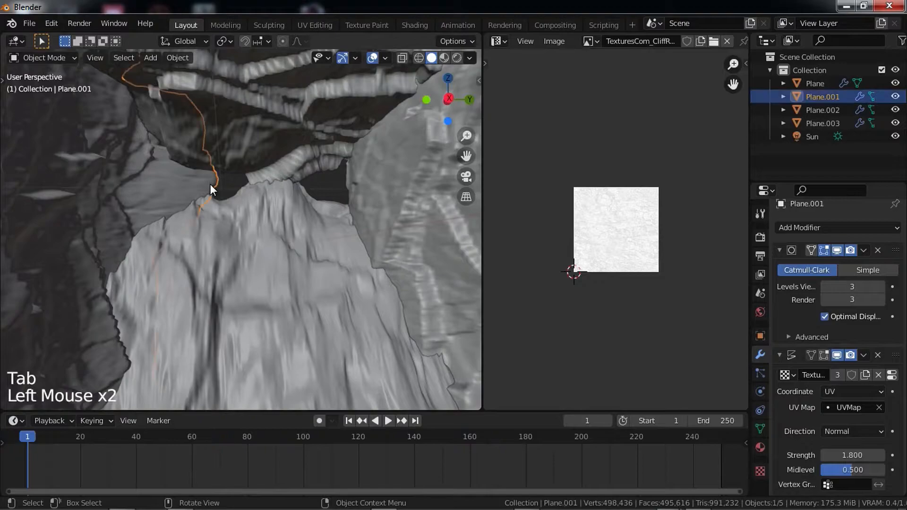
pyautogui.press('Tab')
pyautogui.click(206, 170)
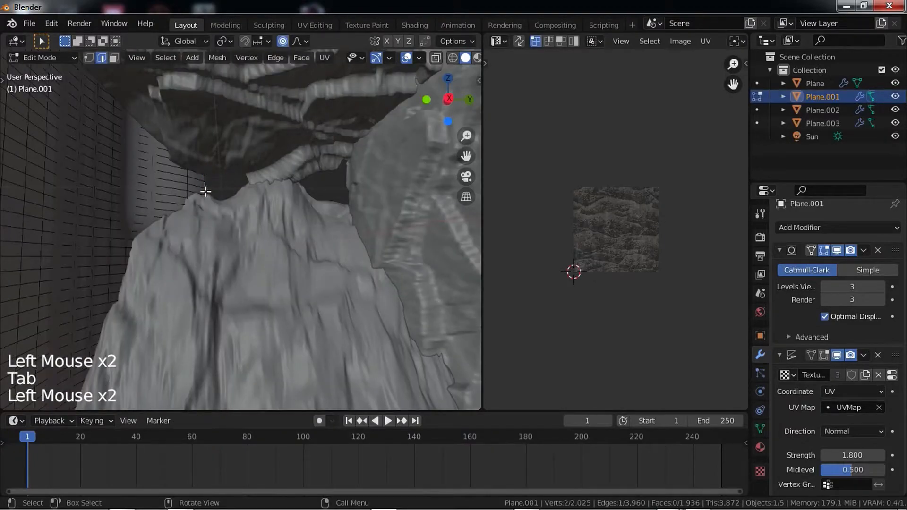
pyautogui.press('g')
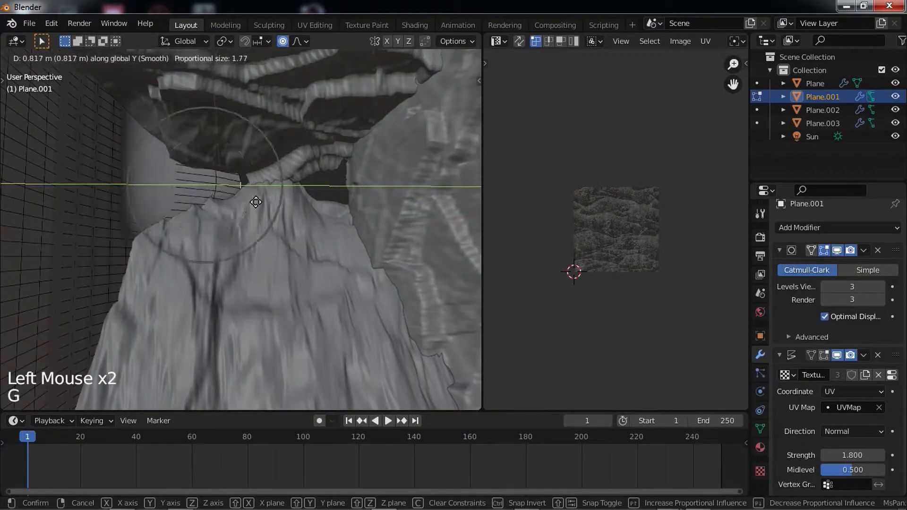
pyautogui.click(260, 195)
pyautogui.press('Tab')
# - Move the Plane.003 border edge above the rock peak to reshape the ceiling's end
pyautogui.moveTo(260, 196); pyautogui.dragTo(275, 163, button='middle')
pyautogui.click(257, 172)
pyautogui.press('Tab')
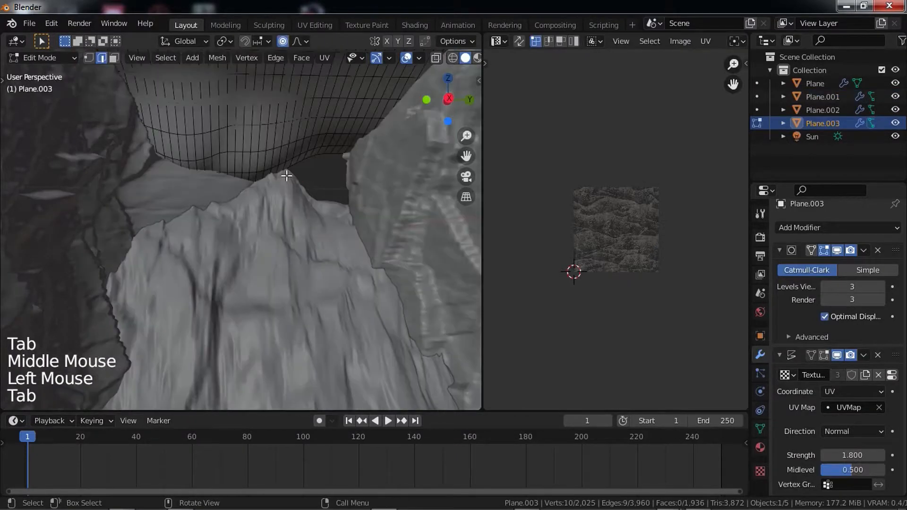
pyautogui.click(295, 169)
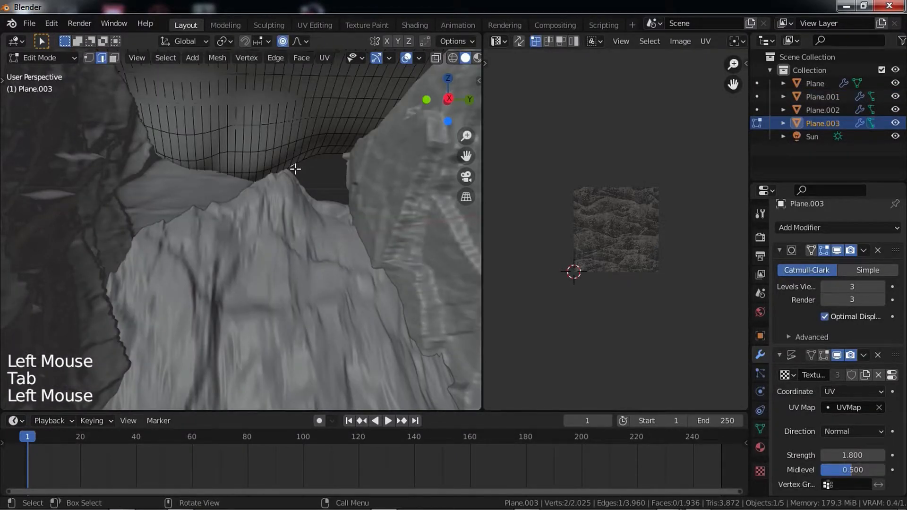
pyautogui.moveTo(296, 169); pyautogui.dragTo(300, 180, button='middle')
pyautogui.scroll(2, 300, 182)
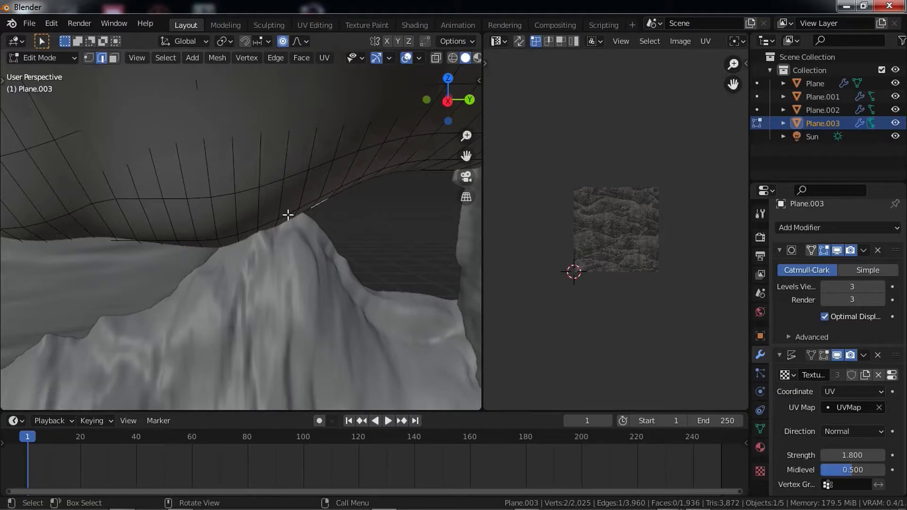
pyautogui.press('g')
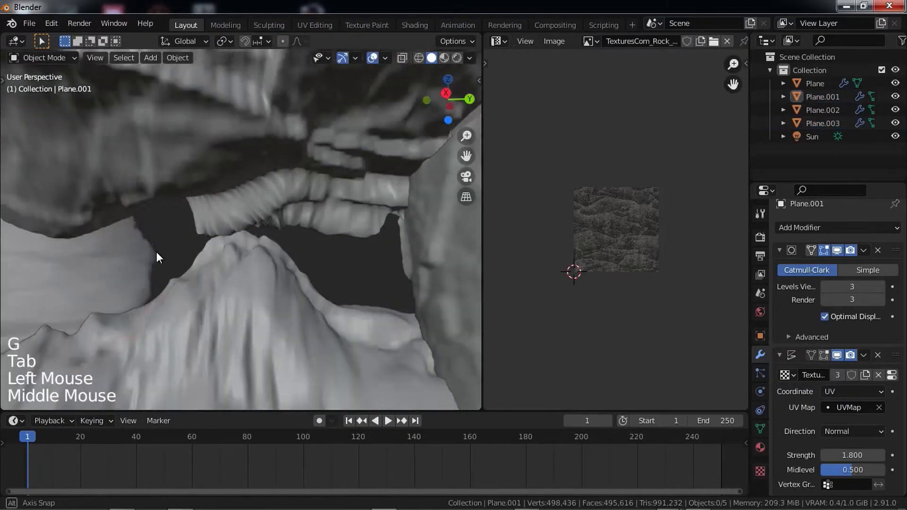
pyautogui.click(302, 228)
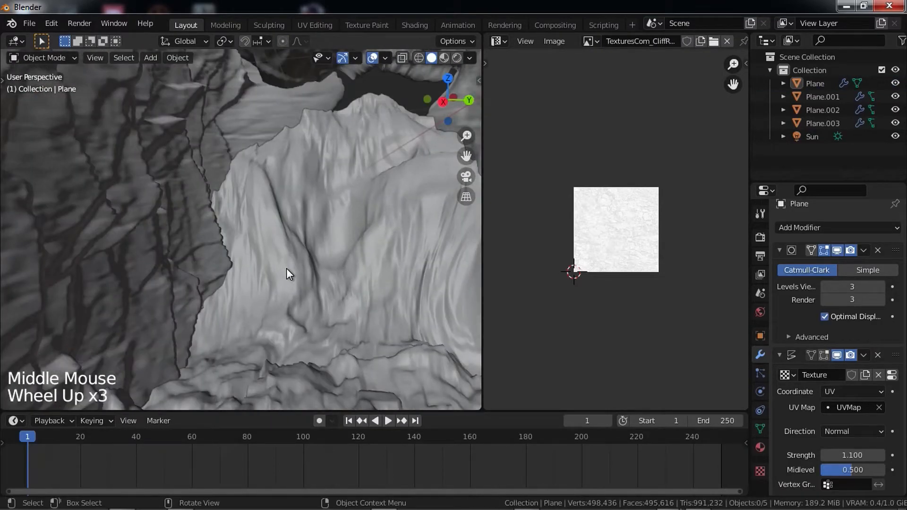
pyautogui.hotkey('shift', '`')
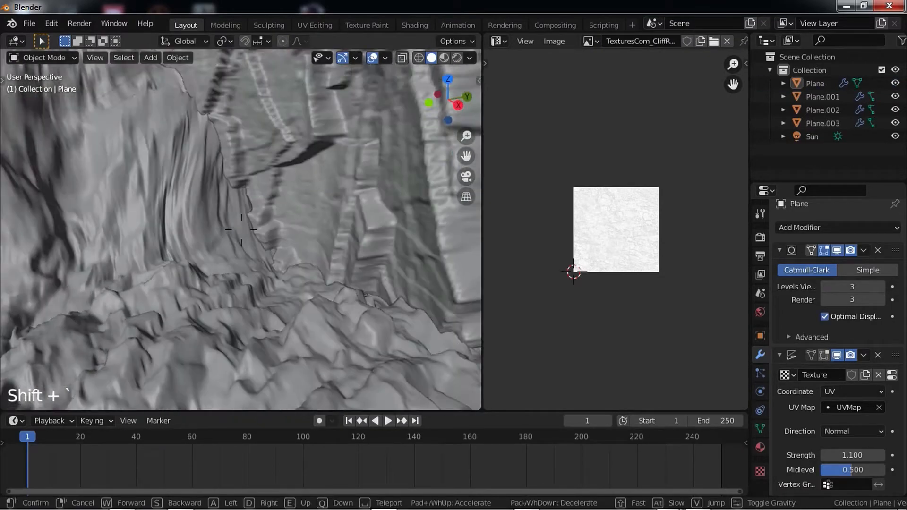
pyautogui.press('s')
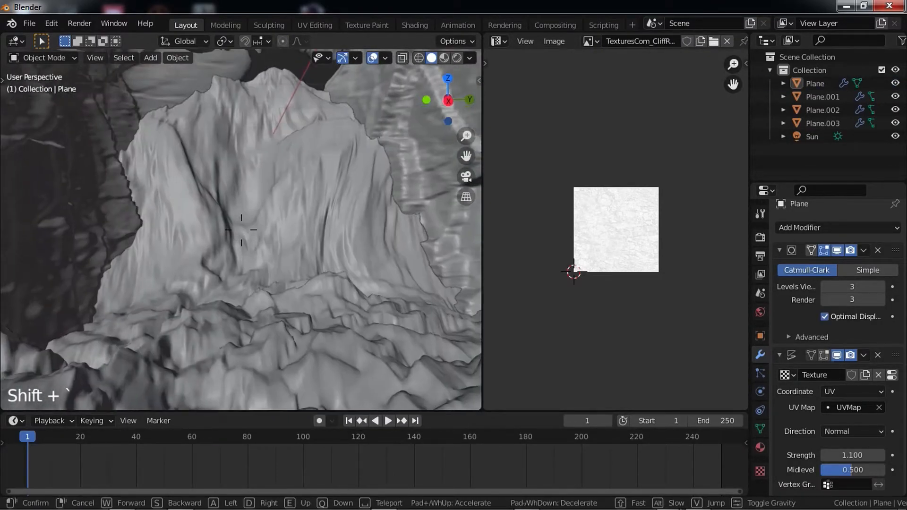
pyautogui.click(241, 230)
pyautogui.moveTo(242, 229); pyautogui.dragTo(288, 225, button='middle')
pyautogui.scroll(-4, 259, 228)
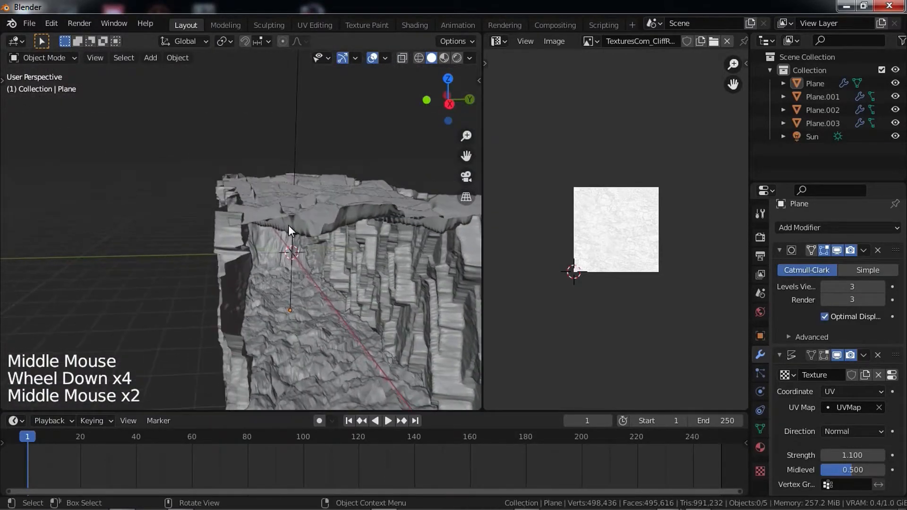
pyautogui.click(305, 257)
pyautogui.click(290, 205)
pyautogui.keyDown('shift'); pyautogui.click(281, 264); pyautogui.keyUp('shift')
pyautogui.keyDown('shift'); pyautogui.click(280, 263); pyautogui.keyUp('shift')
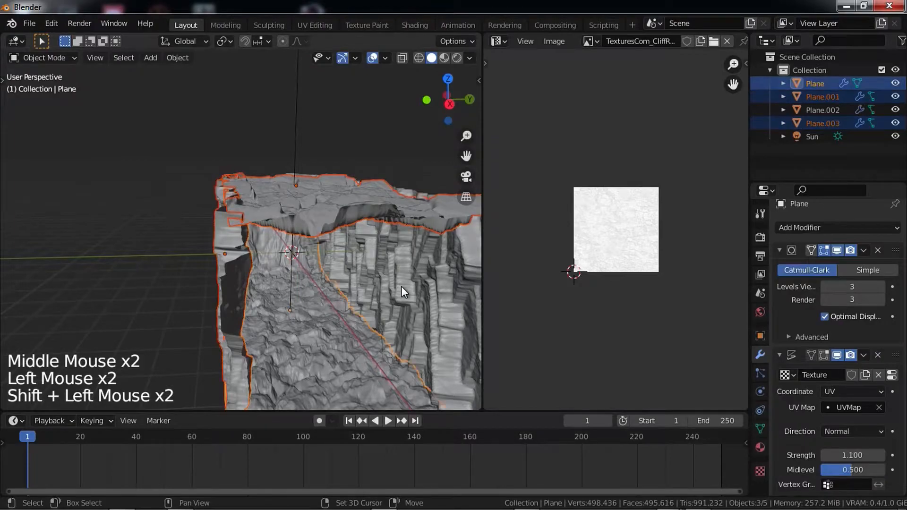
pyautogui.keyDown('shift'); pyautogui.click(401, 286); pyautogui.keyUp('shift')
pyautogui.click(239, 157)
# - Select every object except the Sun, with Plane.002 as the active object
pyautogui.press('a')
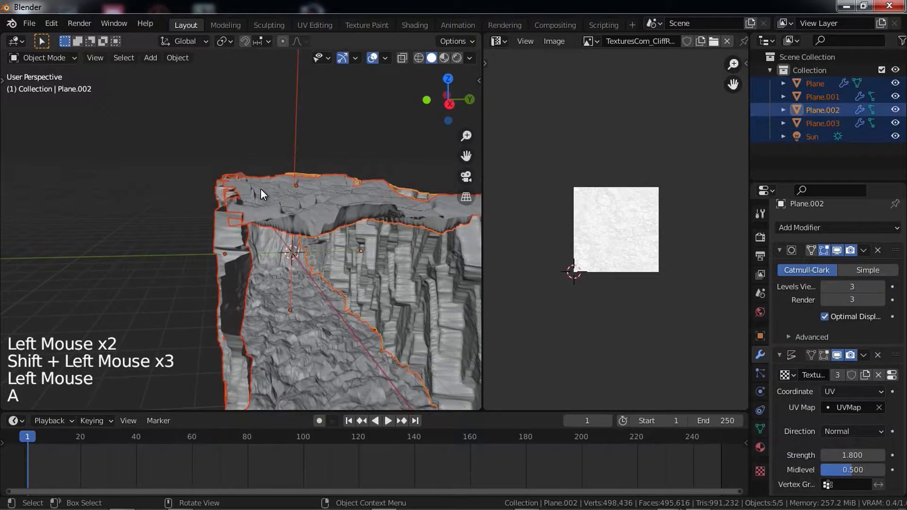
pyautogui.scroll(-4, 299, 111)
pyautogui.keyDown('shift'); pyautogui.moveTo(300, 112); pyautogui.dragTo(299, 197, button='middle'); pyautogui.keyUp('shift')
pyautogui.scroll(3, 301, 145)
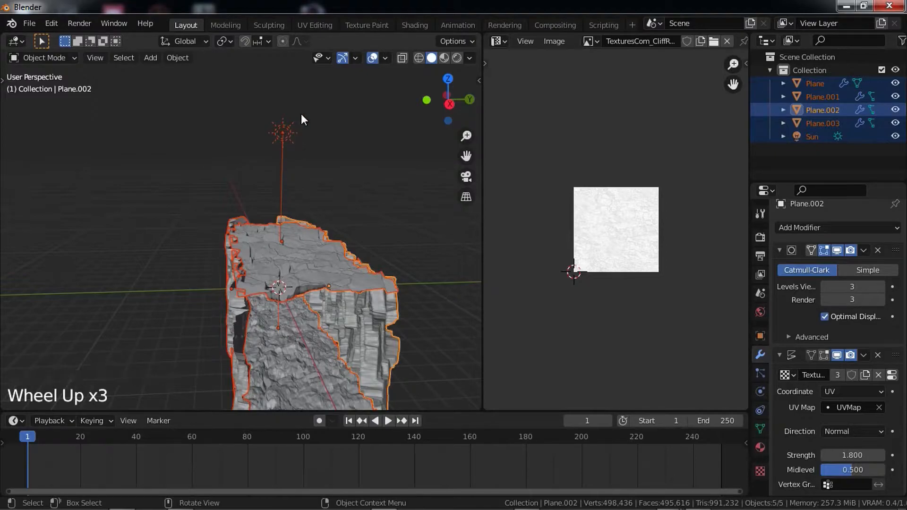
pyautogui.keyDown('shift'); pyautogui.click(282, 132); pyautogui.keyUp('shift')
pyautogui.keyDown('shift'); pyautogui.click(281, 132); pyautogui.keyUp('shift')
pyautogui.moveTo(293, 155); pyautogui.dragTo(338, 177, button='middle')
pyautogui.scroll(2, 329, 194)
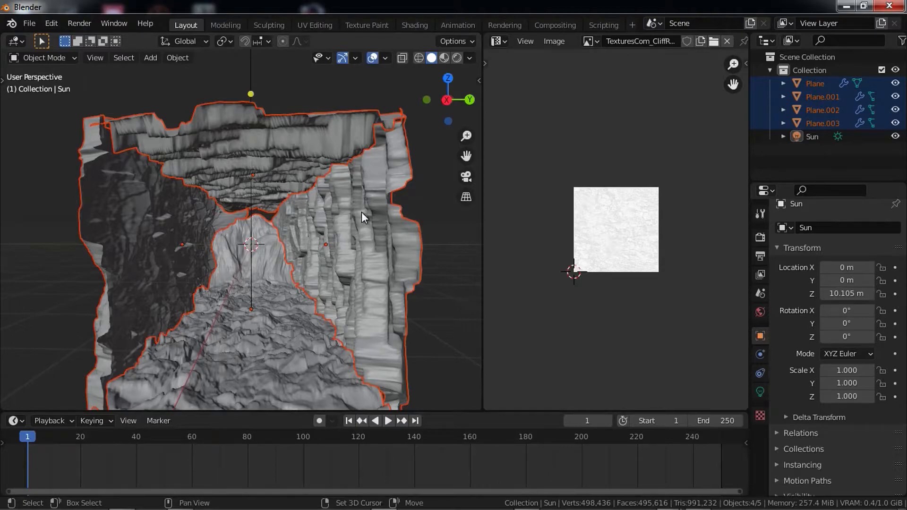
pyautogui.keyDown('shift'); pyautogui.click(334, 225); pyautogui.keyUp('shift')
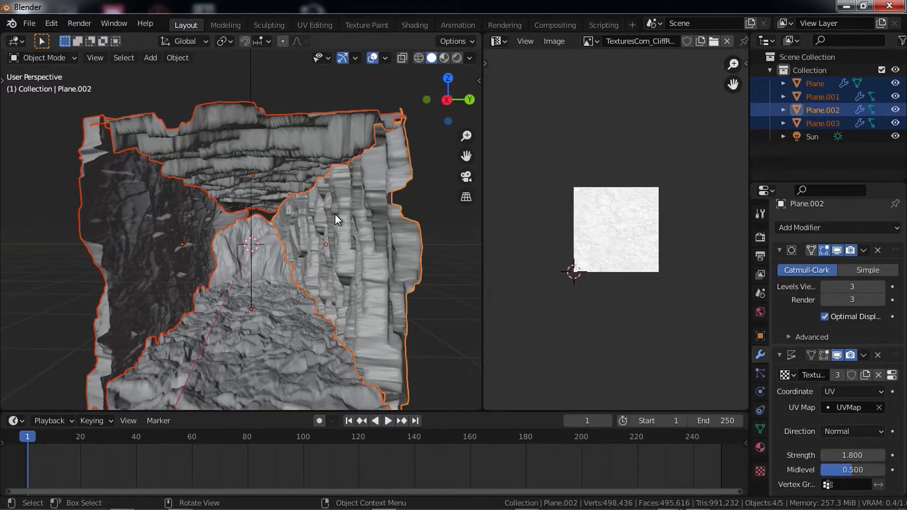
pyautogui.middleClick(336, 212)
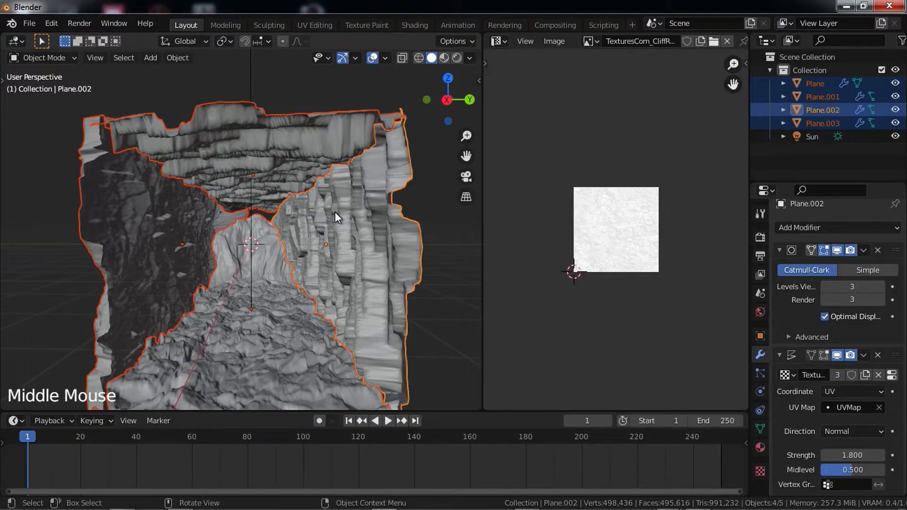
pyautogui.press('Tab')
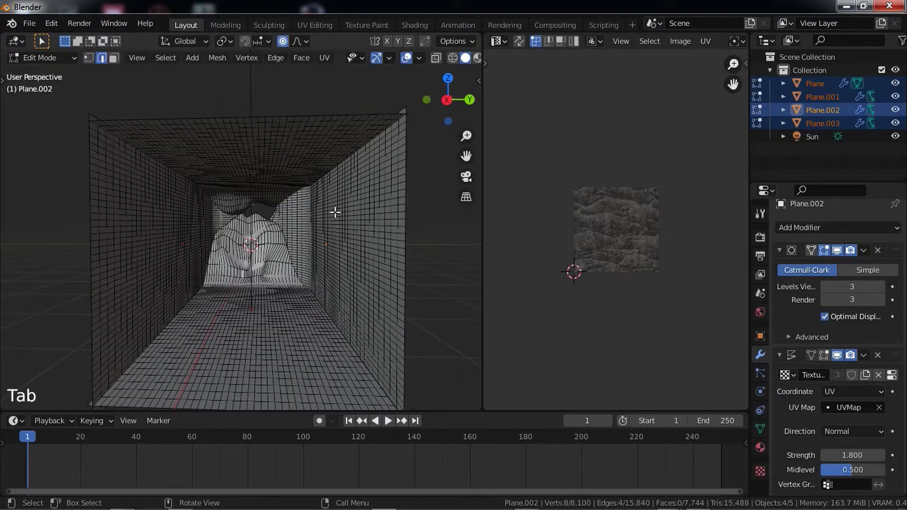
pyautogui.press('Tab')
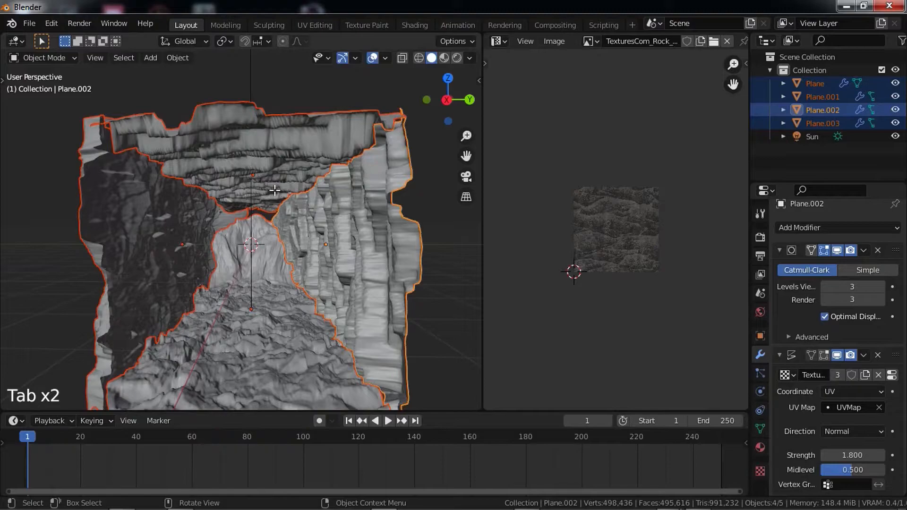
pyautogui.press('Tab')
pyautogui.middleClick(279, 191)
pyautogui.press('a')
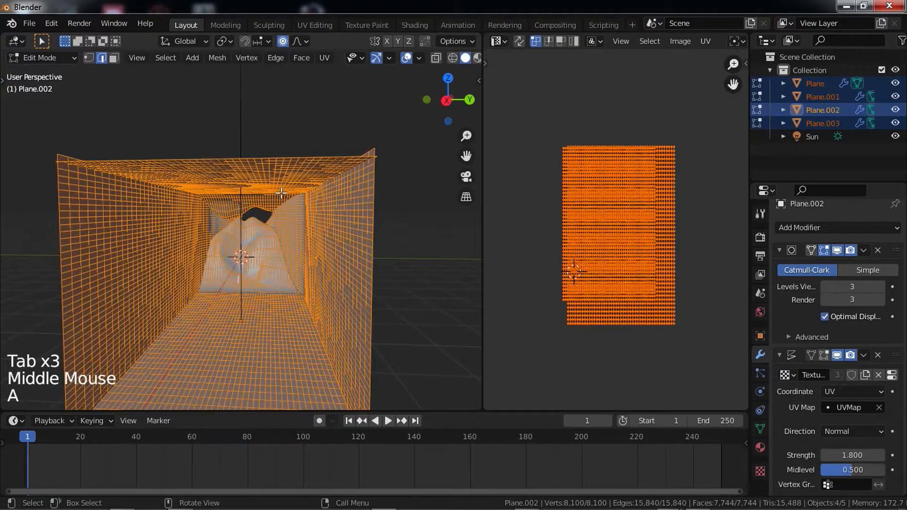
pyautogui.press('Tab')
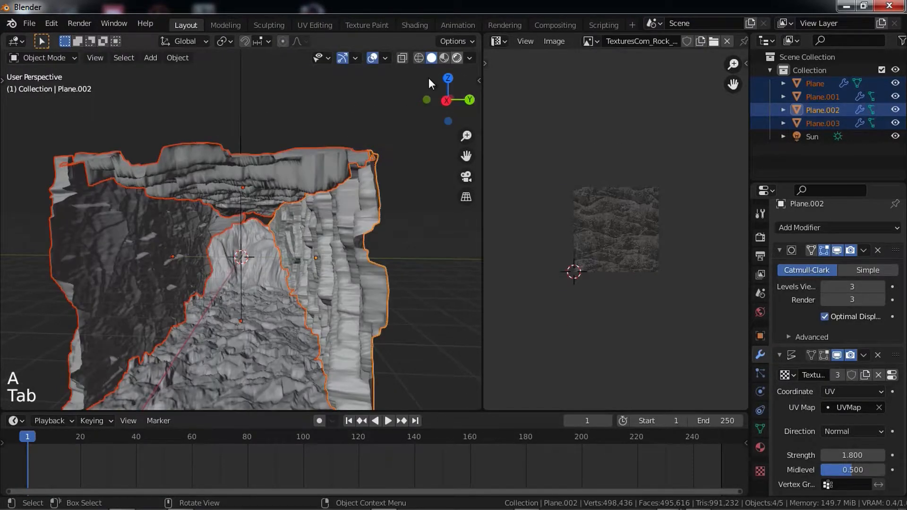
# - Switch the viewport to rendered shading and reposition the Sun light relative to the cave
pyautogui.click(457, 58)
pyautogui.moveTo(327, 189)
pyautogui.mouseDown(button='middle')
pyautogui.moveTo(273, 248)
pyautogui.moveTo(213, 245)
pyautogui.mouseUp(button='middle')
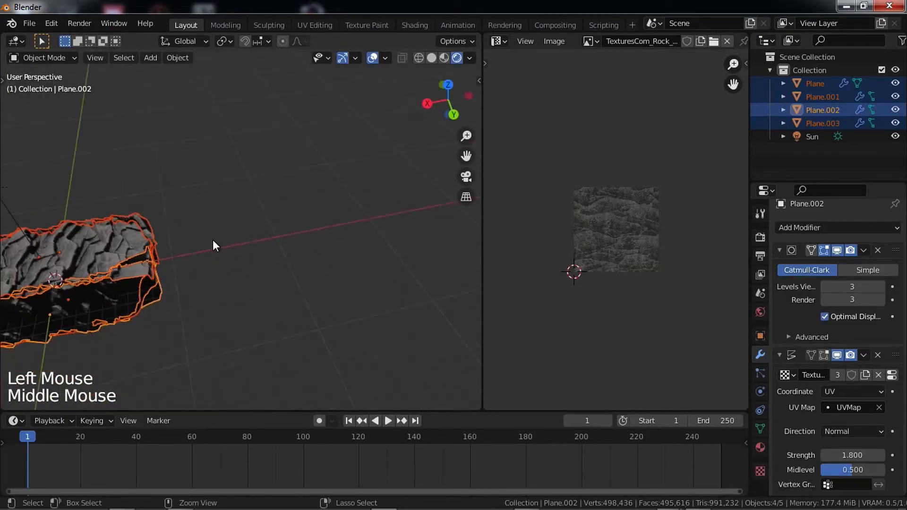
pyautogui.hotkey('shift', '`')
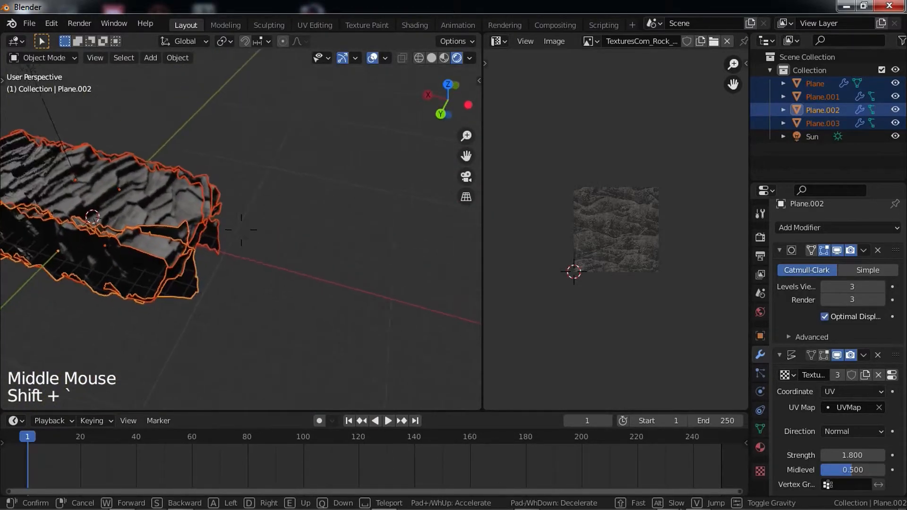
pyautogui.click(222, 141)
pyautogui.click(260, 132)
pyautogui.press('g')
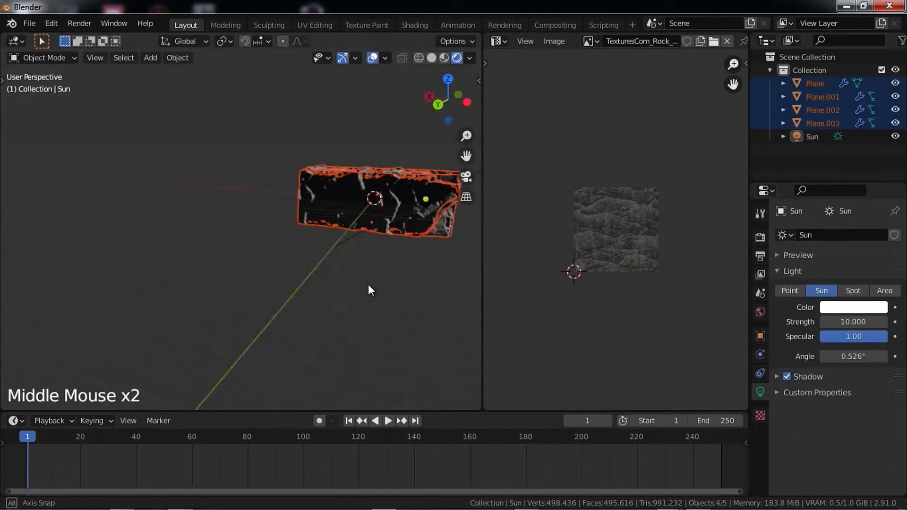
# - Unwrap the full geometry of all four cave planes with Smart UV Project, using the 66° angle limit and zero island margin
pyautogui.scroll(2, 291, 257)
pyautogui.moveTo(297, 271); pyautogui.dragTo(253, 262, button='middle')
pyautogui.press('Tab')
pyautogui.keyDown('shift'); pyautogui.click(274, 251); pyautogui.keyUp('shift')
pyautogui.press('Tab')
pyautogui.press('a')
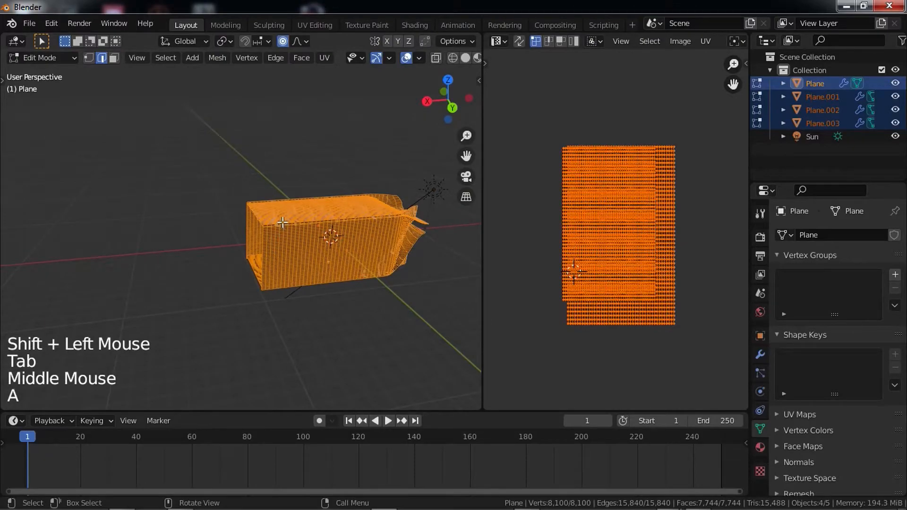
pyautogui.press('u')
pyautogui.click(283, 224)
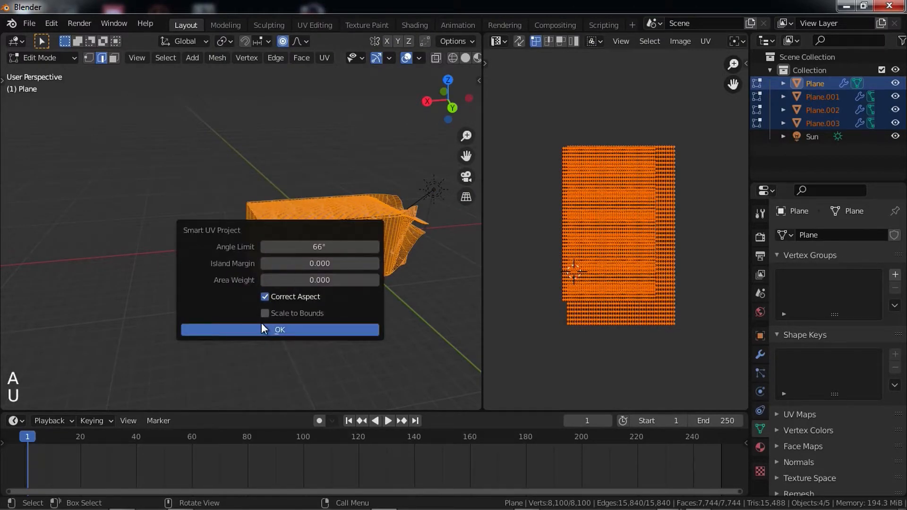
pyautogui.click(373, 330)
pyautogui.press('Tab')
# - Select all the cave planes' UVs and scale them up well beyond the image tile
pyautogui.moveTo(291, 289); pyautogui.dragTo(274, 274, button='middle')
pyautogui.scroll(2, 229, 283)
pyautogui.press('Tab')
pyautogui.press('a')
pyautogui.press('s')
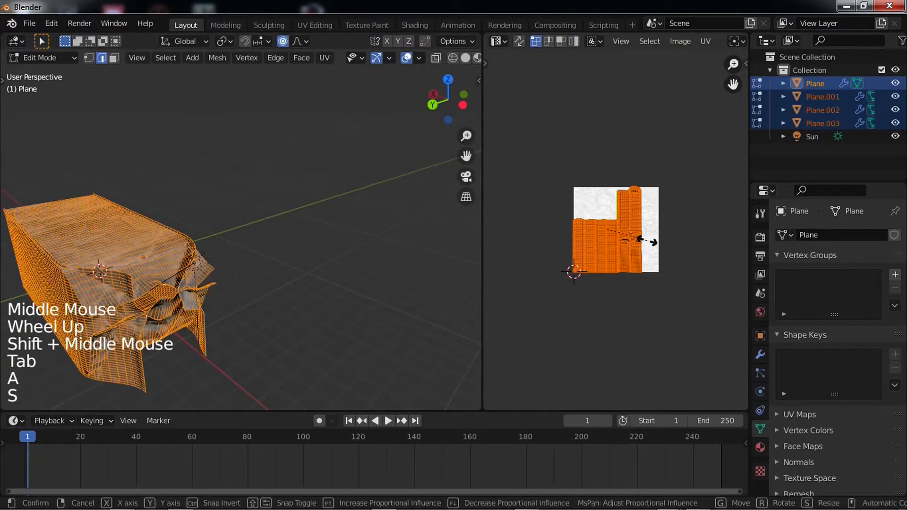
pyautogui.click(726, 247)
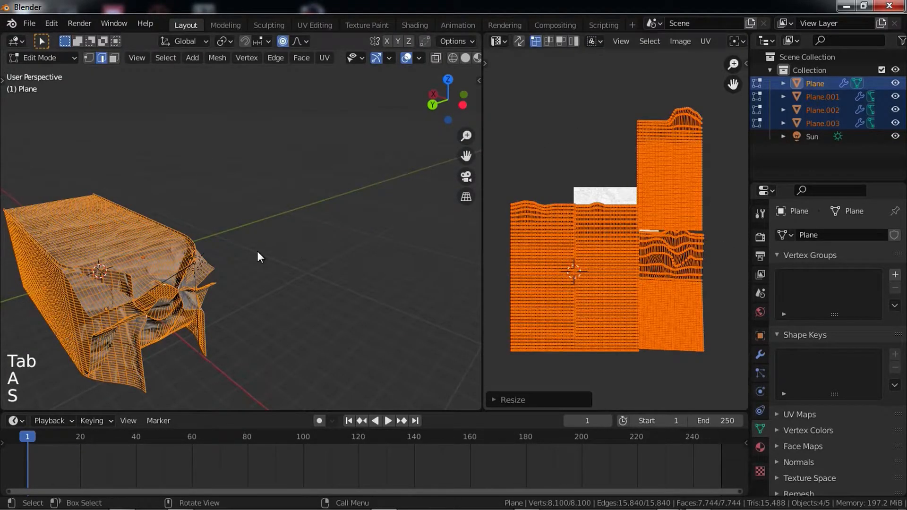
# - Examine the rescaled rock texture in Object Mode by flying through the inside of the cave
pyautogui.press('Tab')
pyautogui.moveTo(257, 251); pyautogui.dragTo(279, 266, button='middle')
pyautogui.scroll(2, 248, 286)
pyautogui.scroll(1, 249, 288)
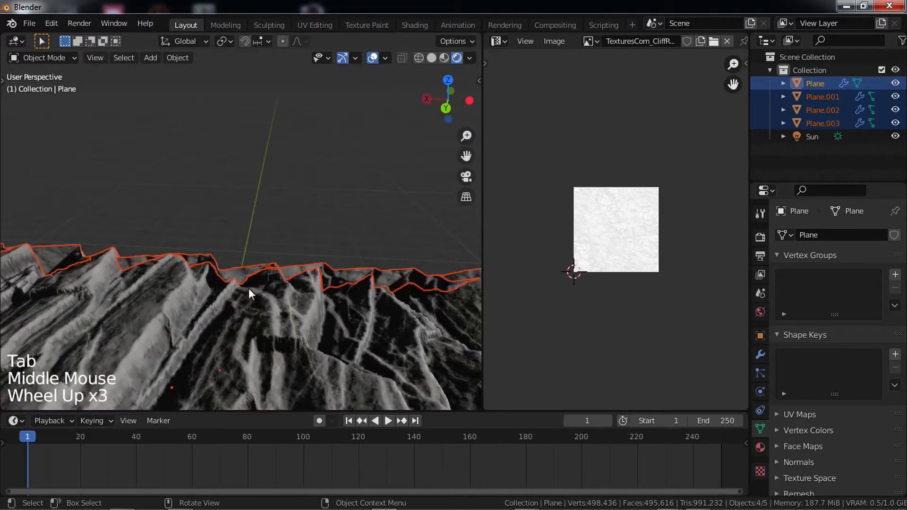
pyautogui.hotkey('shift', '`')
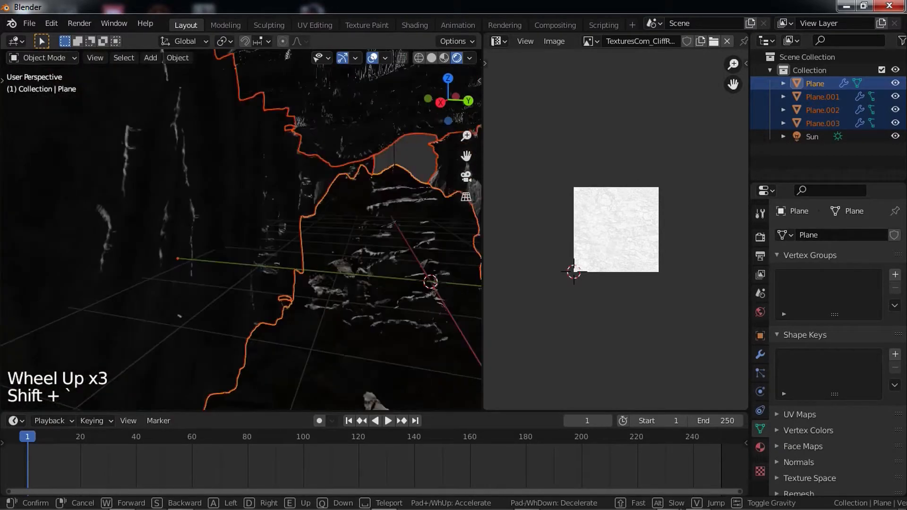
pyautogui.click(242, 235)
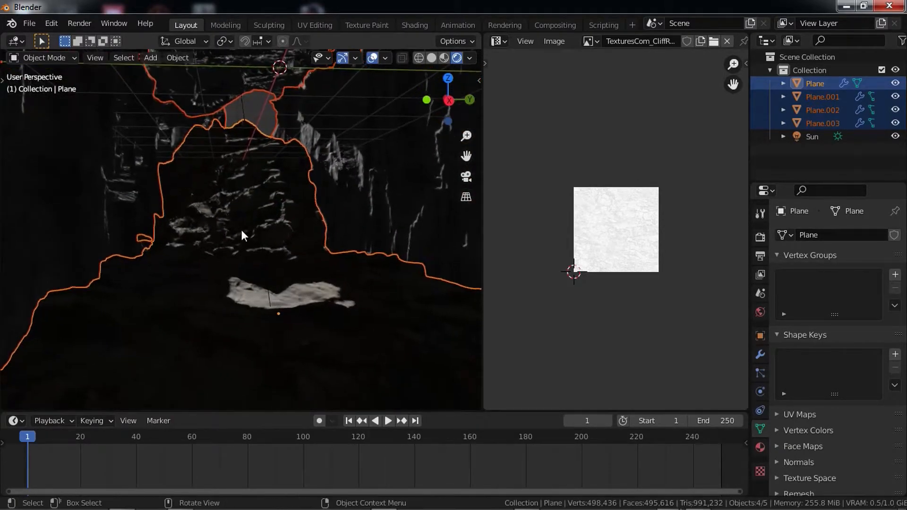
# - Delete the Sun light from the scene
pyautogui.click(262, 113)
pyautogui.moveTo(274, 141); pyautogui.dragTo(345, 157, button='middle')
pyautogui.scroll(-5, 242, 168)
pyautogui.click(224, 195)
pyautogui.press('x')
pyautogui.click(241, 192)
# - Select the floor plane and show its material's texture nodes in a Shader Editor in place of the UV Editor
pyautogui.click(181, 295)
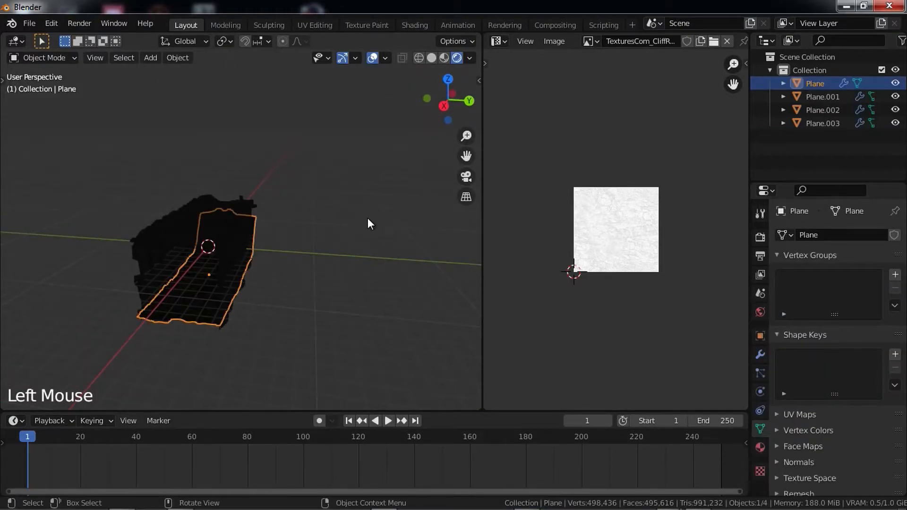
pyautogui.click(499, 41)
pyautogui.click(140, 156)
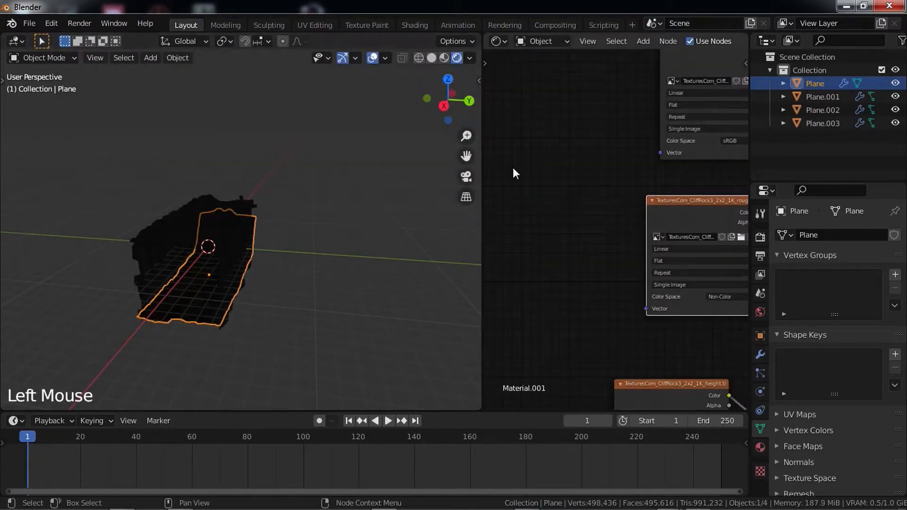
pyautogui.moveTo(512, 167); pyautogui.dragTo(491, 151, button='middle')
pyautogui.scroll(-4, 516, 206)
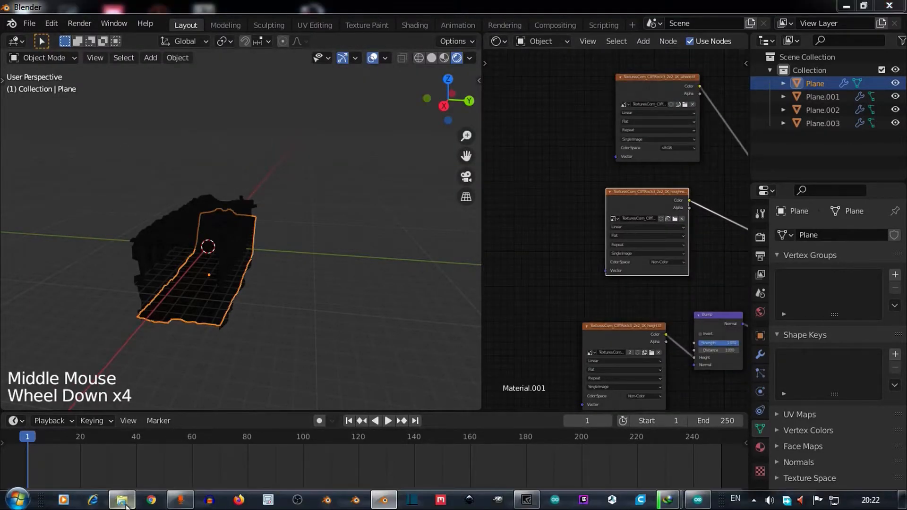
# - Bring the CliffVolcanic_2K albedo and height and the CliffMountain2_1K roughness images from the Batu folder into the floor material's node tree
pyautogui.click(123, 500)
pyautogui.moveTo(499, 244); pyautogui.dragTo(502, 161)
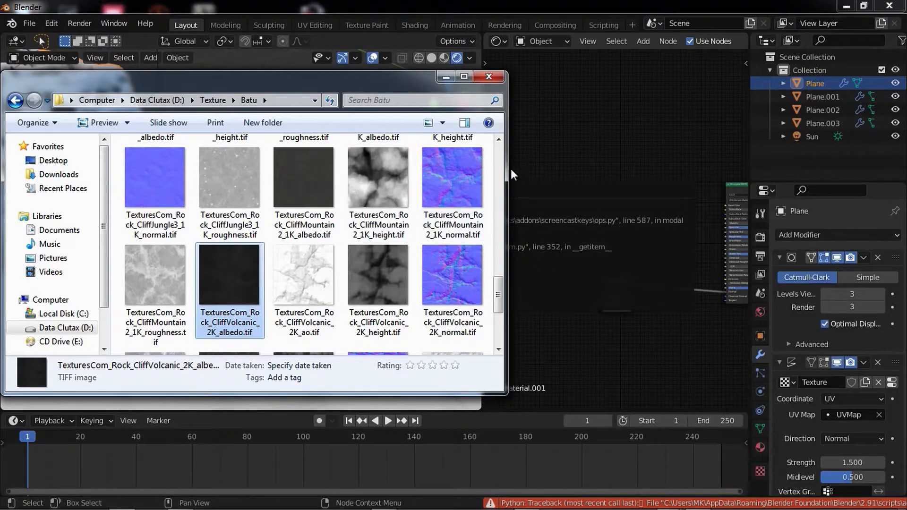
pyautogui.moveTo(265, 288); pyautogui.dragTo(576, 170)
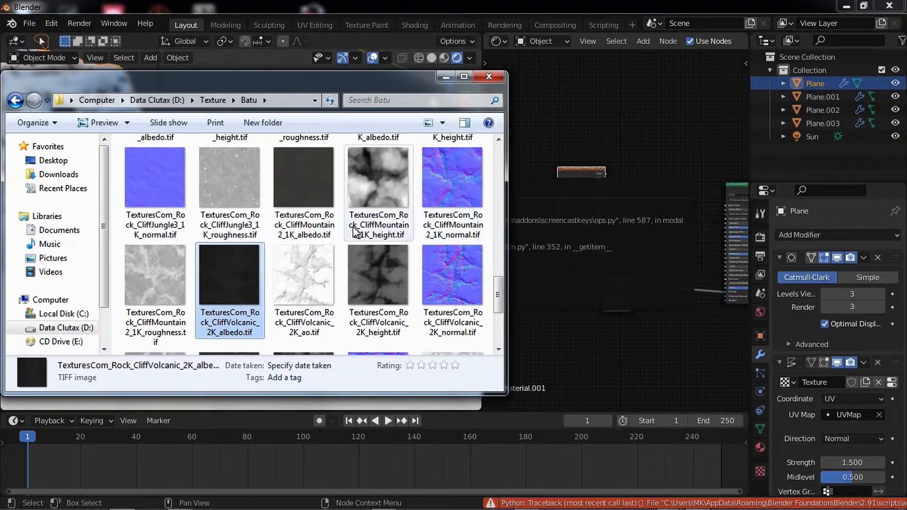
pyautogui.moveTo(378, 277); pyautogui.dragTo(567, 298)
pyautogui.moveTo(155, 276); pyautogui.dragTo(588, 296)
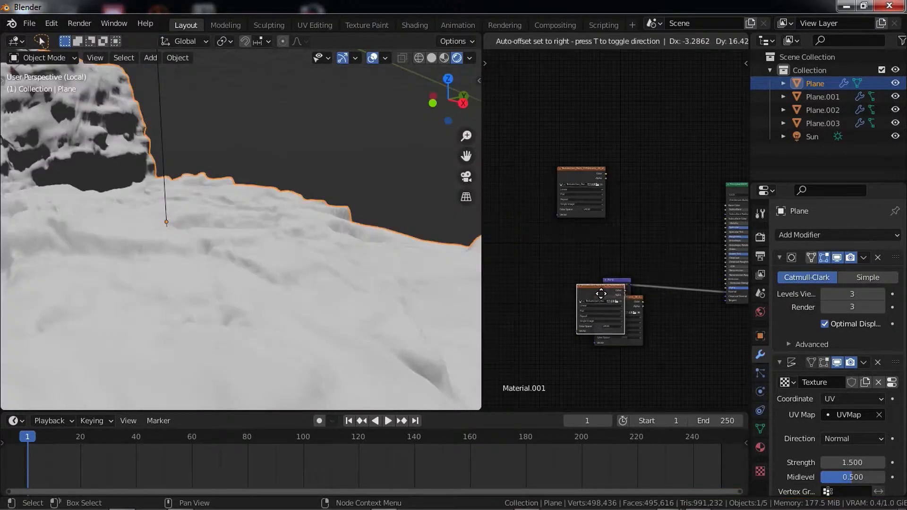
pyautogui.click(557, 246)
pyautogui.scroll(2, 575, 174)
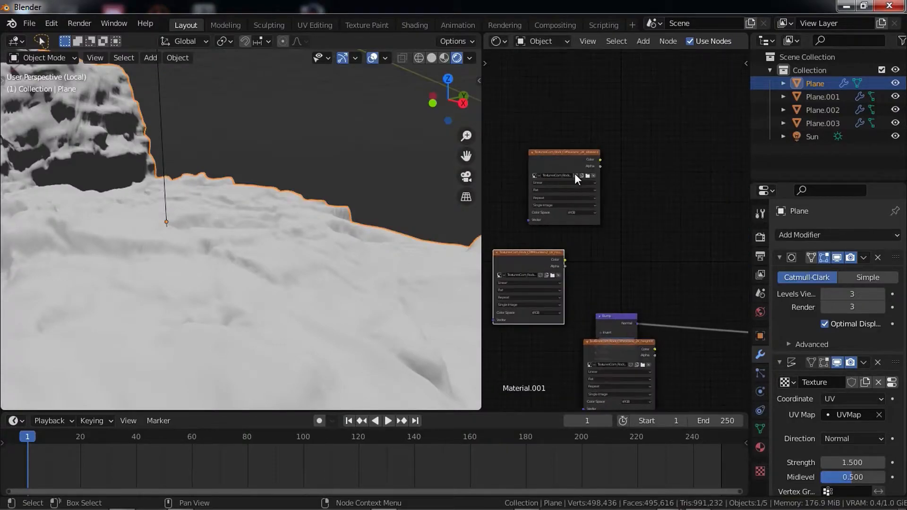
# - Connect the albedo image to Base Color and the roughness image to Roughness, with the roughness color space set to Non-Color
pyautogui.moveTo(551, 162); pyautogui.dragTo(729, 209)
pyautogui.moveTo(513, 259); pyautogui.dragTo(729, 257)
pyautogui.click(629, 296)
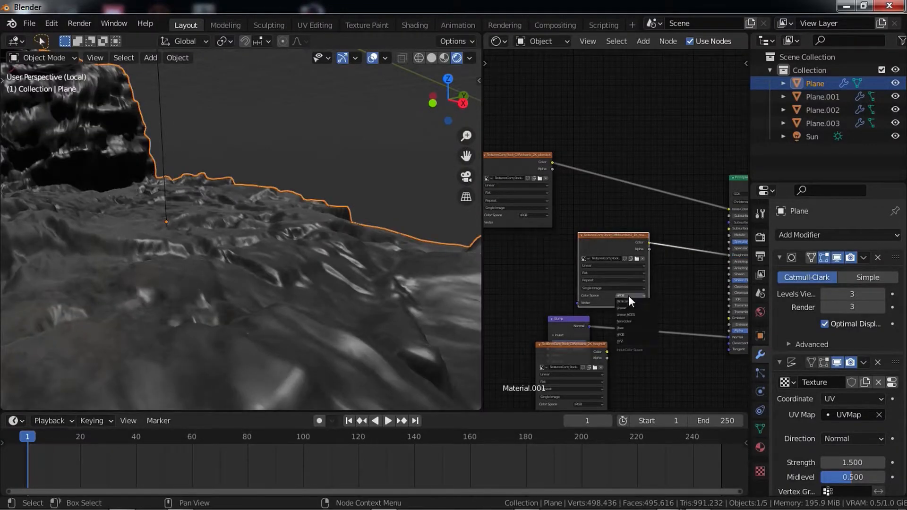
pyautogui.click(629, 322)
# - Connect the height image's color to the Bump node's Height input and set its color space to Non-Color
pyautogui.moveTo(622, 298); pyautogui.dragTo(679, 235, button='middle')
pyautogui.moveTo(637, 292); pyautogui.dragTo(569, 290)
pyautogui.moveTo(567, 290); pyautogui.dragTo(605, 294)
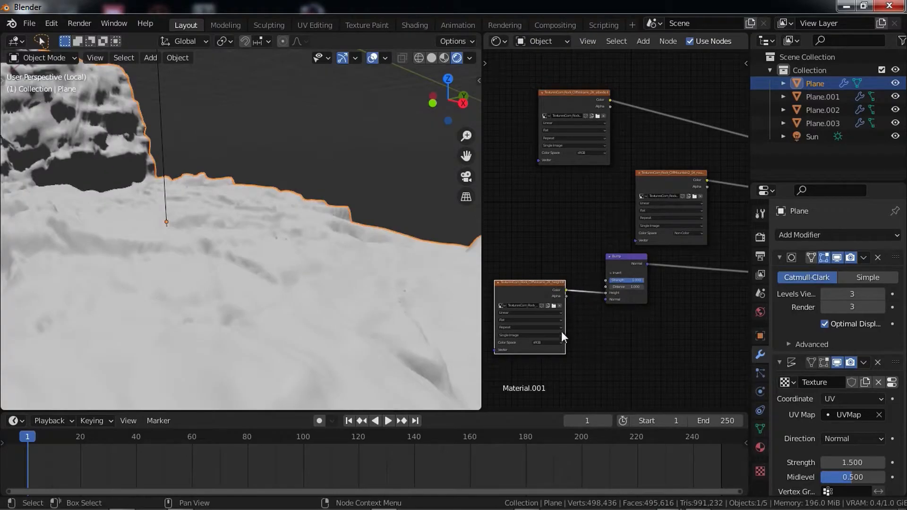
pyautogui.press('n')
pyautogui.press('n')
pyautogui.click(557, 341)
pyautogui.click(554, 369)
# - Examine the newly textured floor surface and its node setup from several angles
pyautogui.moveTo(326, 228); pyautogui.dragTo(326, 245, button='middle')
pyautogui.moveTo(524, 182); pyautogui.dragTo(407, 217, button='middle')
pyautogui.moveTo(331, 215); pyautogui.dragTo(359, 231, button='middle')
pyautogui.moveTo(648, 197); pyautogui.dragTo(564, 255, button='middle')
pyautogui.moveTo(440, 189); pyautogui.dragTo(520, 207, button='middle')
pyautogui.moveTo(611, 177); pyautogui.dragTo(594, 186, button='middle')
pyautogui.moveTo(378, 212); pyautogui.dragTo(397, 158, button='middle')
# - Unwrap the whole floor plane again with Smart UV Project
pyautogui.press('Tab')
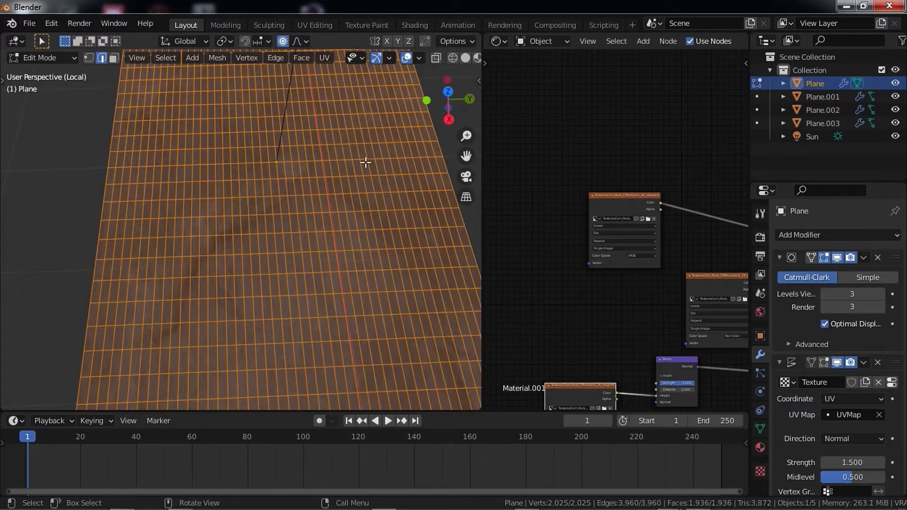
pyautogui.press('Tab')
pyautogui.press('Tab')
pyautogui.moveTo(314, 206); pyautogui.dragTo(292, 215, button='middle')
pyautogui.press('u')
pyautogui.click(291, 215)
pyautogui.click(259, 326)
pyautogui.moveTo(321, 301); pyautogui.dragTo(410, 137, button='middle')
# - Show the floor's UVs in the UV Editor, scale them up beyond the image tile and turn off proportional editing
pyautogui.click(498, 39)
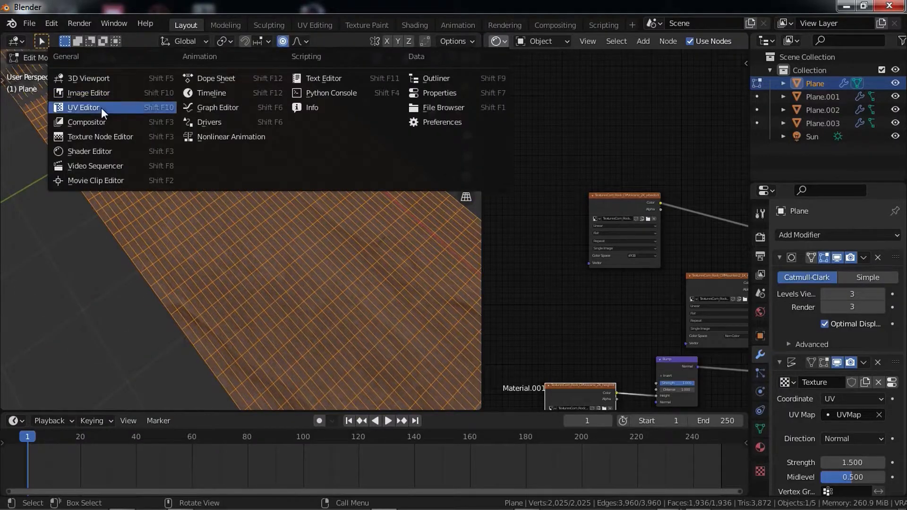
pyautogui.click(101, 108)
pyautogui.scroll(-2, 577, 211)
pyautogui.press('s')
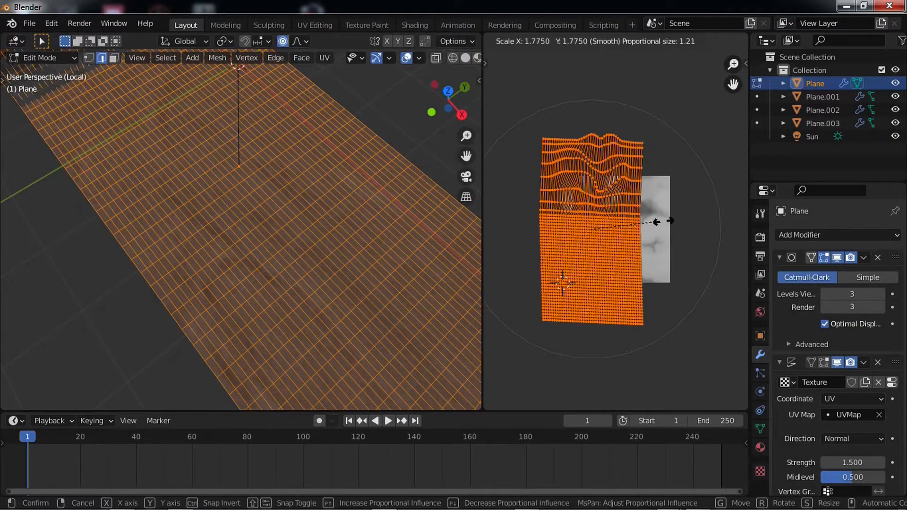
pyautogui.click(685, 222)
pyautogui.press('o')
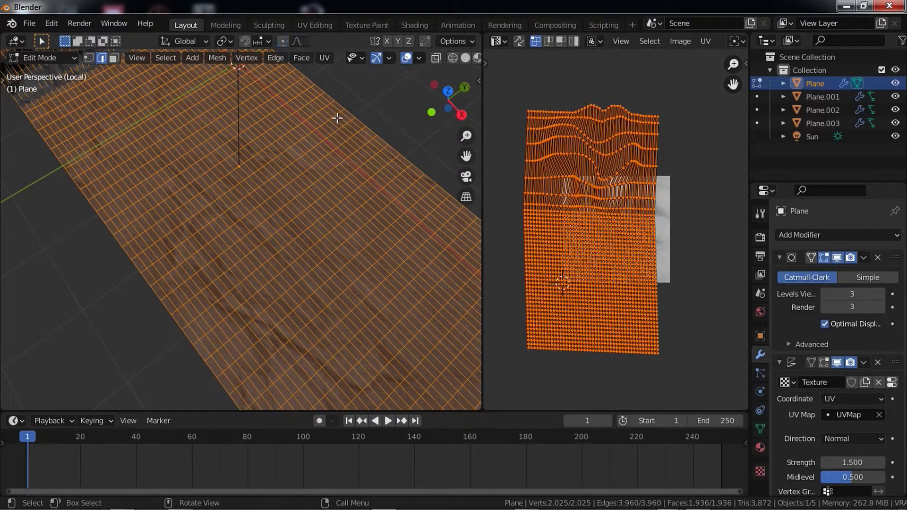
pyautogui.press('Tab')
pyautogui.moveTo(227, 142); pyautogui.dragTo(222, 220, button='middle')
pyautogui.moveTo(361, 281); pyautogui.dragTo(382, 273, button='middle')
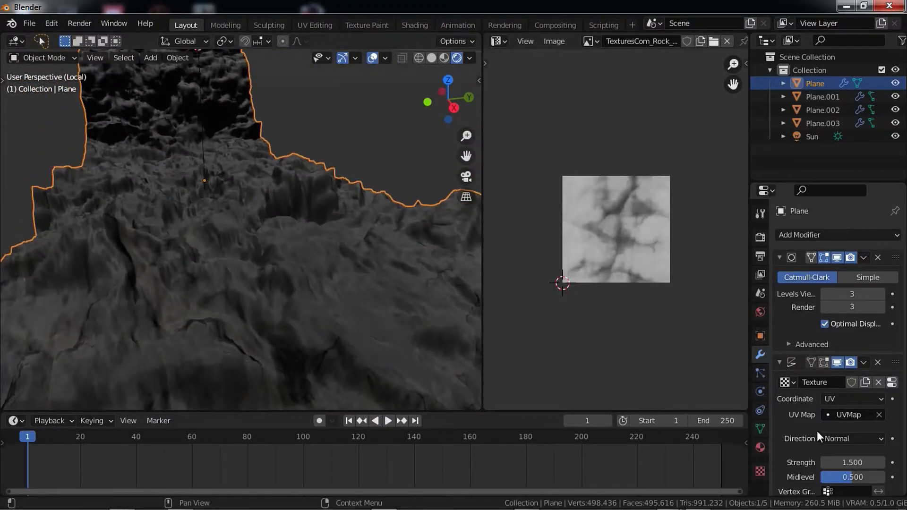
# - Set the image of the floor's Displace texture to the TexturesCom_Rock_CliffVolcanic_2K height map
pyautogui.click(838, 401)
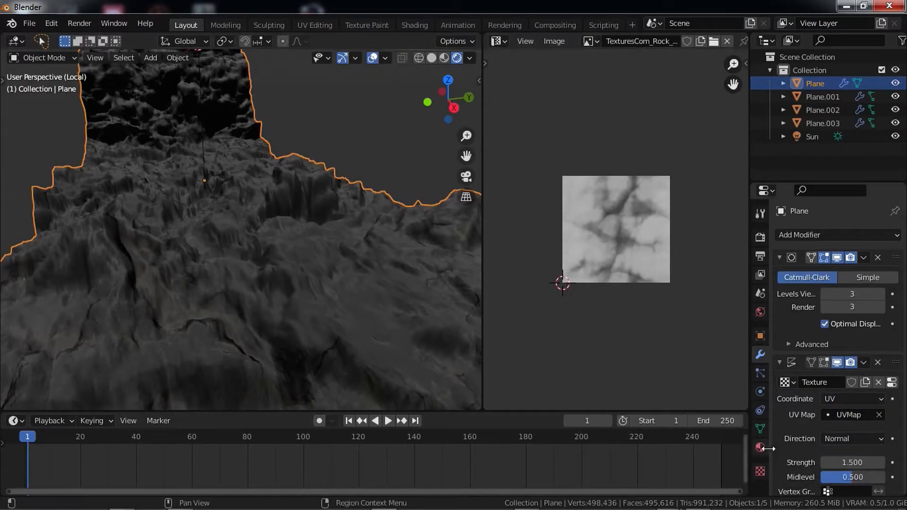
pyautogui.click(761, 472)
pyautogui.scroll(-1, 811, 390)
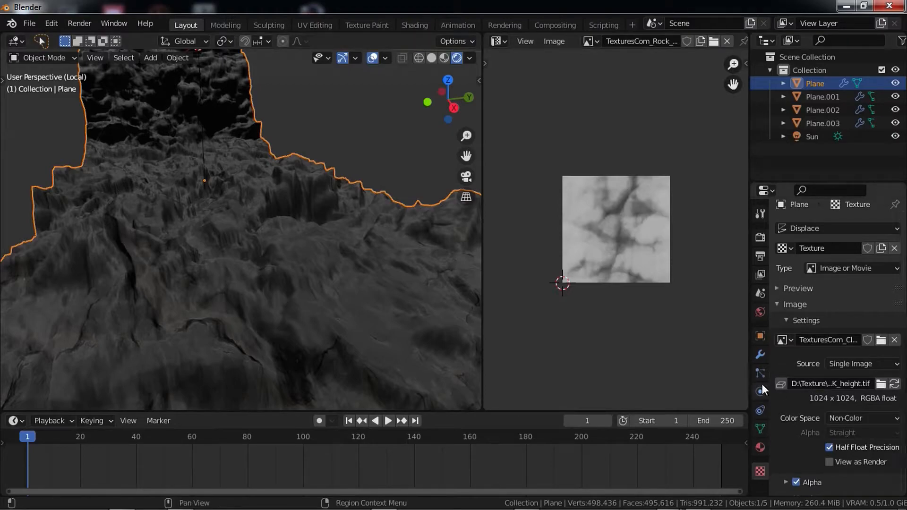
pyautogui.click(779, 338)
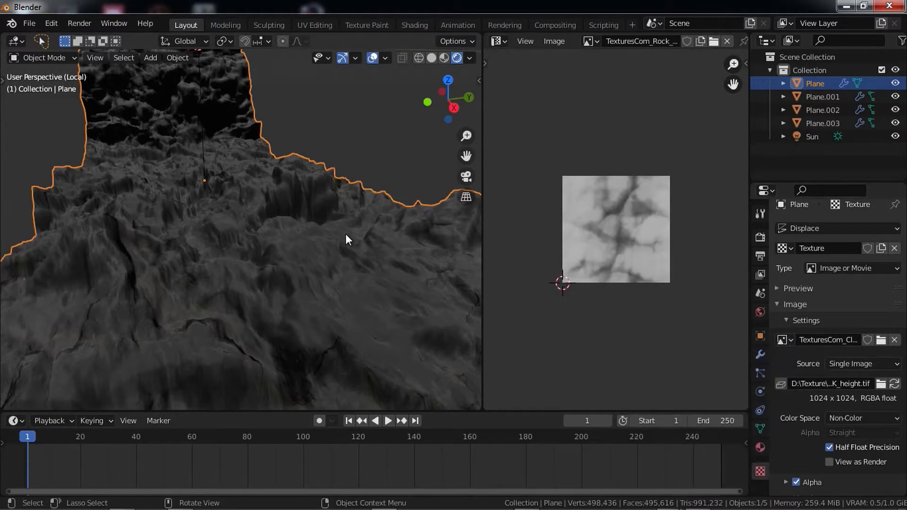
pyautogui.click(781, 340)
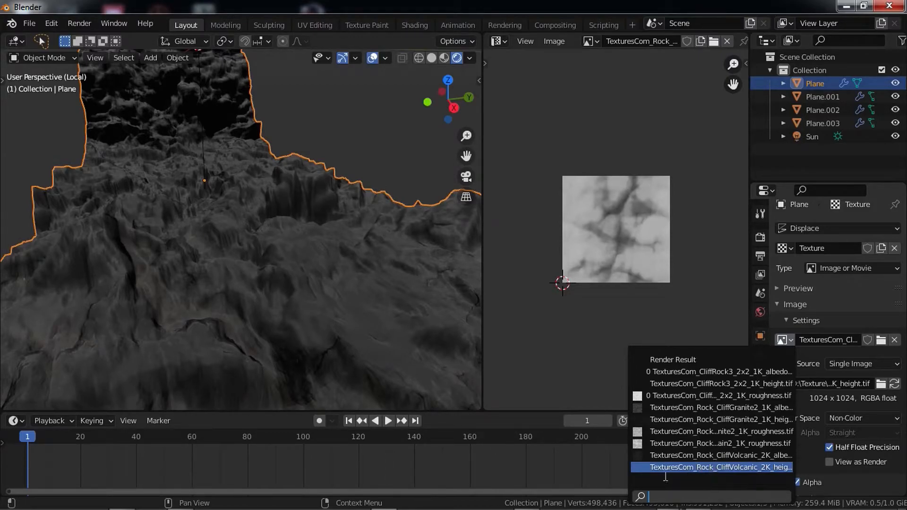
pyautogui.click(697, 468)
# - Apply all transforms to the floor plane
pyautogui.moveTo(368, 299); pyautogui.dragTo(290, 264, button='middle')
pyautogui.press('Tab')
pyautogui.press('Tab')
pyautogui.hotkey('ctrl', 'a')
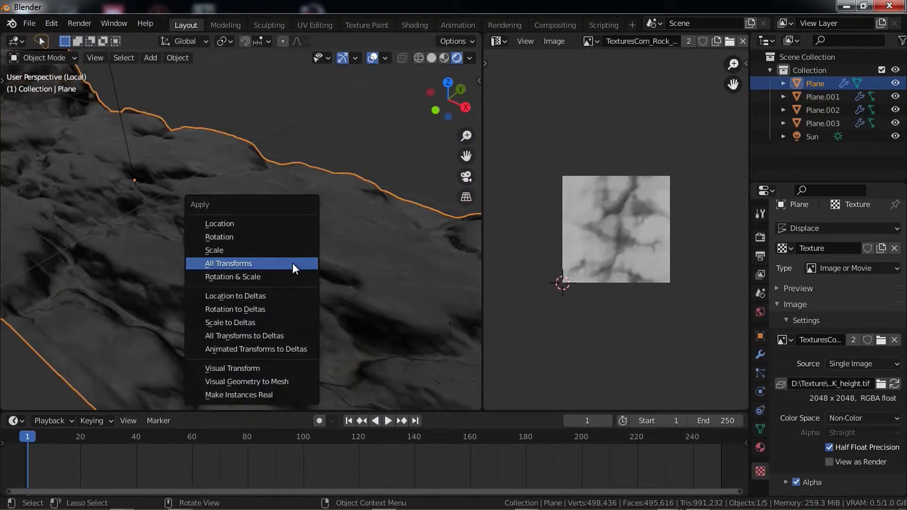
pyautogui.click(293, 263)
# - Redo the floor plane's UV unwrap with Smart UV Project now that its transforms are applied
pyautogui.press('Tab')
pyautogui.press('u')
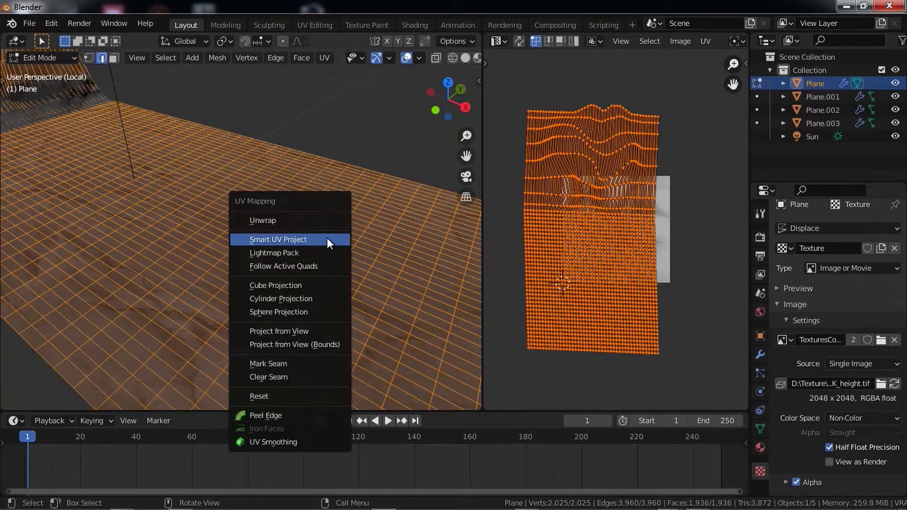
pyautogui.click(327, 239)
pyautogui.click(331, 345)
pyautogui.press('Tab')
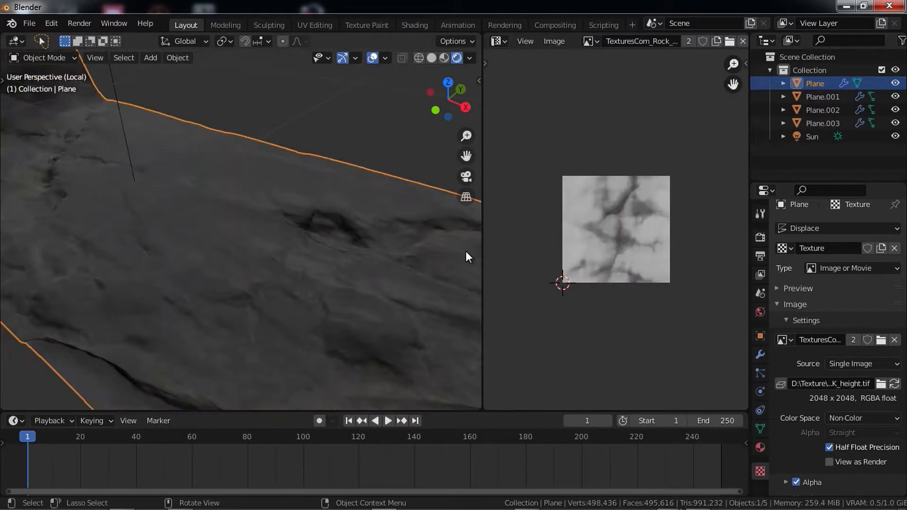
# - Scale up the floor's UVs, shift them horizontally across the image, and view the displaced floor in Object Mode
pyautogui.press('Tab')
pyautogui.press('s')
pyautogui.click(638, 252)
pyautogui.press('g')
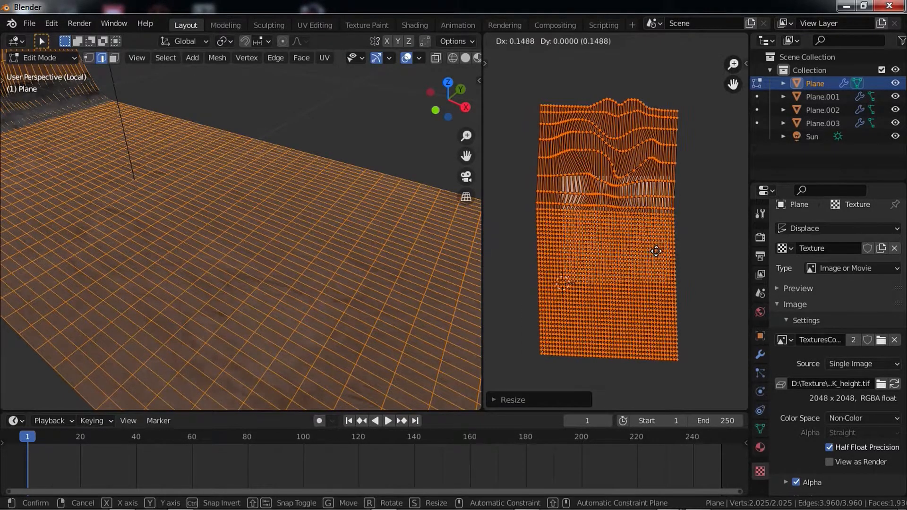
pyautogui.click(662, 251)
pyautogui.press('Tab')
pyautogui.moveTo(278, 285); pyautogui.dragTo(175, 229, button='middle')
pyautogui.moveTo(271, 228); pyautogui.dragTo(346, 246, button='middle')
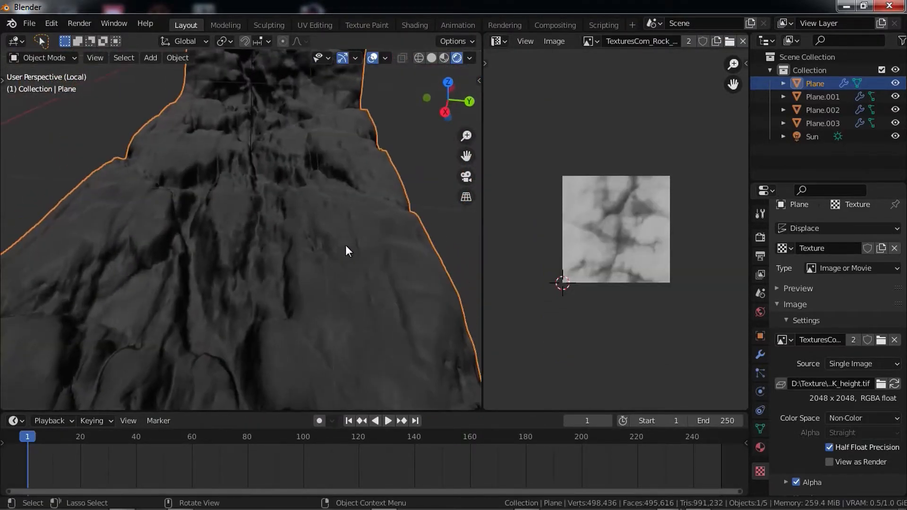
# - Join the two editor areas so that the 3D viewport takes over the UV Editor's space
pyautogui.rightClick(481, 217)
pyautogui.click(482, 215)
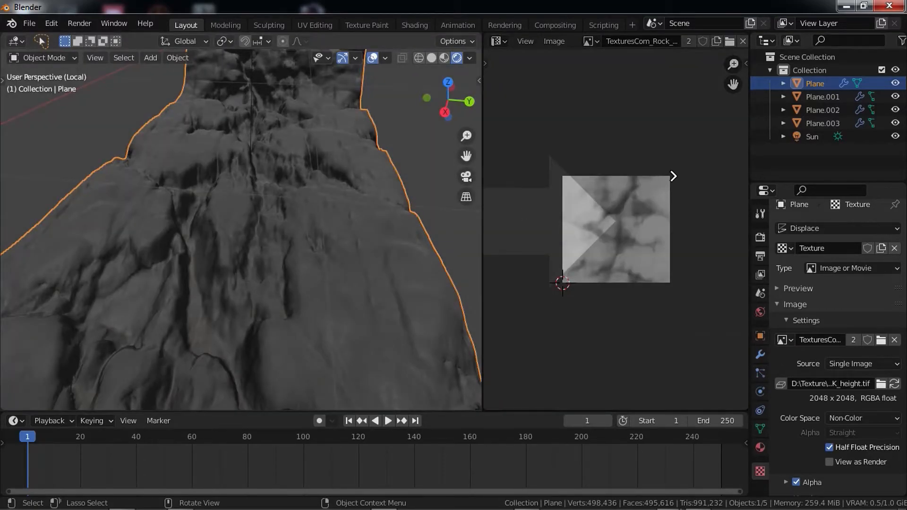
pyautogui.click(673, 175)
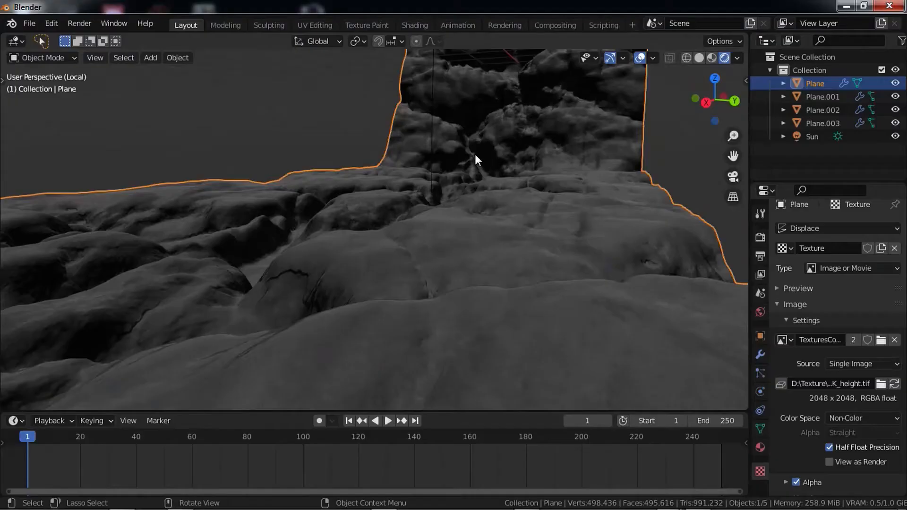
pyautogui.moveTo(478, 165); pyautogui.dragTo(421, 217, button='middle')
pyautogui.rightClick(441, 179)
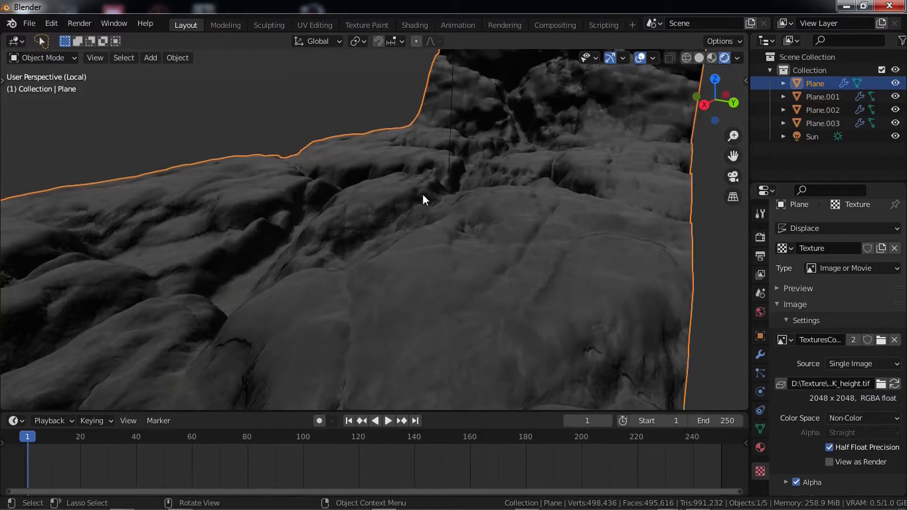
pyautogui.moveTo(502, 150); pyautogui.dragTo(472, 194, button='middle')
pyautogui.hotkey('ctrl', 's')
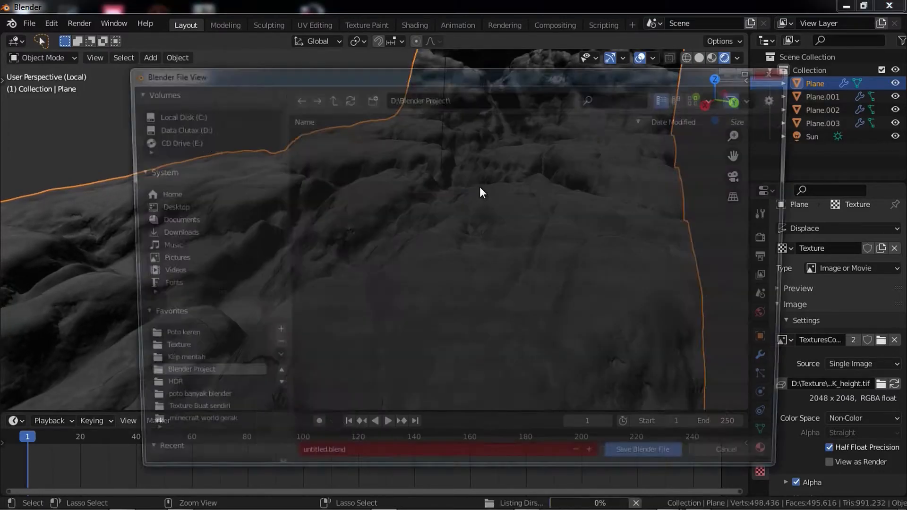
pyautogui.click(748, 467)
# - Add a plane to the scene and lower it about 3.55 m along Z to the level of the rock floor
pyautogui.moveTo(358, 169); pyautogui.dragTo(314, 152, button='middle')
pyautogui.hotkey('shift', 'a')
pyautogui.moveTo(314, 153)
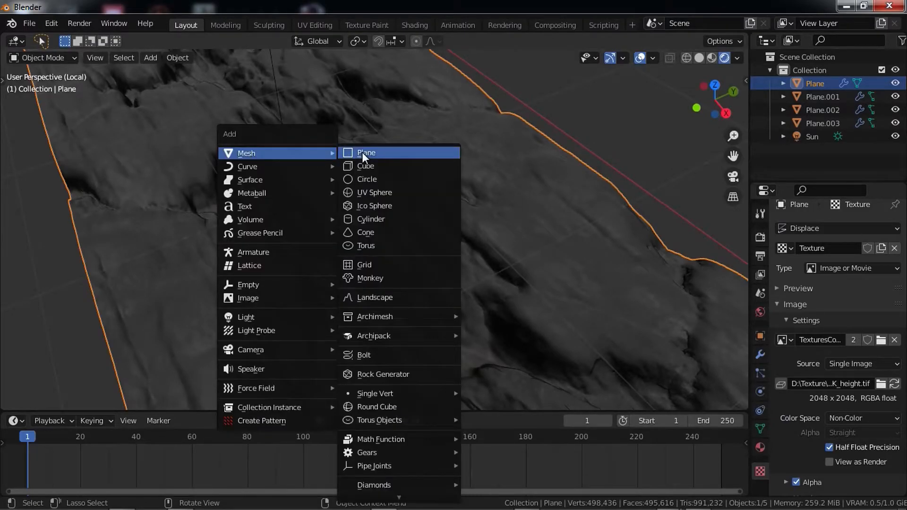
pyautogui.click(366, 153)
pyautogui.press('s')
pyautogui.rightClick(521, 173)
pyautogui.scroll(-4, 445, 165)
pyautogui.moveTo(444, 165); pyautogui.dragTo(466, 233, button='middle')
pyautogui.press('g')
pyautogui.press('z')
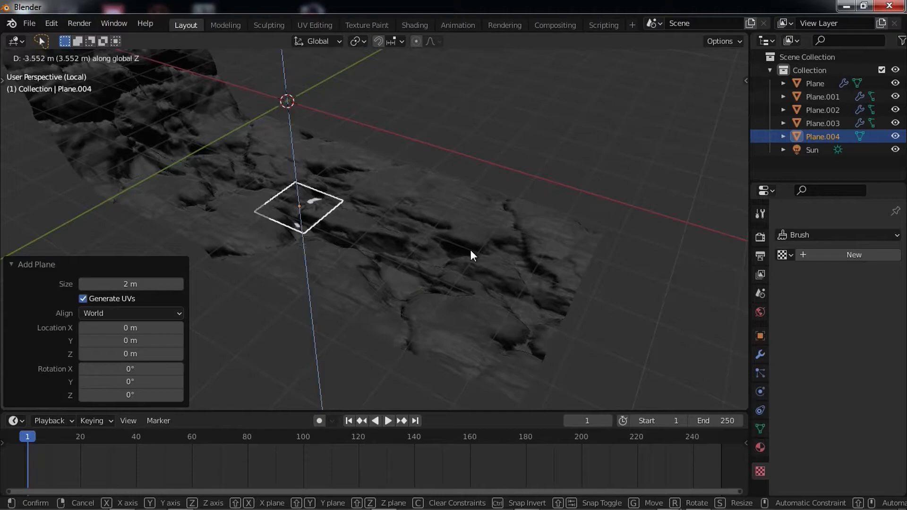
pyautogui.click(470, 249)
# - Scale the new plane up about 7.57 times and move it about 1.84 m along X over the floor
pyautogui.press('s')
pyautogui.click(511, 224)
pyautogui.press('g')
pyautogui.press('x')
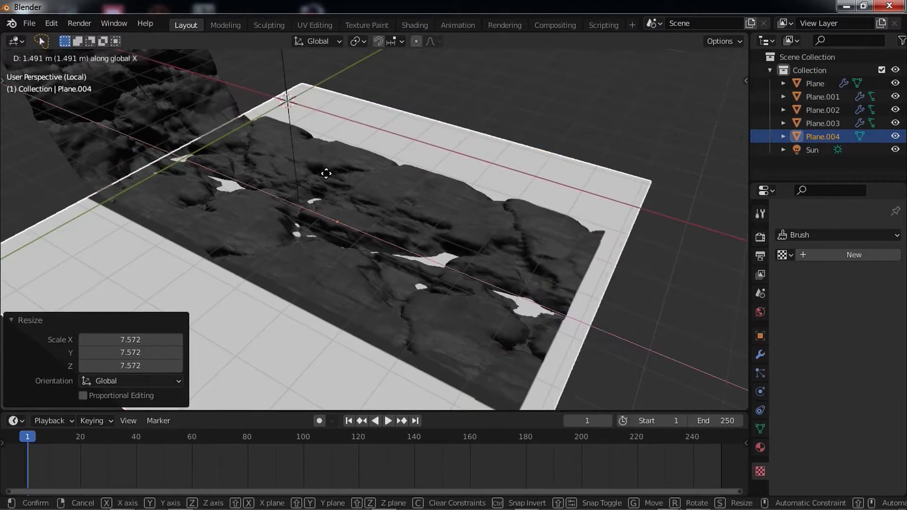
pyautogui.click(322, 160)
# - Raise the new plane about 0.05 m along Z so it fills more of the gaps between the rocks
pyautogui.press('g')
pyautogui.press('z')
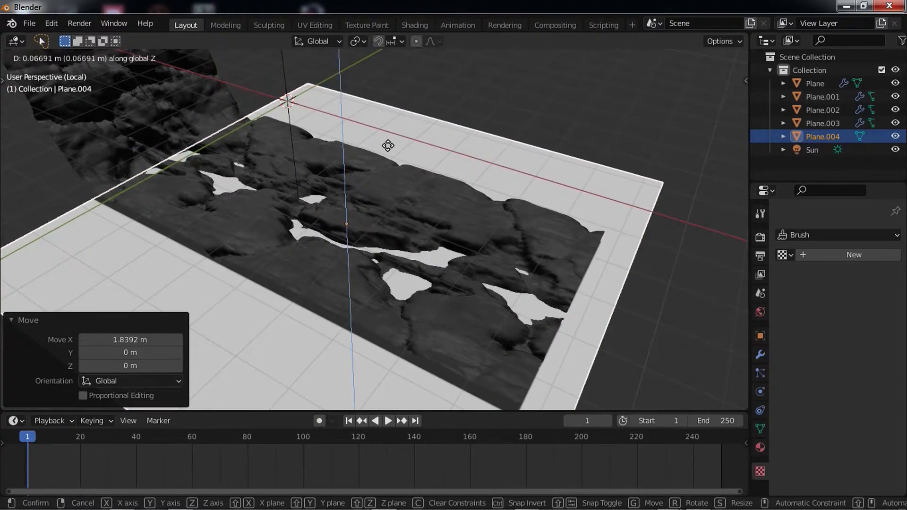
pyautogui.click(387, 155)
pyautogui.scroll(3, 379, 163)
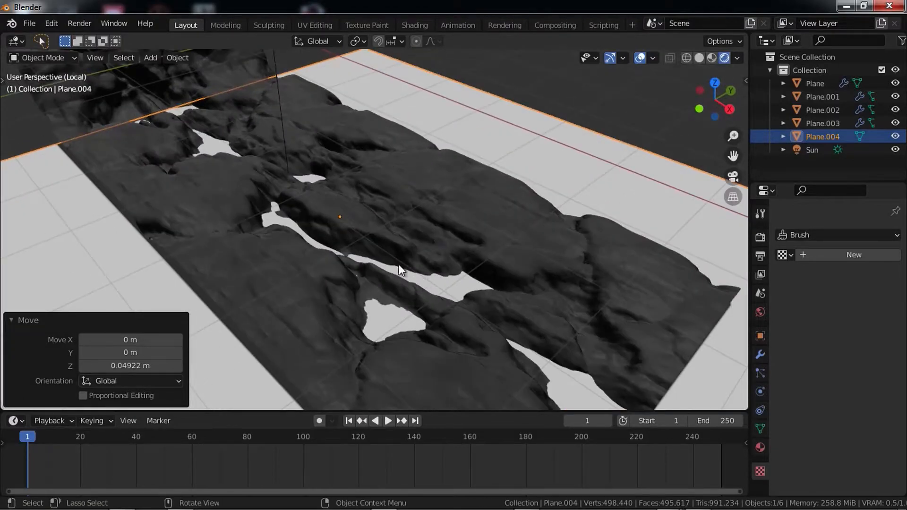
# - Give the new plane a new Principled BSDF material with roughness 0 and transmission 1
pyautogui.click(760, 447)
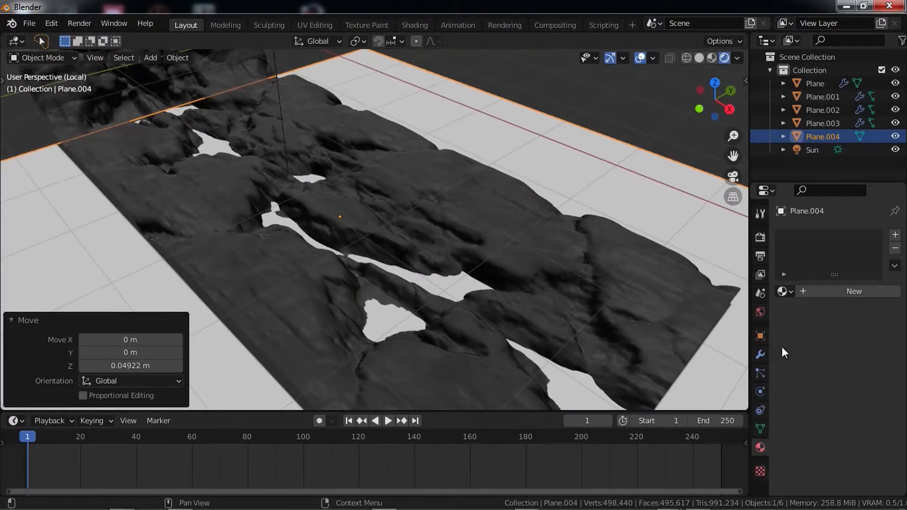
pyautogui.click(810, 294)
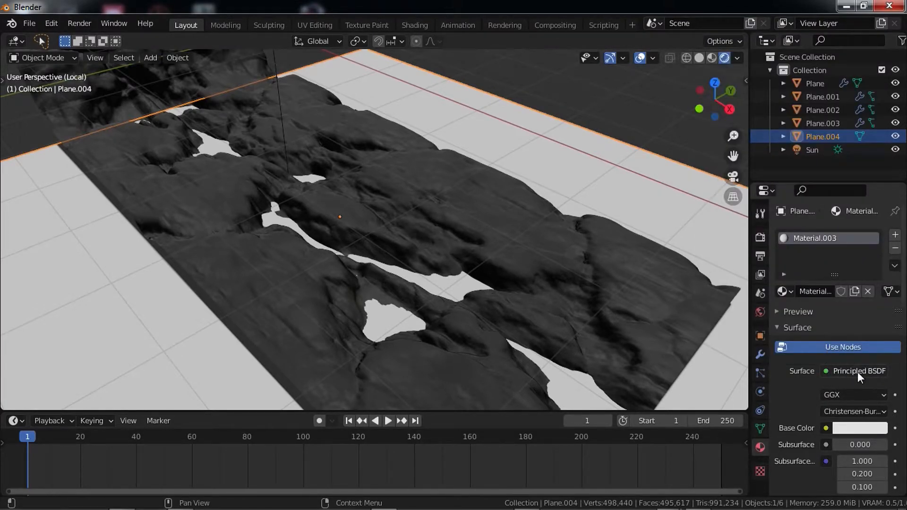
pyautogui.scroll(-10, 886, 375)
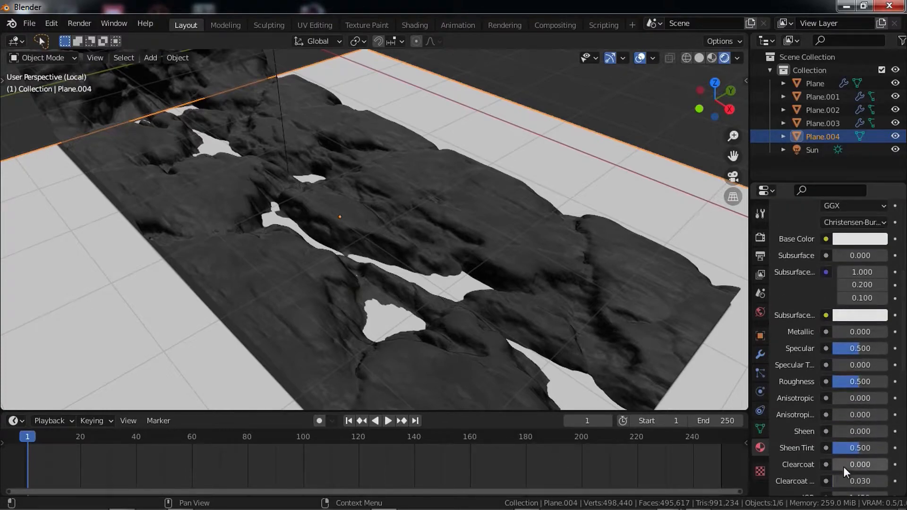
pyautogui.scroll(-5, 846, 449)
pyautogui.scroll(3, 844, 425)
pyautogui.scroll(-4, 845, 425)
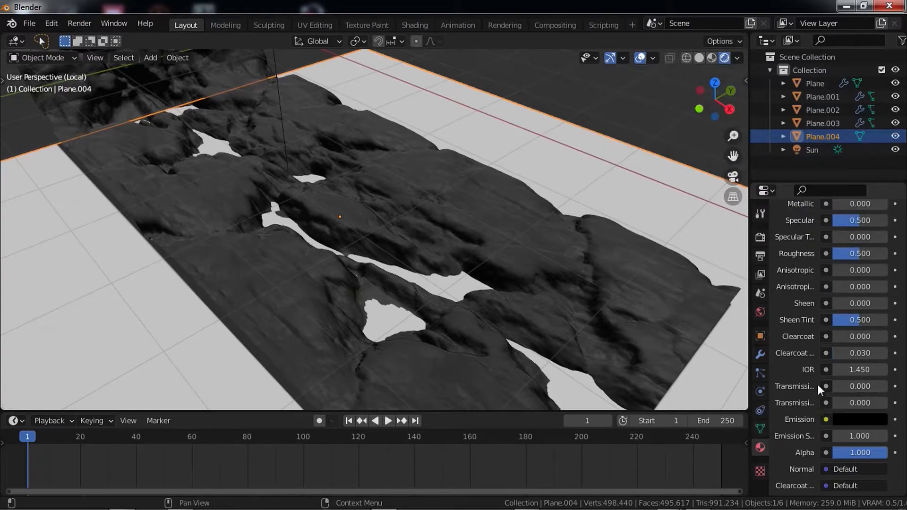
pyautogui.moveTo(857, 387); pyautogui.dragTo(887, 387)
pyautogui.moveTo(637, 330); pyautogui.dragTo(619, 332, button='middle')
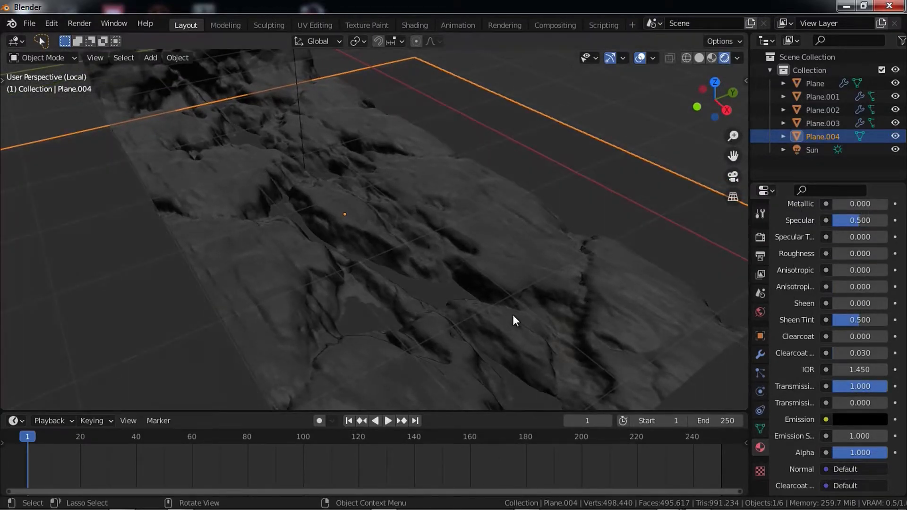
# - Set the blend mode of the new plane's material to Alpha Clip
pyautogui.moveTo(513, 314); pyautogui.dragTo(535, 290, button='middle')
pyautogui.scroll(-4, 835, 395)
pyautogui.scroll(-1, 836, 395)
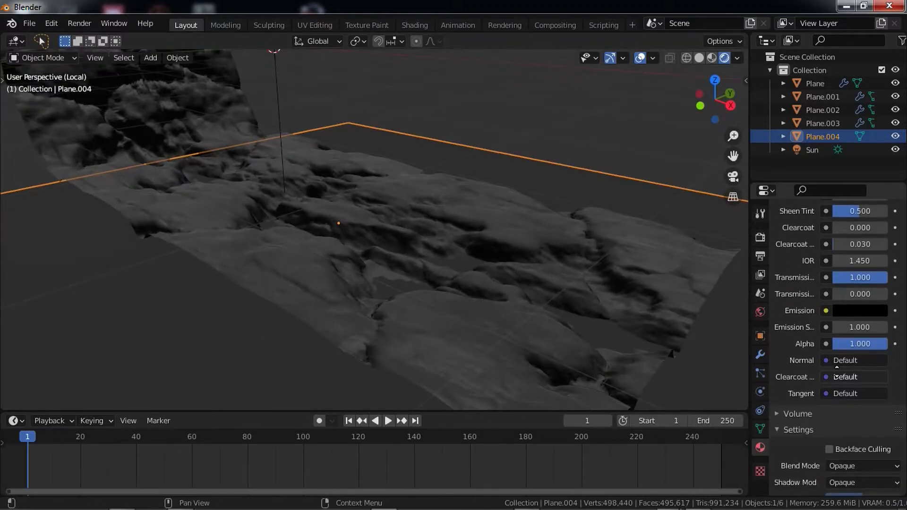
pyautogui.scroll(-1, 854, 416)
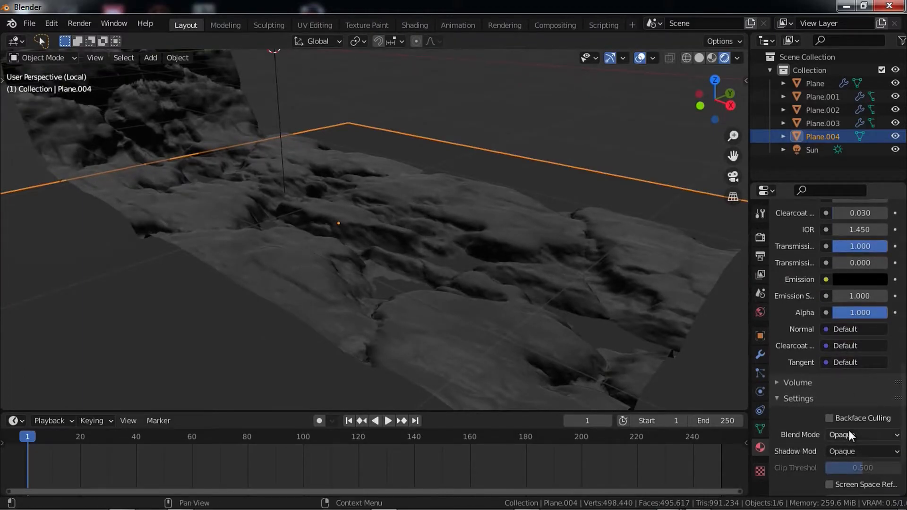
pyautogui.click(844, 435)
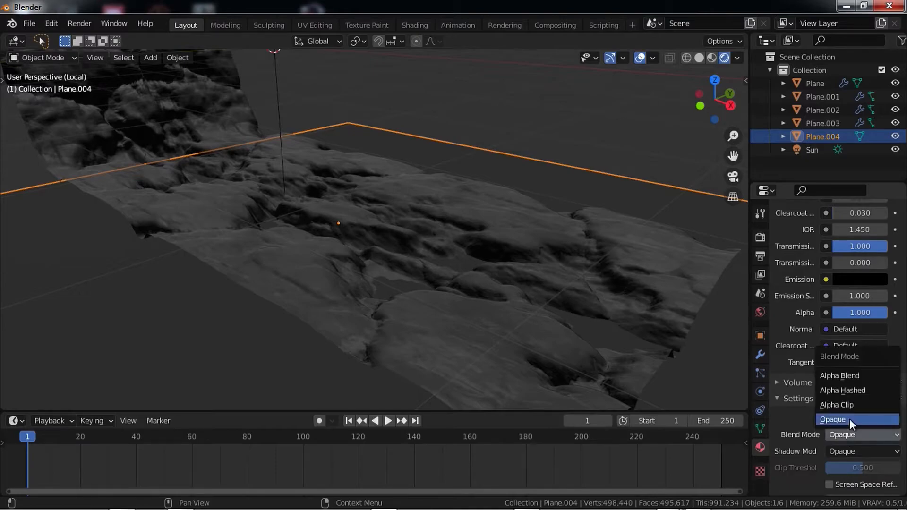
pyautogui.click(857, 405)
# - Enable Backface Culling and Screen Space Refraction in the new plane's material settings
pyautogui.moveTo(604, 331); pyautogui.dragTo(514, 352, button='middle')
pyautogui.moveTo(423, 324); pyautogui.dragTo(905, 438, button='middle')
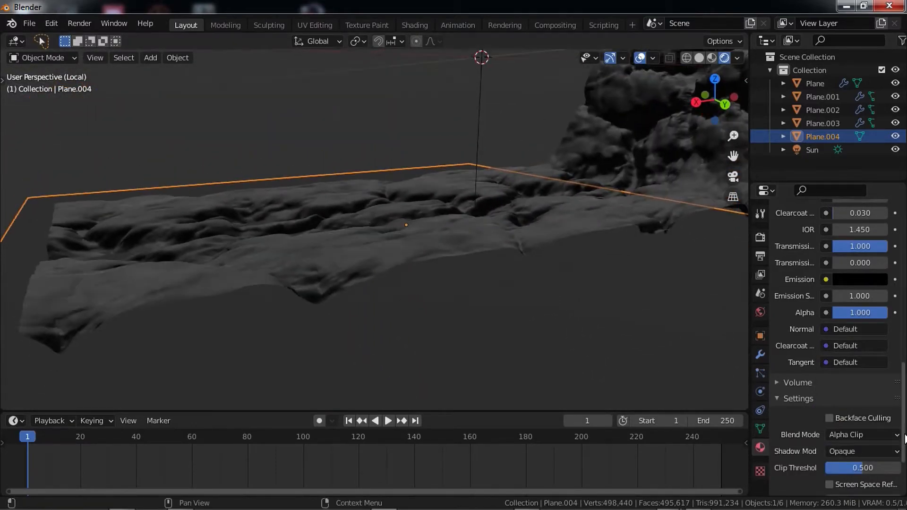
pyautogui.click(841, 418)
pyautogui.scroll(-2, 856, 434)
pyautogui.click(854, 435)
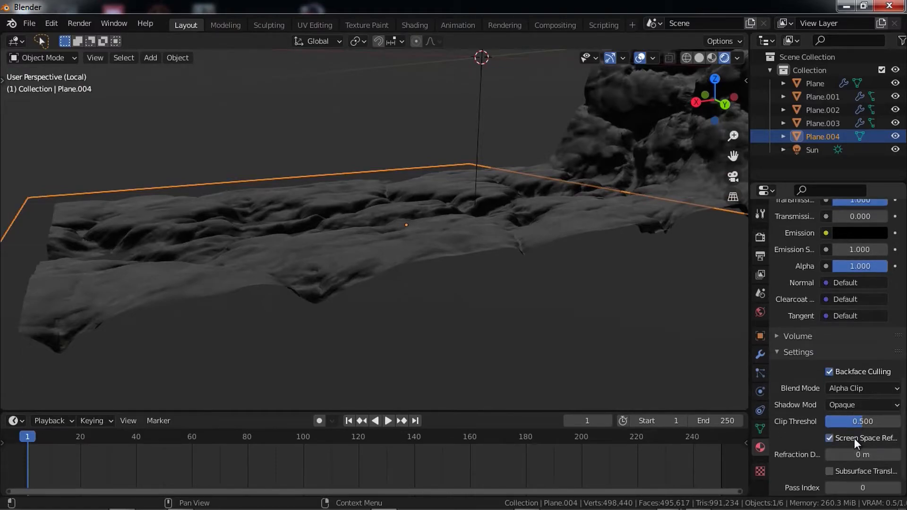
# - Enable Ambient Occlusion, Bloom, Screen Space Reflections and Motion Blur in the Eevee render settings
pyautogui.scroll(2, 846, 411)
pyautogui.scroll(10, 854, 438)
pyautogui.moveTo(705, 270); pyautogui.dragTo(728, 265, button='middle')
pyautogui.click(760, 237)
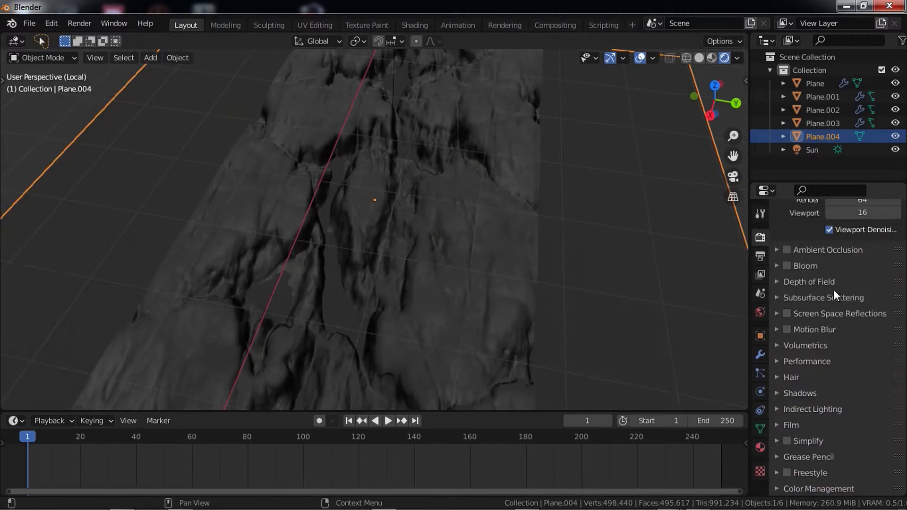
pyautogui.scroll(2, 833, 289)
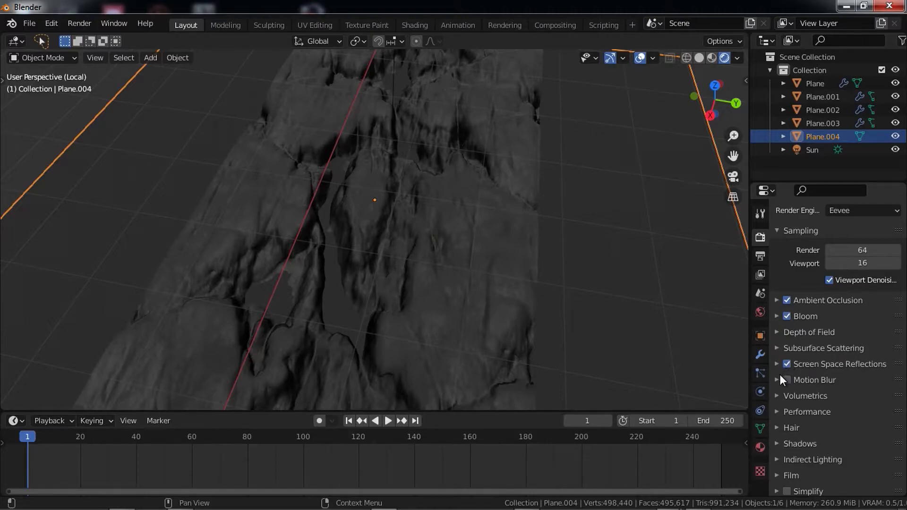
pyautogui.moveTo(626, 347); pyautogui.dragTo(659, 317, button='middle')
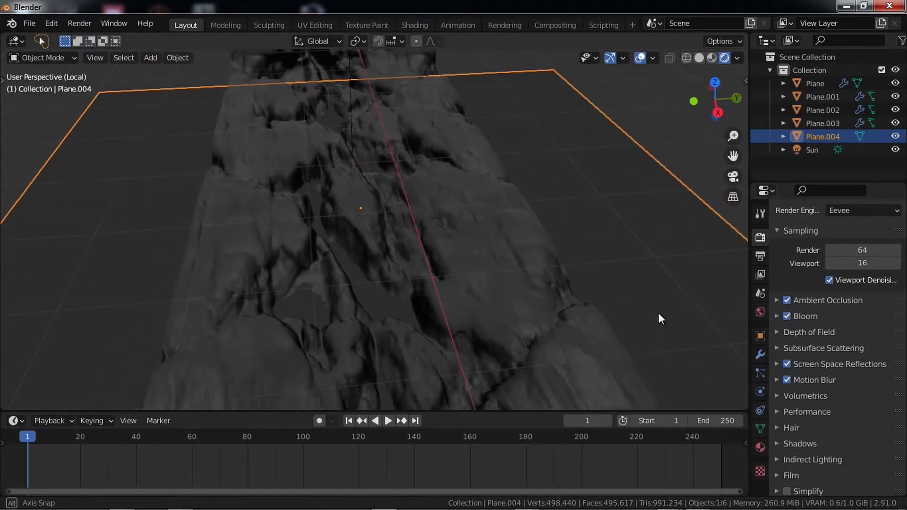
# - Enable Refraction in the Screen Space Reflections options of the render settings
pyautogui.click(822, 363)
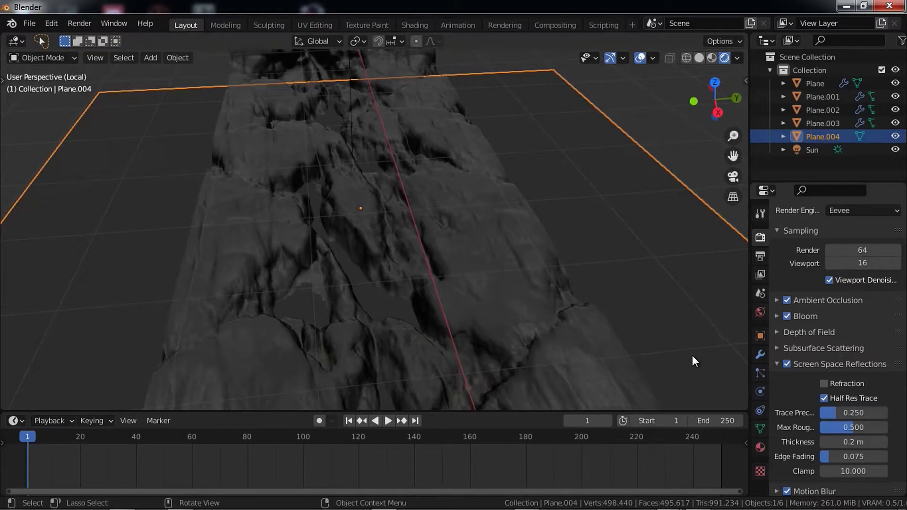
pyautogui.moveTo(597, 290); pyautogui.dragTo(487, 246, button='middle')
pyautogui.click(835, 384)
# - Turn off Backface Culling and Screen Space Refraction in the new plane's material settings
pyautogui.click(760, 448)
pyautogui.scroll(-6, 824, 228)
pyautogui.scroll(-5, 824, 228)
pyautogui.press('Tab')
pyautogui.press('e')
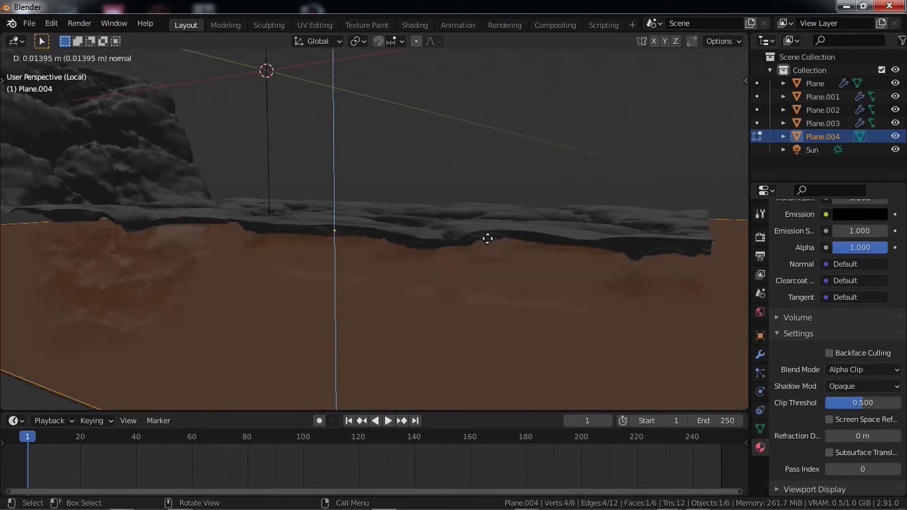
pyautogui.press('Escape')
pyautogui.press('Tab')
# - Lower the transparent plane about 0.12 m along Z within the rock floor
pyautogui.moveTo(491, 236); pyautogui.dragTo(573, 241, button='middle')
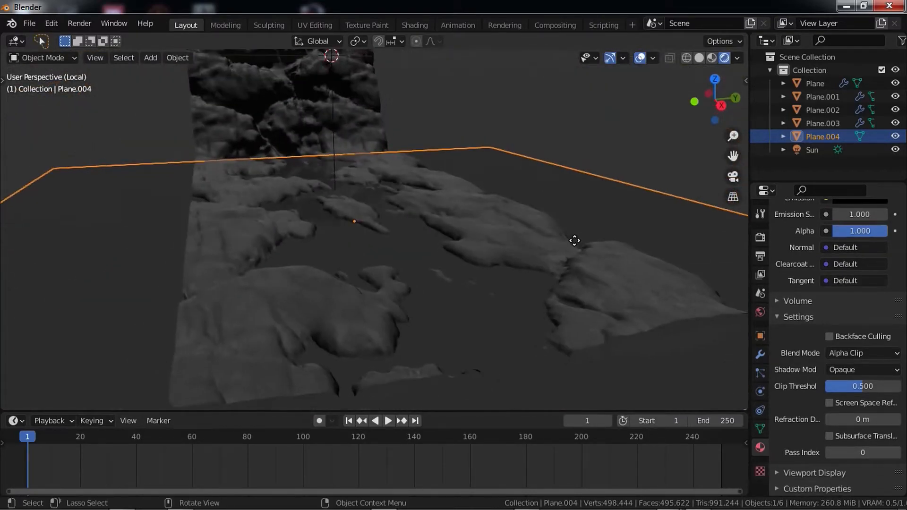
pyautogui.press('g')
pyautogui.press('z')
pyautogui.click(572, 238)
# - Enable Screen Space Refraction for the transparent plane's material and set its IOR to 1.333
pyautogui.click(830, 403)
pyautogui.moveTo(634, 330); pyautogui.dragTo(529, 312, button='middle')
pyautogui.scroll(5, 823, 287)
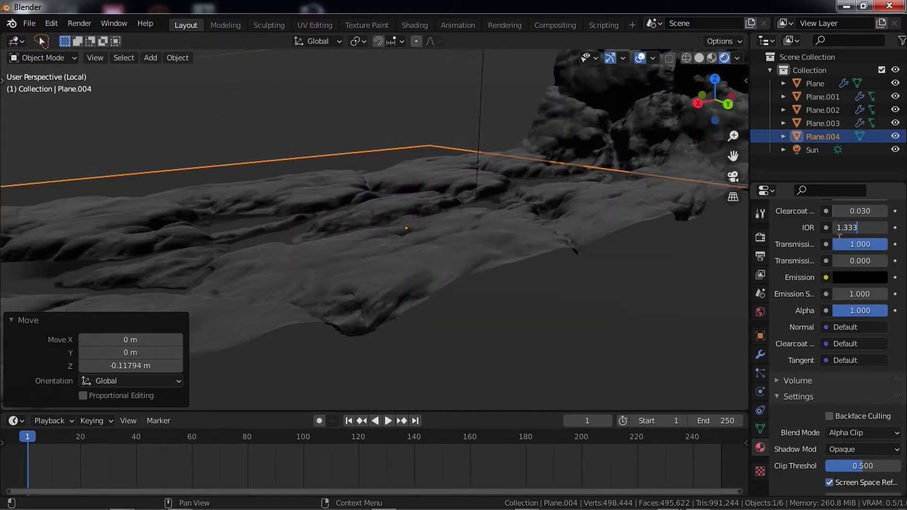
pyautogui.moveTo(569, 285); pyautogui.dragTo(628, 334, button='middle')
pyautogui.moveTo(612, 271); pyautogui.dragTo(689, 175, button='middle')
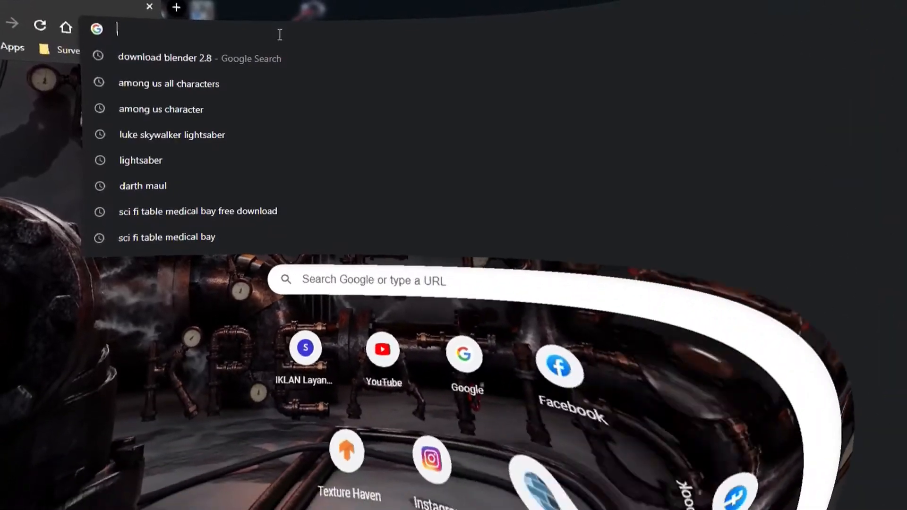
# - Switch to the web browser, search for "index of refraction of water" and mark water's index in the featured snippet
pyautogui.write('index ')
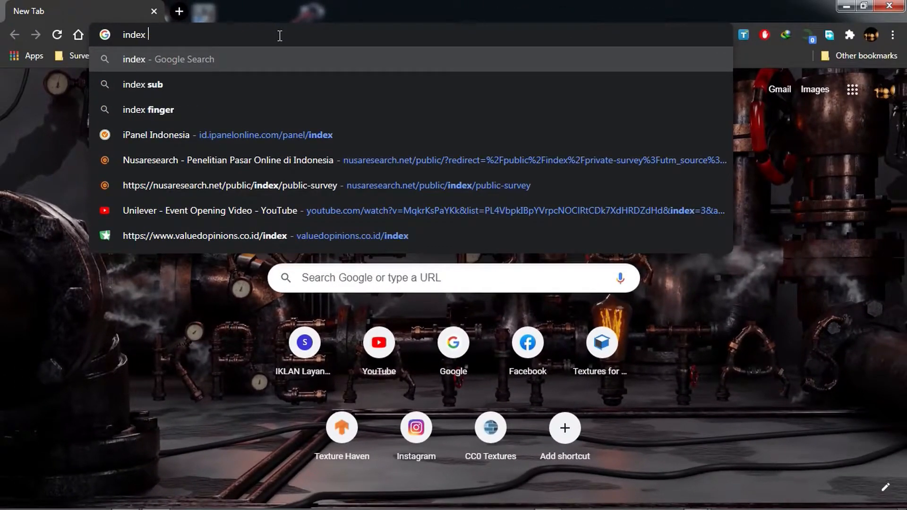
pyautogui.write('of r')
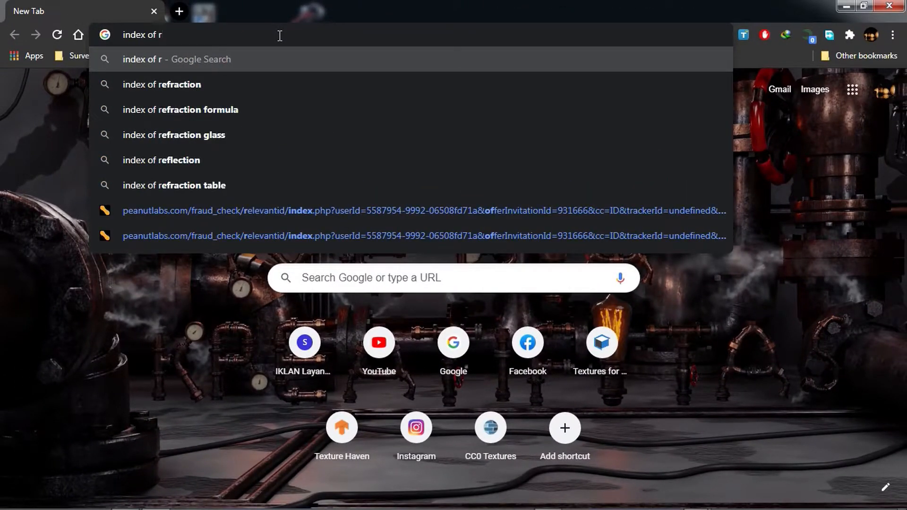
pyautogui.write('effr')
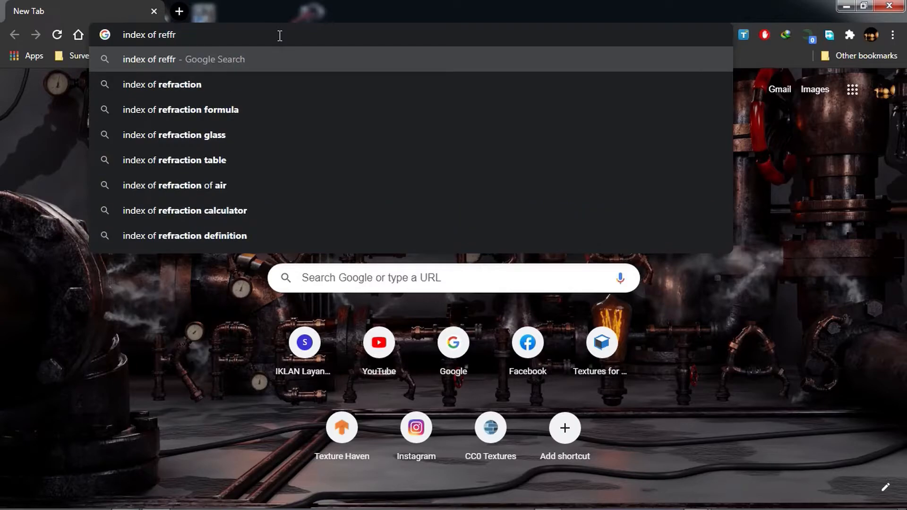
pyautogui.press('Down')
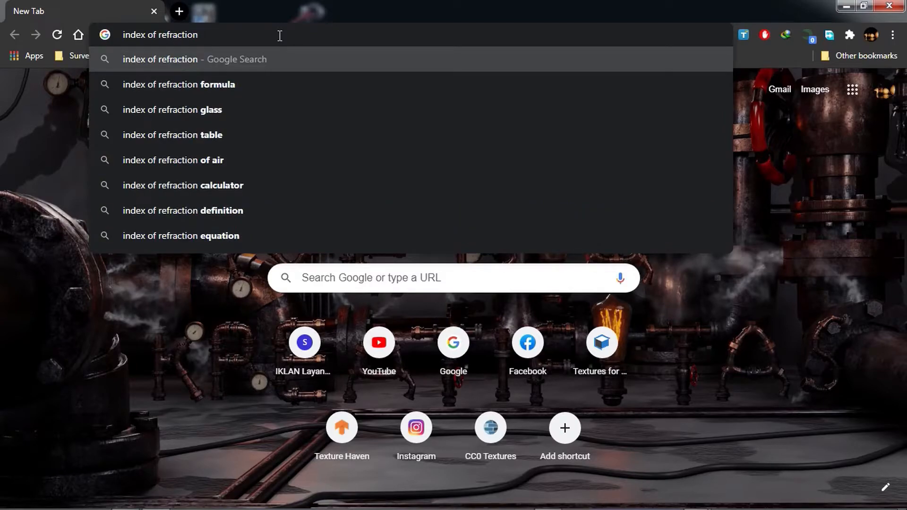
pyautogui.write('of ')
pyautogui.write('water')
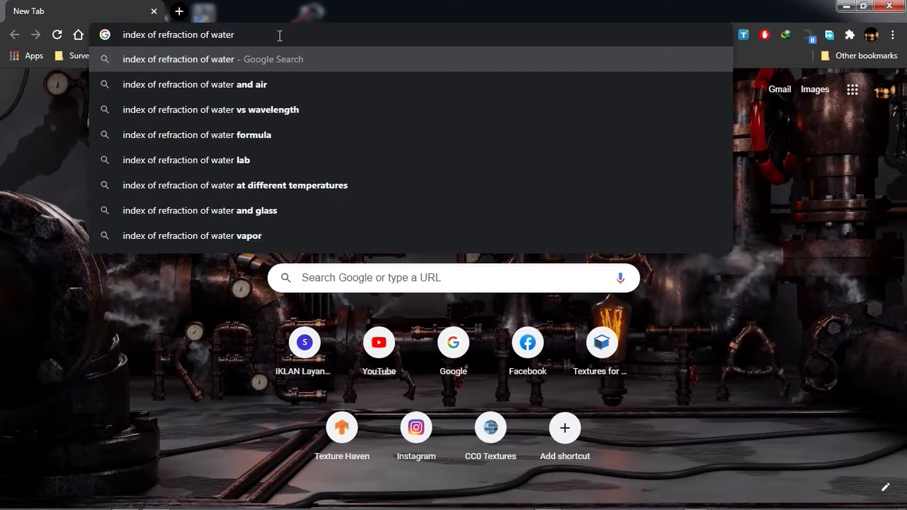
pyautogui.press('Return')
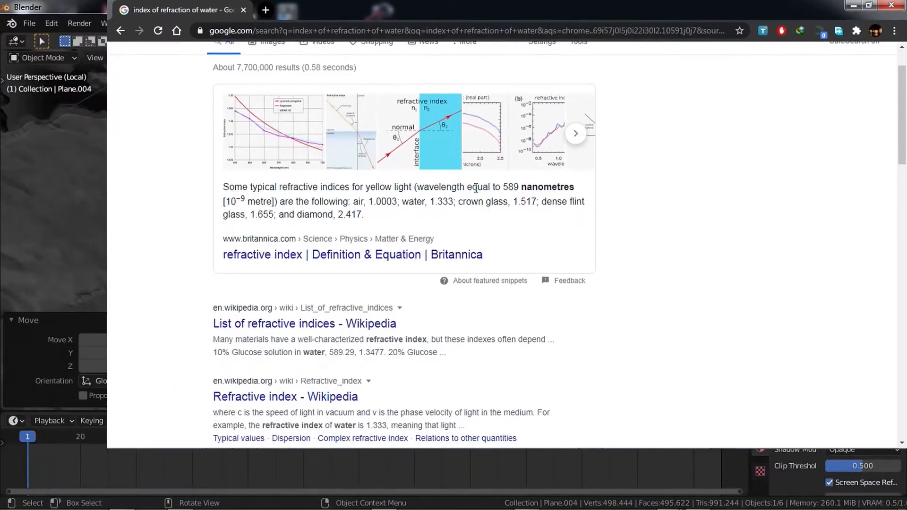
pyautogui.moveTo(562, 147); pyautogui.dragTo(572, 147)
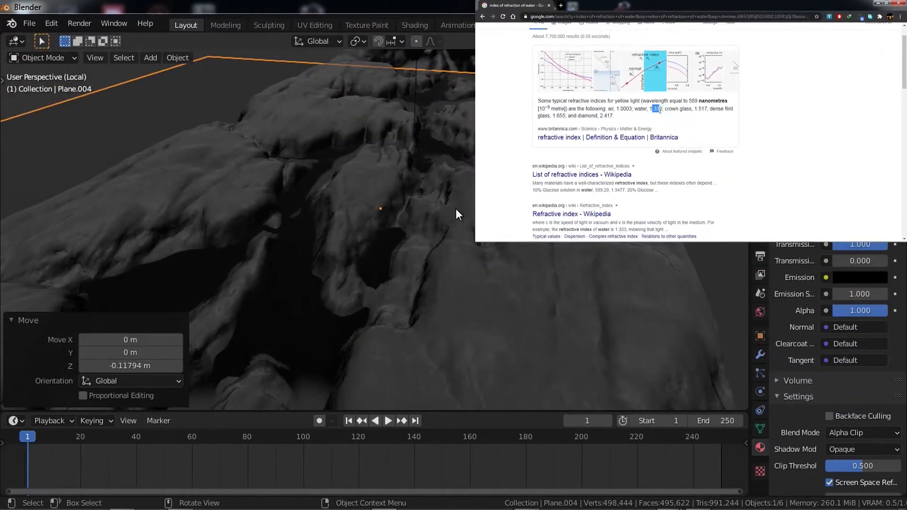
# - Return to Blender, deselect the water plane and hide the displaced rock floor plane
pyautogui.moveTo(447, 214); pyautogui.dragTo(400, 208, button='middle')
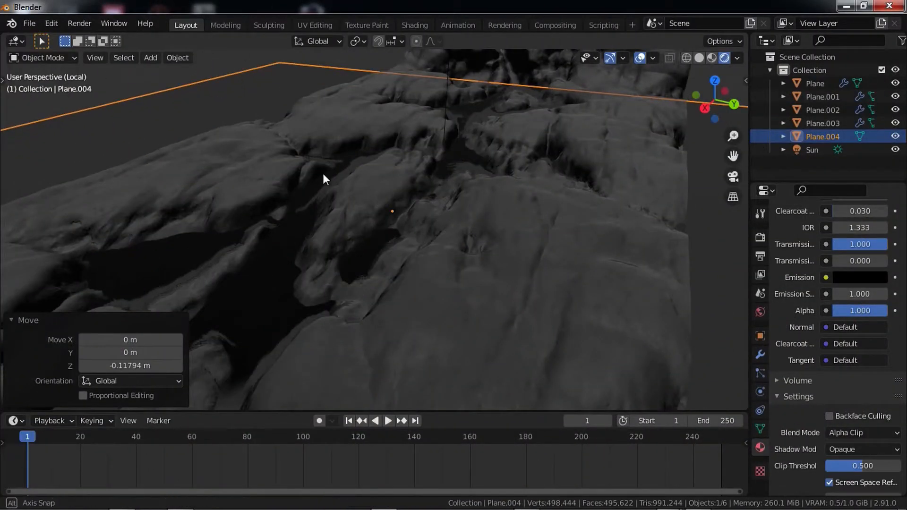
pyautogui.moveTo(321, 172); pyautogui.dragTo(269, 174, button='middle')
pyautogui.scroll(-2, 341, 154)
pyautogui.moveTo(342, 153); pyautogui.dragTo(304, 81, button='middle')
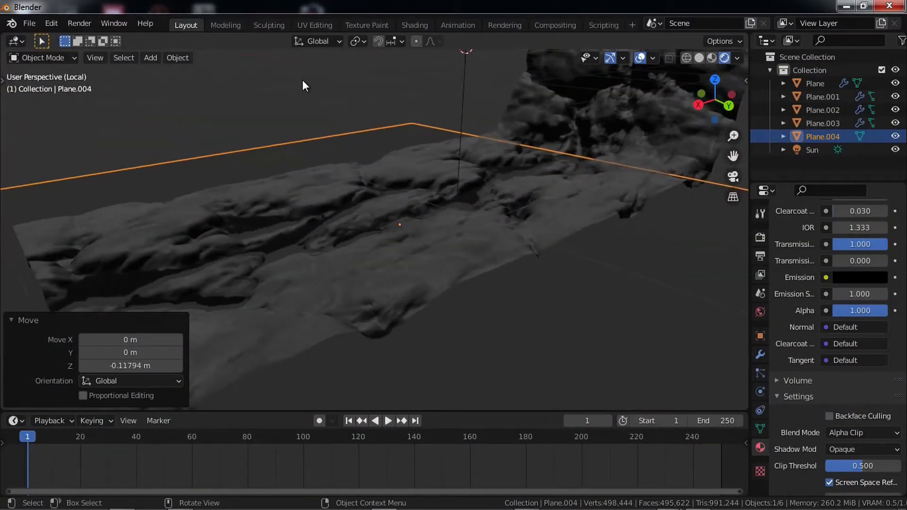
pyautogui.click(320, 110)
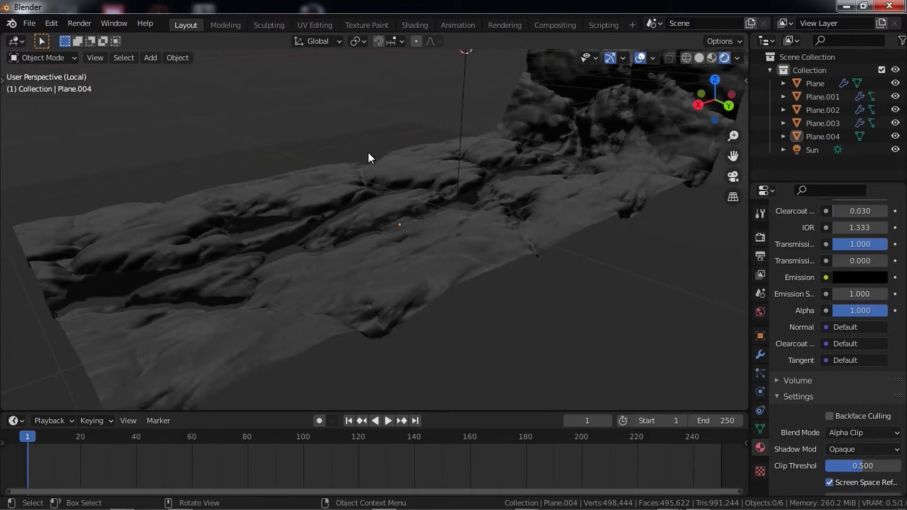
pyautogui.moveTo(368, 151); pyautogui.dragTo(373, 150, button='middle')
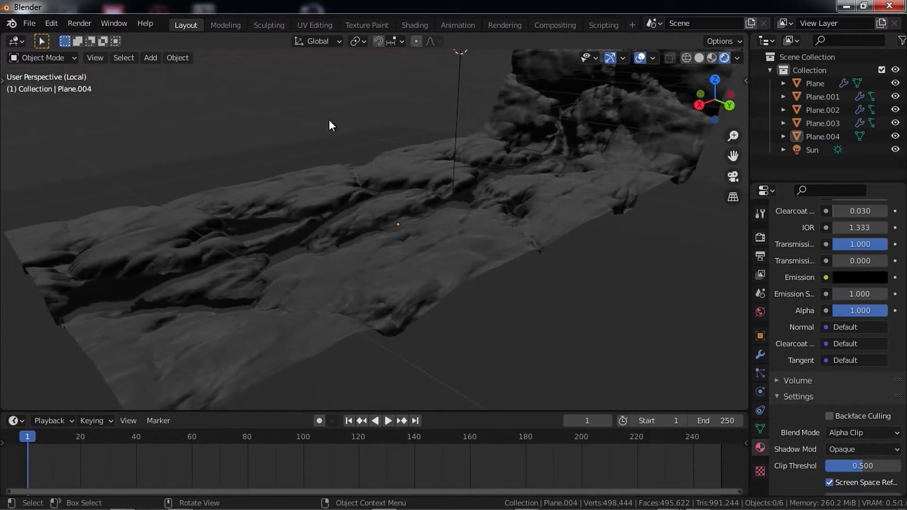
pyautogui.click(335, 260)
pyautogui.press('h')
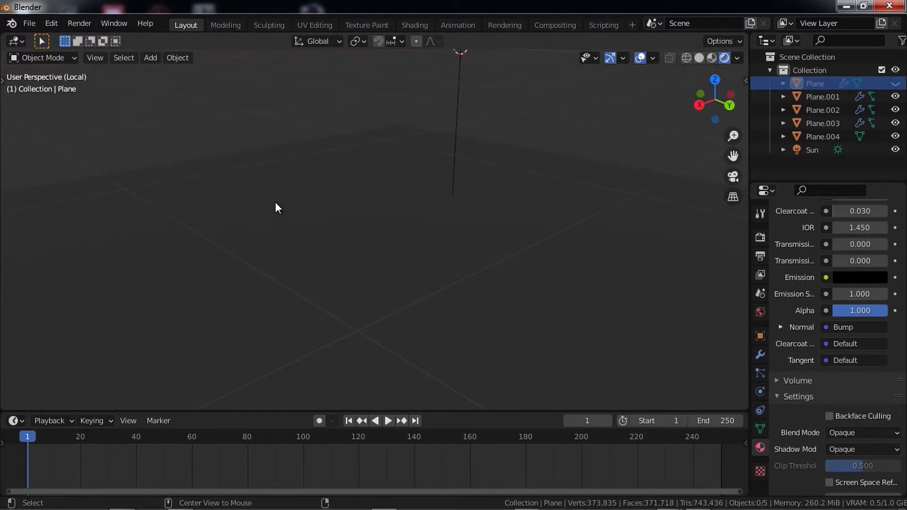
# - Unhide the displaced rock floor plane and bring it back into the cave scene
pyautogui.hotkey('alt', 'h')
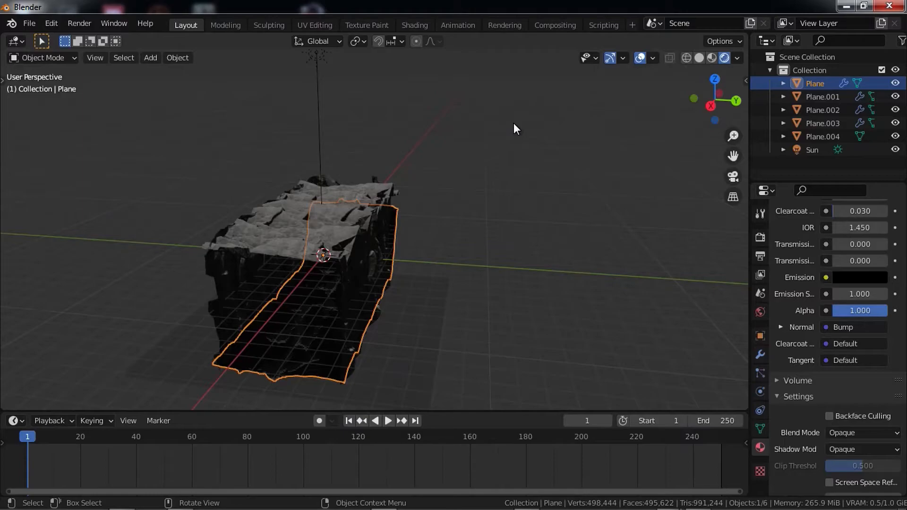
pyautogui.moveTo(501, 149); pyautogui.dragTo(529, 134, button='middle')
pyautogui.hotkey('shift', '`')
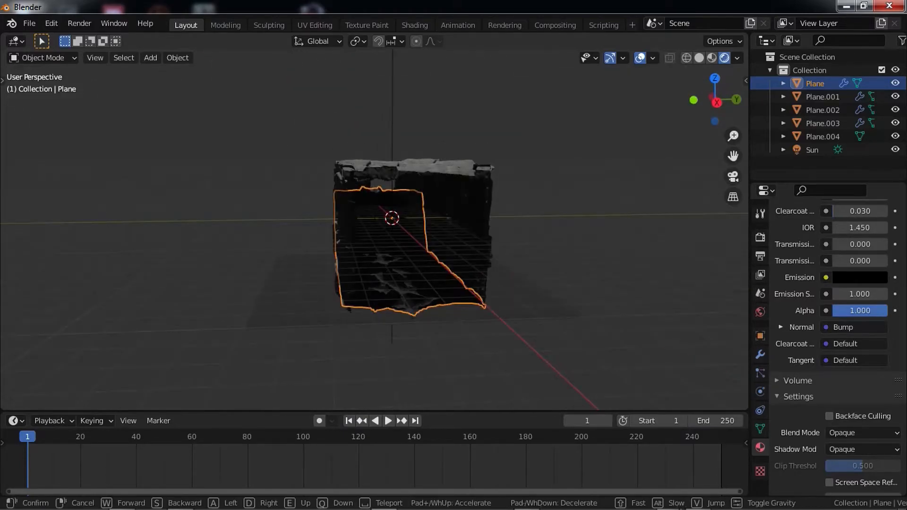
pyautogui.press('w')
pyautogui.press('d')
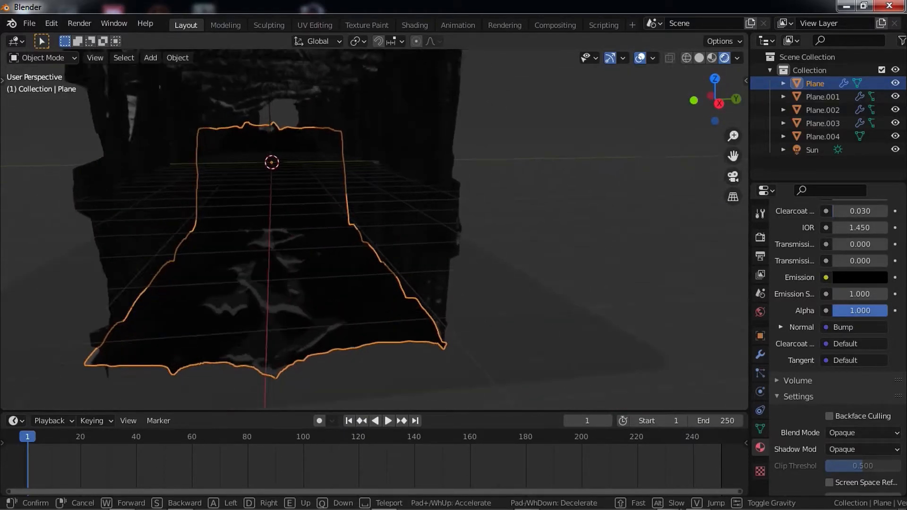
pyautogui.click(375, 230)
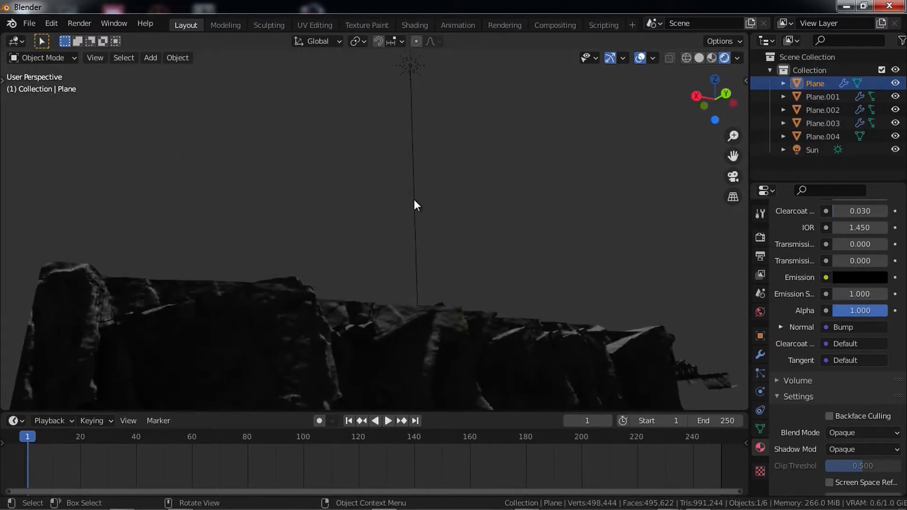
# - Delete the sun light above the cave
pyautogui.click(414, 199)
pyautogui.press('x')
pyautogui.press('Return')
# - Add an area light and move it about 12 m in negative X, just outside the far end of the cave
pyautogui.keyDown('shift'); pyautogui.moveTo(416, 263); pyautogui.dragTo(403, 192, button='middle'); pyautogui.keyUp('shift')
pyautogui.scroll(-6, 398, 237)
pyautogui.keyDown('shift'); pyautogui.moveTo(396, 261); pyautogui.dragTo(400, 201, button='middle'); pyautogui.keyUp('shift')
pyautogui.scroll(6, 401, 234)
pyautogui.hotkey('shift', 'a')
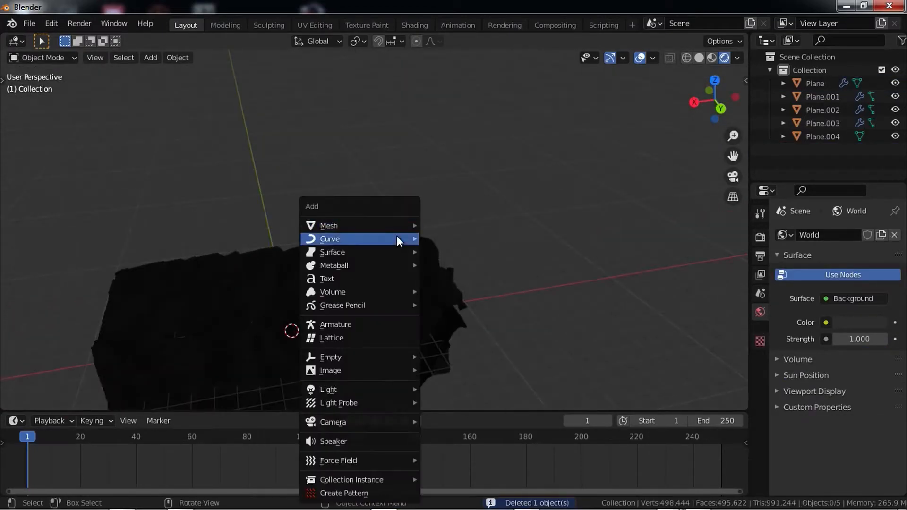
pyautogui.moveTo(363, 393)
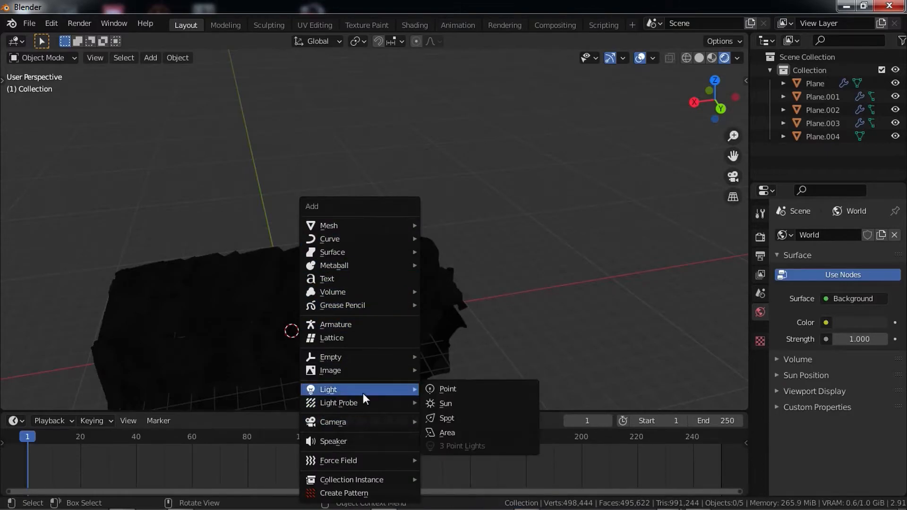
pyautogui.click(454, 431)
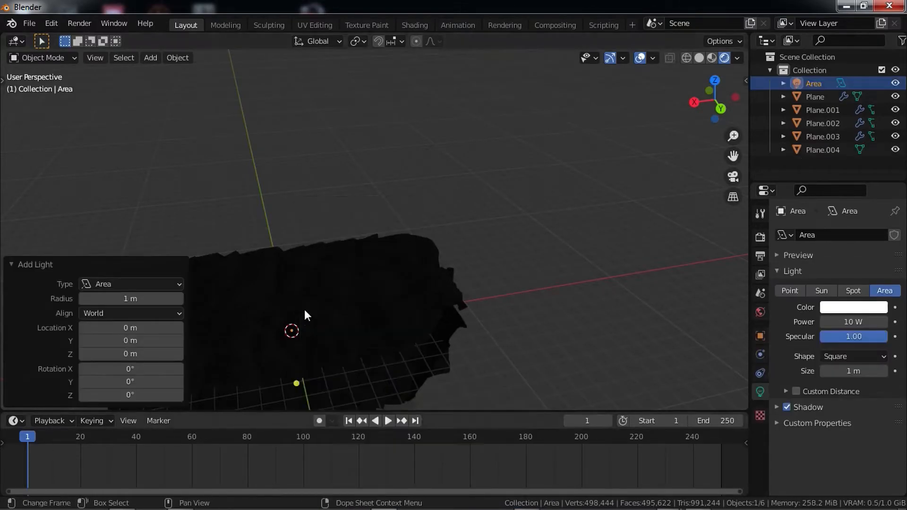
pyautogui.press('g')
pyautogui.press('x')
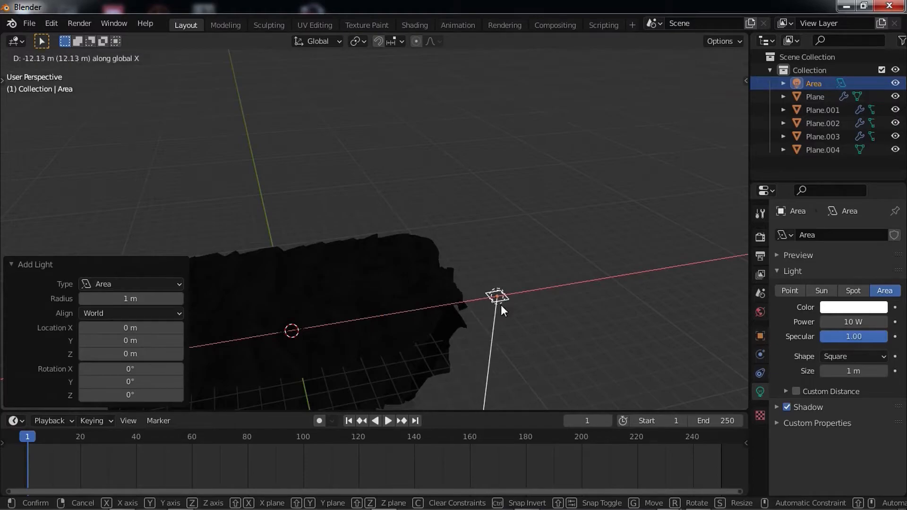
pyautogui.click(502, 305)
# - Adjust the area light's height along Z and shift it about 1.46 m along Y
pyautogui.press('g')
pyautogui.press('z')
pyautogui.click(515, 274)
pyautogui.moveTo(515, 275); pyautogui.dragTo(345, 189, button='middle')
pyautogui.press('g')
pyautogui.press('y')
pyautogui.click(334, 216)
# - Aim the area light into the cave by rotating it about -76° around Y and about -13° around Z
pyautogui.moveTo(373, 260); pyautogui.dragTo(414, 328, button='middle')
pyautogui.press('r')
pyautogui.press('x')
pyautogui.press('y')
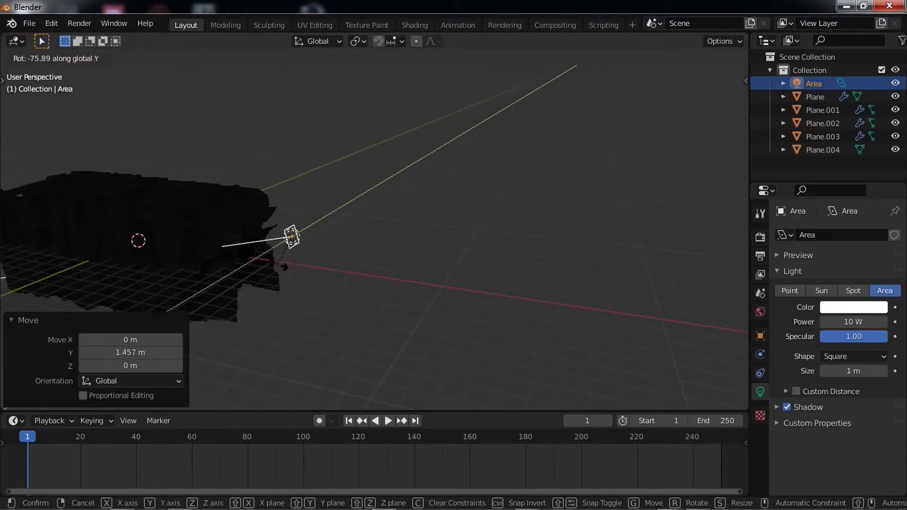
pyautogui.click(274, 268)
pyautogui.moveTo(273, 269); pyautogui.dragTo(236, 284, button='middle')
pyautogui.press('r')
pyautogui.press('z')
pyautogui.click(215, 208)
pyautogui.press('r')
pyautogui.press('x')
pyautogui.press('y')
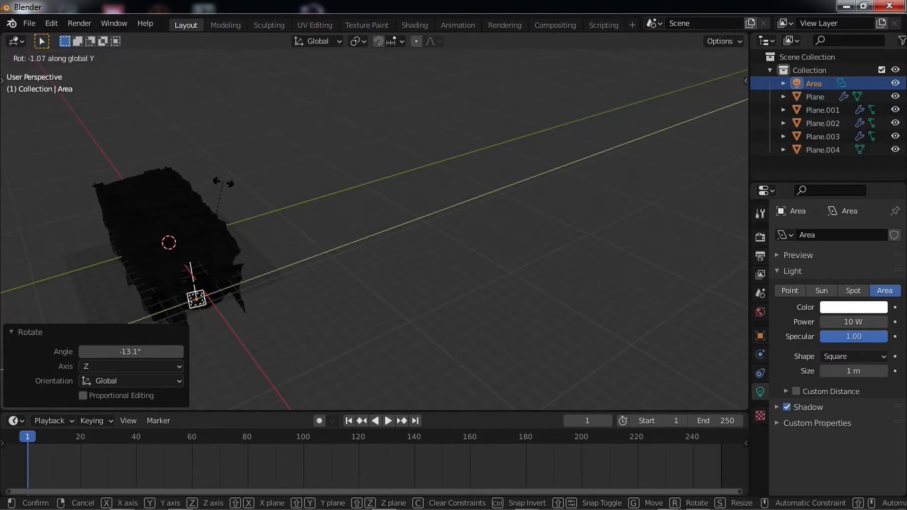
pyautogui.click(223, 172)
# - Raise the area light about 0.76 m along Z
pyautogui.press('g')
pyautogui.press('z')
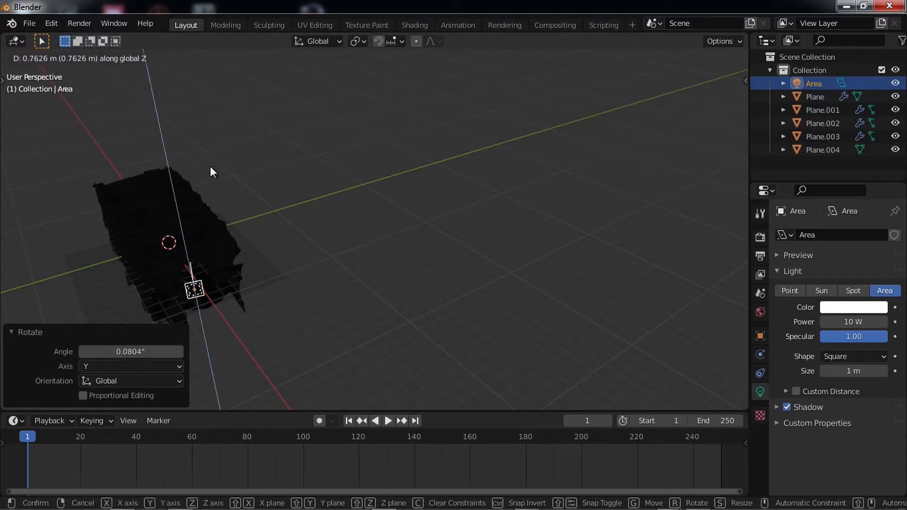
pyautogui.click(210, 166)
# - Save the scene as "goa tutor" in the Blender Project folder
pyautogui.hotkey('ctrl', 's')
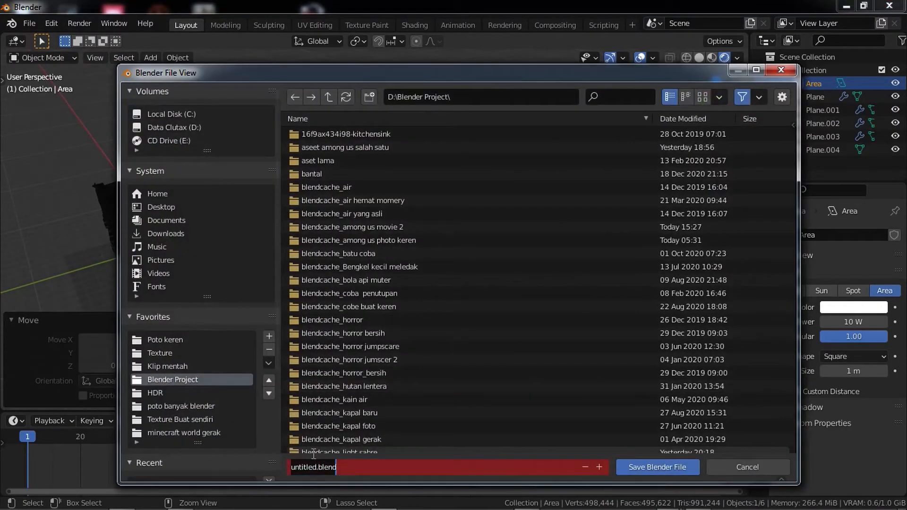
pyautogui.write('goa tutor')
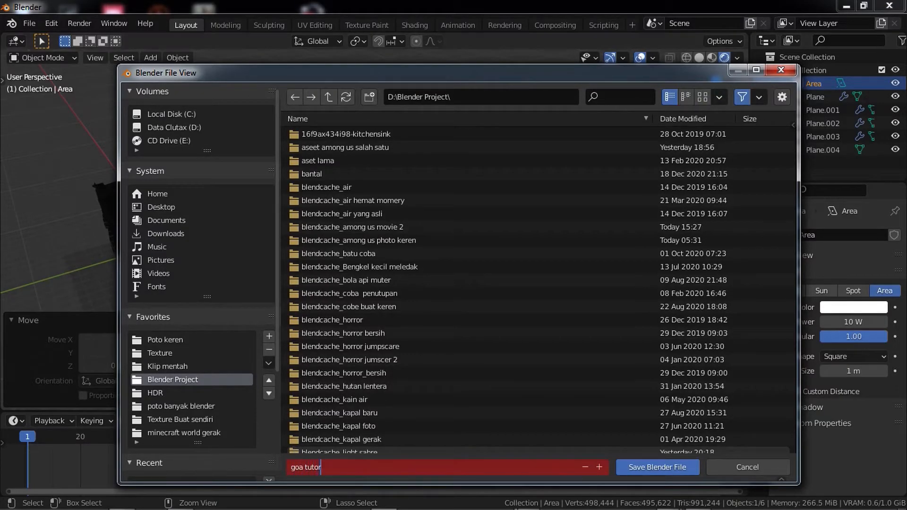
pyautogui.press('Return')
pyautogui.click(649, 467)
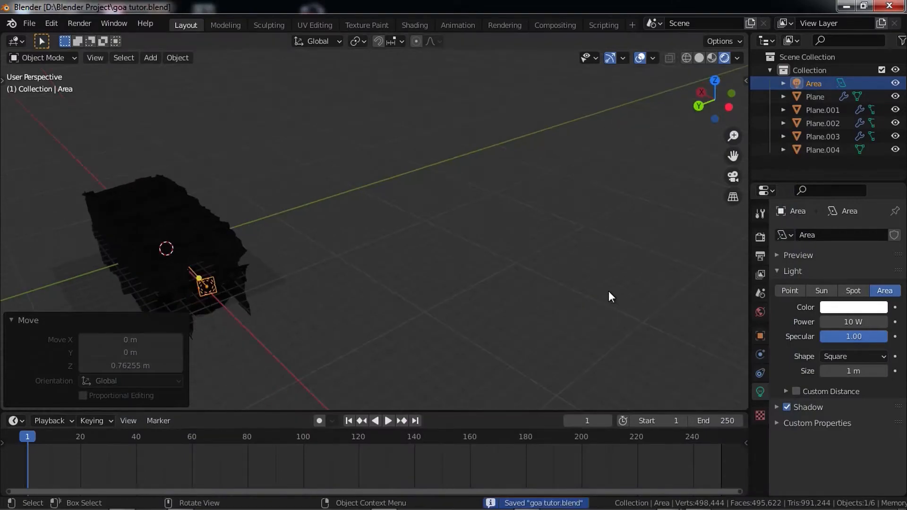
# - Set the area light's power, trying 500000 W and settling on 5000 W
pyautogui.moveTo(751, 248); pyautogui.dragTo(81, 245, button='middle')
pyautogui.moveTo(80, 189); pyautogui.dragTo(132, 189, button='middle')
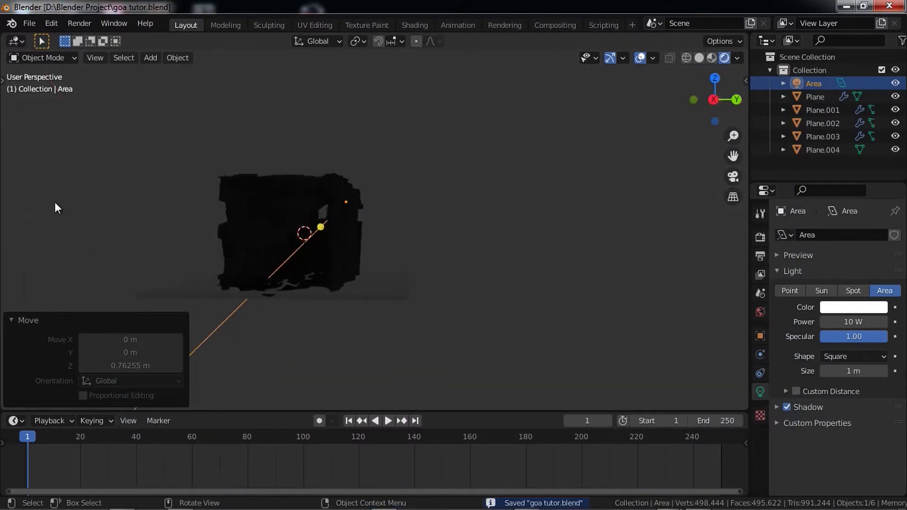
pyautogui.scroll(6, 282, 247)
pyautogui.keyDown('shift'); pyautogui.moveTo(282, 242); pyautogui.dragTo(399, 239, button='middle'); pyautogui.keyUp('shift')
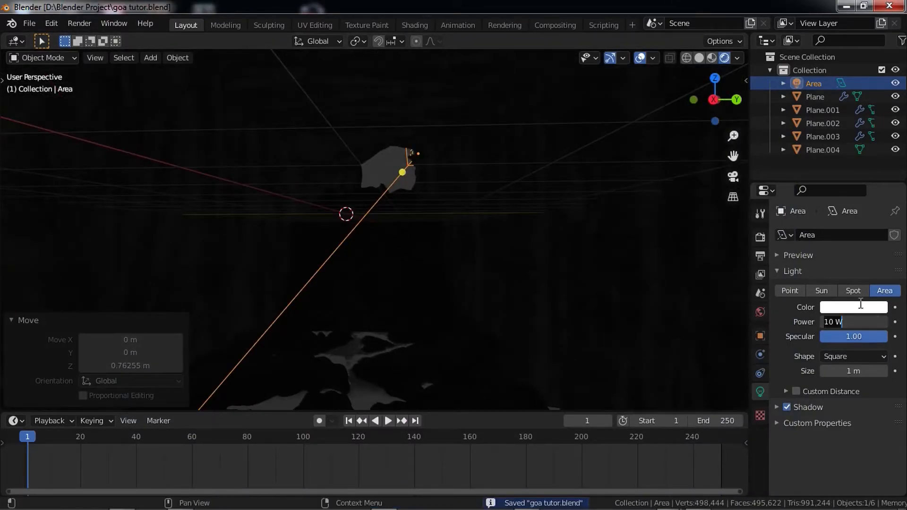
pyautogui.write('2')
pyautogui.press('Return')
pyautogui.click(843, 322)
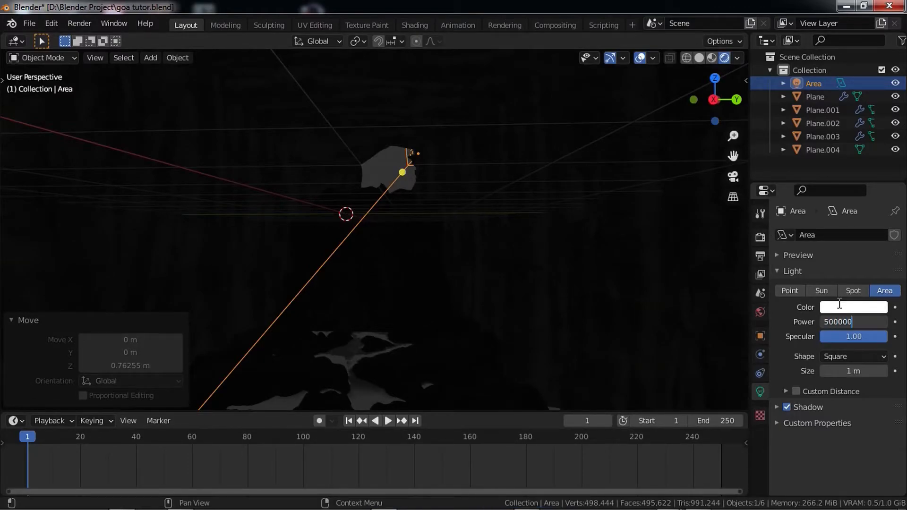
pyautogui.write('500000')
pyautogui.press('Return')
pyautogui.click(838, 322)
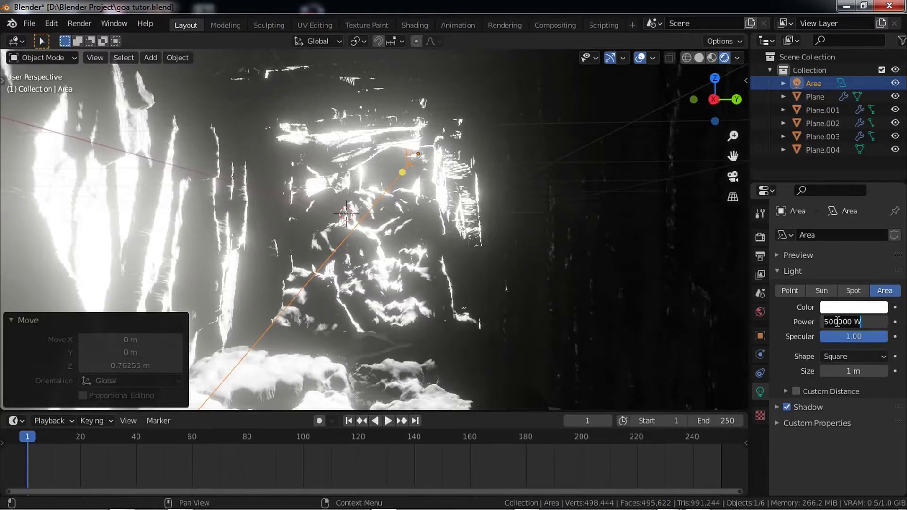
pyautogui.press('Return')
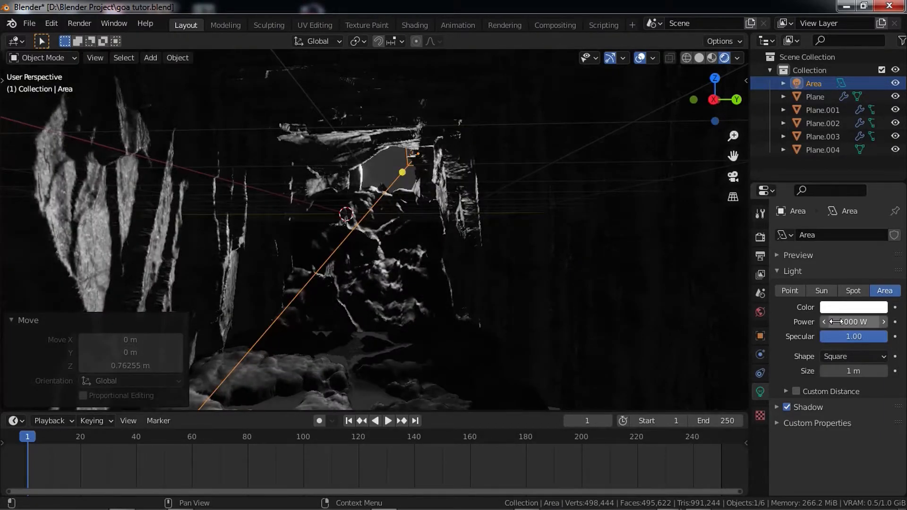
# - Move the area light about 3.35 m farther in negative X and rotate it about -8.8° around Z
pyautogui.moveTo(483, 189); pyautogui.dragTo(367, 251, button='middle')
pyautogui.scroll(-5, 346, 234)
pyautogui.press('g')
pyautogui.press('x')
pyautogui.click(403, 239)
pyautogui.press('r')
pyautogui.press('z')
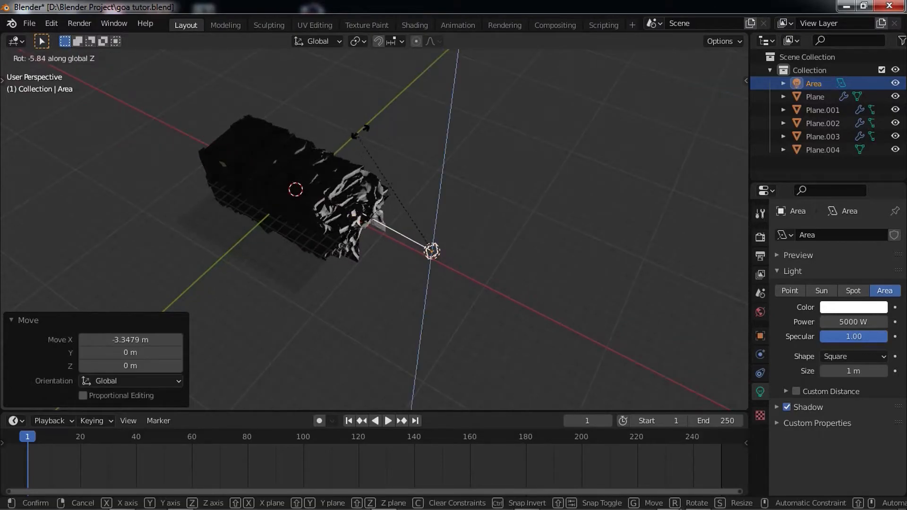
pyautogui.click(326, 148)
pyautogui.moveTo(326, 149); pyautogui.dragTo(483, 93, button='middle')
pyautogui.scroll(6, 465, 138)
pyautogui.moveTo(437, 189)
pyautogui.mouseDown(button='middle')
pyautogui.moveTo(450, 174)
pyautogui.moveTo(438, 179)
pyautogui.moveTo(442, 173)
pyautogui.mouseUp(button='middle')
pyautogui.press('g')
pyautogui.press('r')
pyautogui.press('z')
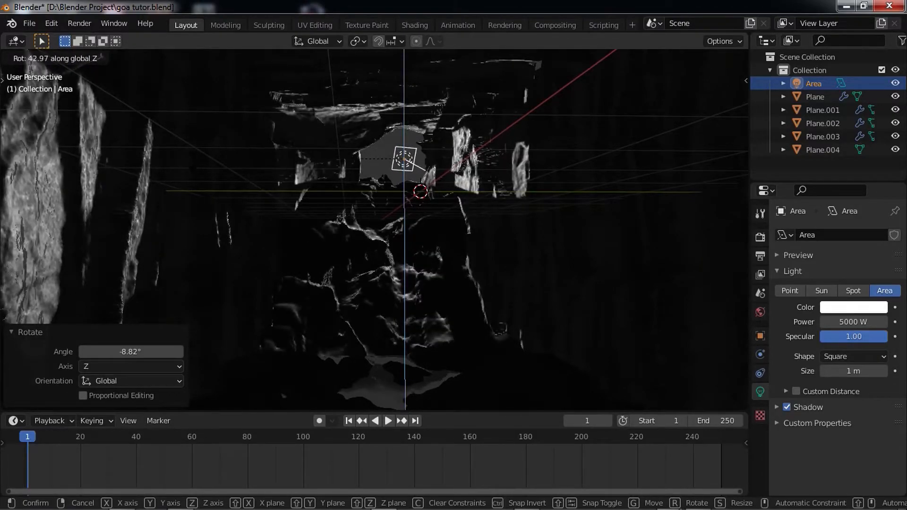
pyautogui.rightClick(161, 162)
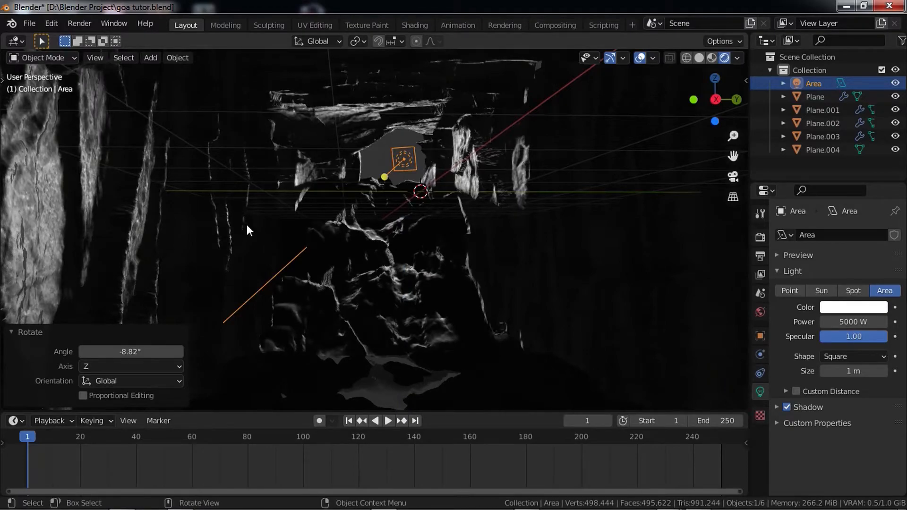
pyautogui.press('r')
pyautogui.rightClick(364, 244)
# - Rotate the area light about -14.4° around its local Y axis and about 0.2° around global Z
pyautogui.press('r')
pyautogui.press('x')
pyautogui.press('y')
pyautogui.press('y')
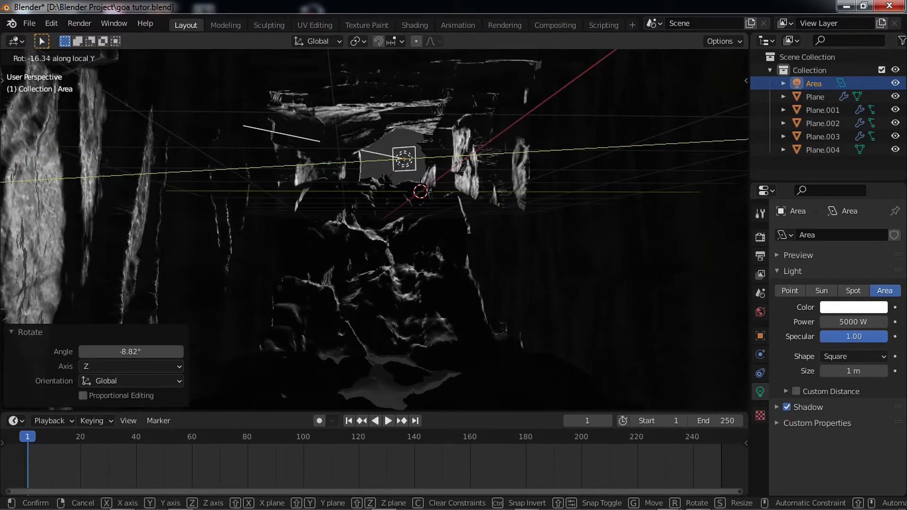
pyautogui.click(282, 170)
pyautogui.press('r')
pyautogui.press('z')
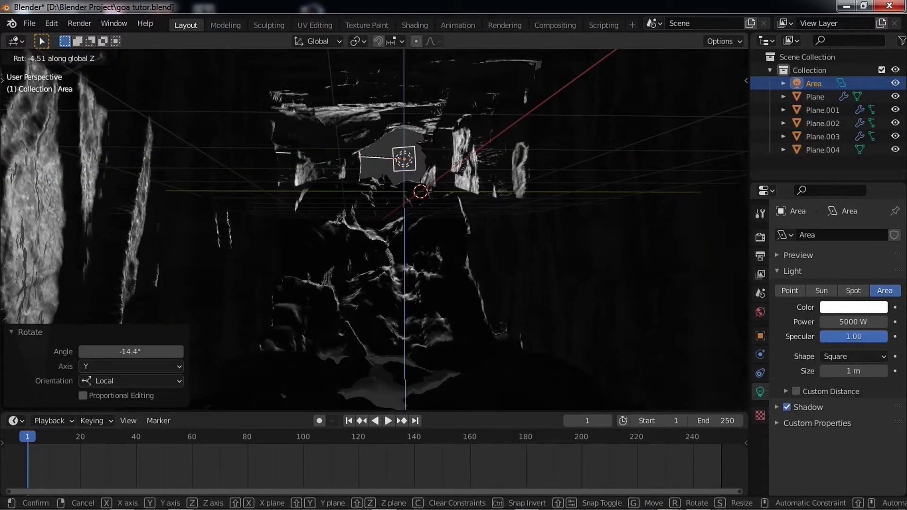
pyautogui.click(336, 176)
# - Save the changes to the scene file
pyautogui.scroll(-6, 336, 171)
pyautogui.moveTo(336, 194); pyautogui.dragTo(327, 212, button='middle')
pyautogui.hotkey('ctrl', 's')
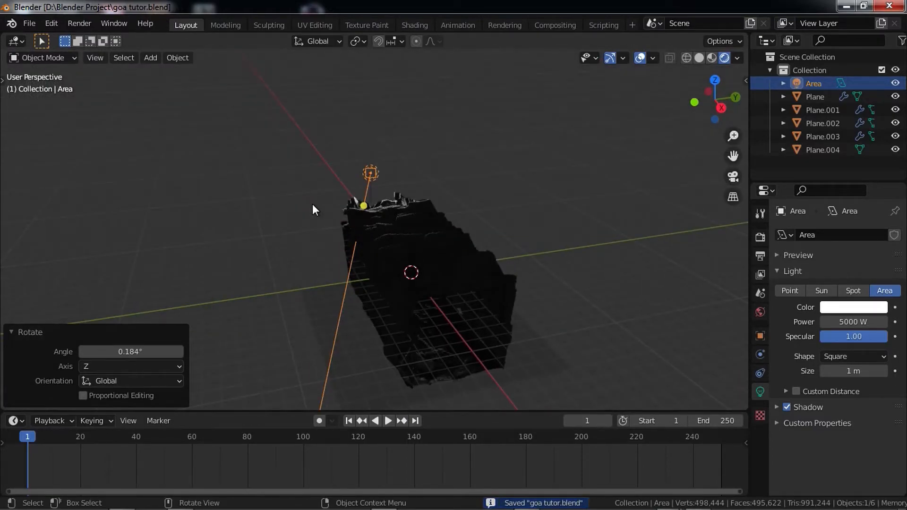
# - Add a cube at the centre of the cave and scale it up about 5.3 times
pyautogui.hotkey('shift', 'a')
pyautogui.moveTo(245, 48)
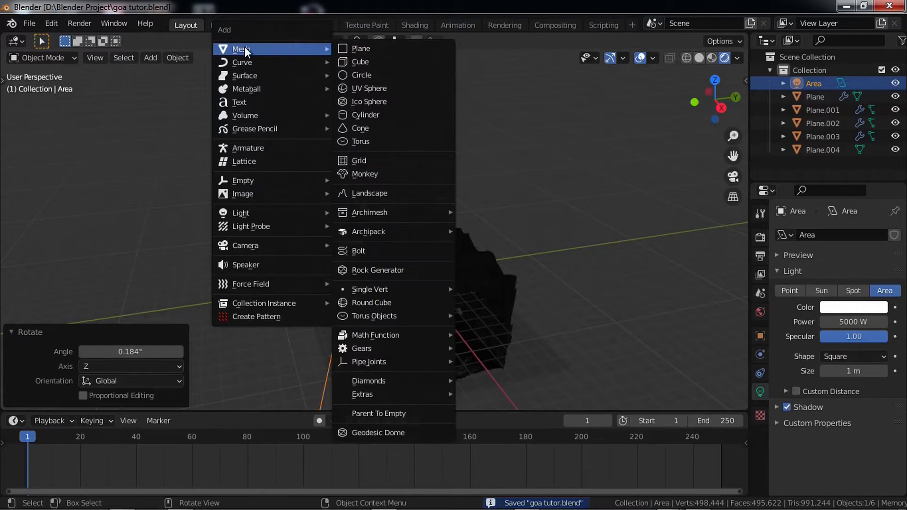
pyautogui.press('Return')
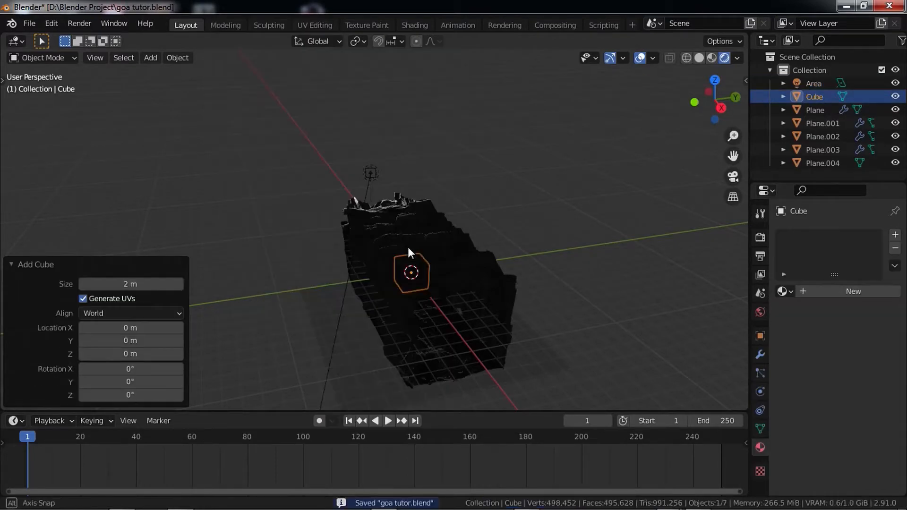
pyautogui.moveTo(407, 248); pyautogui.dragTo(529, 234, button='middle')
pyautogui.press('s')
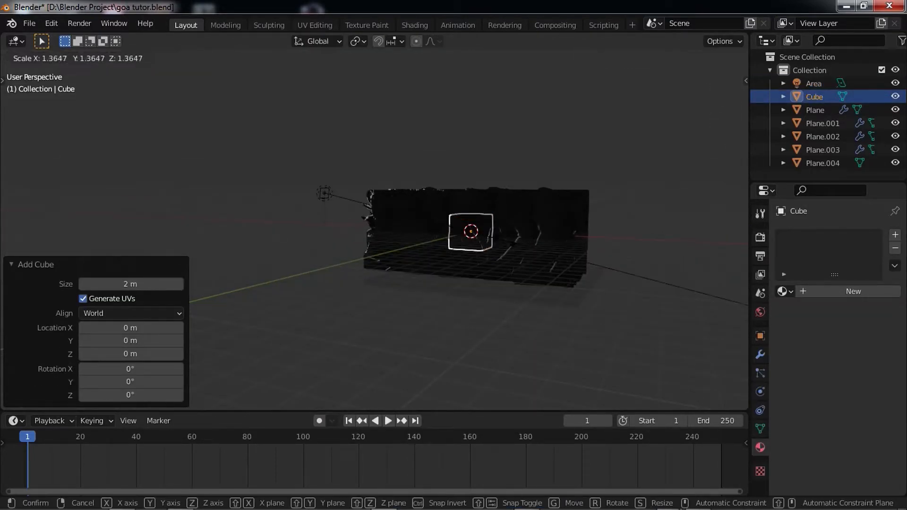
pyautogui.click(553, 245)
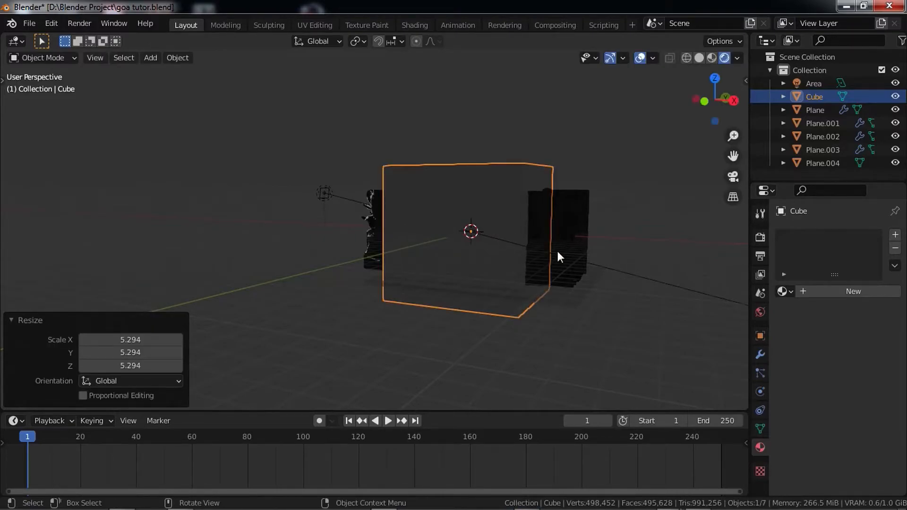
# - Stretch the cube about 1.96 times along X and enlarge it slightly overall to enclose the cave
pyautogui.press('s')
pyautogui.press('x')
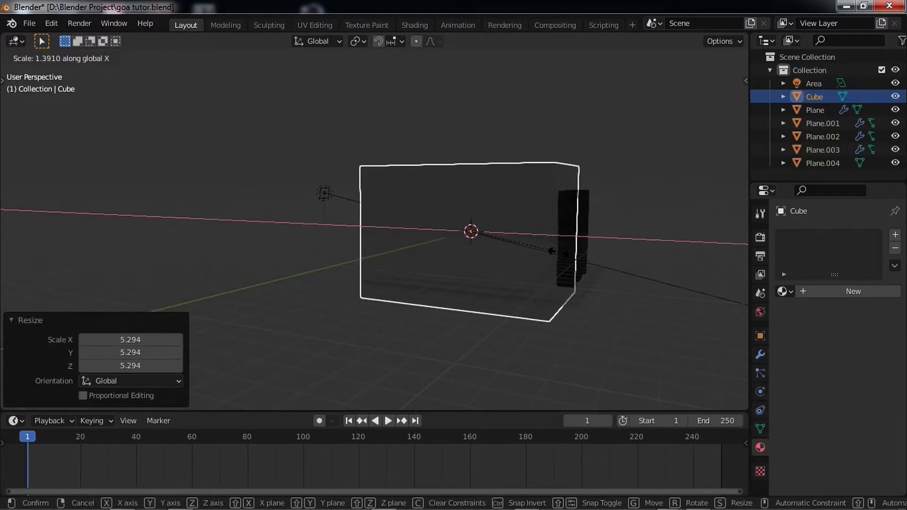
pyautogui.click(596, 262)
pyautogui.moveTo(594, 263); pyautogui.dragTo(476, 316, button='middle')
pyautogui.press('s')
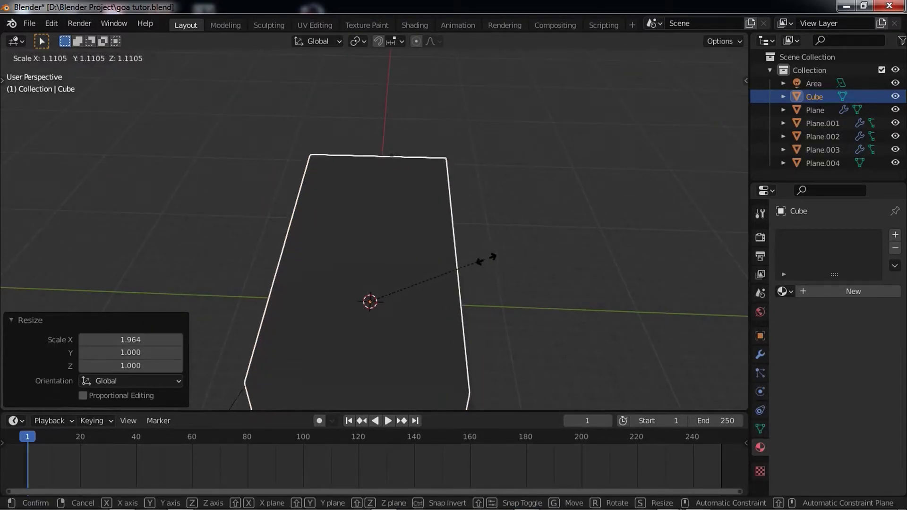
pyautogui.click(519, 255)
# - Give the cube a new material without its Principled BSDF surface shader and open the material's volume settings
pyautogui.moveTo(519, 255); pyautogui.dragTo(567, 264, button='middle')
pyautogui.click(815, 290)
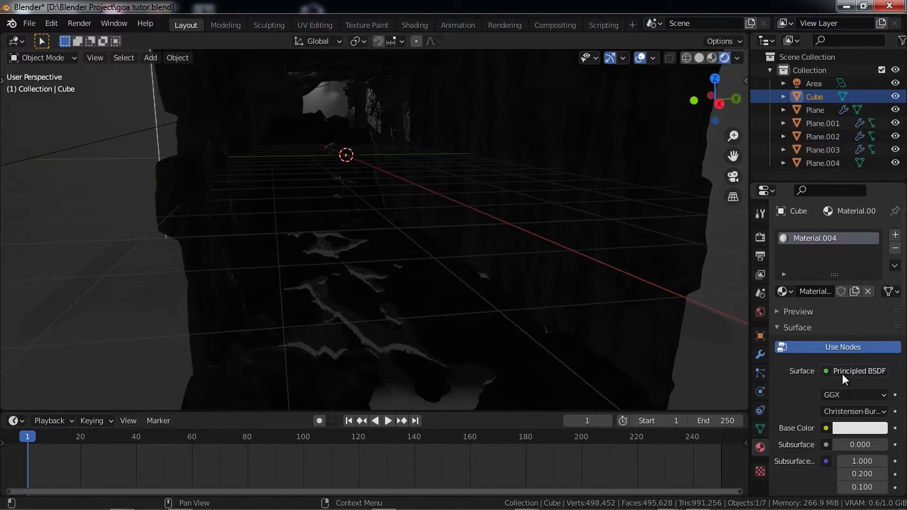
pyautogui.click(865, 365)
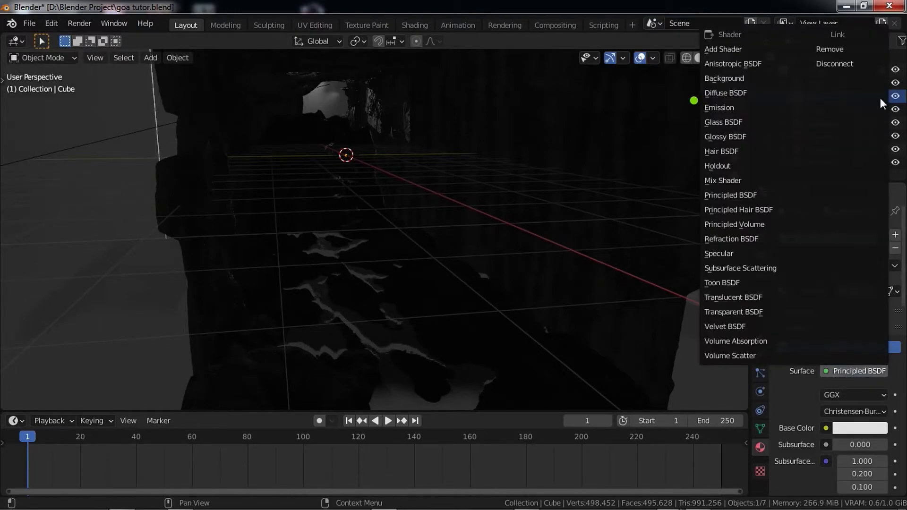
pyautogui.click(856, 50)
pyautogui.moveTo(421, 168); pyautogui.dragTo(598, 295, button='middle')
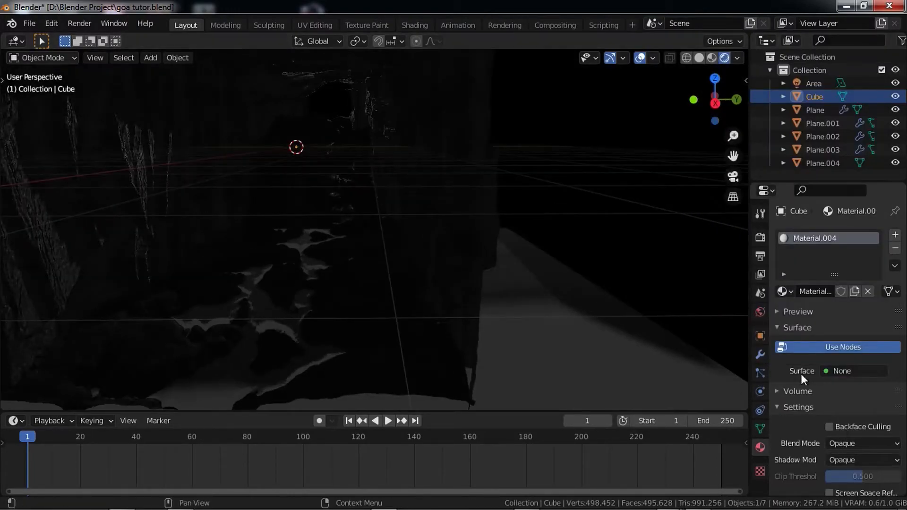
pyautogui.scroll(-1, 804, 388)
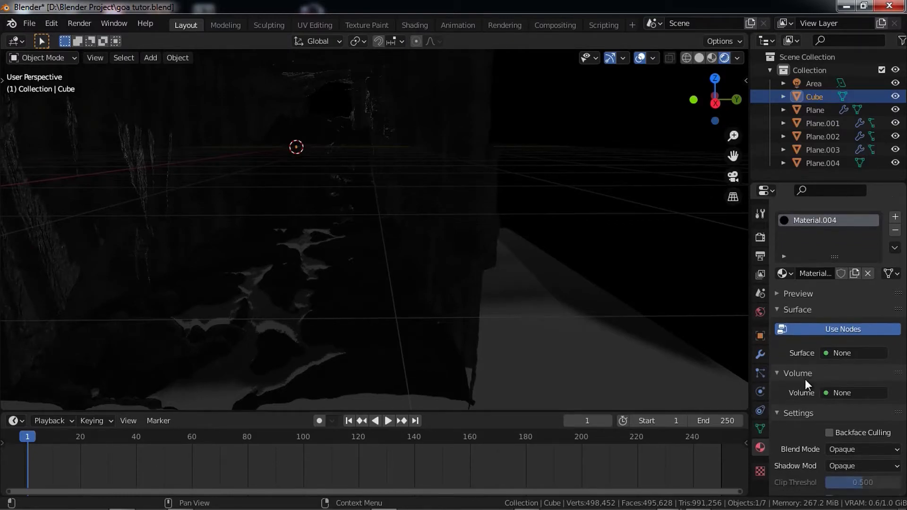
# - Assign a Volume Scatter shader to the cube's material volume with a density of 0.003
pyautogui.click(843, 392)
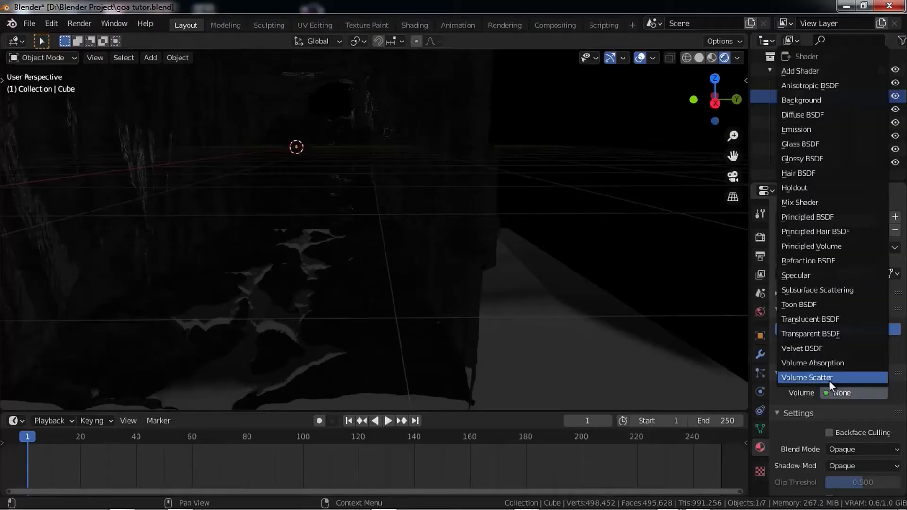
pyautogui.click(829, 378)
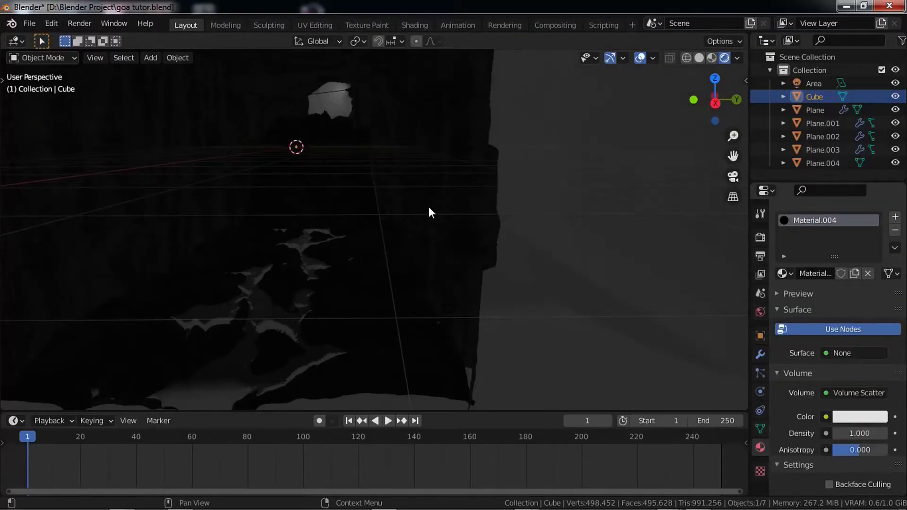
pyautogui.moveTo(402, 222)
pyautogui.mouseDown(button='middle')
pyautogui.moveTo(448, 239)
pyautogui.moveTo(443, 259)
pyautogui.moveTo(653, 359)
pyautogui.mouseUp(button='middle')
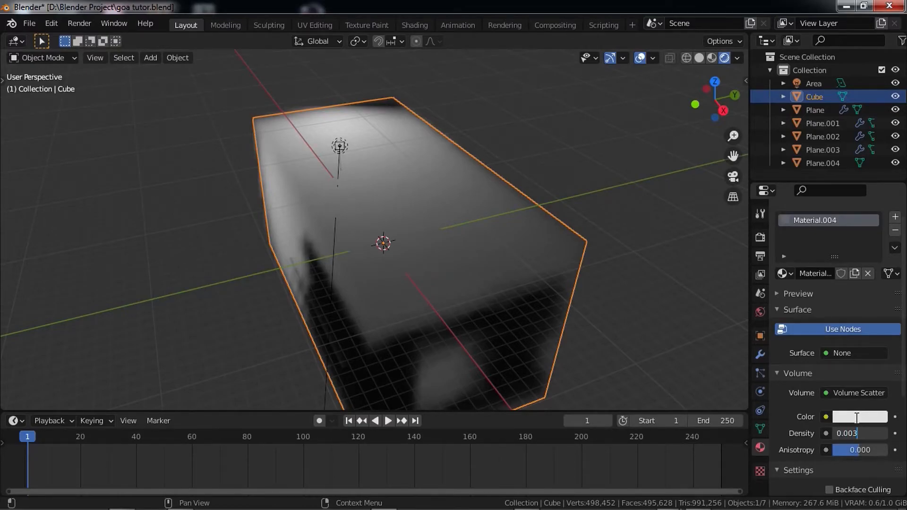
pyautogui.press('Return')
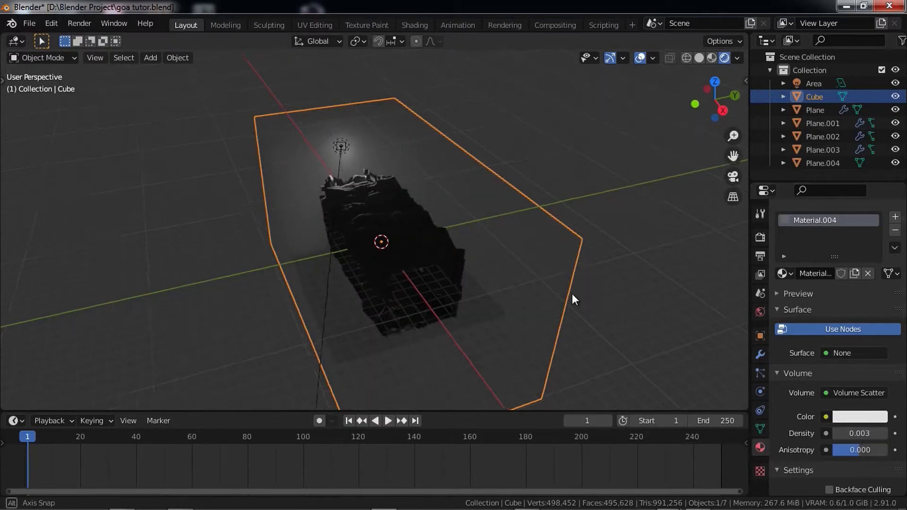
# - Check the fog around the cave and set the Volume Scatter density to 0.05
pyautogui.moveTo(571, 293); pyautogui.dragTo(520, 270, button='middle')
pyautogui.scroll(5, 547, 277)
pyautogui.scroll(-4, 276, 185)
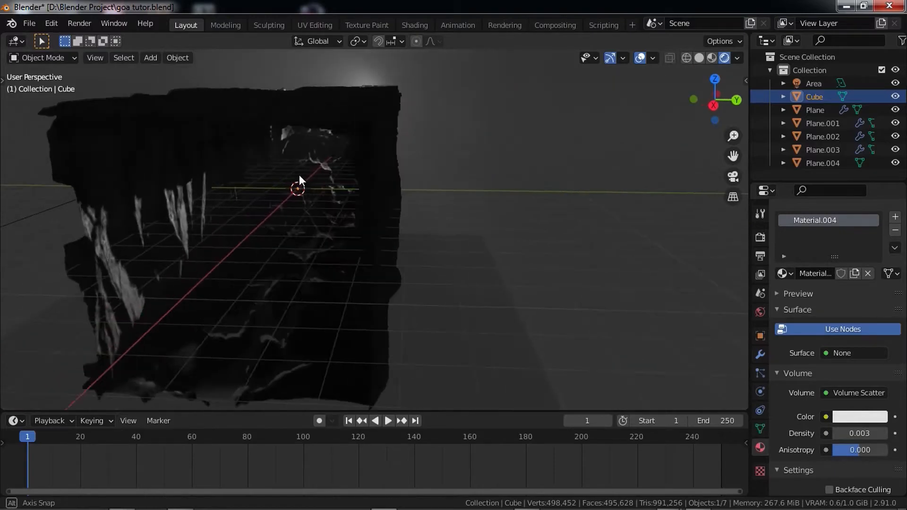
pyautogui.scroll(-2, 432, 257)
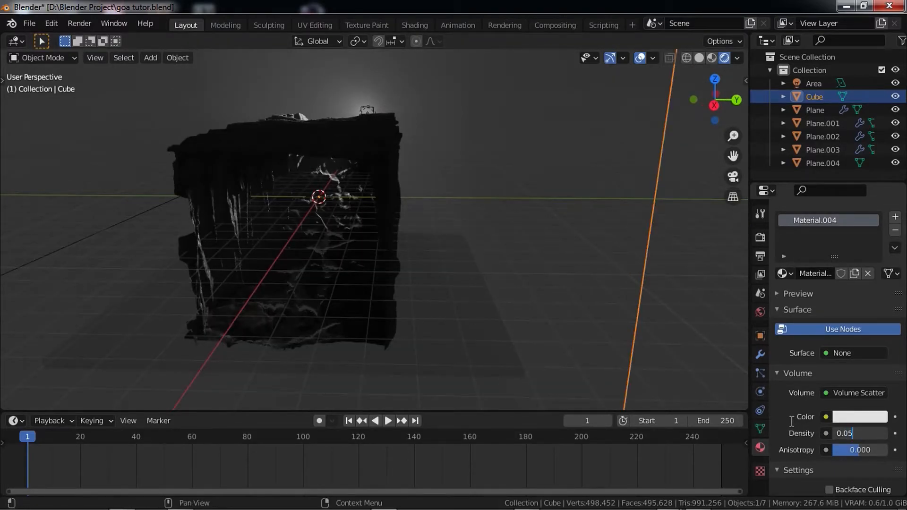
pyautogui.press('Return')
# - Select the area light at the cave's far opening and scale it up about 3.87 times
pyautogui.hotkey('shift', '`')
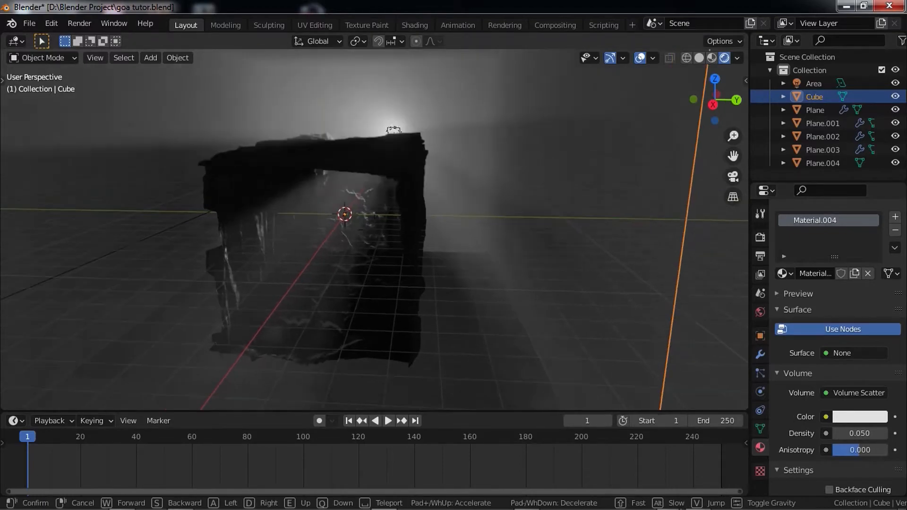
pyautogui.press('w')
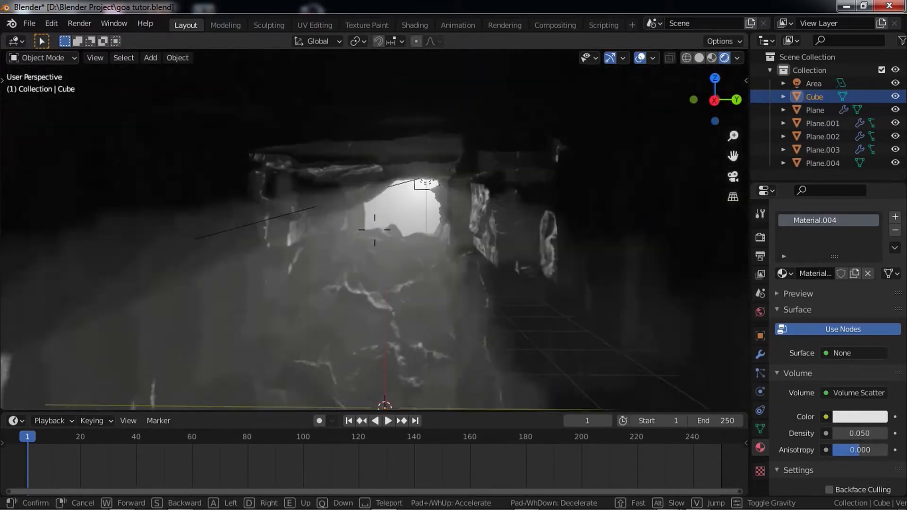
pyautogui.click(375, 229)
pyautogui.click(407, 190)
pyautogui.hotkey('shift', '`')
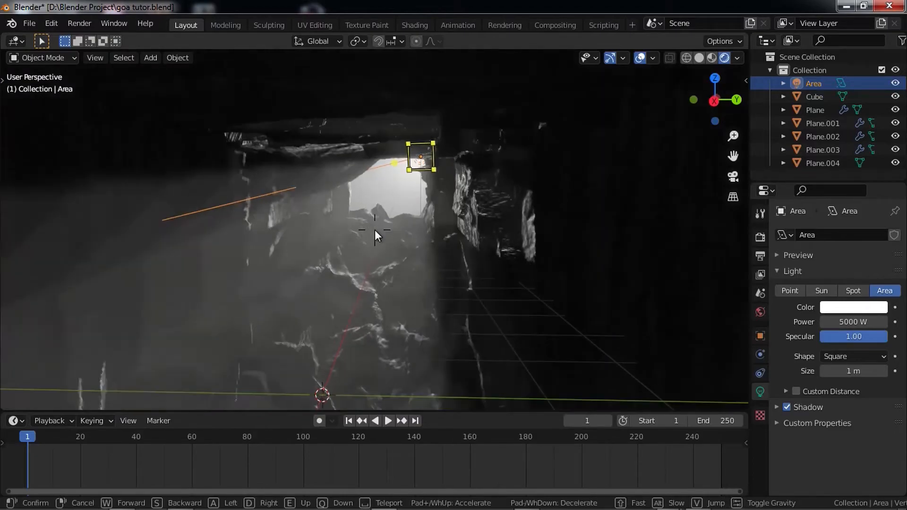
pyautogui.click(375, 230)
pyautogui.press('s')
pyautogui.press('Return')
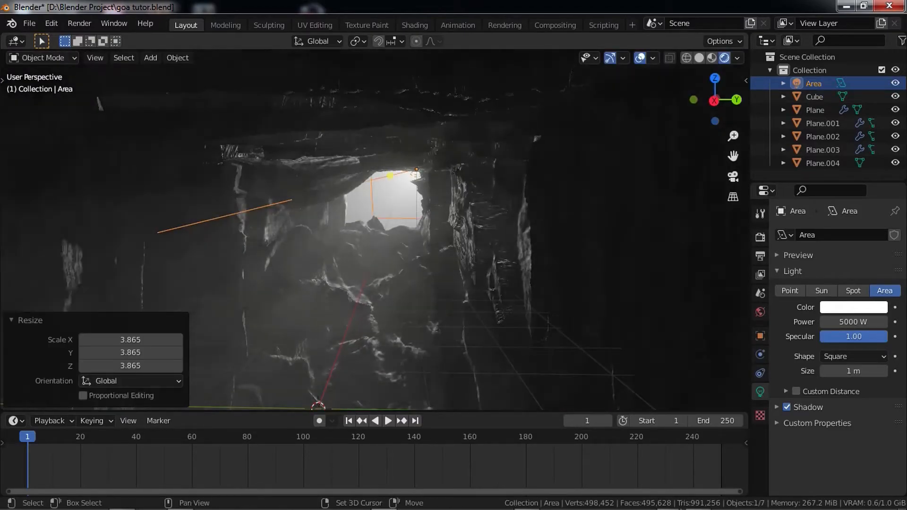
# - Rotate the area light about 33.5° around the global Y axis
pyautogui.hotkey('shift', '`')
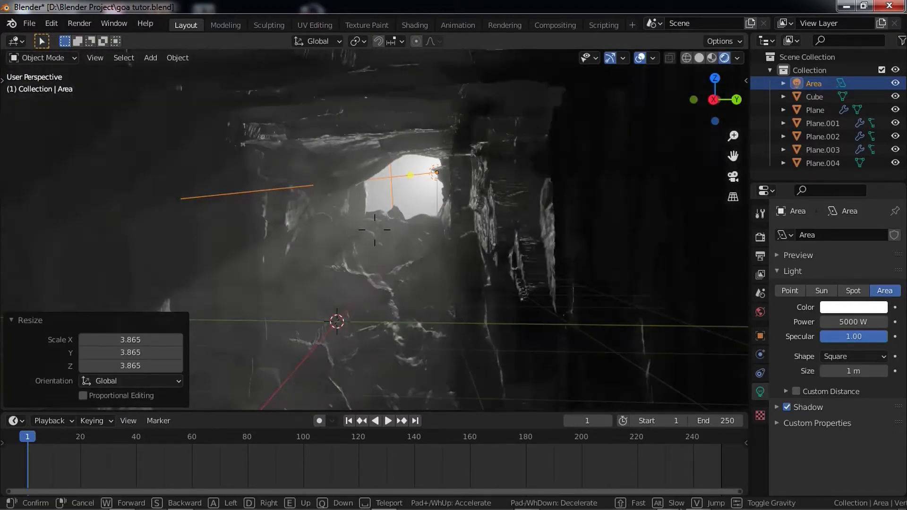
pyautogui.press('q')
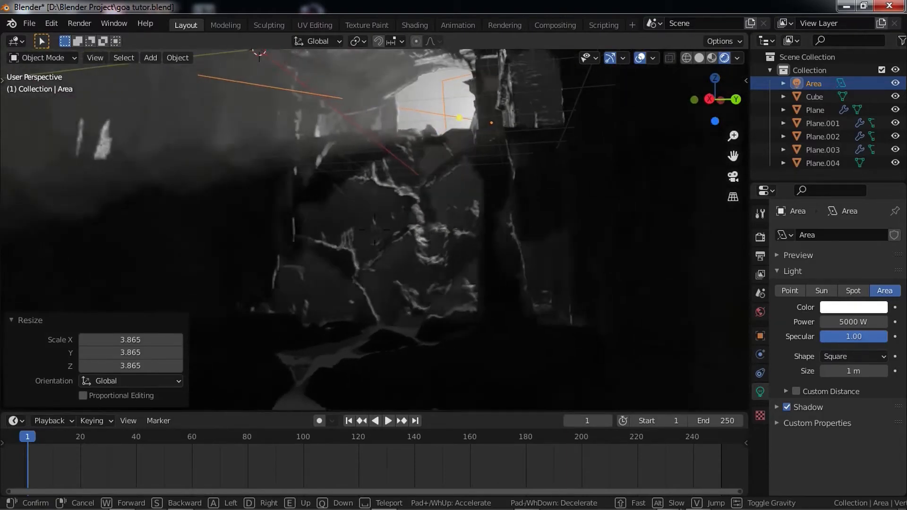
pyautogui.click(375, 229)
pyautogui.press('r')
pyautogui.press('y')
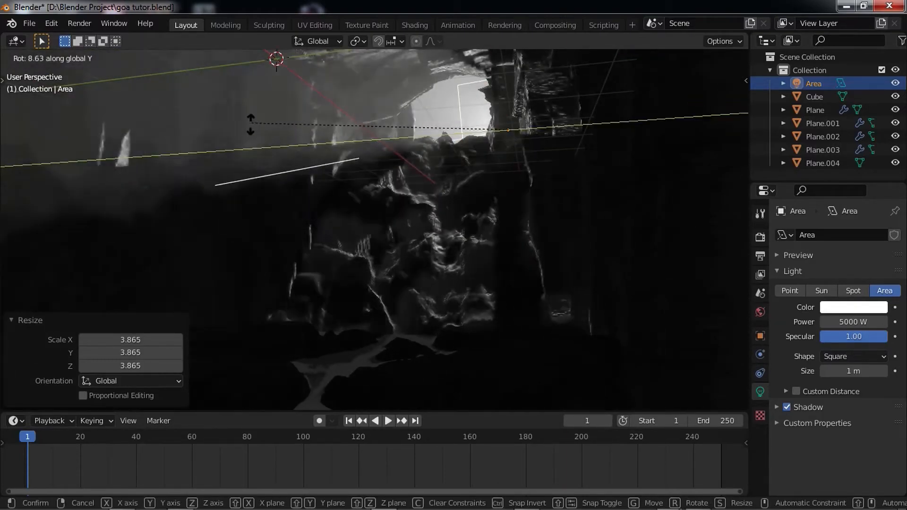
pyautogui.click(415, 239)
# - Raise the area light about 2.32 m along Z and save the scene file
pyautogui.press('g')
pyautogui.press('z')
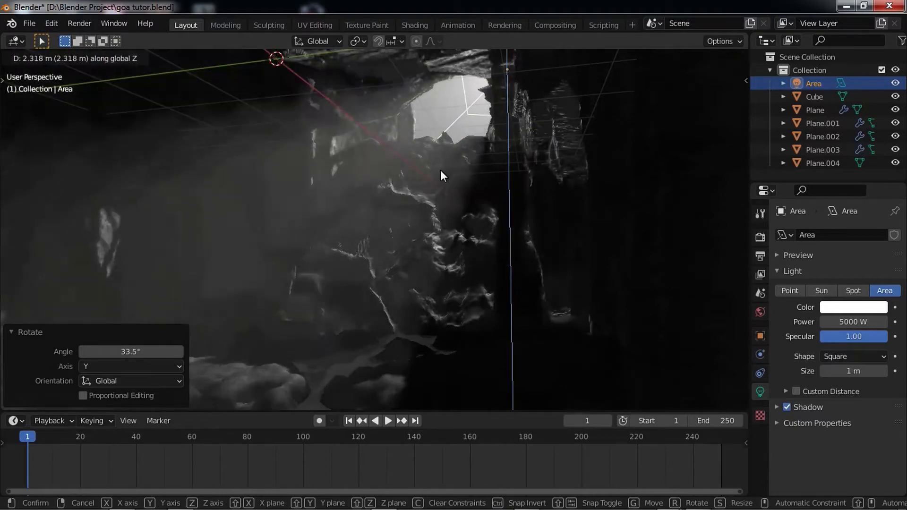
pyautogui.click(441, 171)
pyautogui.hotkey('ctrl', 's')
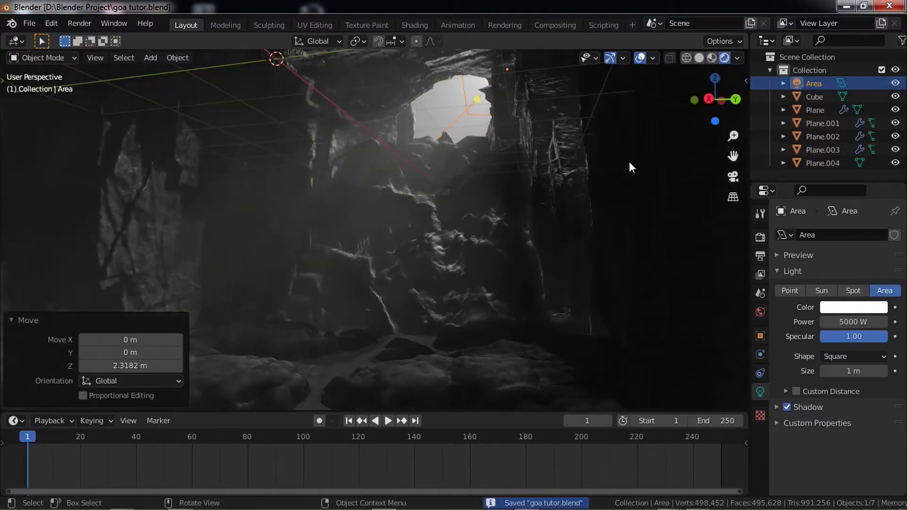
# - Scale the area light down by a factor of about 0.605, select the volume cube and save the scene file
pyautogui.press('s')
pyautogui.click(552, 147)
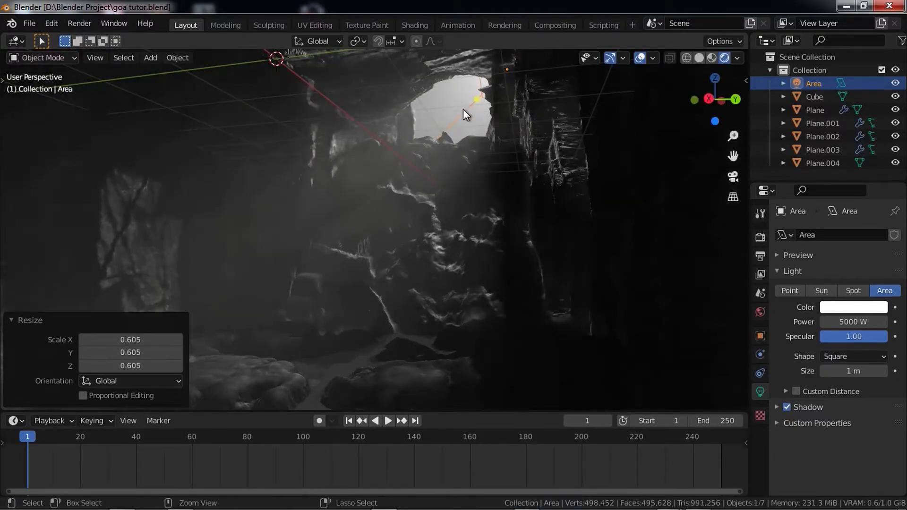
pyautogui.click(455, 103)
pyautogui.hotkey('ctrl', 's')
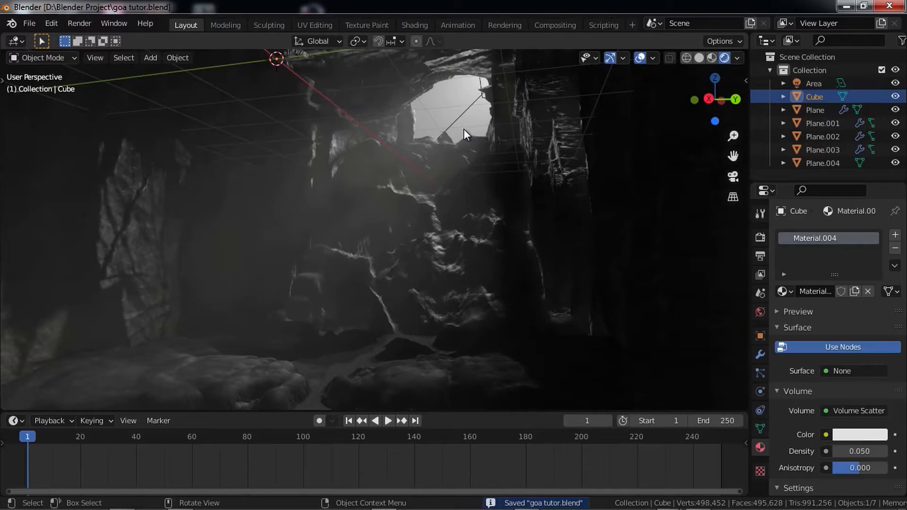
pyautogui.hotkey('shift', '`')
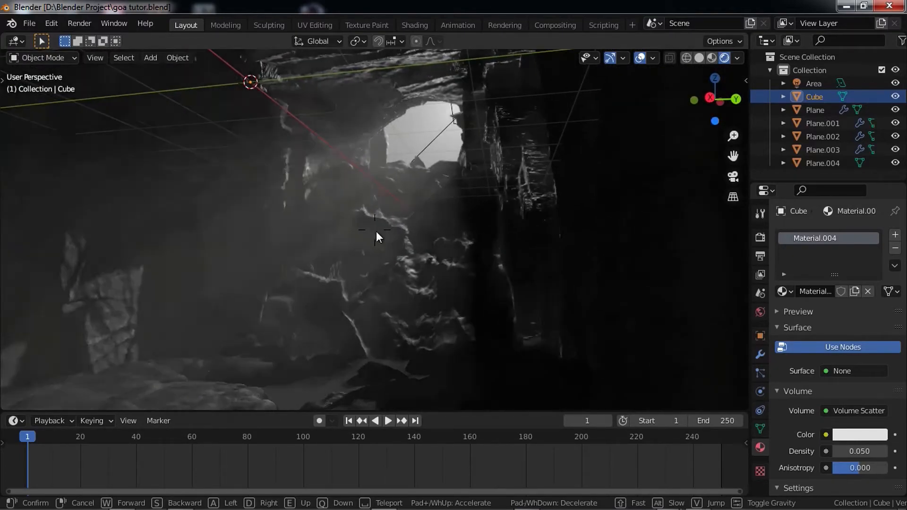
pyautogui.click(377, 231)
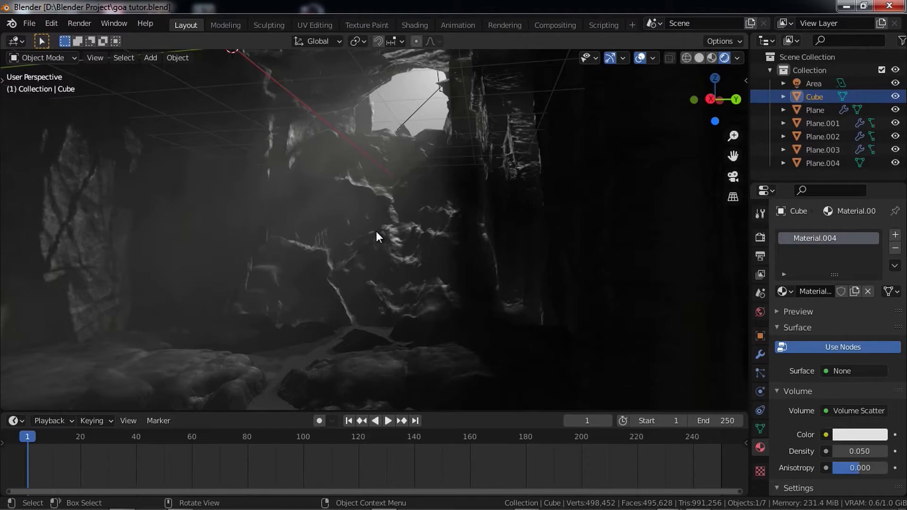
pyautogui.moveTo(364, 210); pyautogui.dragTo(371, 221, button='middle')
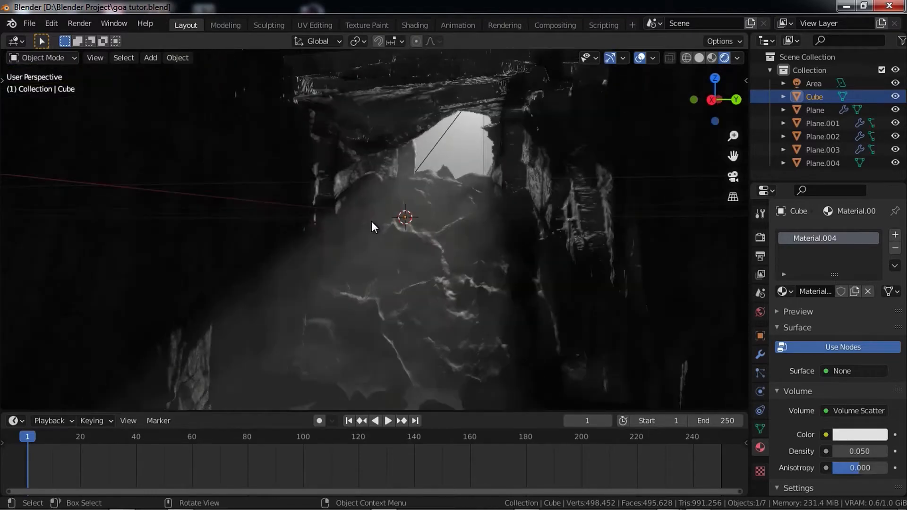
pyautogui.press('s')
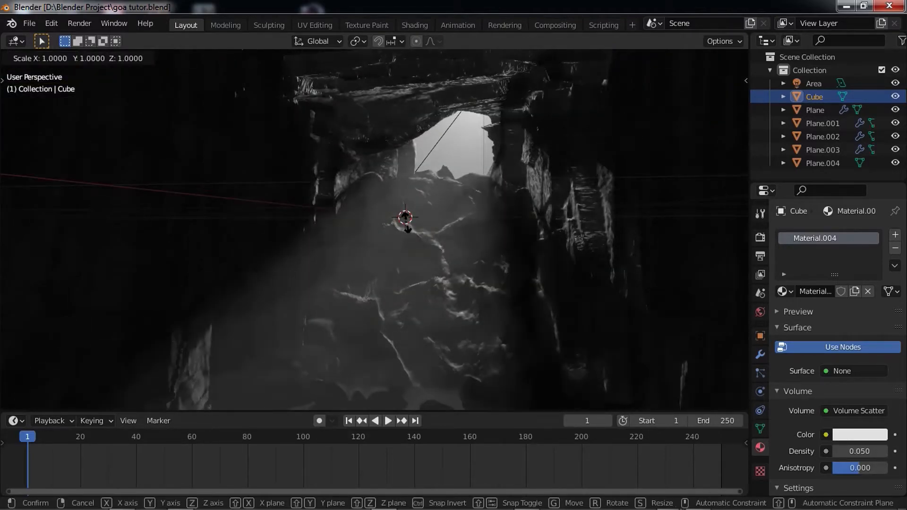
pyautogui.press('Escape')
# - Save the scene file and append the rock objects batu.001 through batu.007 from asset.blend in the Blender Project folder
pyautogui.hotkey('ctrl', 's')
pyautogui.click(32, 23)
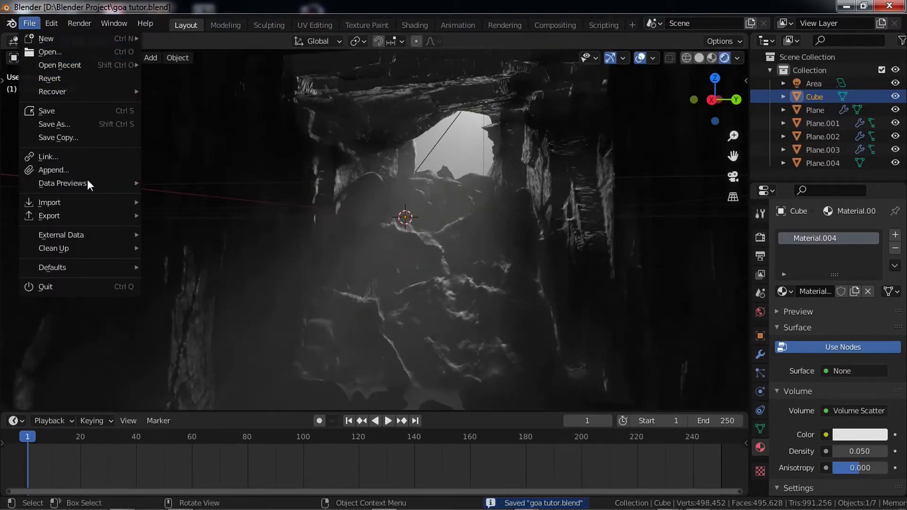
pyautogui.click(75, 167)
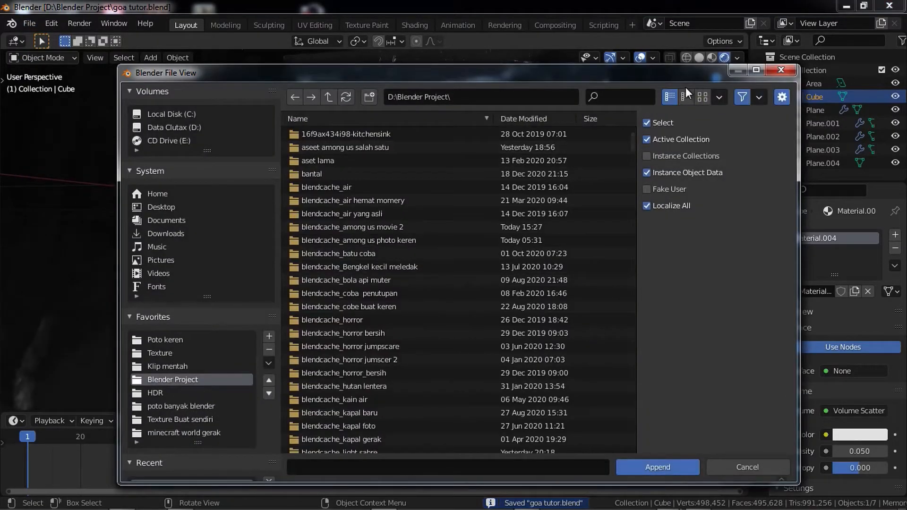
pyautogui.click(639, 98)
pyautogui.write('ass')
pyautogui.click(421, 147)
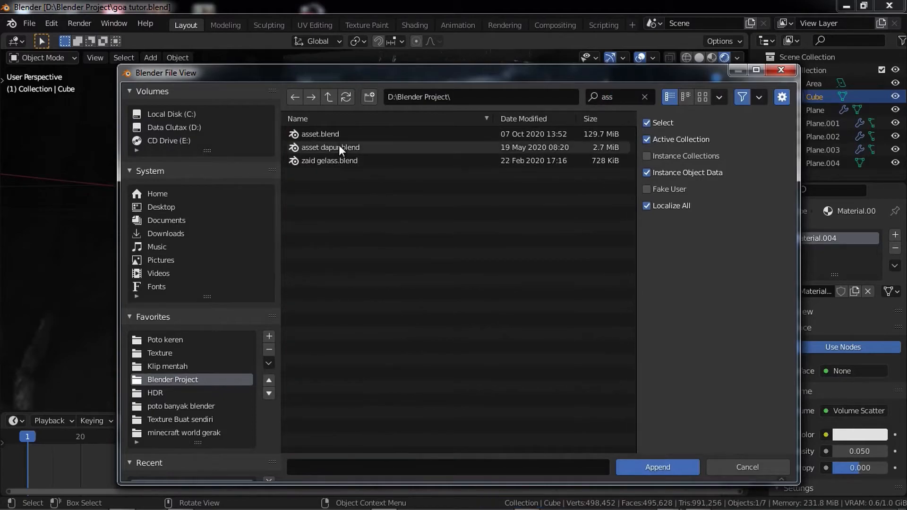
pyautogui.doubleClick(335, 136)
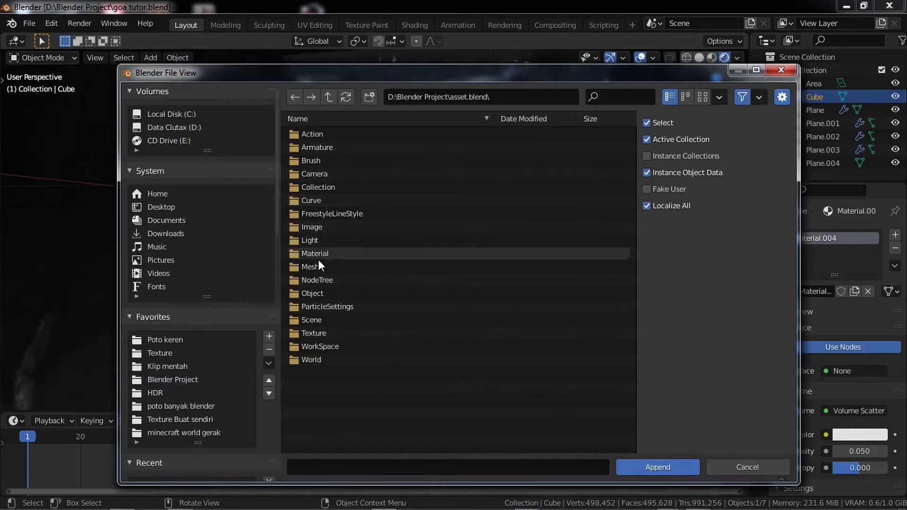
pyautogui.doubleClick(314, 293)
pyautogui.click(323, 146)
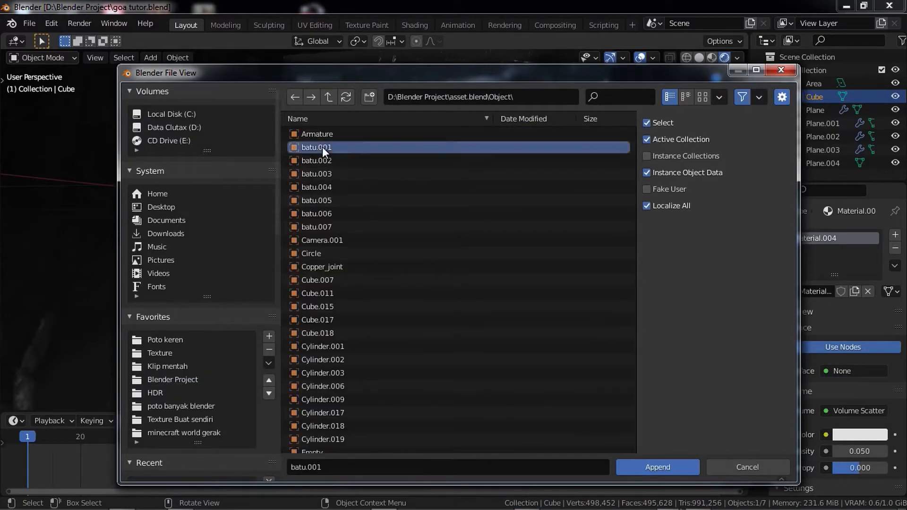
pyautogui.keyDown('shift'); pyautogui.click(326, 227); pyautogui.keyUp('shift')
pyautogui.click(649, 467)
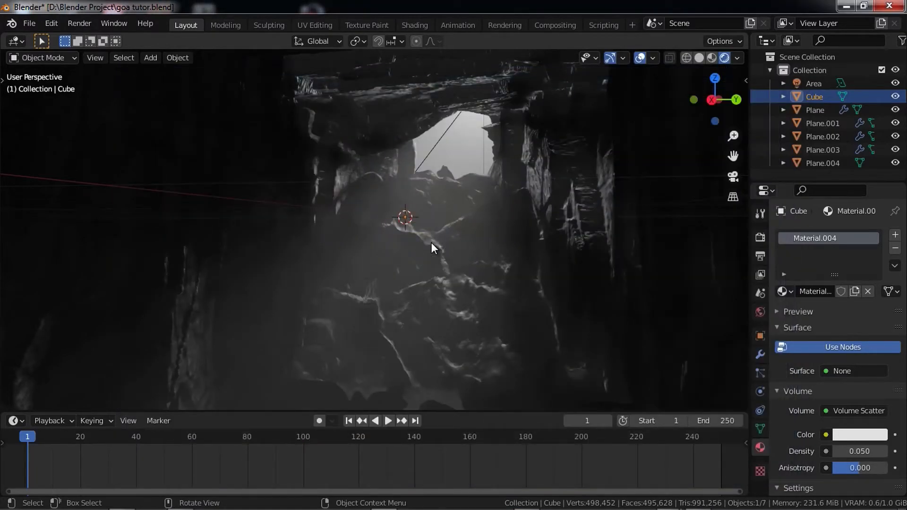
# - Select the appended rock batu.007 and move it horizontally about -22.8 m in X and -10.6 m in Y into the cave
pyautogui.moveTo(432, 249); pyautogui.dragTo(414, 248, button='middle')
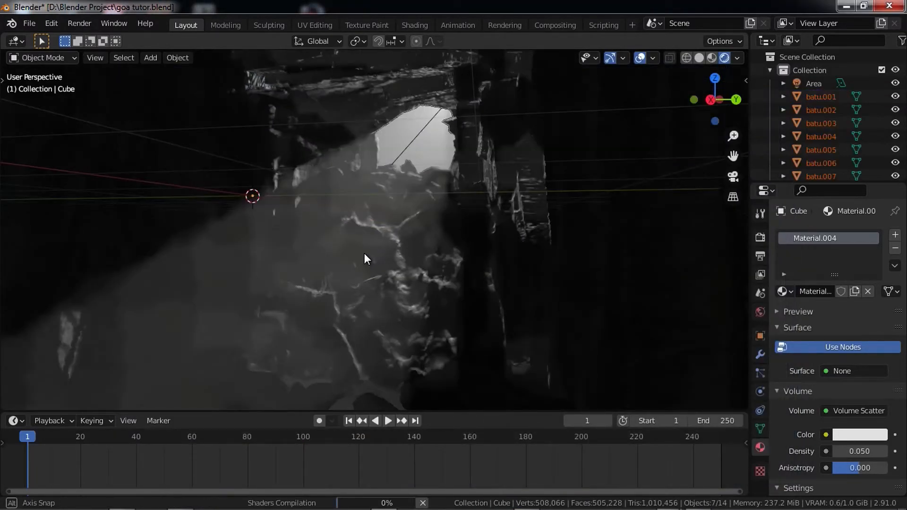
pyautogui.scroll(-5, 364, 254)
pyautogui.moveTo(373, 254); pyautogui.dragTo(297, 257, button='middle')
pyautogui.scroll(-3, 330, 234)
pyautogui.press('KP_Decimal')
pyautogui.scroll(5, 445, 256)
pyautogui.moveTo(445, 256); pyautogui.dragTo(459, 273, button='middle')
pyautogui.click(519, 330)
pyautogui.scroll(-4, 568, 305)
pyautogui.moveTo(571, 302); pyautogui.dragTo(548, 315, button='middle')
pyautogui.moveTo(479, 321); pyautogui.dragTo(476, 321, button='middle')
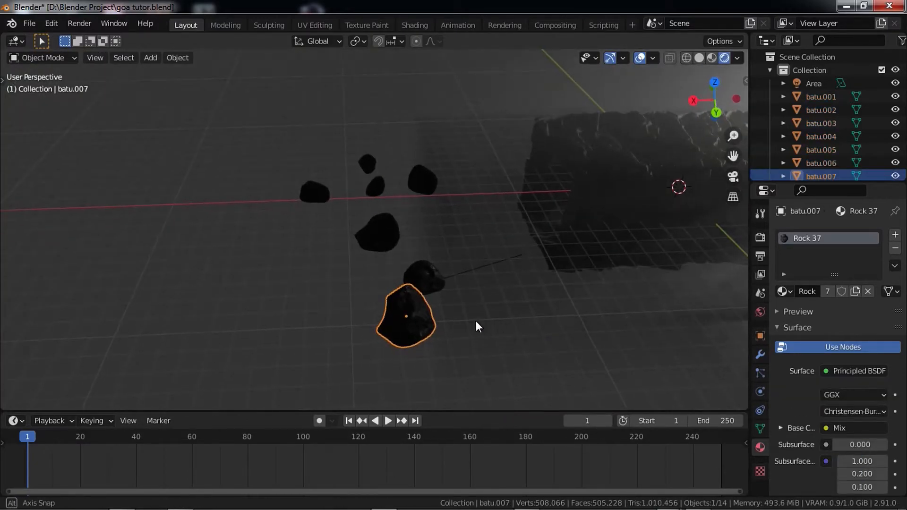
pyautogui.scroll(-3, 407, 319)
pyautogui.press('g')
pyautogui.hotkey('shift', 'z')
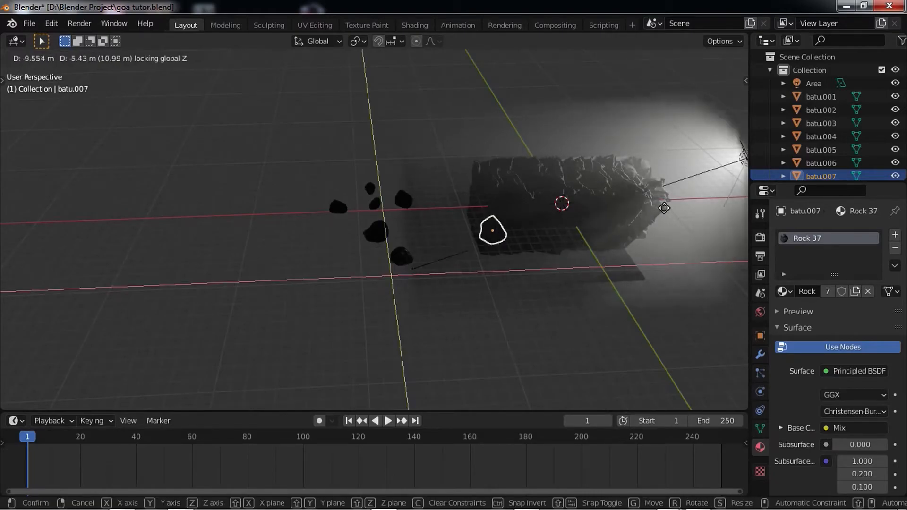
pyautogui.click(707, 197)
# - Switch the viewport to solid shading and lower the rock batu.007 about 3.61 m along Z towards the cave floor
pyautogui.press('KP_Decimal')
pyautogui.moveTo(730, 157); pyautogui.dragTo(295, 189, button='middle')
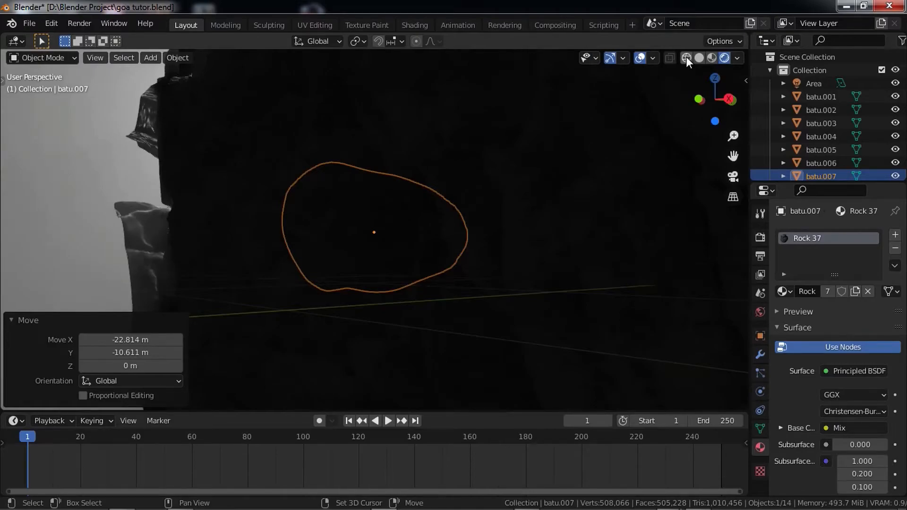
pyautogui.click(699, 58)
pyautogui.moveTo(514, 174)
pyautogui.keyDown('shift'); pyautogui.mouseDown(button='middle')
pyautogui.moveTo(413, 179)
pyautogui.moveTo(410, 192)
pyautogui.moveTo(370, 211)
pyautogui.moveTo(369, 202)
pyautogui.moveTo(369, 225)
pyautogui.moveTo(401, 89)
pyautogui.mouseUp(button='middle'); pyautogui.keyUp('shift')
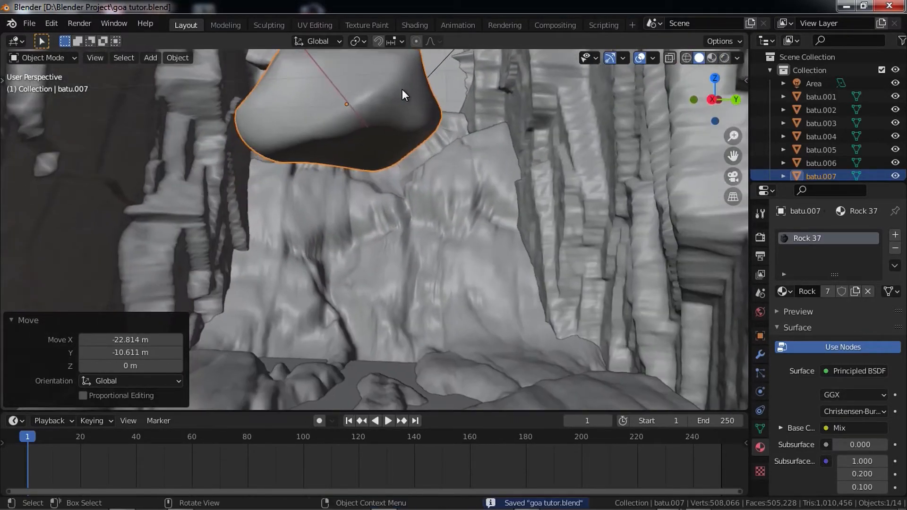
pyautogui.press('g')
pyautogui.press('z')
pyautogui.click(399, 343)
# - Shift the rock horizontally about -0.28 m in X and 2.61 m in Y beside the cave wall and save the file
pyautogui.press('g')
pyautogui.hotkey('shift', 'z')
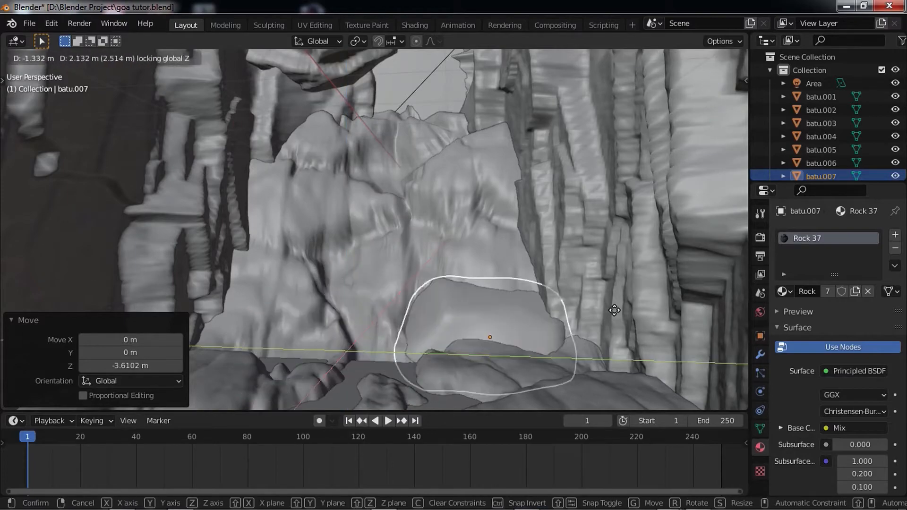
pyautogui.click(648, 330)
pyautogui.hotkey('ctrl', 's')
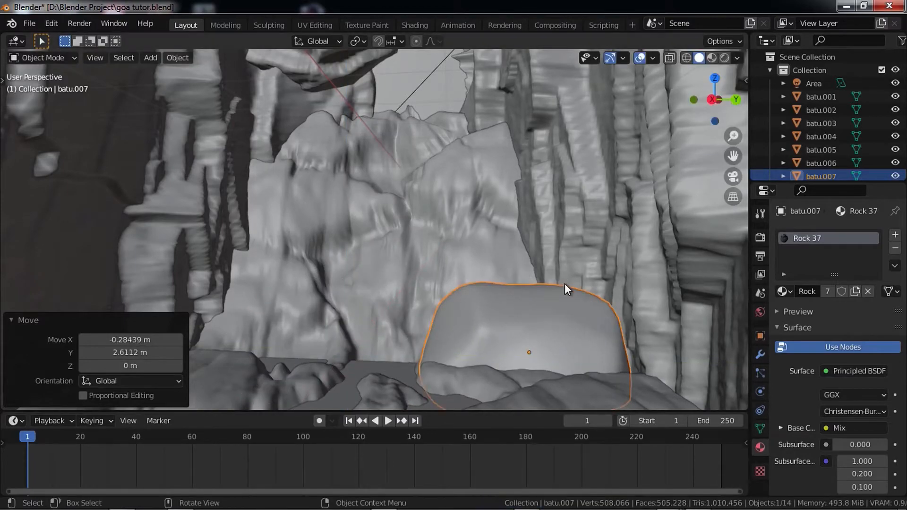
# - Raise the rock batu.007 about 0.66 m along Z and rotate it around the Z axis by about -41°
pyautogui.press('g')
pyautogui.press('z')
pyautogui.click(566, 238)
pyautogui.press('r')
pyautogui.press('z')
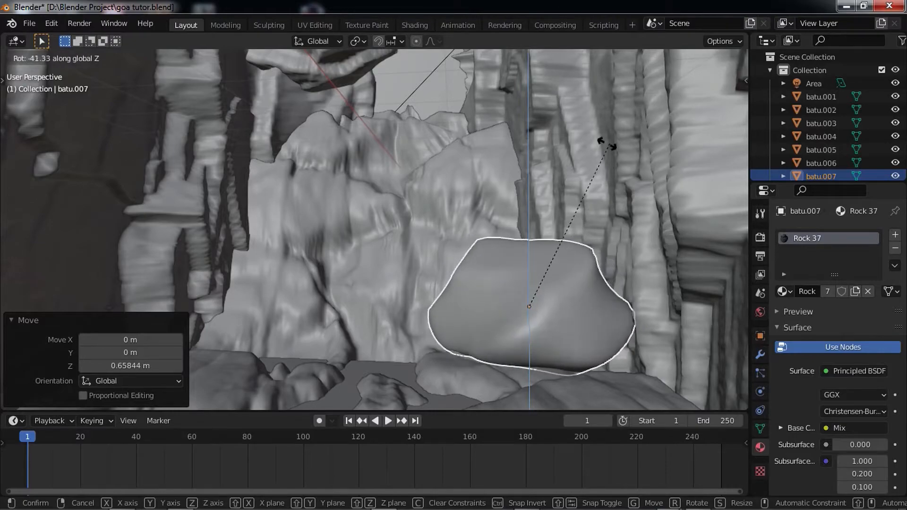
pyautogui.click(594, 219)
# - Rotate batu.007 -38.7° around the Y axis and lower it about 0.25 m along Z
pyautogui.press('r')
pyautogui.press('y')
pyautogui.click(532, 259)
pyautogui.press('g')
pyautogui.press('z')
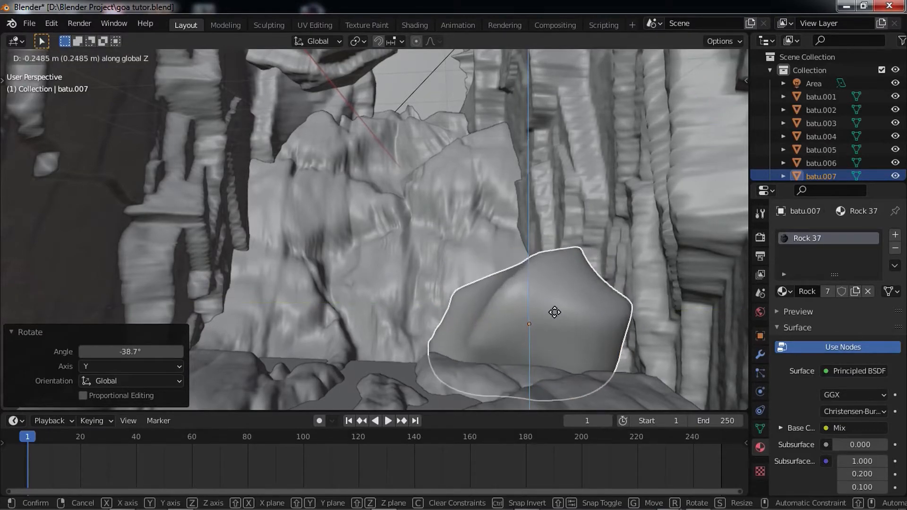
pyautogui.click(554, 312)
# - Select the rock batu.005 outside the cave and move it horizontally about -17.36 m in X and -2.06 m in Y
pyautogui.scroll(-8, 492, 295)
pyautogui.moveTo(453, 294); pyautogui.dragTo(457, 307, button='middle')
pyautogui.scroll(-5, 457, 311)
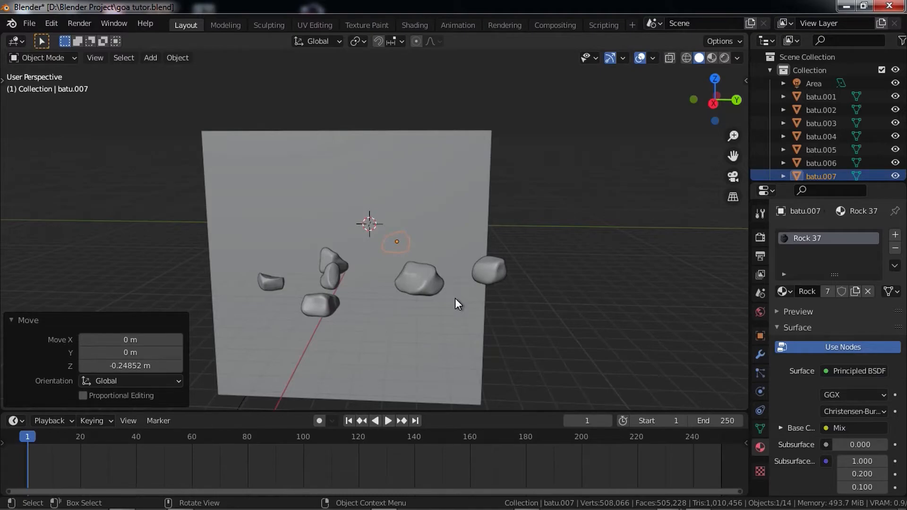
pyautogui.click(390, 296)
pyautogui.click(434, 278)
pyautogui.moveTo(436, 278); pyautogui.dragTo(486, 363, button='middle')
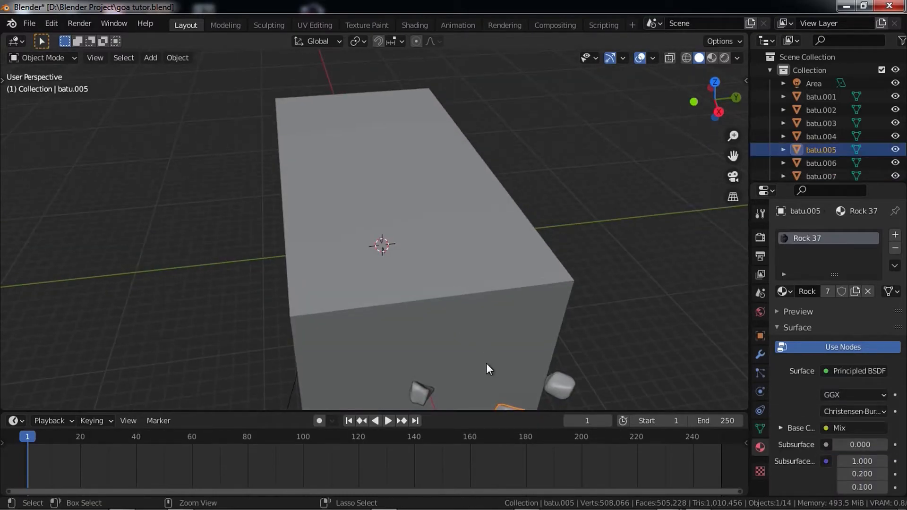
pyautogui.press('g')
pyautogui.press('z')
pyautogui.click(521, 239)
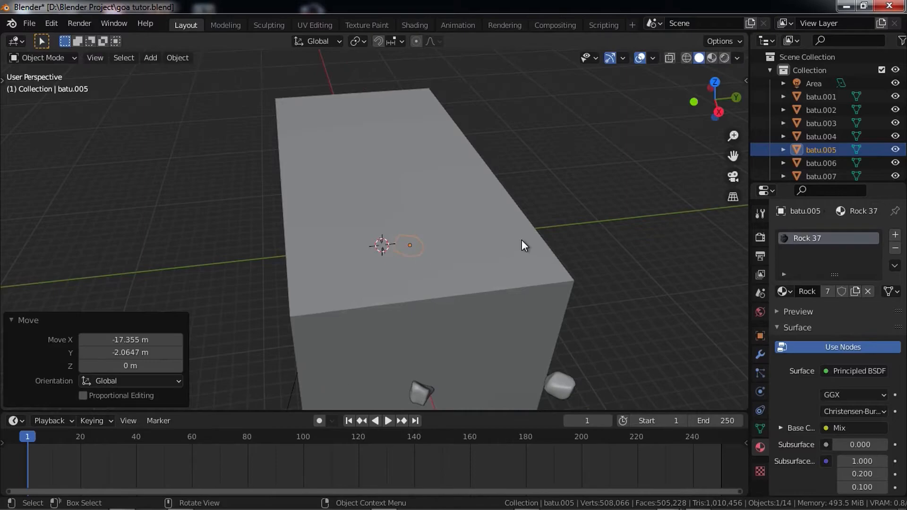
pyautogui.press('KP_Decimal')
# - Move batu.005 deeper into the cave, about -9.7 m in X and -1 m in Y, and raise it about 0.38 m
pyautogui.press('g')
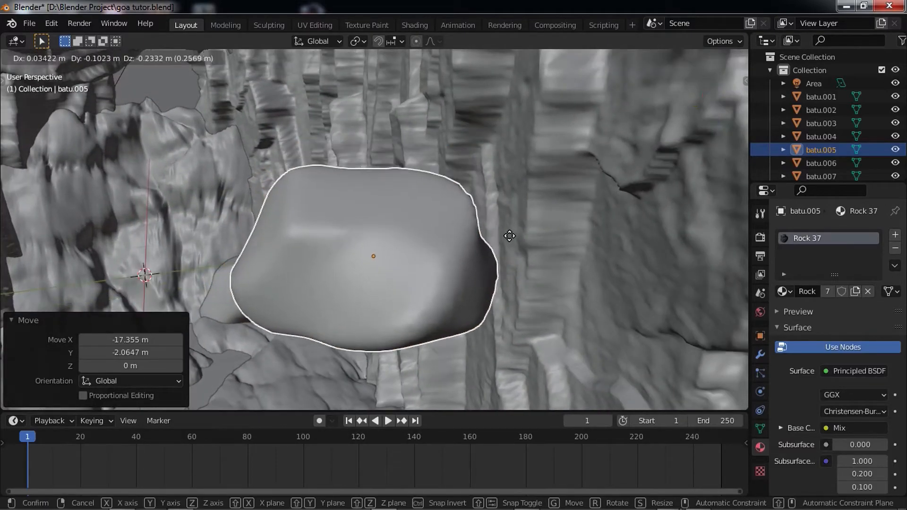
pyautogui.hotkey('shift', 'z')
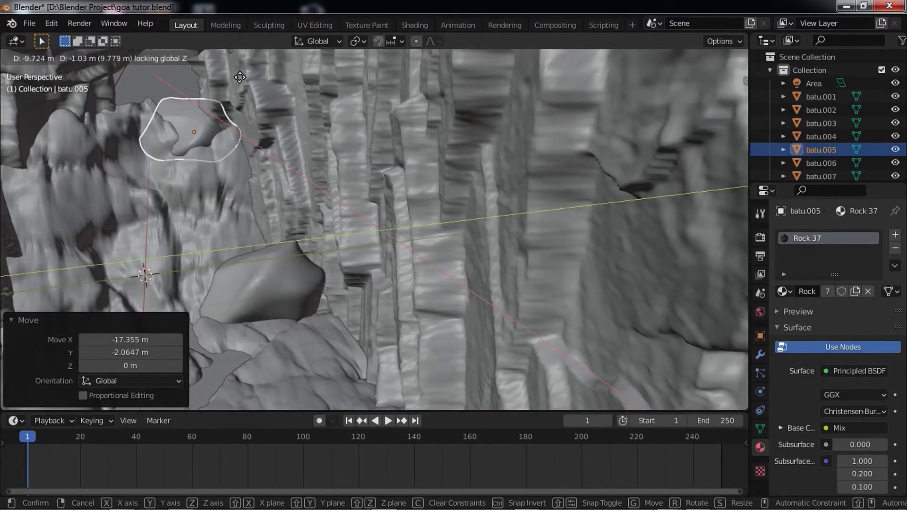
pyautogui.click(239, 81)
pyautogui.press('g')
pyautogui.press('z')
pyautogui.click(248, 81)
pyautogui.moveTo(249, 81); pyautogui.dragTo(284, 93, button='middle')
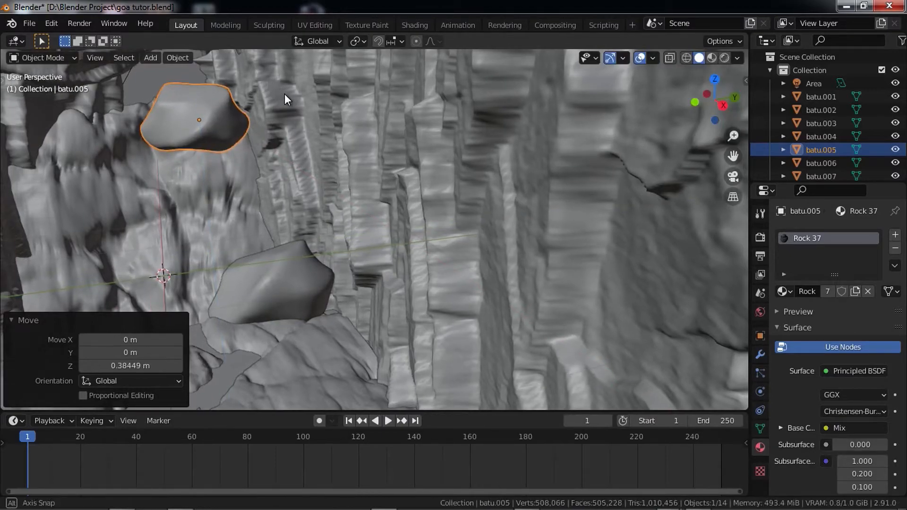
# - Rotate batu.005 -18.1° around the Z axis and lower it about 0.94 m onto the far rock slope
pyautogui.press('r')
pyautogui.press('z')
pyautogui.click(223, 123)
pyautogui.press('g')
pyautogui.press('z')
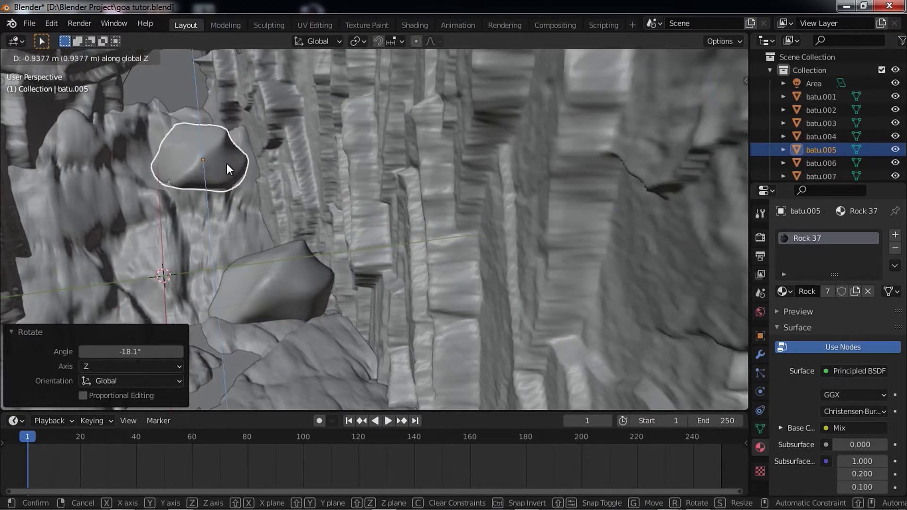
pyautogui.click(227, 164)
# - Rotate batu.005 37° around the view axis and shift it about -0.12 m along X into the slope
pyautogui.press('r')
pyautogui.click(264, 153)
pyautogui.press('g')
pyautogui.press('x')
pyautogui.rightClick(283, 168)
pyautogui.press('g')
pyautogui.press('x')
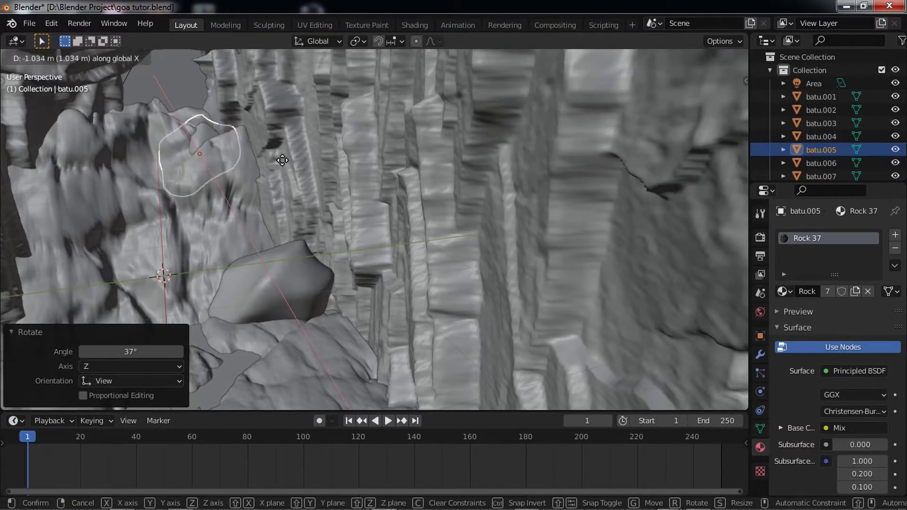
pyautogui.click(286, 165)
# - Select the rock batu.001 outside the cave and move it horizontally about -11.48 m in X and -0.22 m in Y
pyautogui.moveTo(287, 165); pyautogui.dragTo(313, 230, button='middle')
pyautogui.scroll(-5, 314, 230)
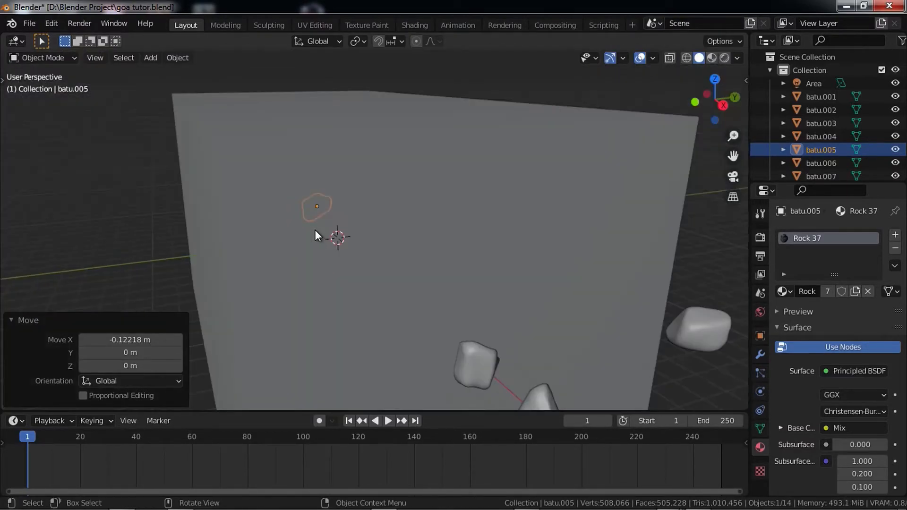
pyautogui.click(499, 343)
pyautogui.press('g')
pyautogui.press('z')
pyautogui.rightClick(501, 342)
pyautogui.click(488, 356)
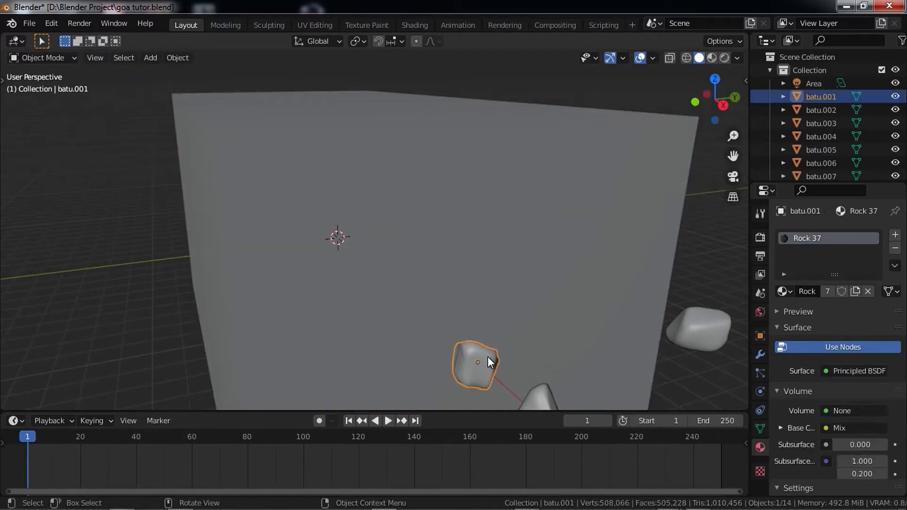
pyautogui.press('g')
pyautogui.press('z')
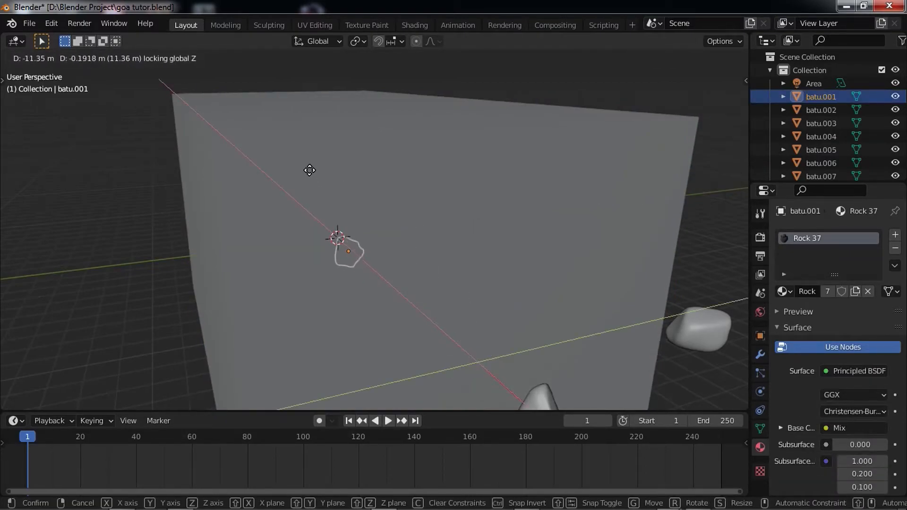
pyautogui.click(310, 170)
pyautogui.press('KP_Decimal')
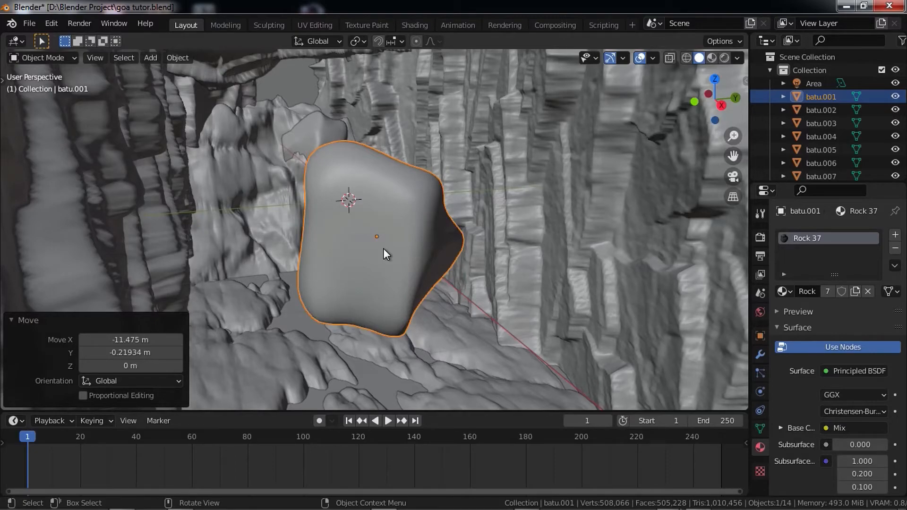
# - Move batu.001 horizontally about -6 m in X and -0.5 m in Y towards the far rock slope
pyautogui.moveTo(383, 249); pyautogui.dragTo(410, 239, button='middle')
pyautogui.press('g')
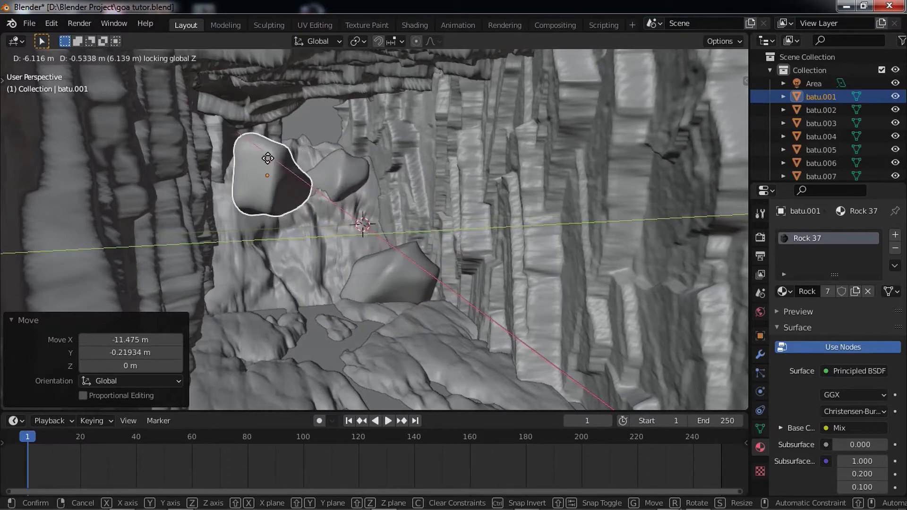
pyautogui.click(282, 152)
pyautogui.press('KP_Decimal')
pyautogui.scroll(-4, 321, 239)
pyautogui.moveTo(431, 277); pyautogui.dragTo(391, 269, button='middle')
# - Reselect batu.001, scale it down uniformly and lower it along Z towards the cave floor
pyautogui.press('a')
pyautogui.click(399, 240)
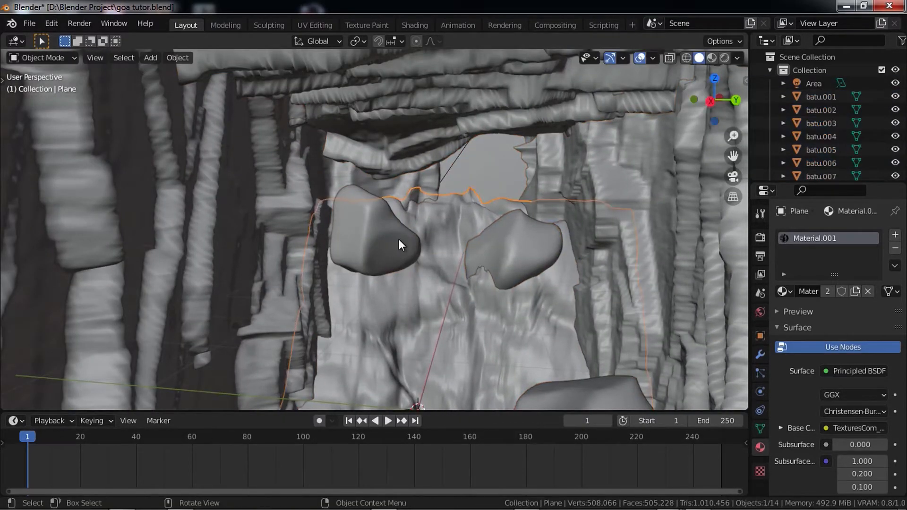
pyautogui.click(399, 240)
pyautogui.press('s')
pyautogui.click(436, 234)
pyautogui.moveTo(436, 233); pyautogui.dragTo(449, 156, button='middle')
pyautogui.press('g')
pyautogui.press('z')
pyautogui.click(432, 324)
# - Scale batu.001 uniformly by 0.661 and reposition it along the Y and X axes
pyautogui.press('s')
pyautogui.click(450, 320)
pyautogui.press('g')
pyautogui.press('x')
pyautogui.press('y')
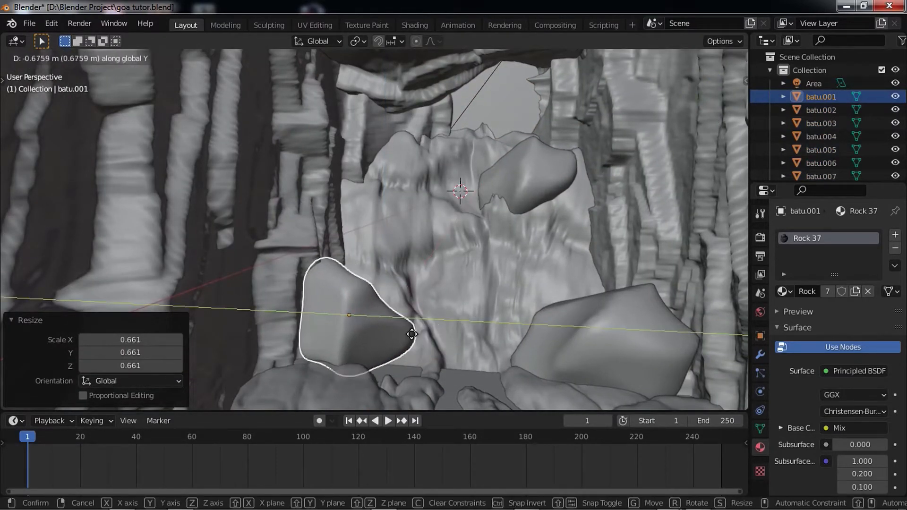
pyautogui.press('x')
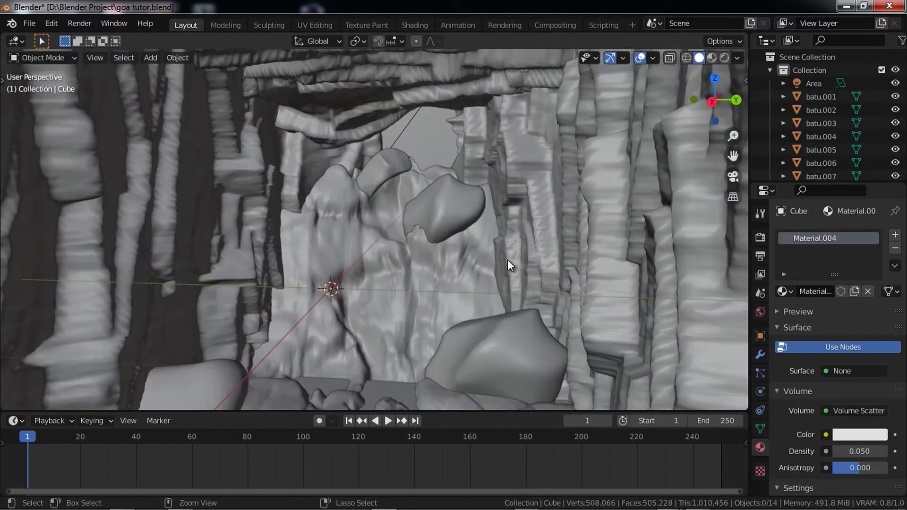
# - Save the scene file and use walk navigation to frame the rocks placed along the cave floor
pyautogui.hotkey('ctrl', 's')
pyautogui.hotkey('shift', '`')
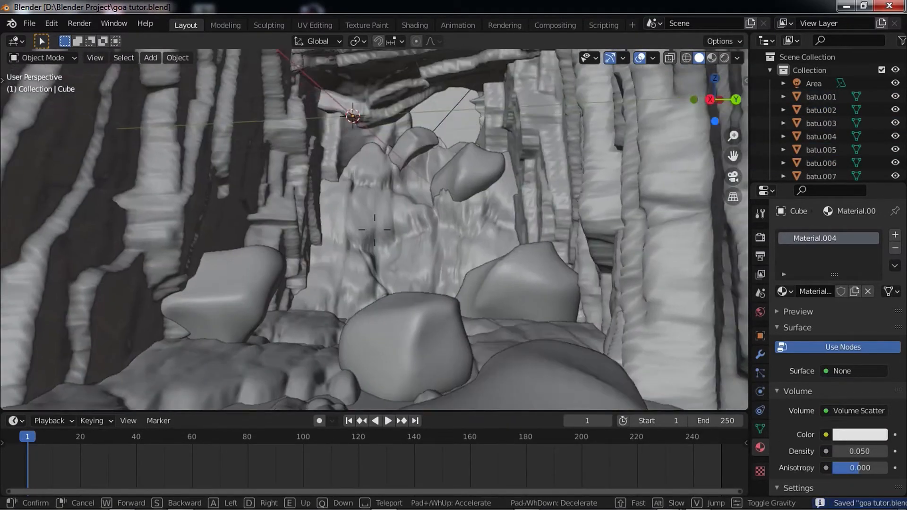
pyautogui.press('w')
pyautogui.press('w')
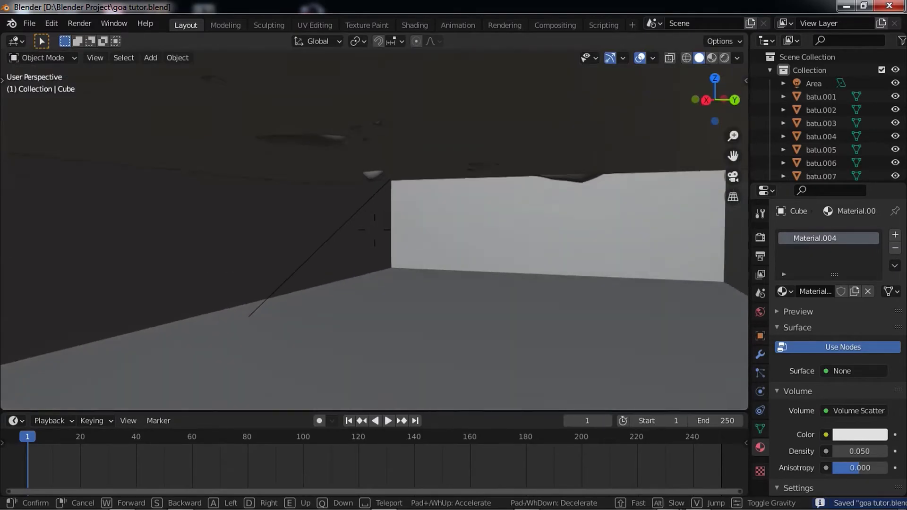
pyautogui.rightClick(375, 229)
pyautogui.hotkey('shift', '`')
pyautogui.press('w')
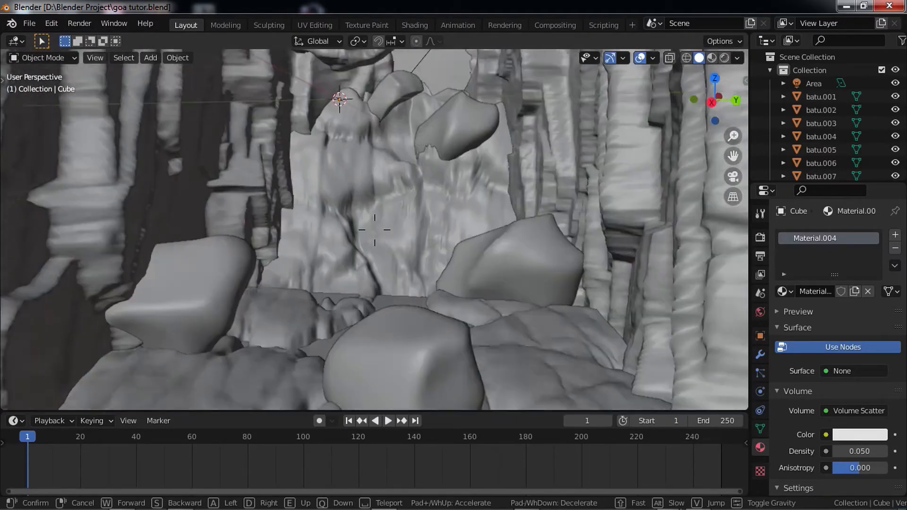
pyautogui.click(376, 233)
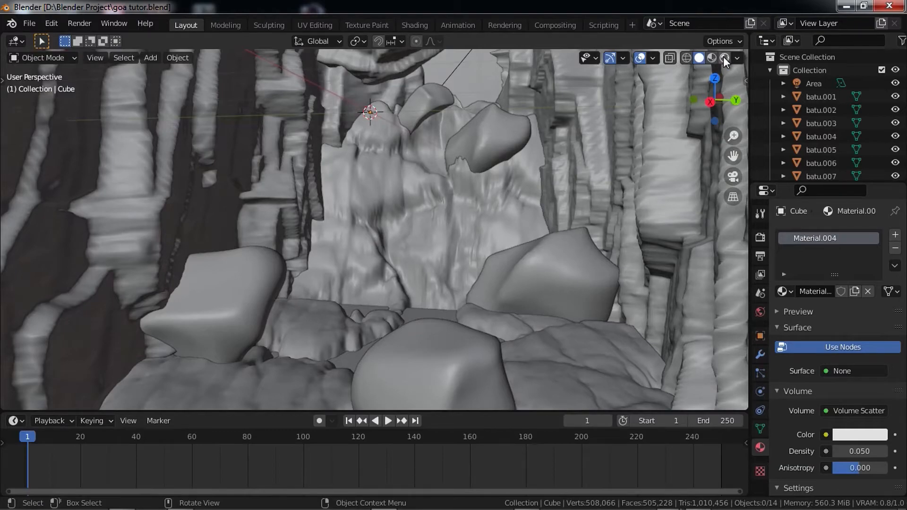
# - Switch the viewport to rendered shading, show the render settings and save the scene file
pyautogui.click(724, 57)
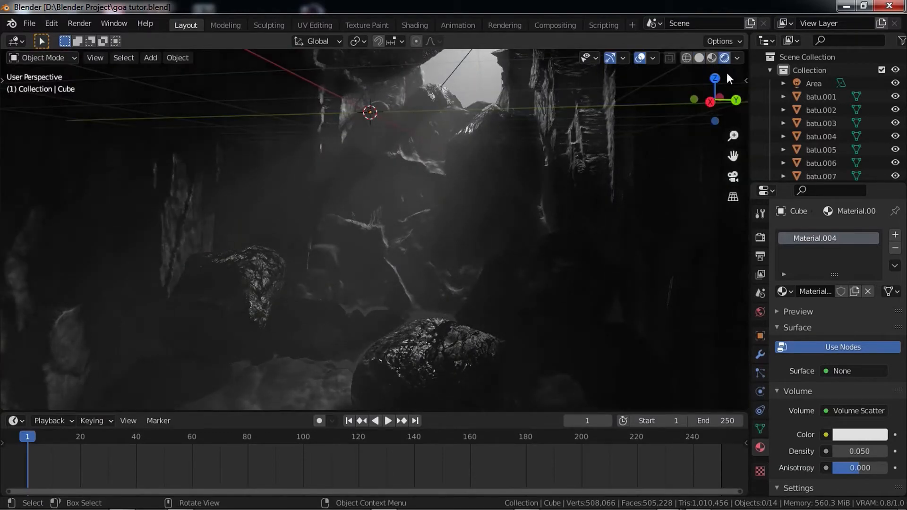
pyautogui.click(760, 237)
pyautogui.hotkey('ctrl', 's')
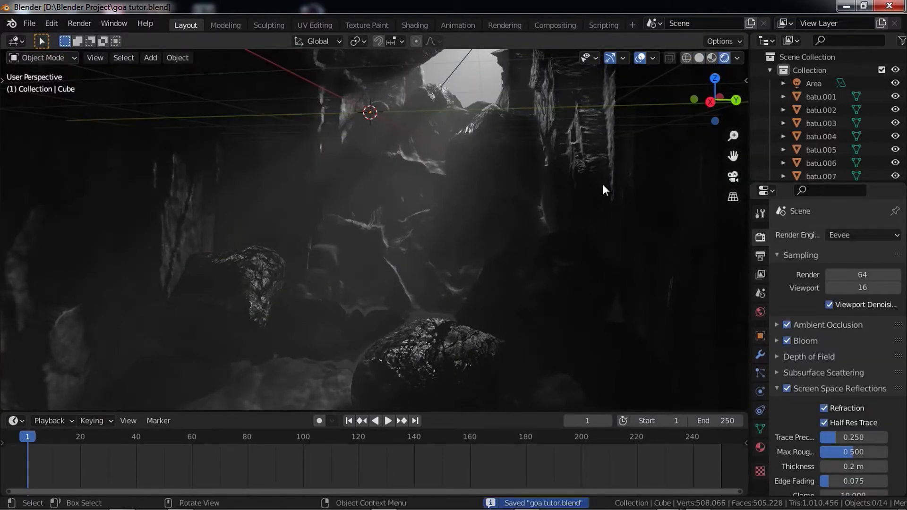
# - Examine the placed rocks and the volumetric light in the rendered cave using walk navigation
pyautogui.hotkey('shift', '`')
pyautogui.press('w')
pyautogui.press('w')
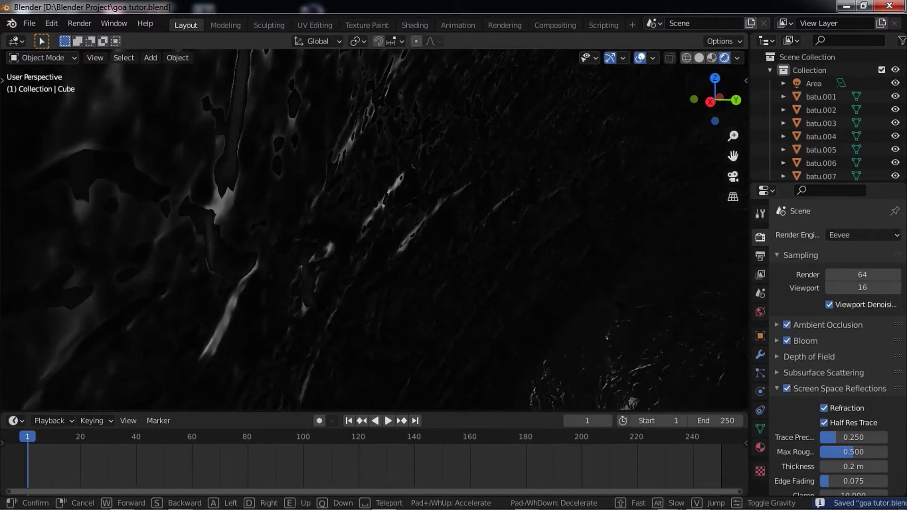
pyautogui.press('Escape')
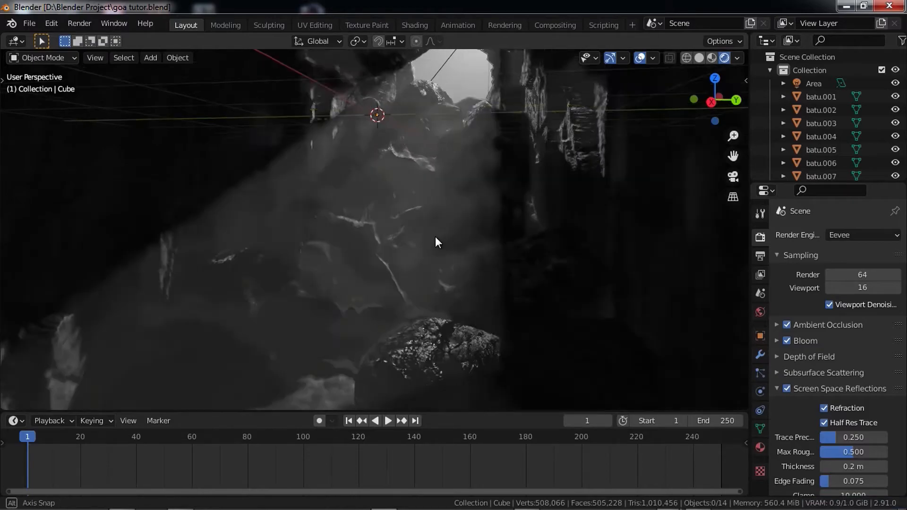
pyautogui.hotkey('shift', '`')
pyautogui.press('w')
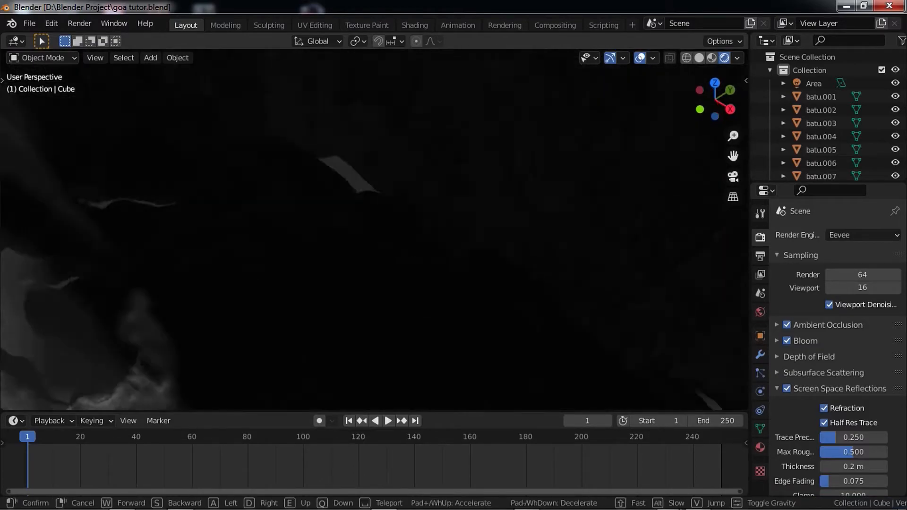
pyautogui.press('Escape')
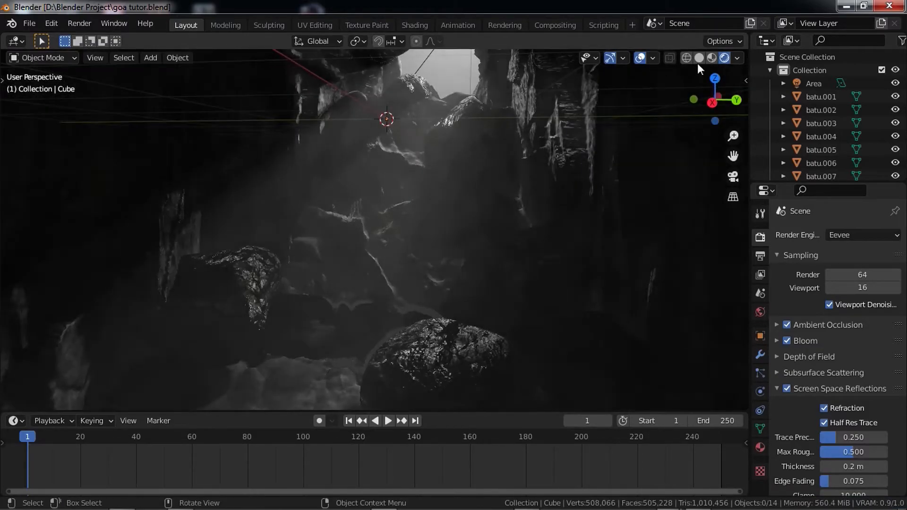
# - In solid shading, select the foreground rock batu.002 and move it horizontally about -2.3 m in X and -0.14 m in Y
pyautogui.click(699, 58)
pyautogui.hotkey('shift', '`')
pyautogui.press('w')
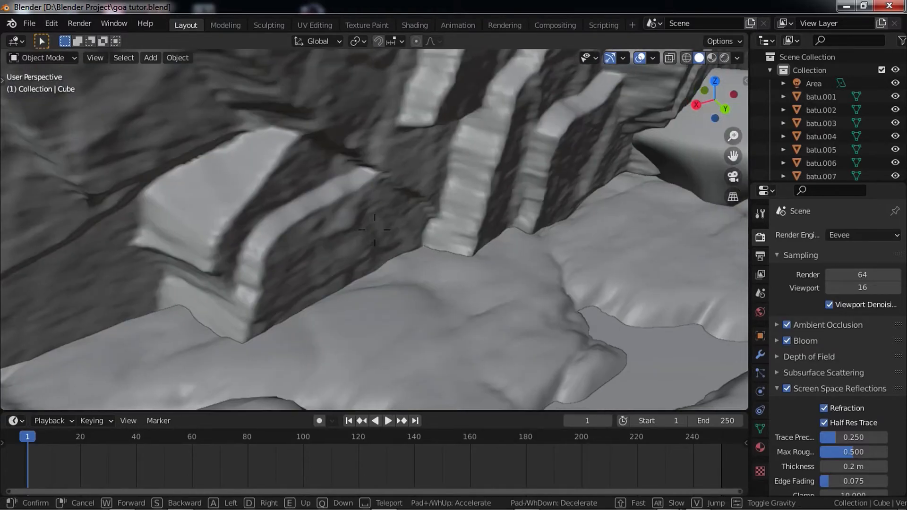
pyautogui.press('w')
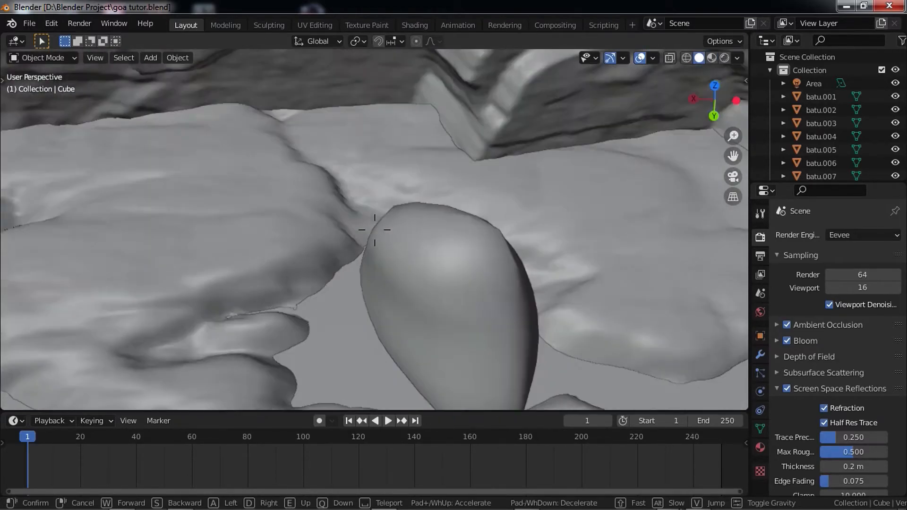
pyautogui.press('w')
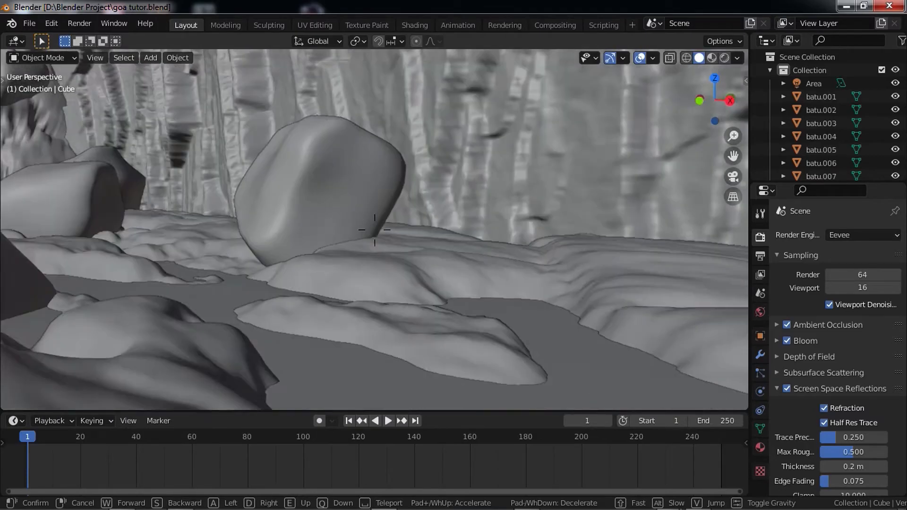
pyautogui.press('w')
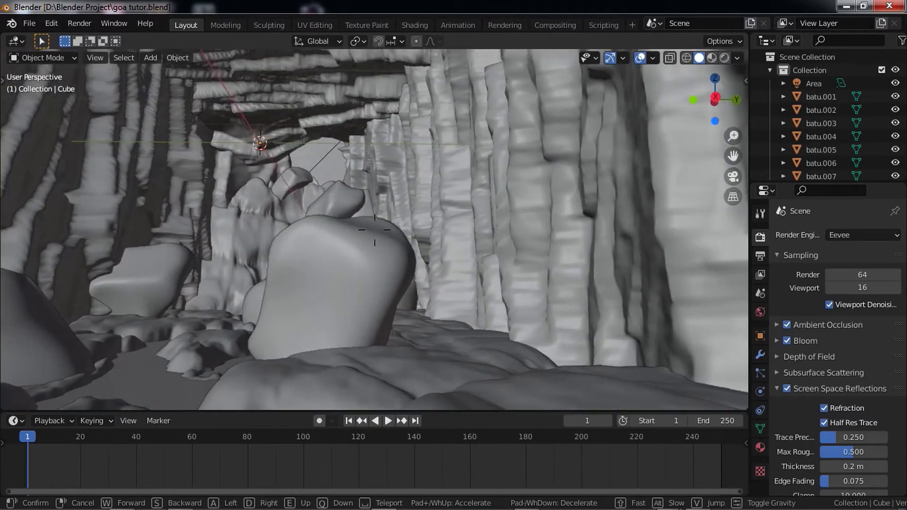
pyautogui.press('w')
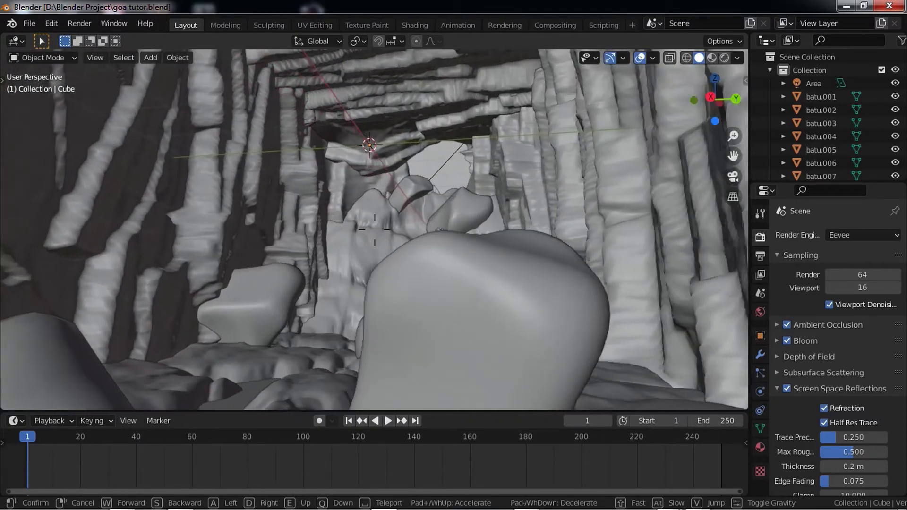
pyautogui.click(387, 245)
pyautogui.click(387, 245)
pyautogui.press('g')
pyautogui.hotkey('shift', 'z')
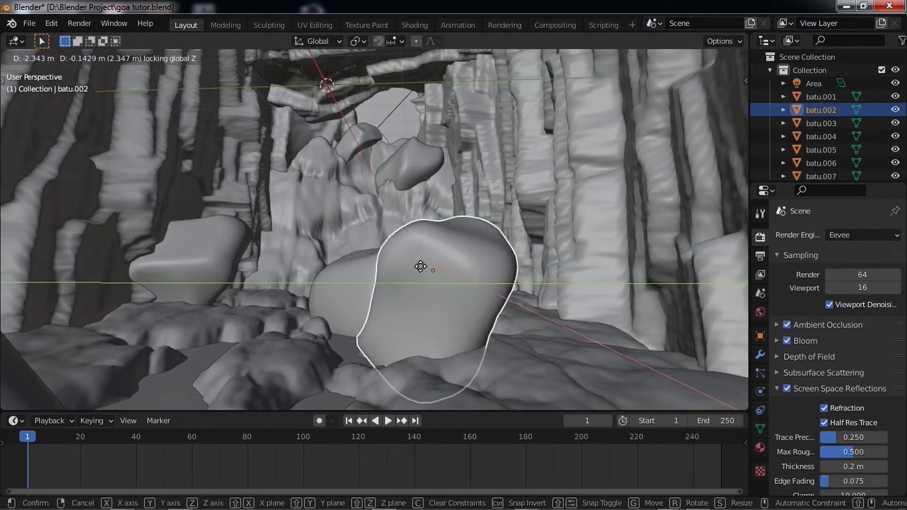
pyautogui.click(406, 274)
# - Lower batu.002 about 0.56 m along Z into the cave floor
pyautogui.press('g')
pyautogui.press('z')
pyautogui.click(410, 344)
pyautogui.scroll(-3, 537, 145)
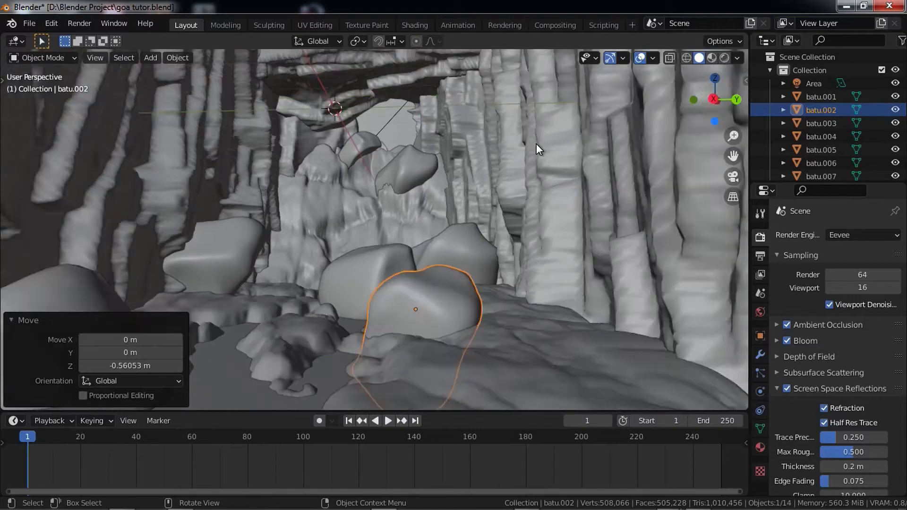
# - Save the scene file, add a standard camera and align it to the current view of the cave
pyautogui.hotkey('ctrl', 's')
pyautogui.hotkey('shift', 'a')
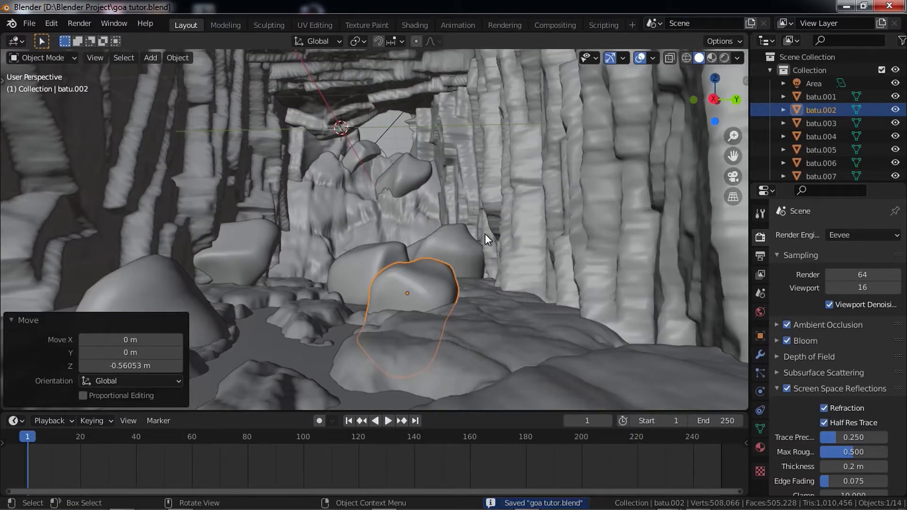
pyautogui.hotkey('shift', 'a')
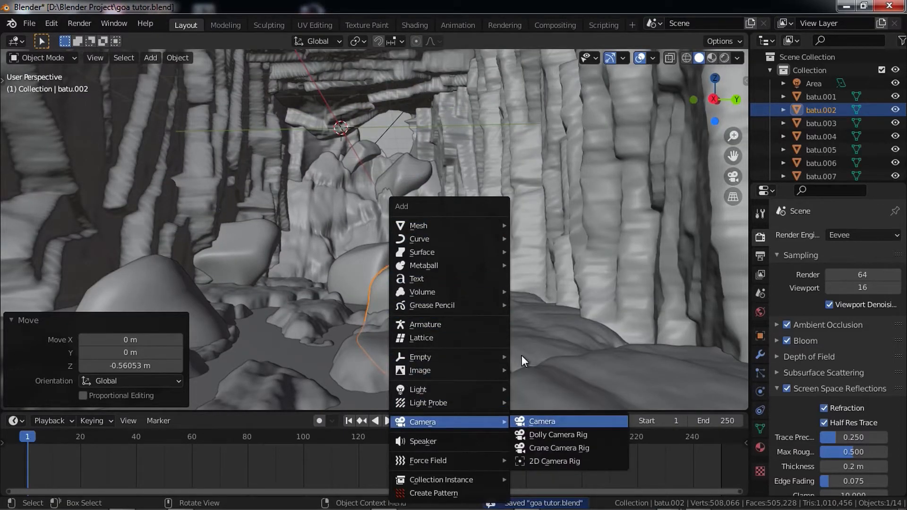
pyautogui.click(520, 423)
pyautogui.press('ctrl+alt+KP_0')
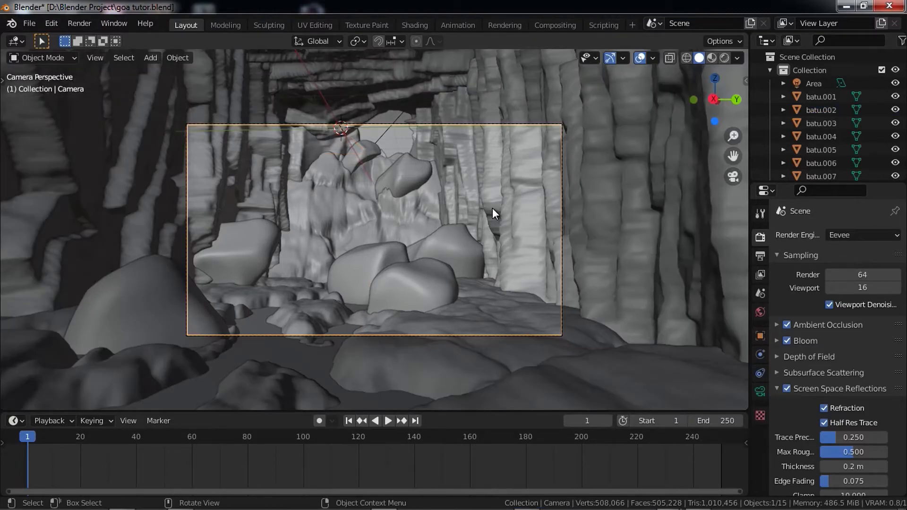
# - Reframe the camera low over the cave floor using walk navigation, save the file and preview the shot in rendered shading
pyautogui.hotkey('shift', '`')
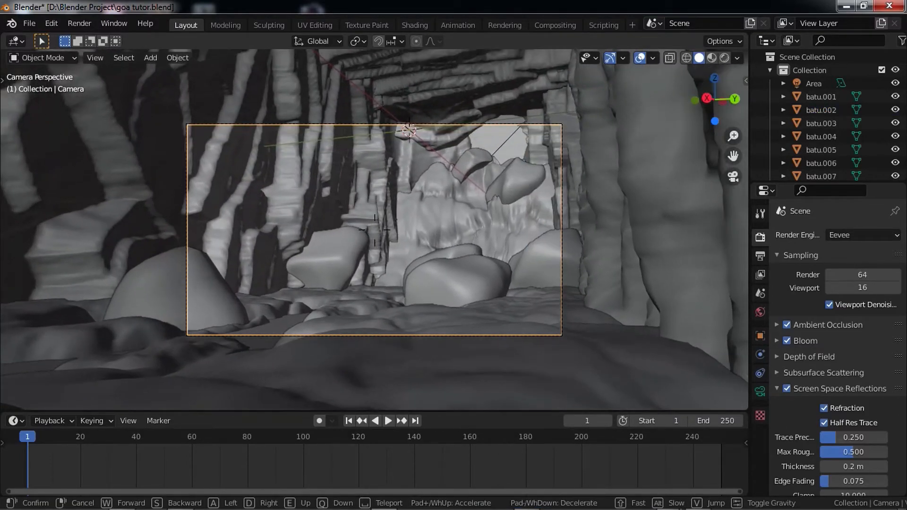
pyautogui.click(754, 264)
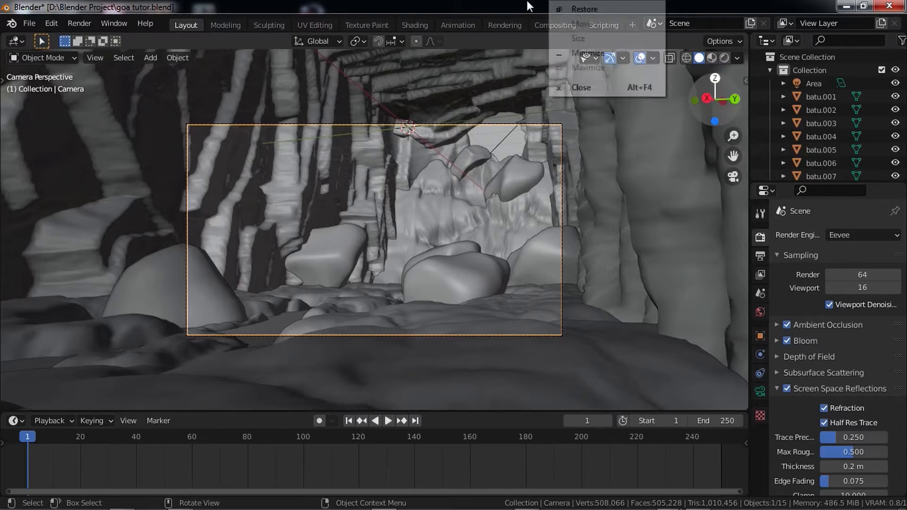
pyautogui.hotkey('ctrl', 's')
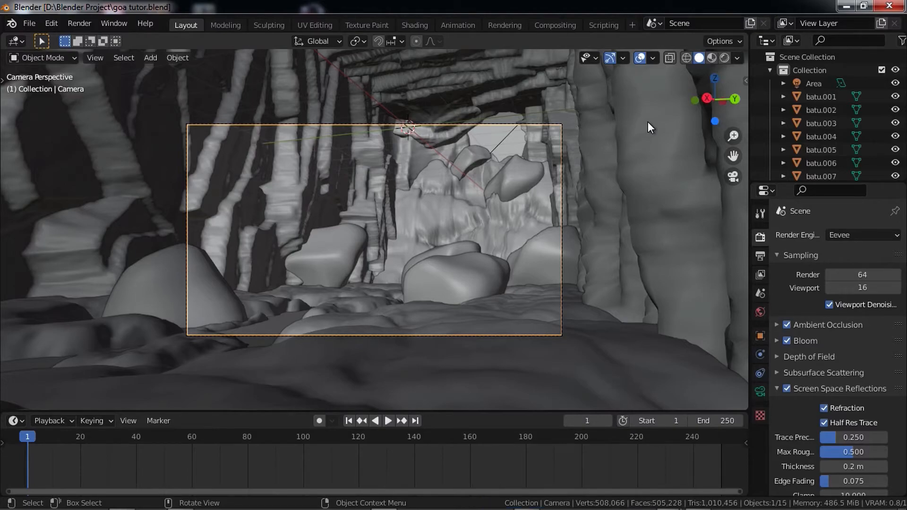
pyautogui.hotkey('shift', '`')
pyautogui.click(374, 229)
pyautogui.press('z')
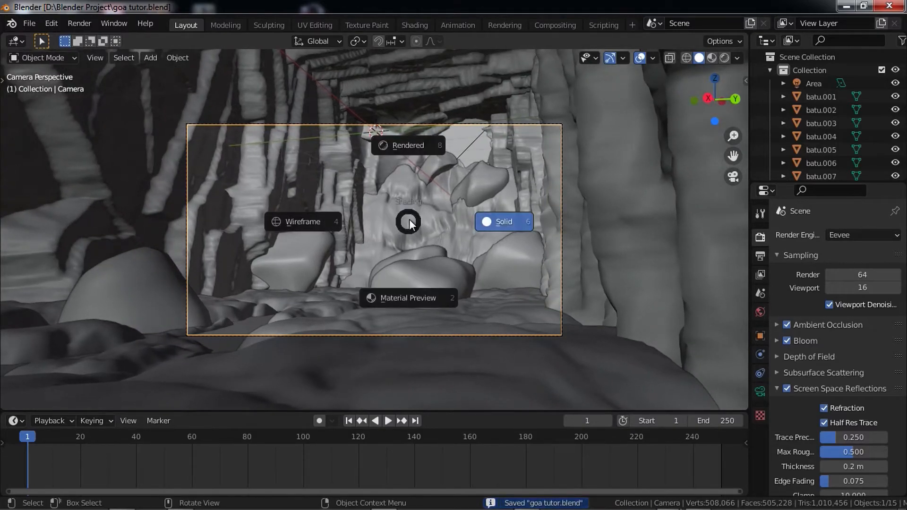
pyautogui.click(426, 178)
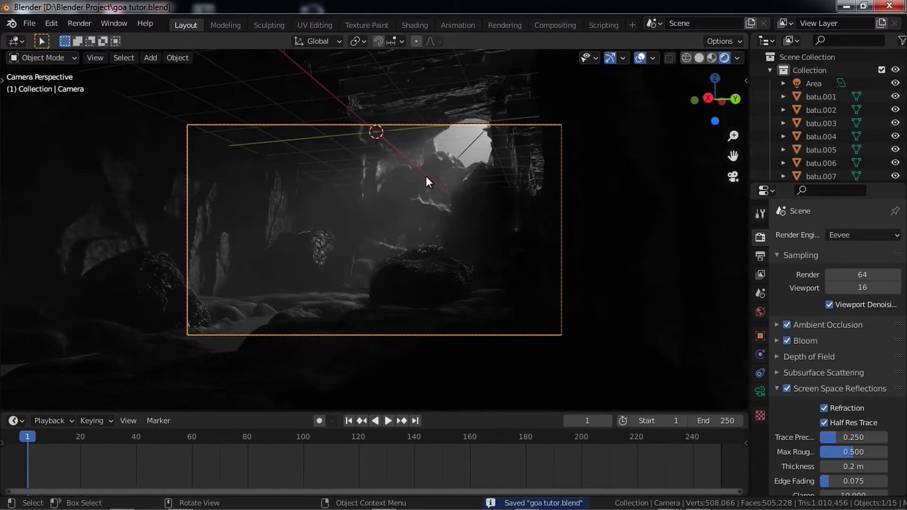
# - Select the side wall Plane.001, return to solid shading and pick an edge of its mesh in Edit Mode
pyautogui.click(237, 155)
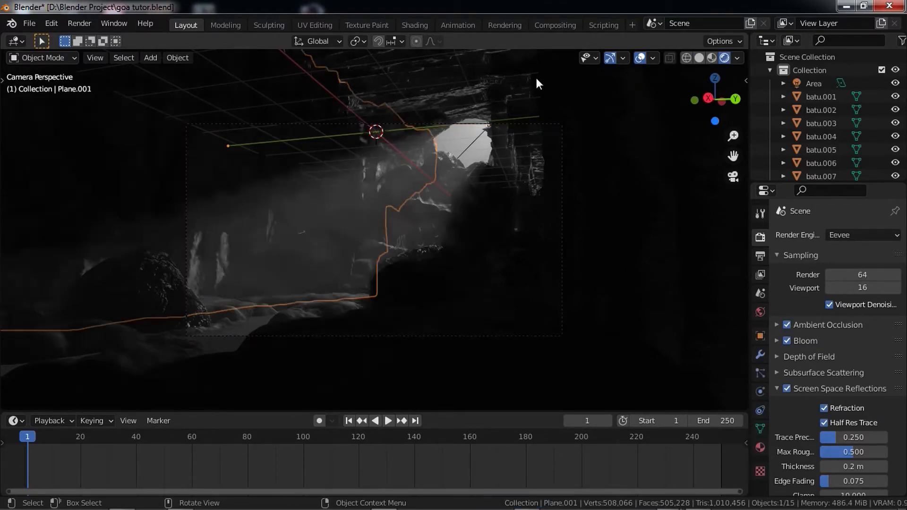
pyautogui.click(700, 57)
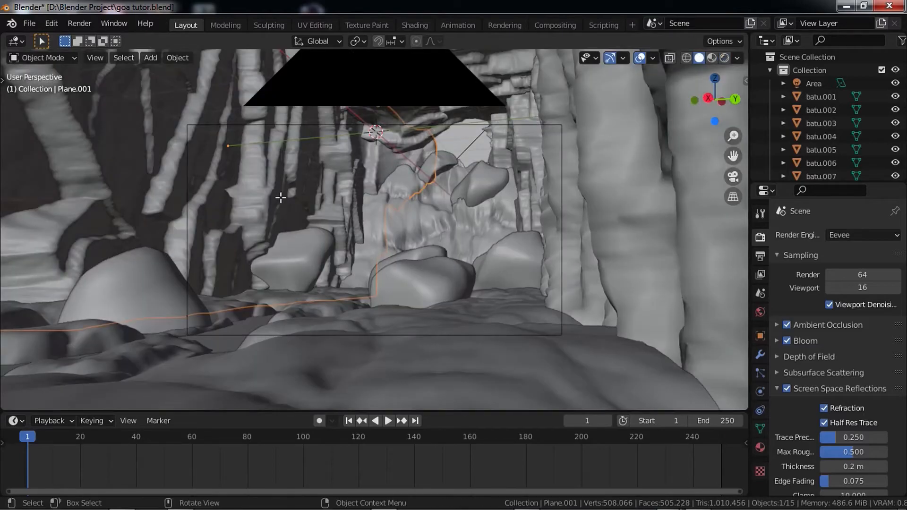
pyautogui.moveTo(277, 197); pyautogui.dragTo(279, 205, button='middle')
pyautogui.press('Tab')
pyautogui.click(234, 213)
pyautogui.press('g')
pyautogui.press('x')
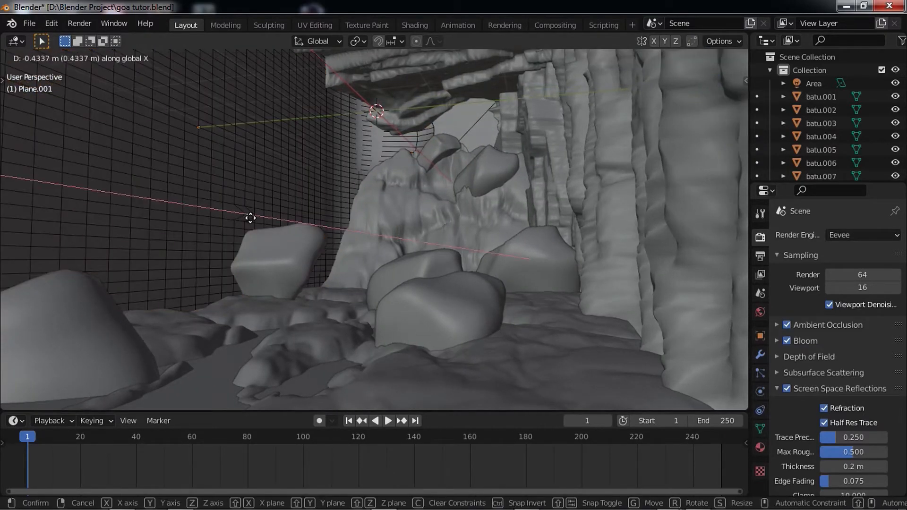
pyautogui.rightClick(242, 222)
# - Enable proportional editing and move the selected edge of Plane.001 along X with an enlarged influence radius, then leave Edit Mode
pyautogui.press('o')
pyautogui.press('g')
pyautogui.press('x')
pyautogui.scroll(-13, 273, 223)
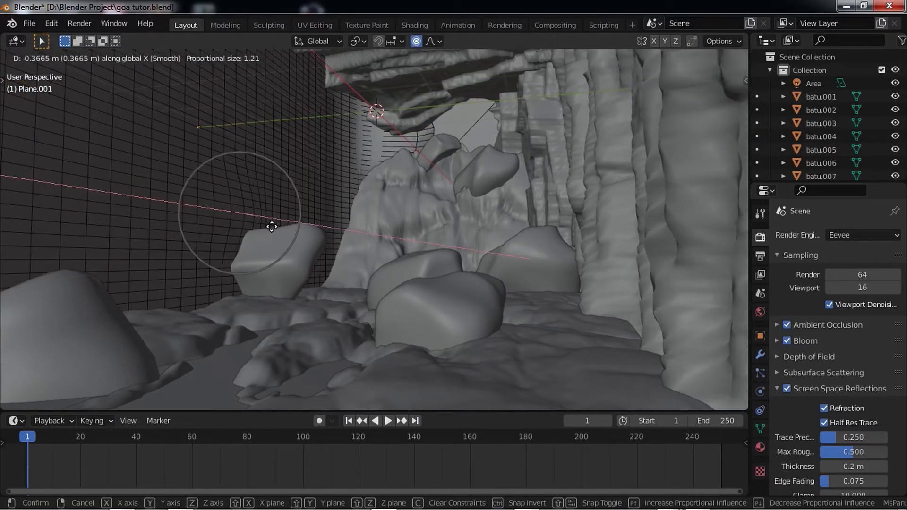
pyautogui.click(279, 226)
pyautogui.press('Tab')
# - Move another part of the Plane.001 wall mesh along Y with proportional editing and a reduced influence radius
pyautogui.moveTo(292, 225); pyautogui.dragTo(345, 248, button='middle')
pyautogui.press('Tab')
pyautogui.click(77, 246)
pyautogui.press('g')
pyautogui.press('y')
pyautogui.scroll(6, 127, 247)
pyautogui.click(144, 248)
pyautogui.press('Tab')
# - Bulge the opposite wall Plane.002 about -1.2 m along Y with proportional editing at size 2.59
pyautogui.moveTo(144, 245); pyautogui.dragTo(536, 200, button='middle')
pyautogui.click(537, 198)
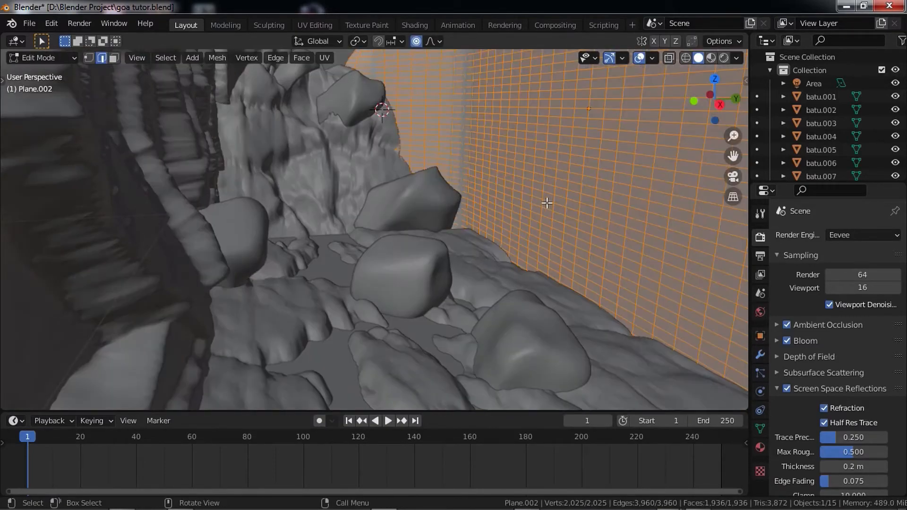
pyautogui.press('Tab')
pyautogui.press('g')
pyautogui.press('y')
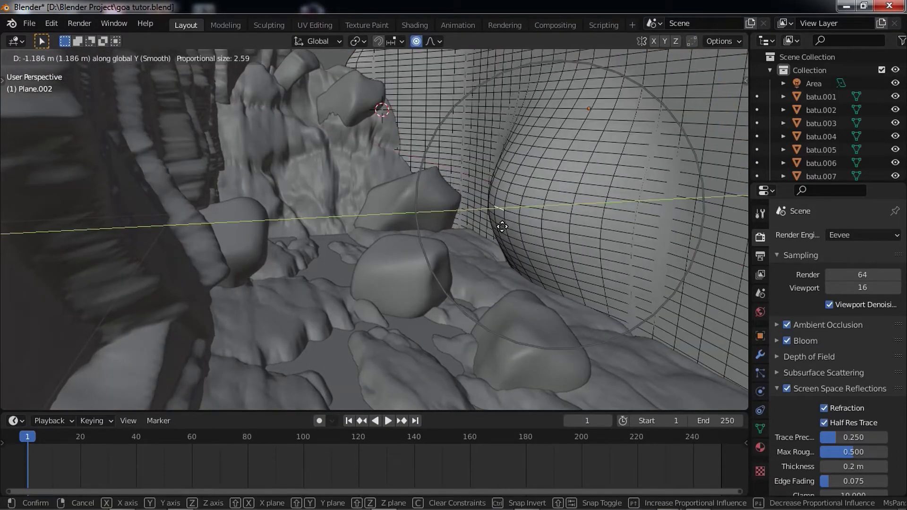
pyautogui.click(588, 238)
pyautogui.press('Tab')
# - Pull a second bulge on Plane.002, nearer the camera, about -0.82 m along Y with proportional editing
pyautogui.press('KP_Decimal')
pyautogui.scroll(-3, 591, 251)
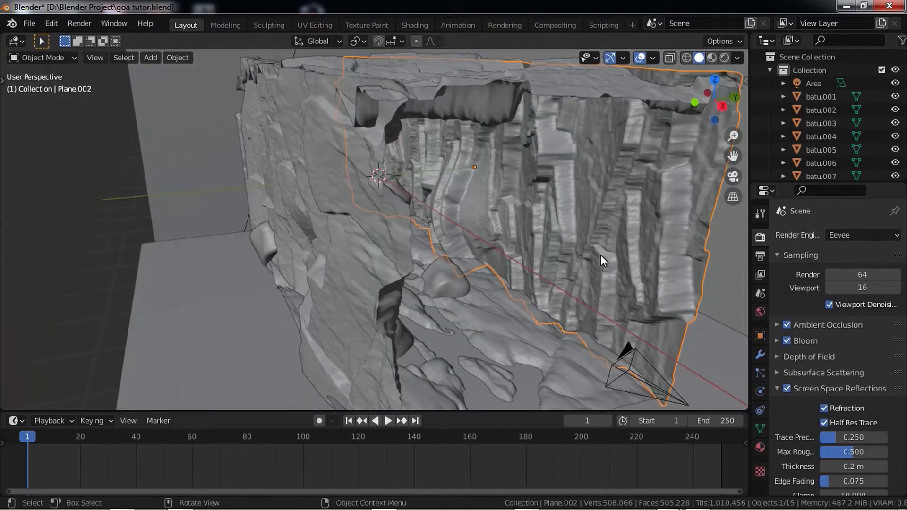
pyautogui.press('Tab')
pyautogui.press('g')
pyautogui.press('x')
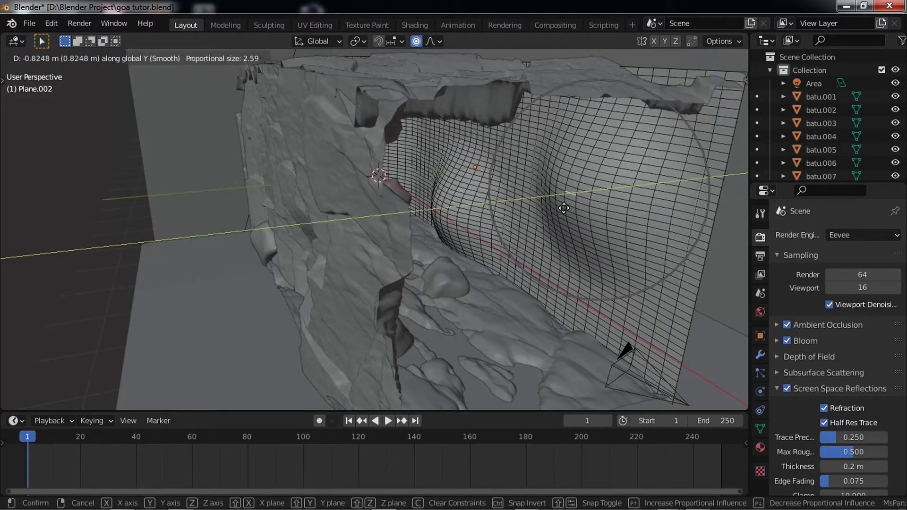
pyautogui.click(564, 209)
# - Return to the camera view in Object Mode, select the camera, save the file and preview the reshaped walls in rendered shading
pyautogui.press('Tab')
pyautogui.moveTo(566, 202); pyautogui.dragTo(549, 202, button='middle')
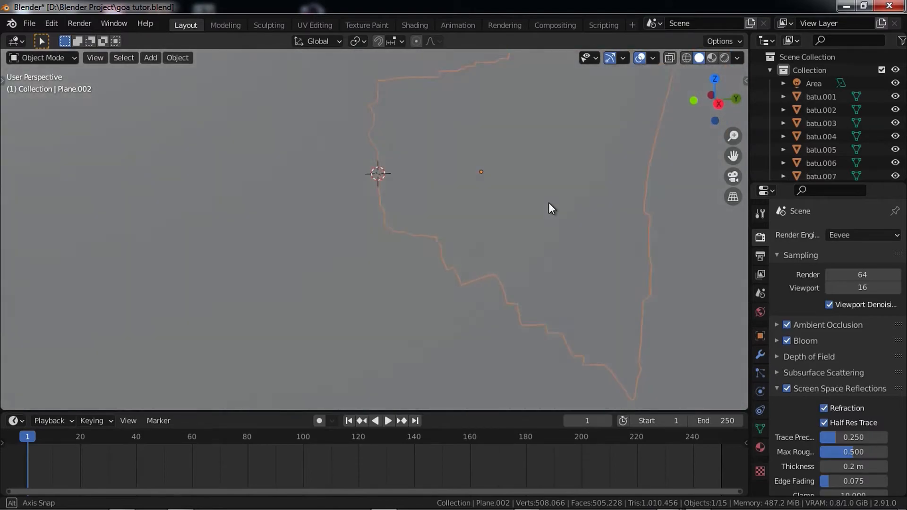
pyautogui.scroll(1, 558, 217)
pyautogui.press('KP_0')
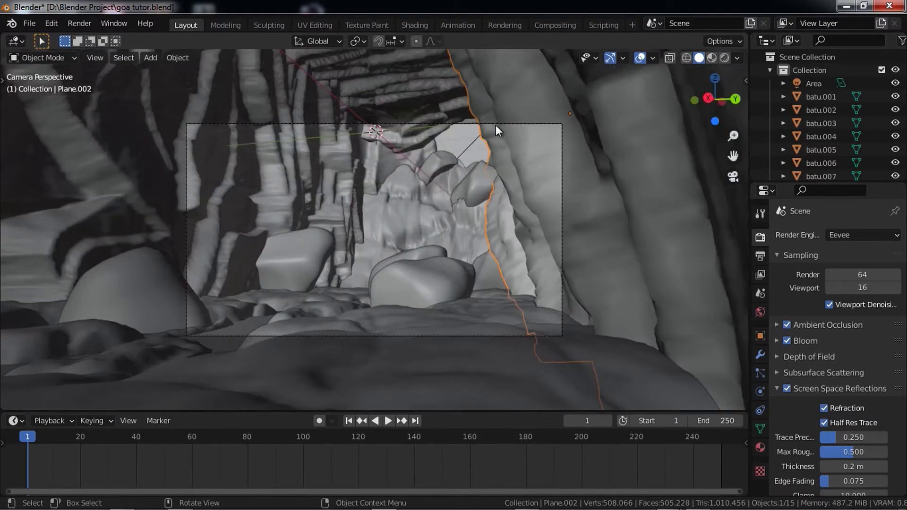
pyautogui.click(495, 124)
pyautogui.hotkey('ctrl', 's')
pyautogui.press('z')
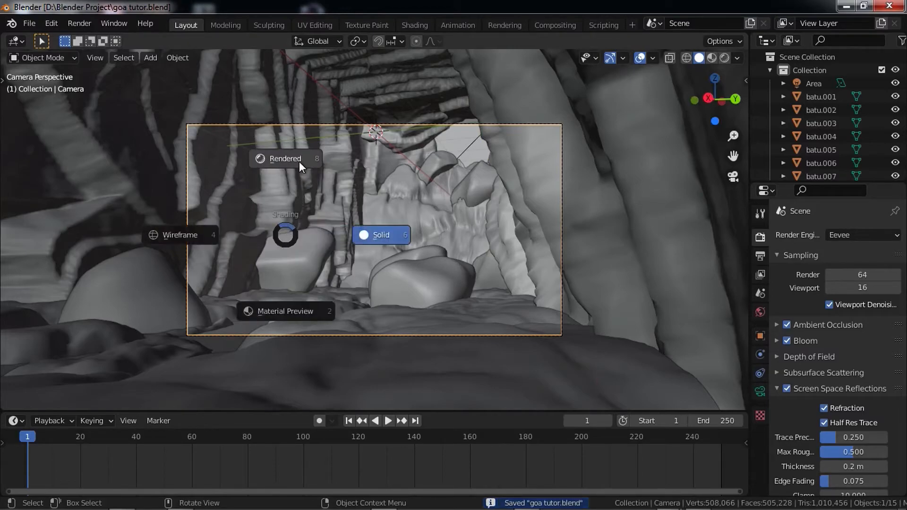
pyautogui.click(299, 162)
# - Select the volume cube enclosing the cave, save the file and open a Shader Editor beside the 3D viewport
pyautogui.moveTo(384, 306); pyautogui.dragTo(456, 148, button='middle')
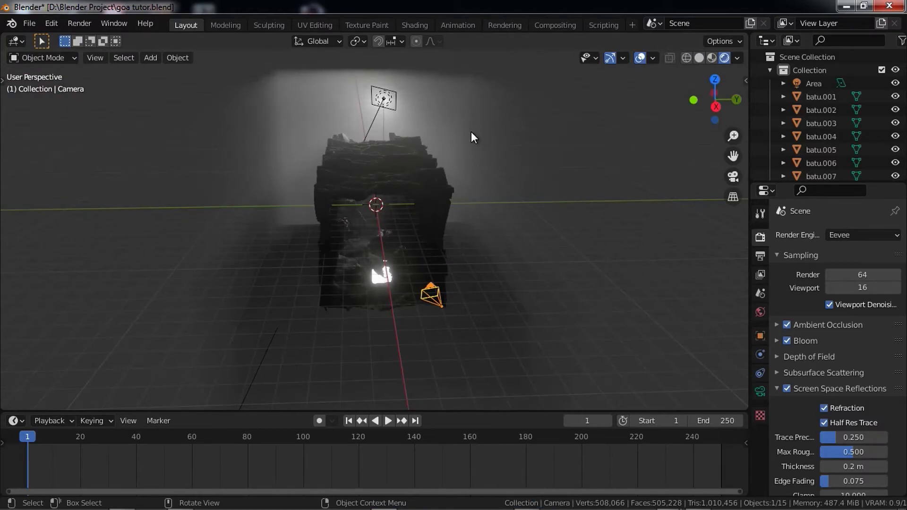
pyautogui.click(466, 135)
pyautogui.hotkey('ctrl', 's')
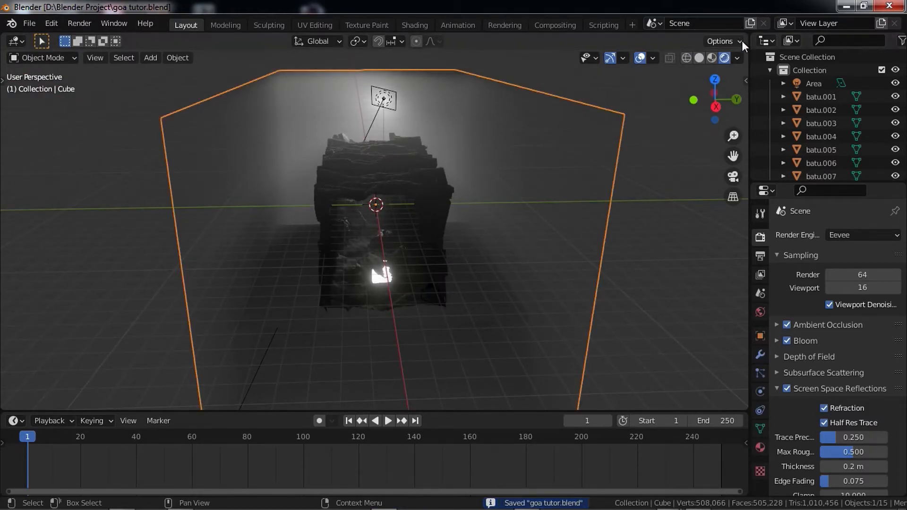
pyautogui.moveTo(746, 36); pyautogui.dragTo(495, 87)
pyautogui.click(510, 42)
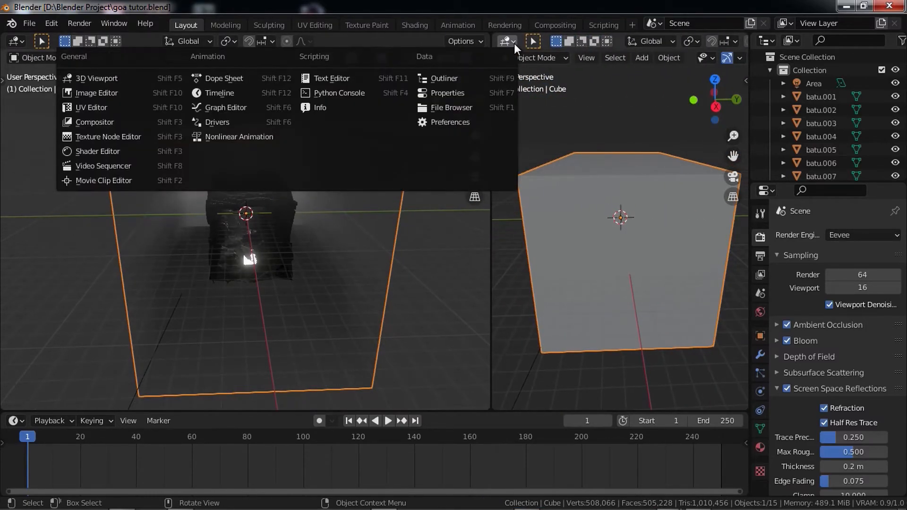
pyautogui.click(153, 152)
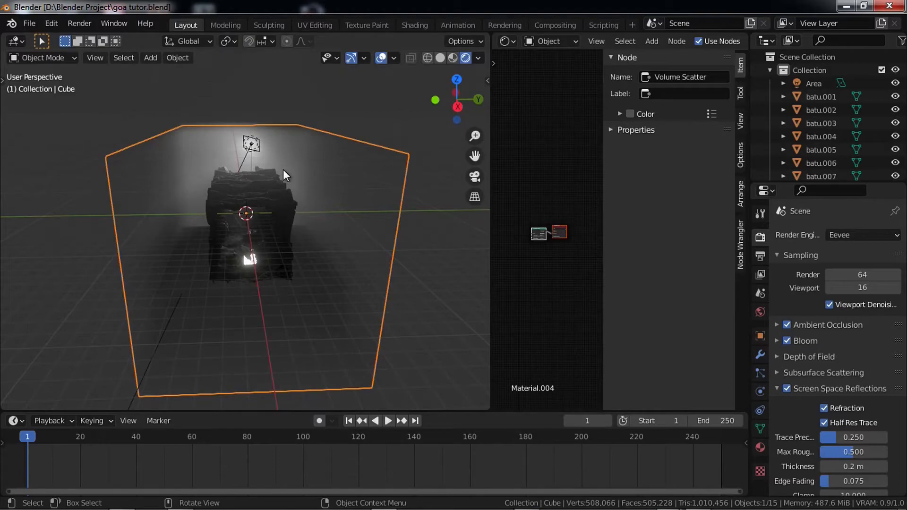
# - Look through the camera in the viewport, hide the node editor's sidebar, frame the Volume Scatter nodes and save the file
pyautogui.press('KP_0')
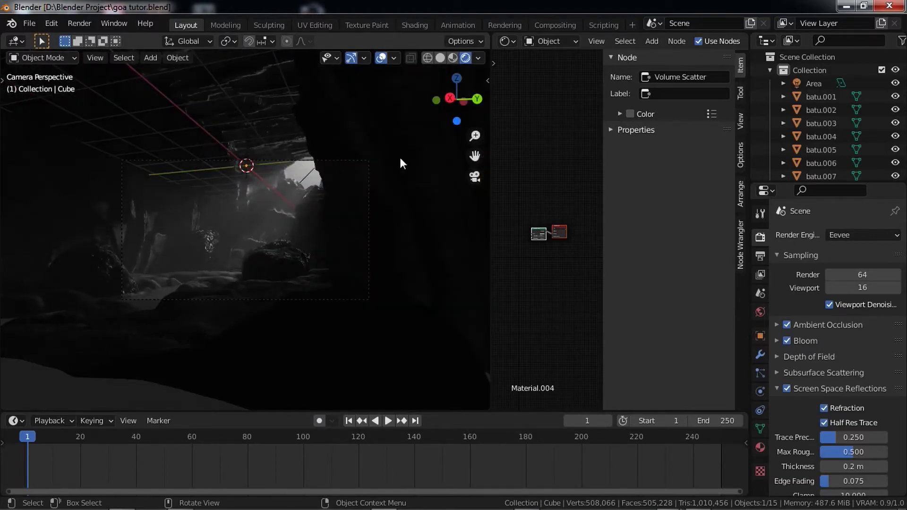
pyautogui.scroll(4, 553, 154)
pyautogui.press('n')
pyautogui.moveTo(590, 149); pyautogui.dragTo(620, 140, button='middle')
pyautogui.scroll(4, 614, 172)
pyautogui.scroll(1, 566, 197)
pyautogui.moveTo(632, 202); pyautogui.dragTo(586, 216, button='middle')
pyautogui.scroll(1, 557, 242)
pyautogui.hotkey('ctrl', 's')
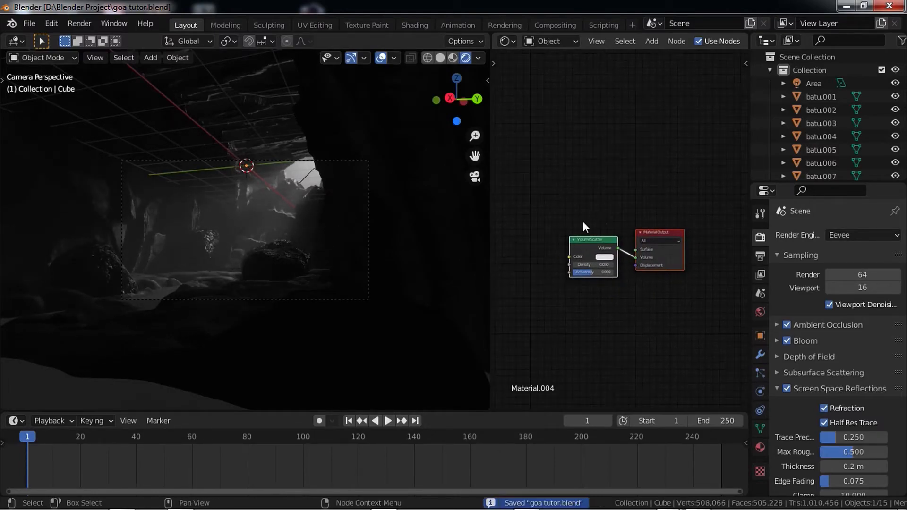
# - Add a Noise Texture node in front of the Volume Scatter node in the cube's material
pyautogui.scroll(3, 619, 206)
pyautogui.scroll(1, 592, 202)
pyautogui.click(562, 174)
pyautogui.moveTo(564, 176); pyautogui.dragTo(625, 166, button='middle')
pyautogui.scroll(-2, 690, 169)
pyautogui.moveTo(691, 167); pyautogui.dragTo(658, 211, button='middle')
pyautogui.hotkey('ctrl', 's')
pyautogui.scroll(1, 564, 220)
pyautogui.hotkey('shift', 'a')
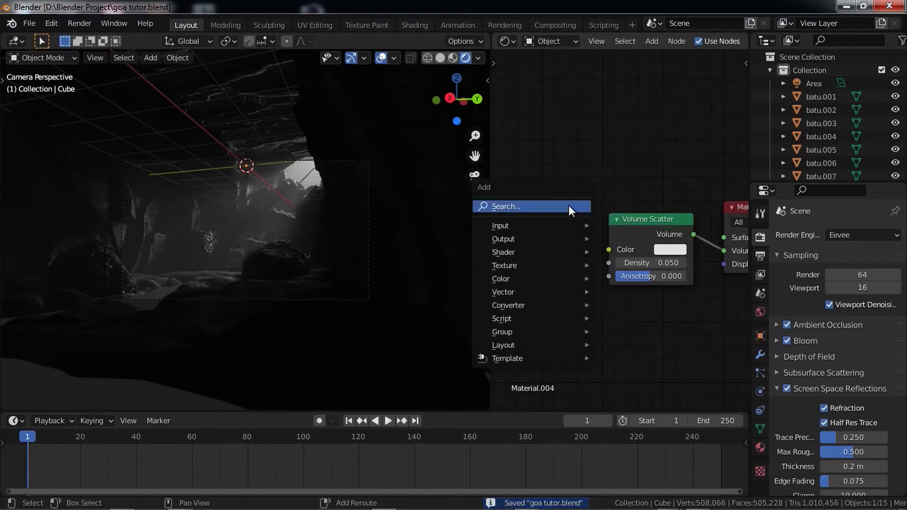
pyautogui.moveTo(534, 264)
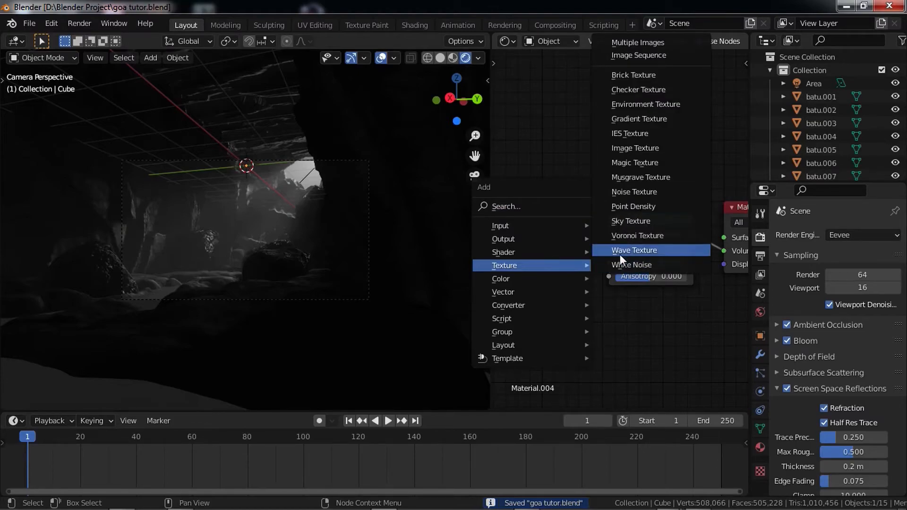
pyautogui.click(635, 192)
pyautogui.click(731, 175)
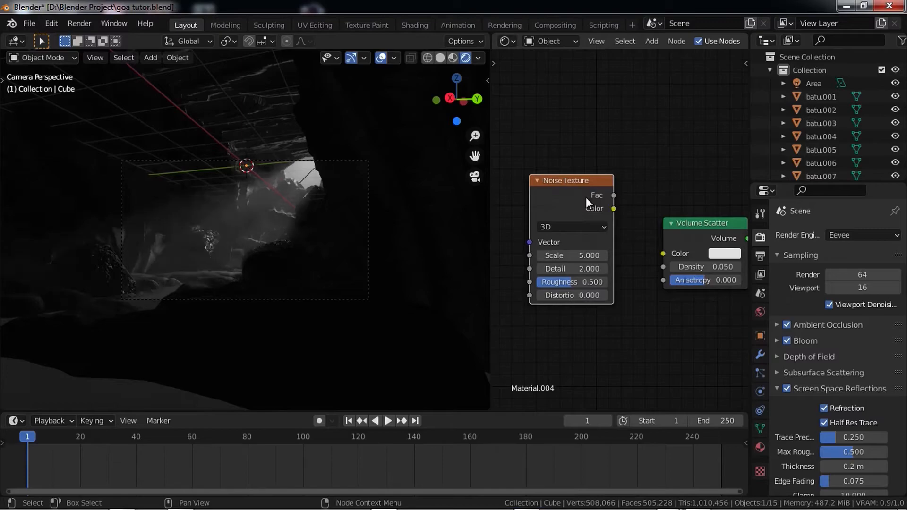
# - Preview the Noise Texture's Fac output on the cube through a Viewer node and save the file
pyautogui.keyDown('ctrl'); pyautogui.keyDown('shift'); pyautogui.click(572, 186); pyautogui.keyUp('shift'); pyautogui.keyUp('ctrl')
pyautogui.moveTo(393, 142)
pyautogui.mouseDown(button='middle')
pyautogui.moveTo(382, 175)
pyautogui.moveTo(353, 171)
pyautogui.moveTo(344, 195)
pyautogui.moveTo(303, 212)
pyautogui.mouseUp(button='middle')
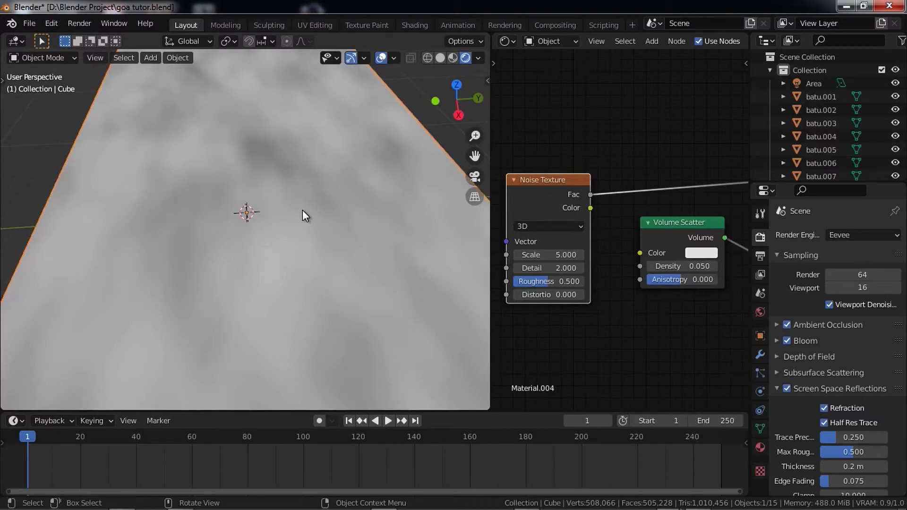
pyautogui.scroll(-3, 607, 172)
pyautogui.moveTo(611, 171); pyautogui.dragTo(566, 180, button='middle')
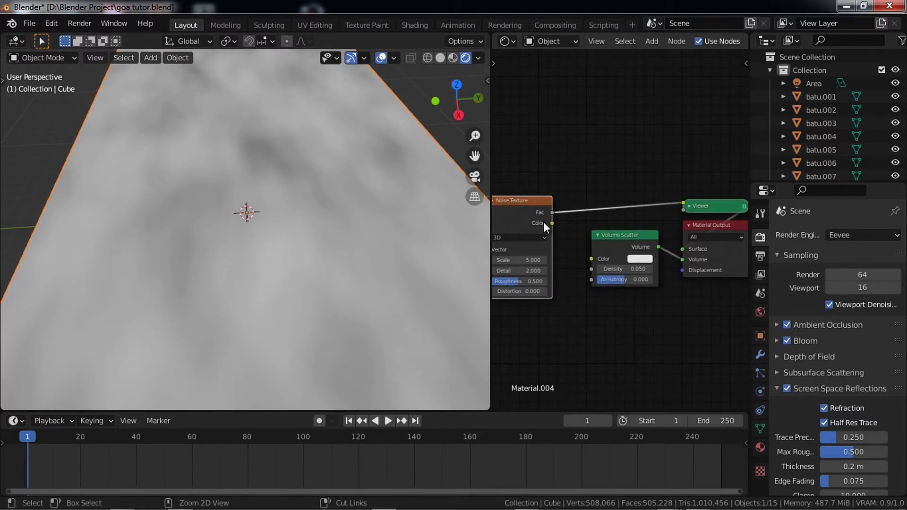
pyautogui.keyDown('ctrl'); pyautogui.keyDown('shift'); pyautogui.click(527, 206); pyautogui.keyUp('shift'); pyautogui.keyUp('ctrl')
pyautogui.keyDown('ctrl'); pyautogui.keyDown('shift'); pyautogui.click(528, 207); pyautogui.keyUp('shift'); pyautogui.keyUp('ctrl')
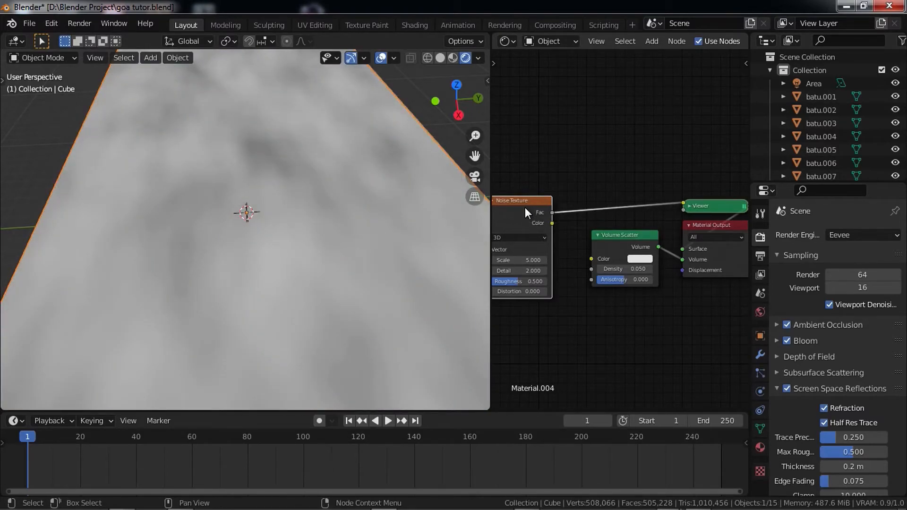
pyautogui.moveTo(527, 206); pyautogui.dragTo(594, 216, button='middle')
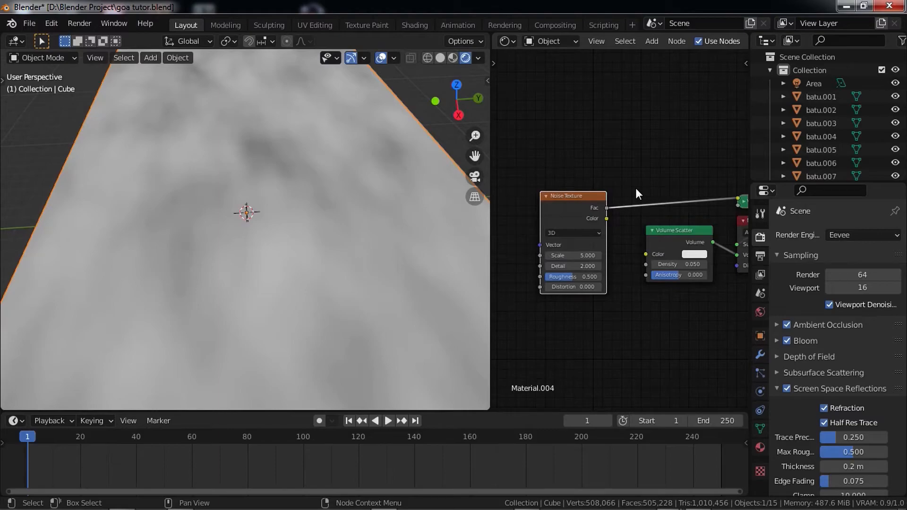
pyautogui.hotkey('ctrl', 's')
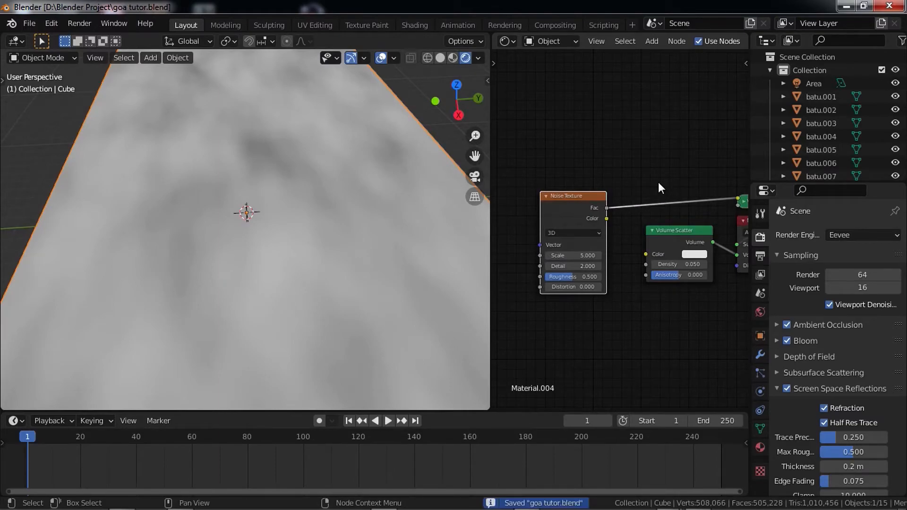
pyautogui.click(16, 40)
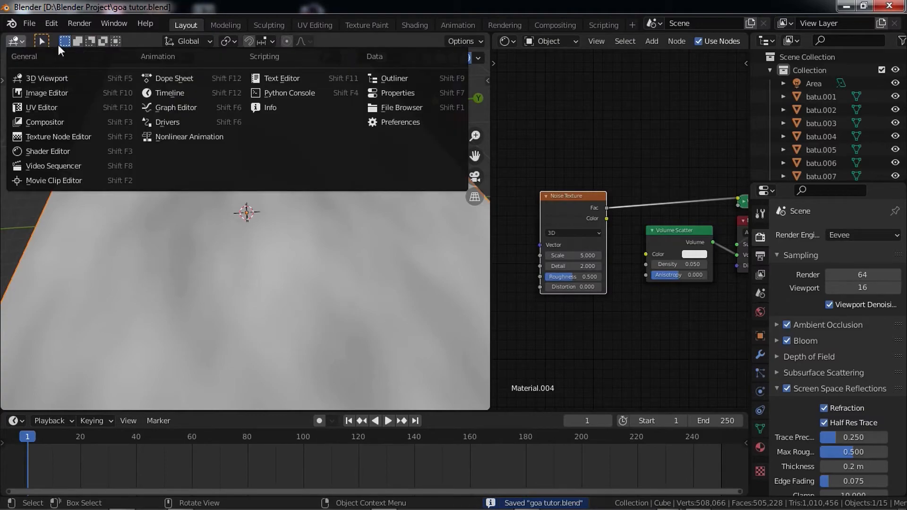
pyautogui.click(16, 39)
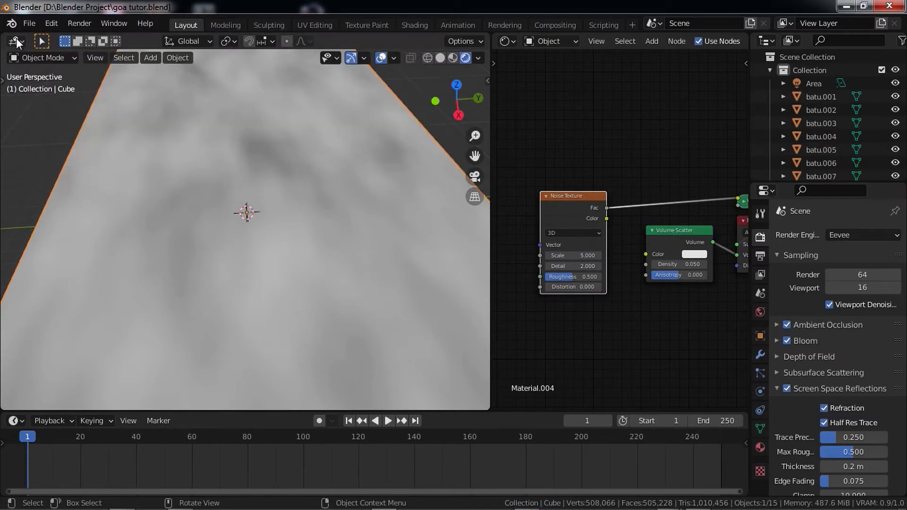
# - Filter the add-on preferences by "no" to check the Node Wrangler entry, restore the 3D viewport and save the file
pyautogui.click(17, 39)
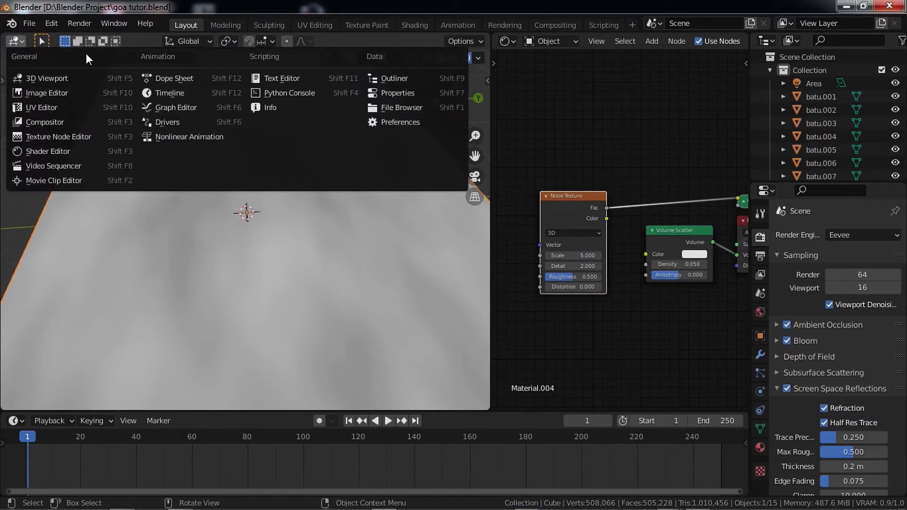
pyautogui.click(409, 123)
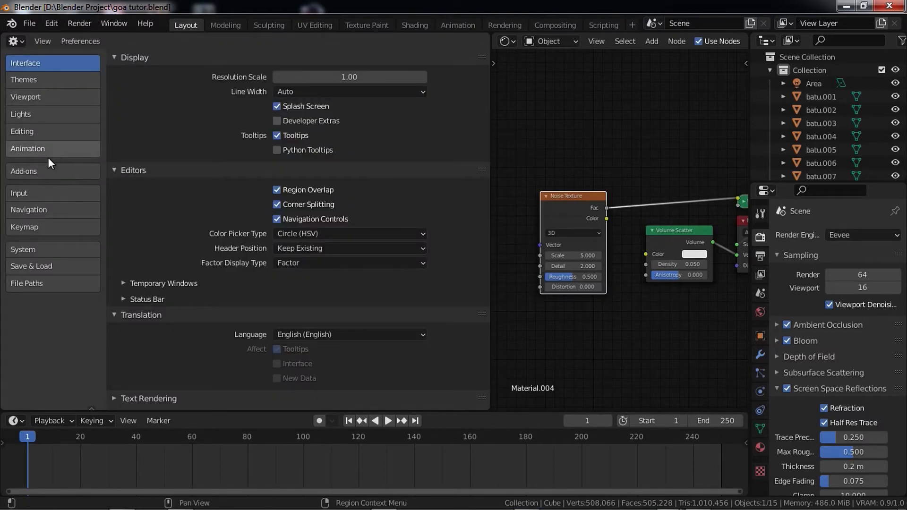
pyautogui.click(101, 179)
pyautogui.click(409, 76)
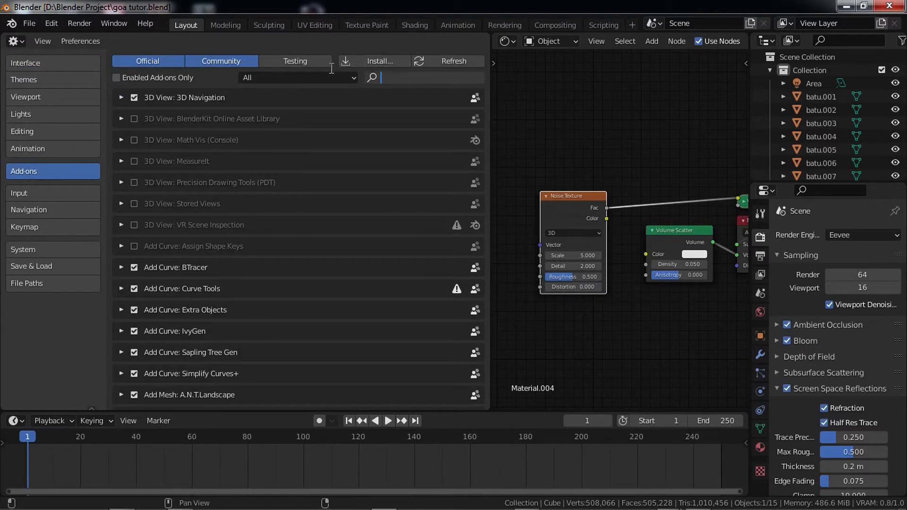
pyautogui.write('no')
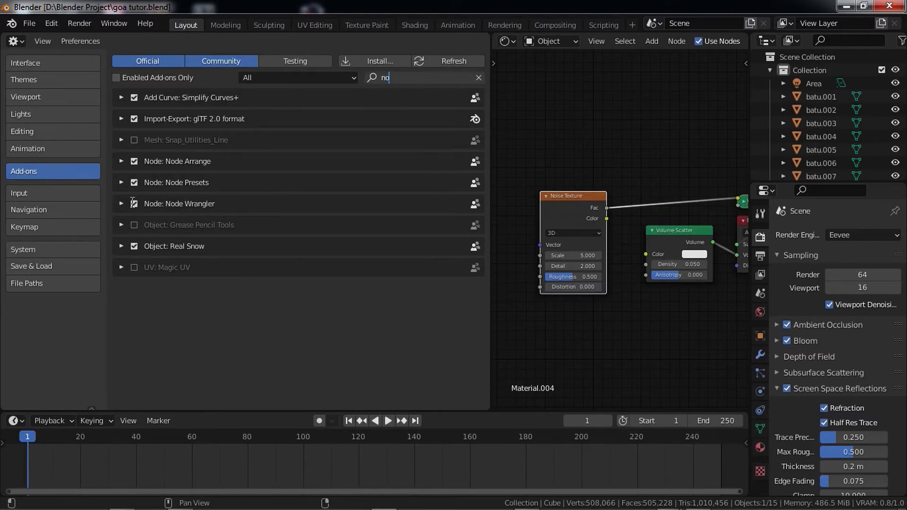
pyautogui.click(16, 41)
pyautogui.click(52, 79)
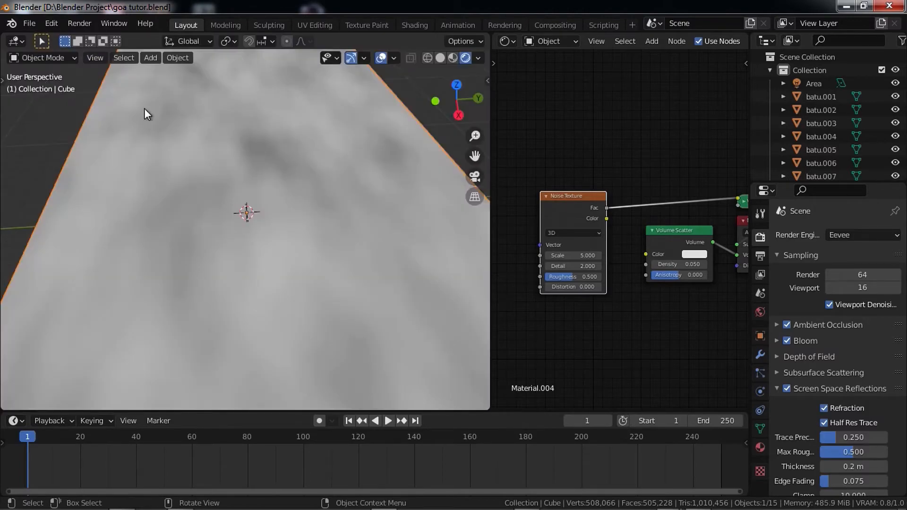
pyautogui.hotkey('ctrl', 's')
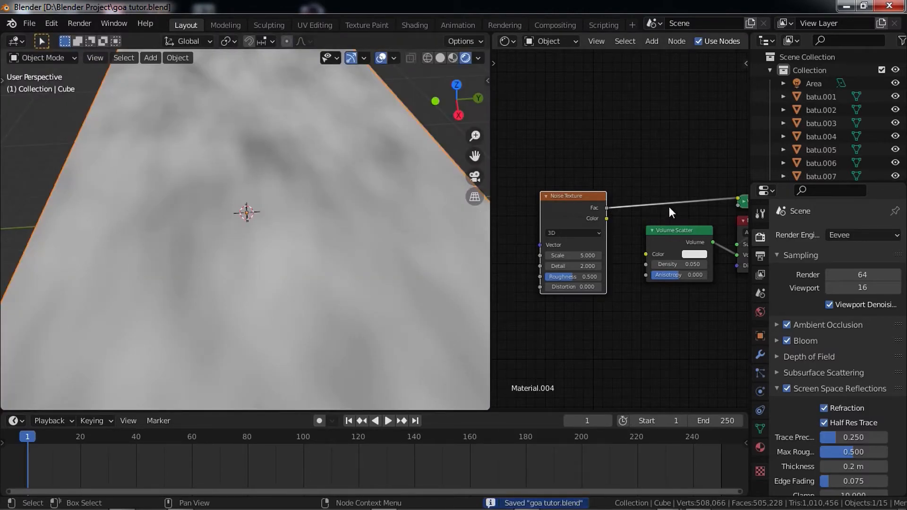
# - Add Texture Coordinate and Mapping nodes feeding the Noise Texture's Vector input in the cube's material
pyautogui.moveTo(612, 230); pyautogui.dragTo(670, 241, button='middle')
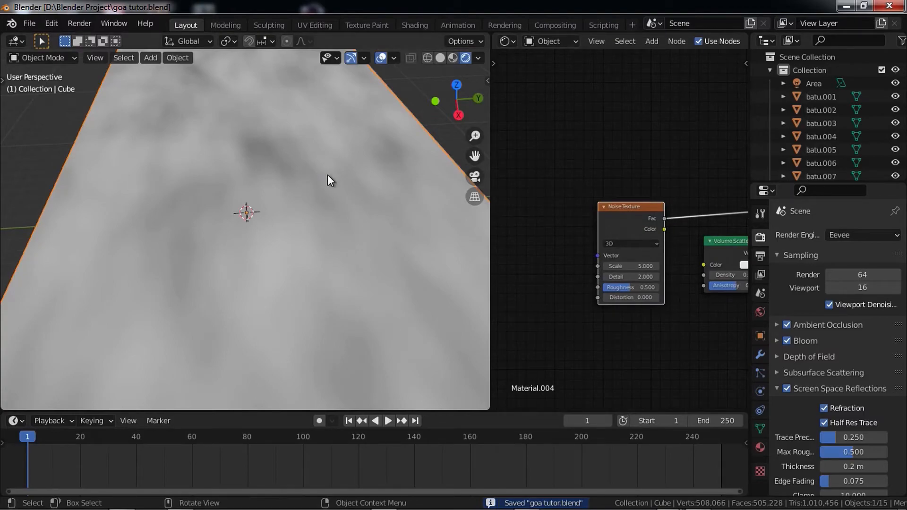
pyautogui.click(627, 211)
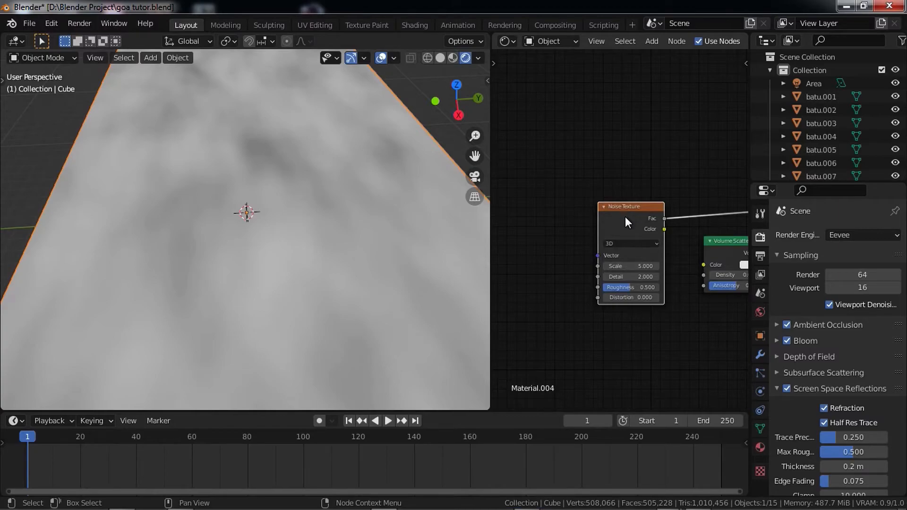
pyautogui.hotkey('ctrl', 't')
# - Set the Noise Texture's Scale to 22.8 and its Detail to 8.7
pyautogui.moveTo(317, 215); pyautogui.dragTo(290, 228, button='middle')
pyautogui.scroll(6, 330, 232)
pyautogui.moveTo(617, 266); pyautogui.dragTo(692, 267)
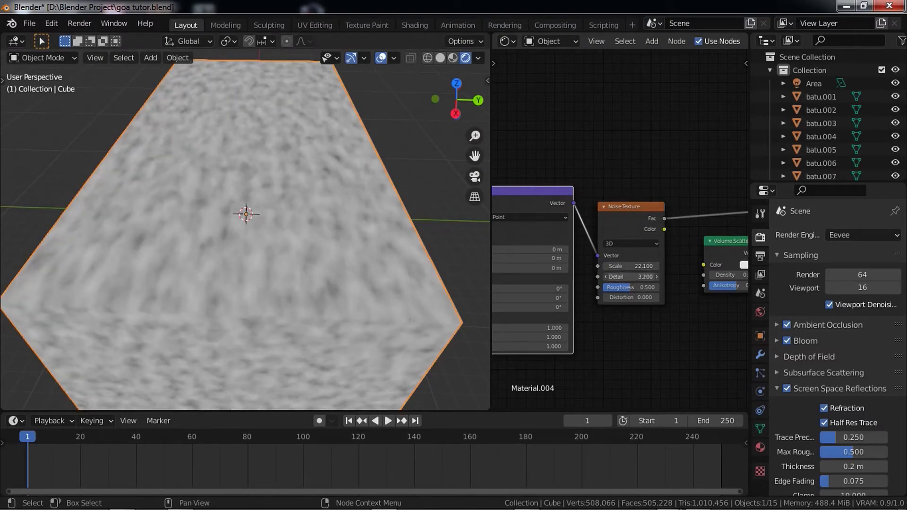
pyautogui.moveTo(275, 240); pyautogui.dragTo(359, 203, button='middle')
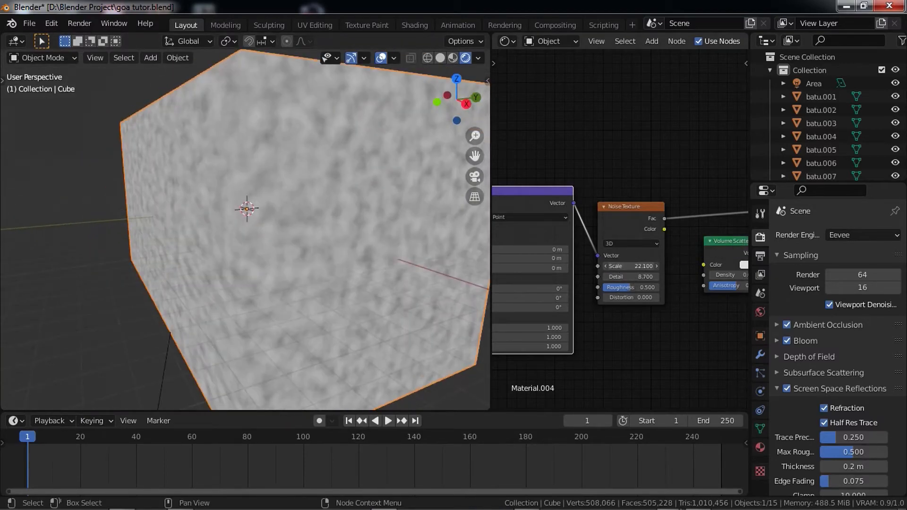
pyautogui.moveTo(634, 266); pyautogui.dragTo(636, 266)
# - Switch the preview back to the Volume Scatter node and connect the Noise Texture's Color output to its Color input
pyautogui.moveTo(543, 255); pyautogui.dragTo(617, 250, button='middle')
pyautogui.scroll(1, 636, 284)
pyautogui.moveTo(635, 283); pyautogui.dragTo(429, 287, button='middle')
pyautogui.scroll(-2, 612, 251)
pyautogui.click(614, 247)
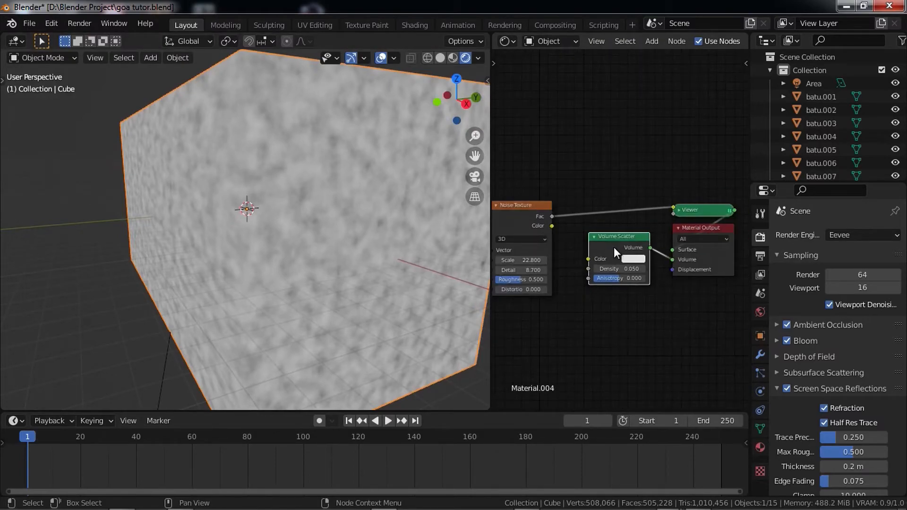
pyautogui.moveTo(551, 224); pyautogui.dragTo(649, 214, button='middle')
pyautogui.moveTo(652, 216)
pyautogui.mouseDown()
pyautogui.moveTo(690, 245)
pyautogui.moveTo(691, 260)
pyautogui.moveTo(689, 250)
pyautogui.mouseUp()
pyautogui.moveTo(685, 258); pyautogui.dragTo(674, 250, button='middle')
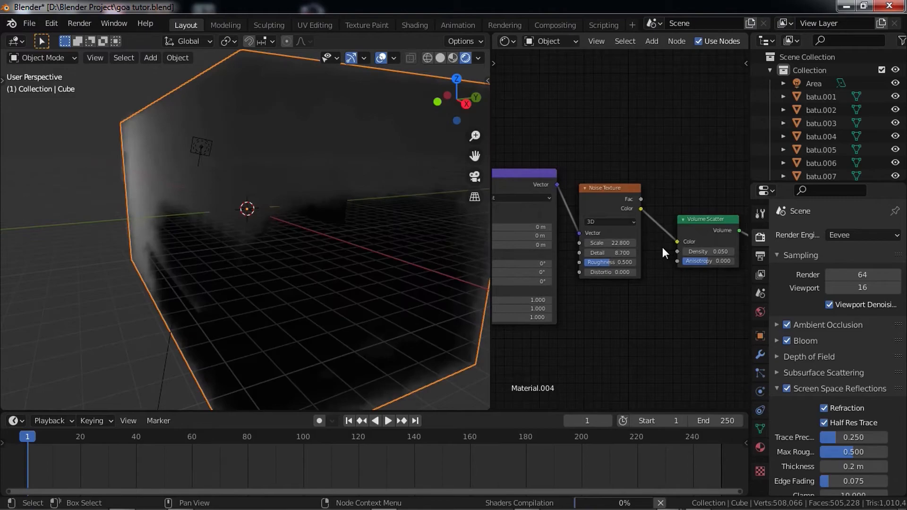
# - Add a ColorRamp node between the Noise Texture's Color output and the Volume Scatter's Color input
pyautogui.hotkey('shift', 'a')
pyautogui.moveTo(630, 287)
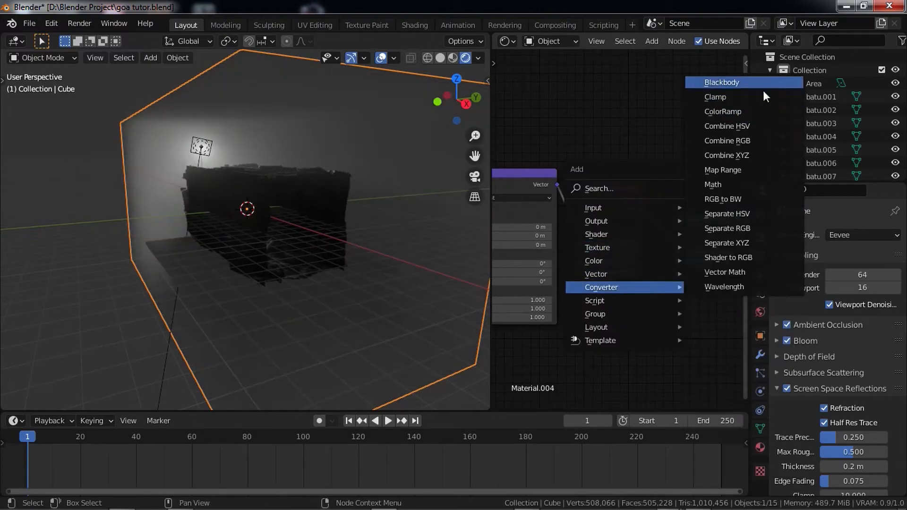
pyautogui.click(706, 113)
pyautogui.click(588, 144)
pyautogui.moveTo(657, 204); pyautogui.dragTo(612, 233, button='middle')
pyautogui.hotkey('ctrl', 'z')
pyautogui.scroll(-2, 629, 224)
pyautogui.moveTo(699, 162); pyautogui.dragTo(735, 265)
# - Tighten the ColorRamp's contrast by moving the white stop slightly inward and the black stop to position 0.441
pyautogui.scroll(2, 659, 237)
pyautogui.moveTo(700, 269); pyautogui.dragTo(638, 286, button='middle')
pyautogui.moveTo(678, 278)
pyautogui.mouseDown()
pyautogui.moveTo(640, 279)
pyautogui.moveTo(671, 280)
pyautogui.mouseUp()
pyautogui.moveTo(607, 280)
pyautogui.mouseDown()
pyautogui.moveTo(633, 277)
pyautogui.moveTo(619, 279)
pyautogui.mouseUp()
# - Look through the camera and try Volume Scatter densities of 0.3 and 0.1
pyautogui.hotkey('shift', '`')
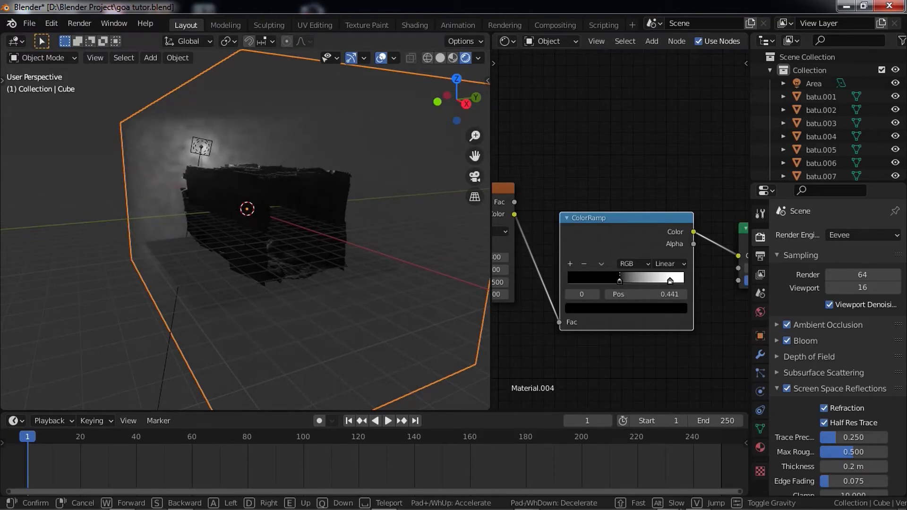
pyautogui.press('w')
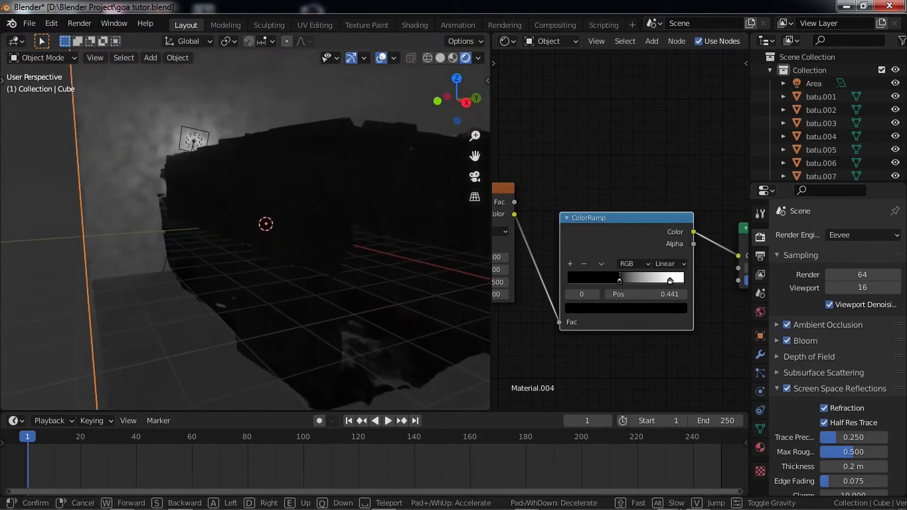
pyautogui.click(294, 245)
pyautogui.press('KP_0')
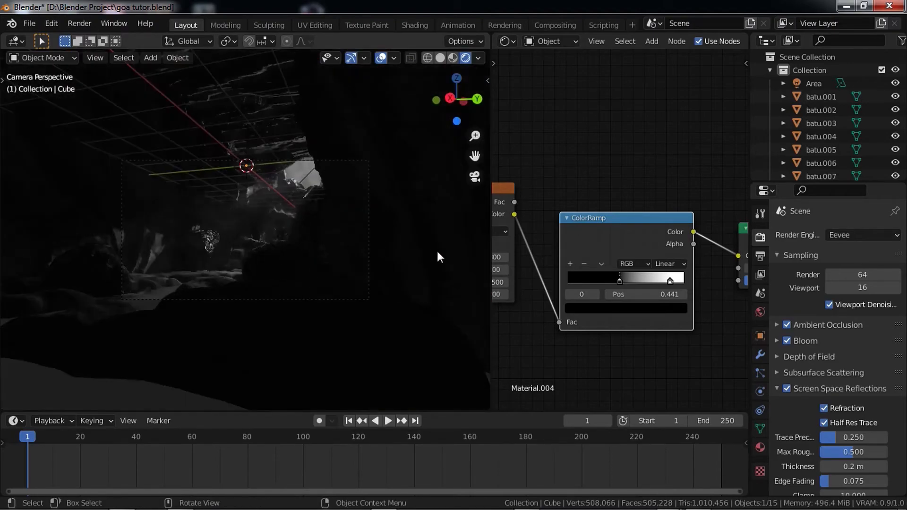
pyautogui.moveTo(650, 275); pyautogui.dragTo(418, 277, button='middle')
pyautogui.scroll(1, 594, 284)
pyautogui.doubleClick(558, 274)
pyautogui.write('3')
pyautogui.press('Return')
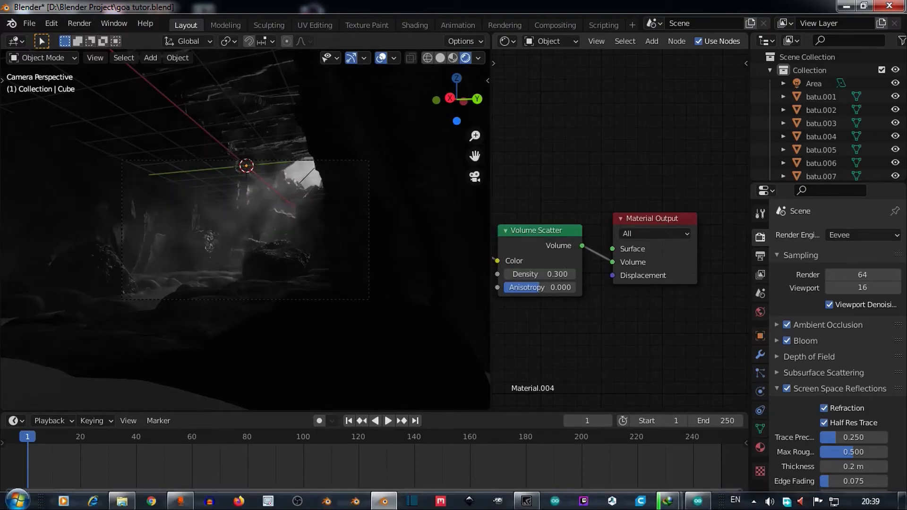
pyautogui.press('BackSpace')
pyautogui.write('1')
pyautogui.press('Return')
# - Set the Volume Scatter's Density to 0.5, view the whole fog cube from outside and save the file
pyautogui.doubleClick(548, 270)
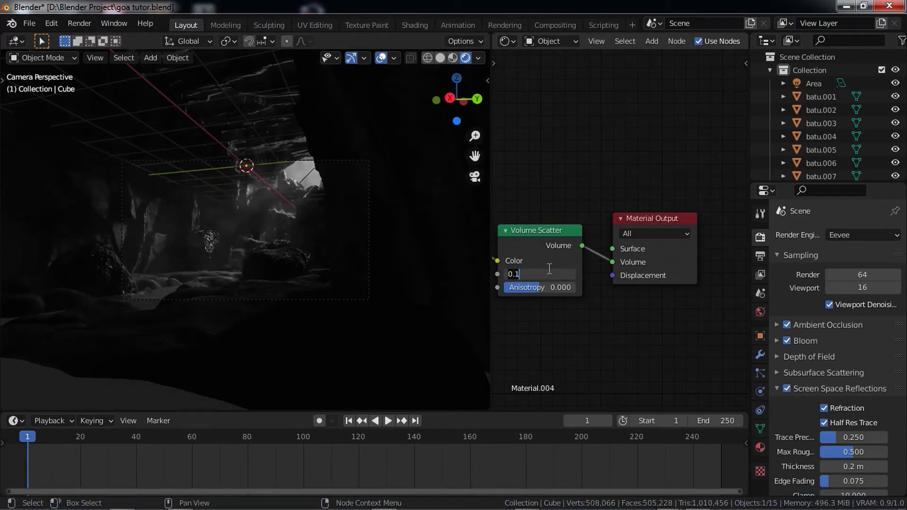
pyautogui.write('1')
pyautogui.press('Return')
pyautogui.click(550, 269)
pyautogui.write('5')
pyautogui.press('Return')
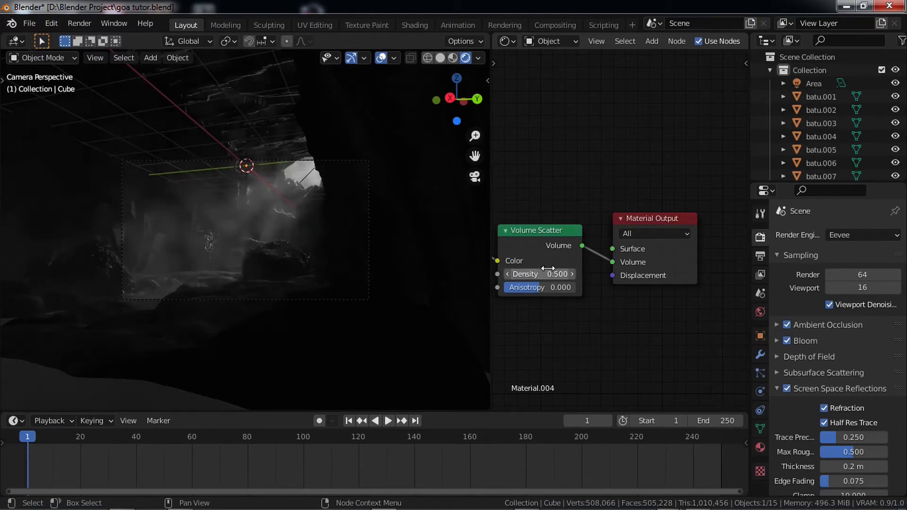
pyautogui.moveTo(427, 189); pyautogui.dragTo(353, 189, button='middle')
pyautogui.scroll(-8, 358, 185)
pyautogui.scroll(1, 353, 191)
pyautogui.hotkey('ctrl', 's')
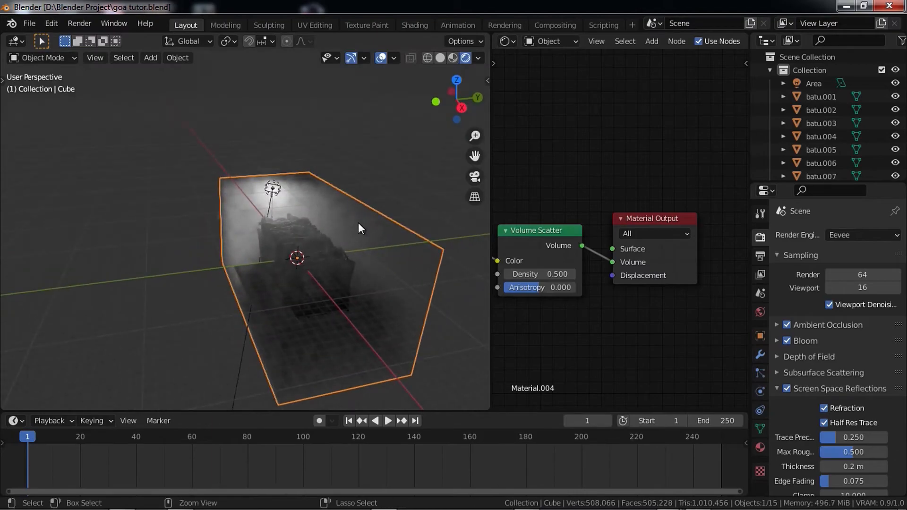
# - Fine-tune the fog's noise nodes while viewing the cube up close, frame the Mapping node and save the file
pyautogui.scroll(5, 350, 232)
pyautogui.moveTo(343, 235); pyautogui.dragTo(352, 234, button='middle')
pyautogui.moveTo(678, 237); pyautogui.dragTo(543, 215, button='middle')
pyautogui.moveTo(565, 224)
pyautogui.mouseDown()
pyautogui.moveTo(546, 226)
pyautogui.moveTo(569, 228)
pyautogui.mouseUp()
pyautogui.moveTo(571, 235); pyautogui.dragTo(724, 256, button='middle')
pyautogui.hotkey('ctrl', 's')
pyautogui.moveTo(626, 227); pyautogui.dragTo(639, 227)
pyautogui.moveTo(566, 252); pyautogui.dragTo(686, 243, button='middle')
pyautogui.hotkey('ctrl', 's')
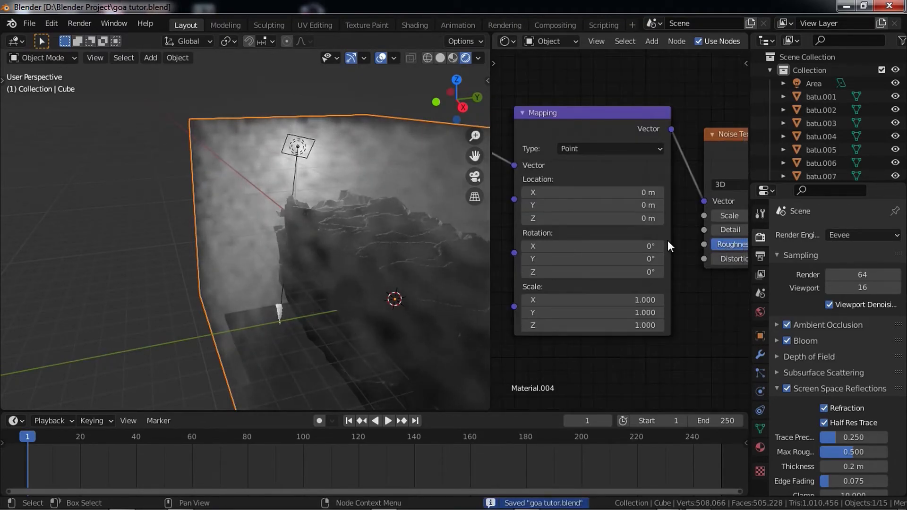
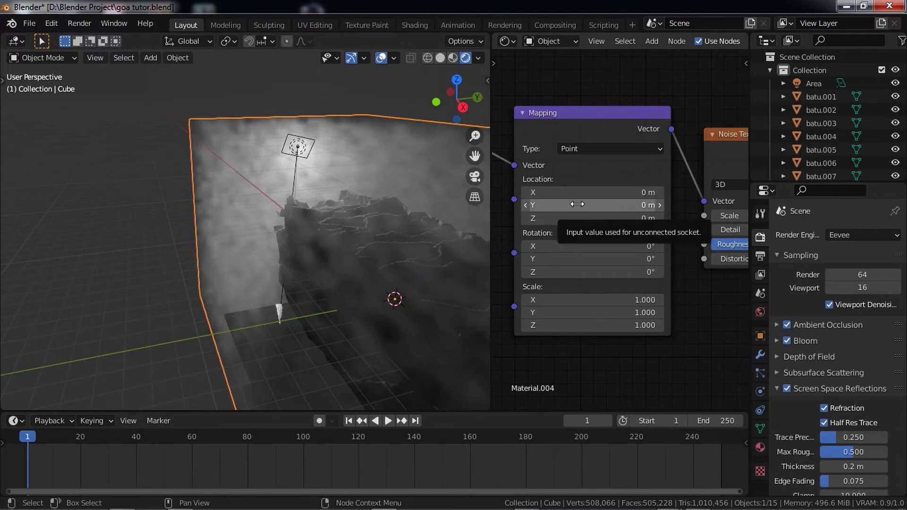
# - Keyframe the Mapping node's Location on frame 1 and move the current frame to 500
pyautogui.press('i')
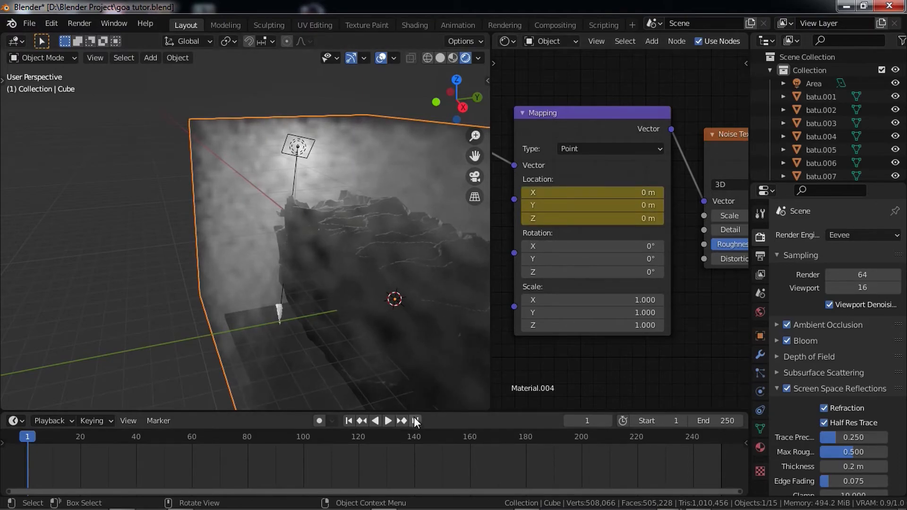
pyautogui.click(415, 420)
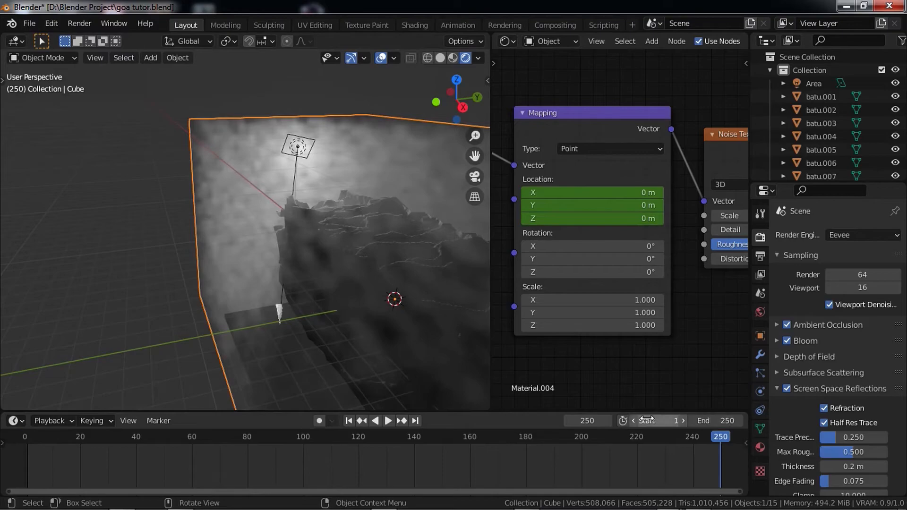
pyautogui.click(603, 420)
pyautogui.write('5000')
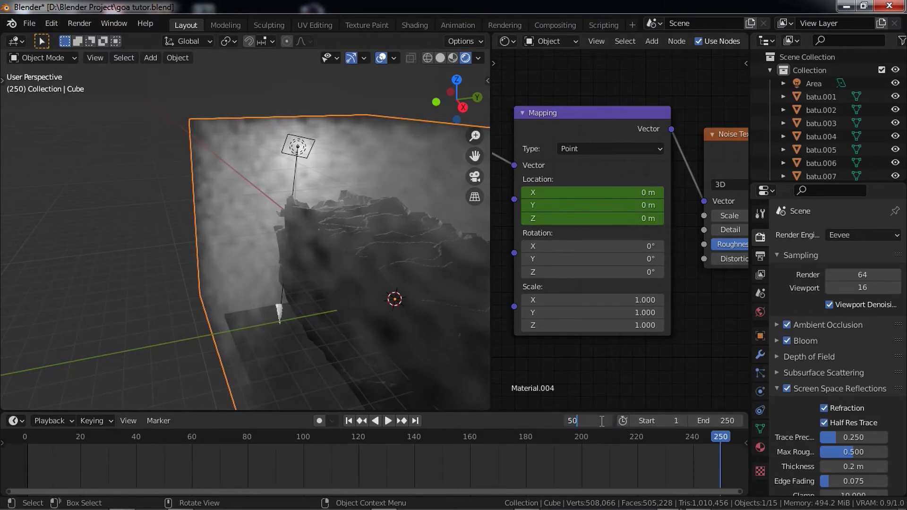
pyautogui.press('Return')
pyautogui.click(588, 421)
pyautogui.write('500')
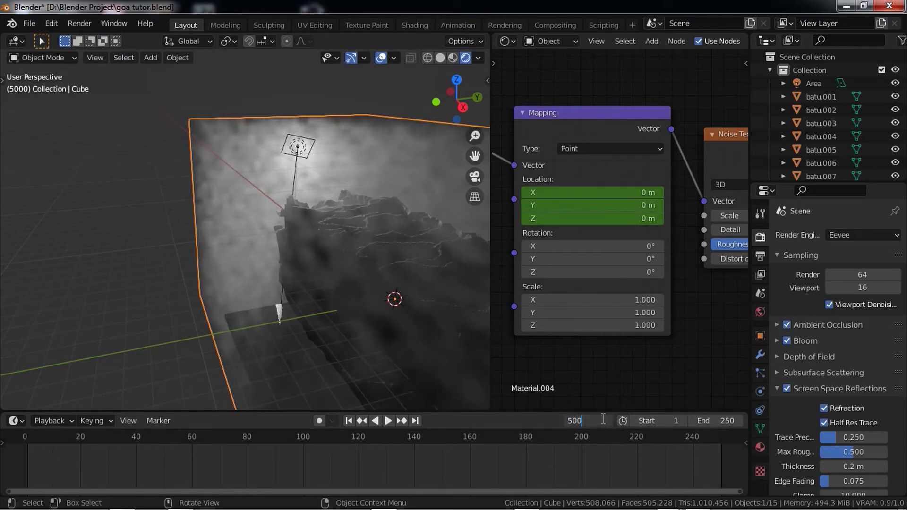
pyautogui.press('Return')
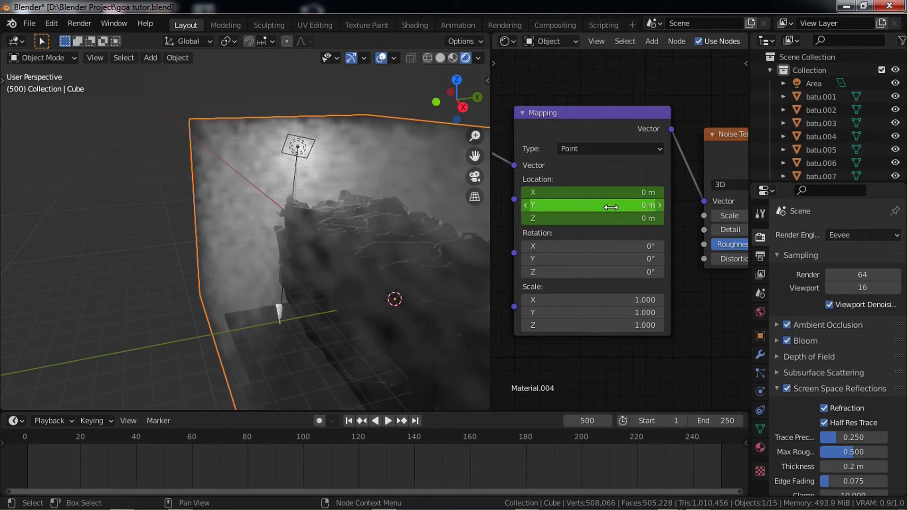
# - Set the Mapping node's Y Location to 2 m on frame 500 and keyframe the Location there
pyautogui.click(613, 206)
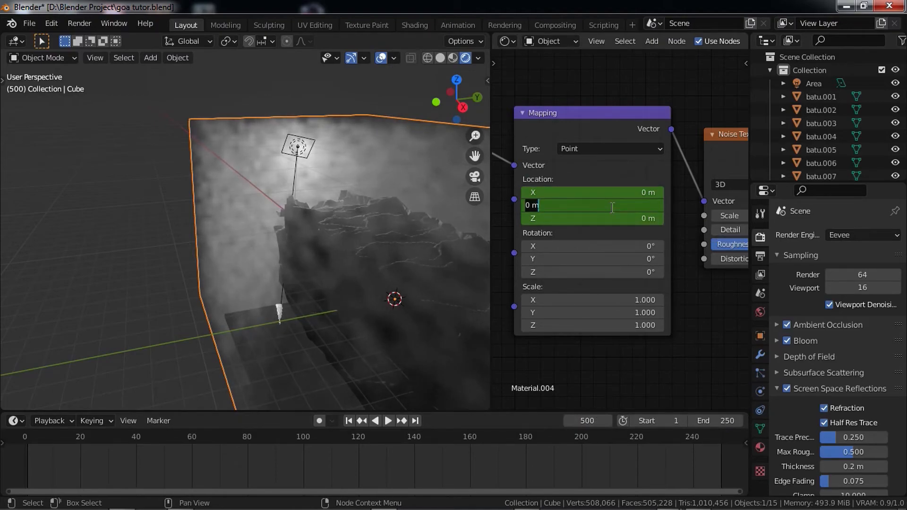
pyautogui.write('2')
pyautogui.press('Return')
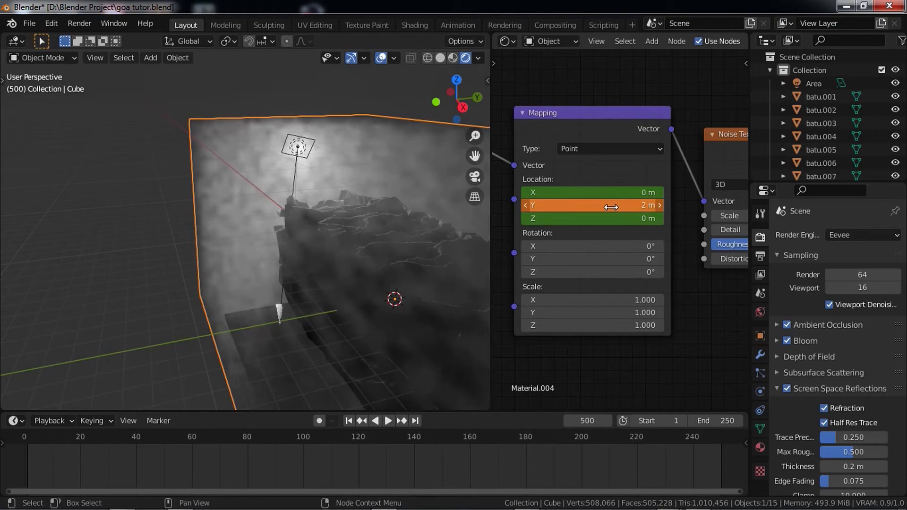
pyautogui.press('i')
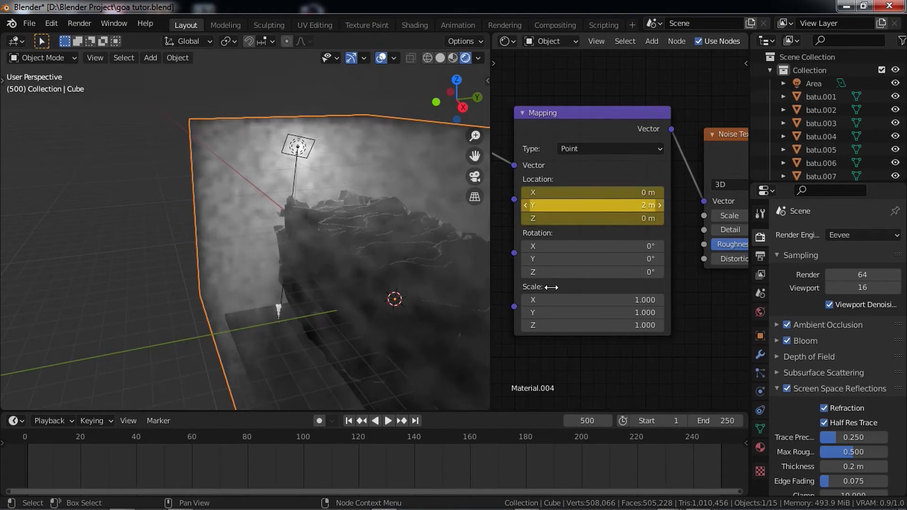
# - Return to frame 1, select the Mapping node, set its keyframe interpolation to Linear and save the file
pyautogui.click(348, 420)
pyautogui.click(574, 123)
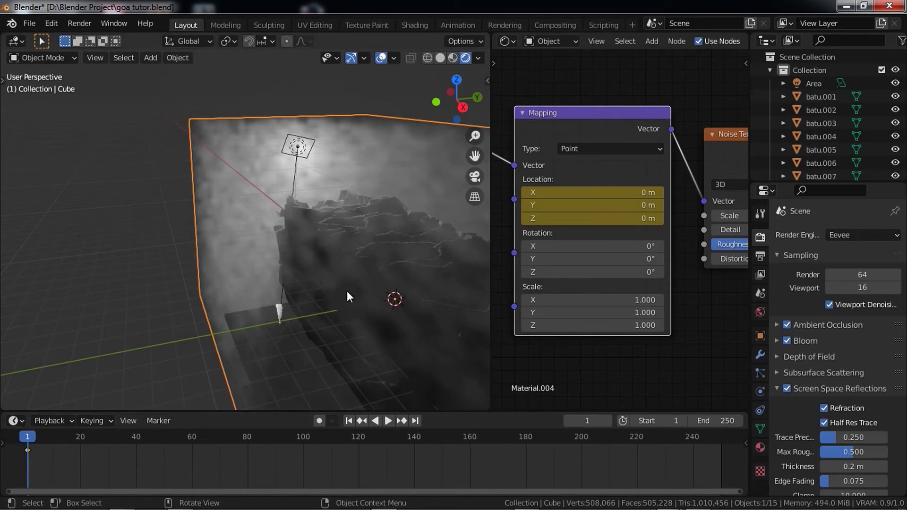
pyautogui.rightClick(180, 474)
pyautogui.moveTo(175, 407)
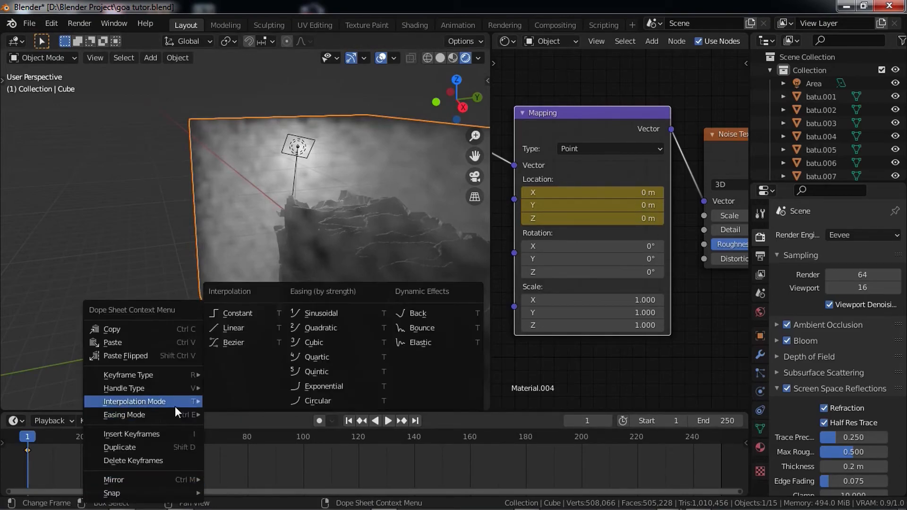
pyautogui.click(243, 330)
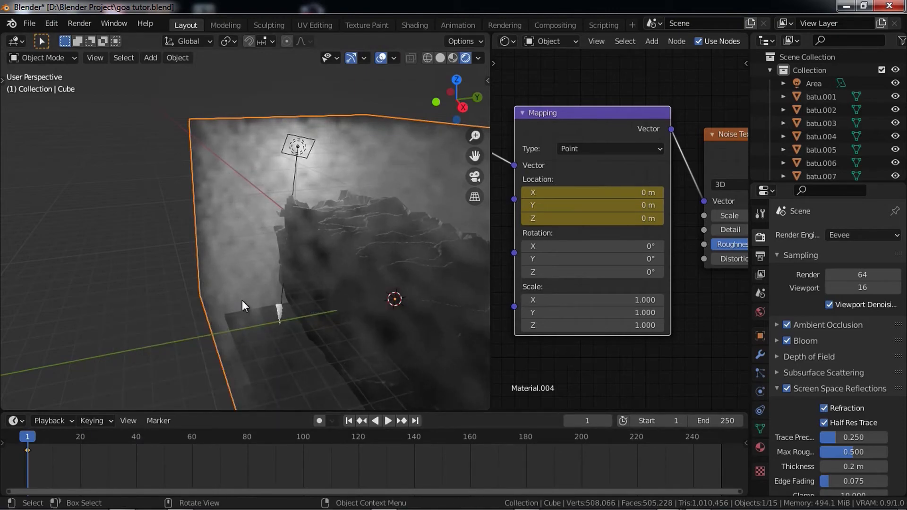
pyautogui.hotkey('ctrl', 's')
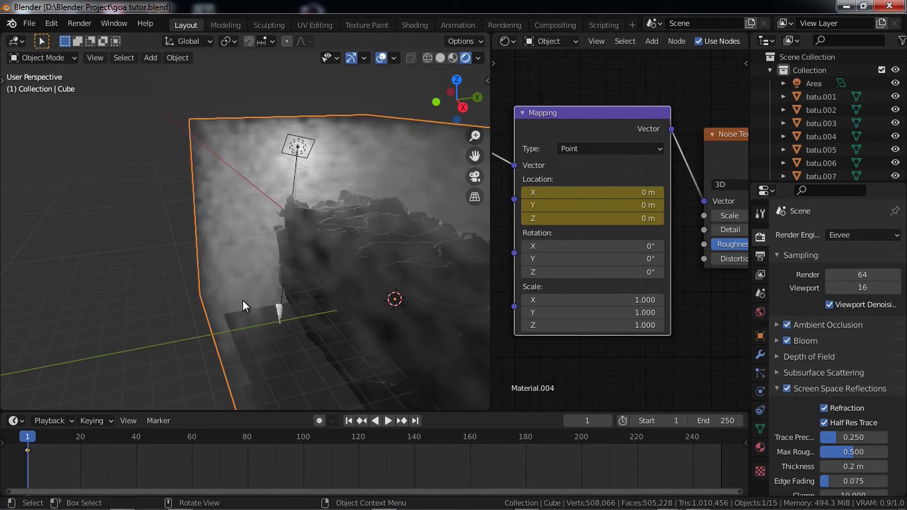
pyautogui.rightClick(219, 442)
pyautogui.moveTo(203, 401)
pyautogui.click(250, 333)
pyautogui.hotkey('ctrl', 's')
# - Play the animation and watch the drifting fog through the camera
pyautogui.press('space')
pyautogui.moveTo(259, 244)
pyautogui.mouseDown(button='middle')
pyautogui.moveTo(229, 248)
pyautogui.moveTo(258, 257)
pyautogui.mouseUp(button='middle')
pyautogui.press('KP_0')
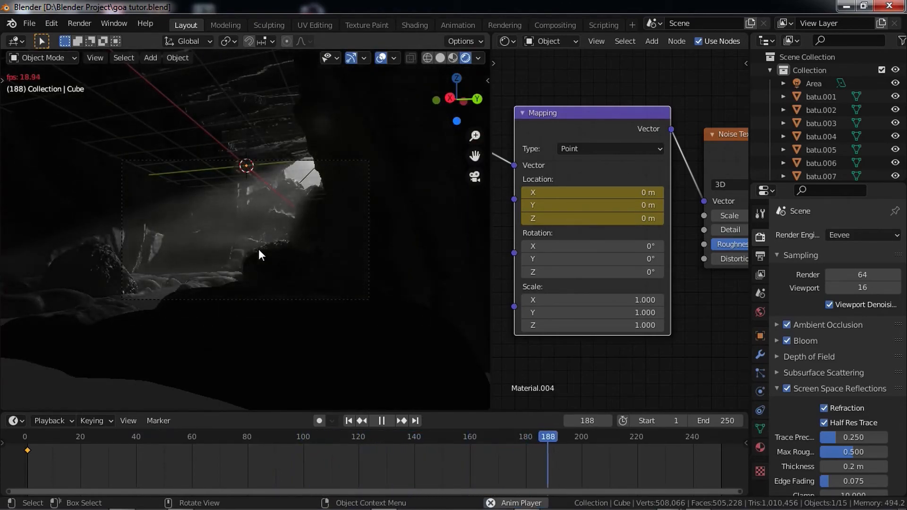
# - Stop the animation playback and select the camera
pyautogui.scroll(3, 310, 203)
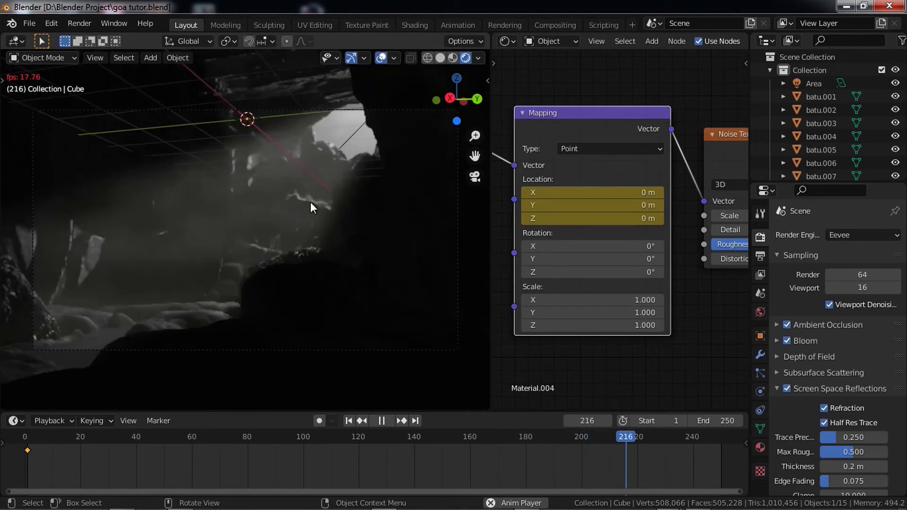
pyautogui.press('space')
pyautogui.click(352, 112)
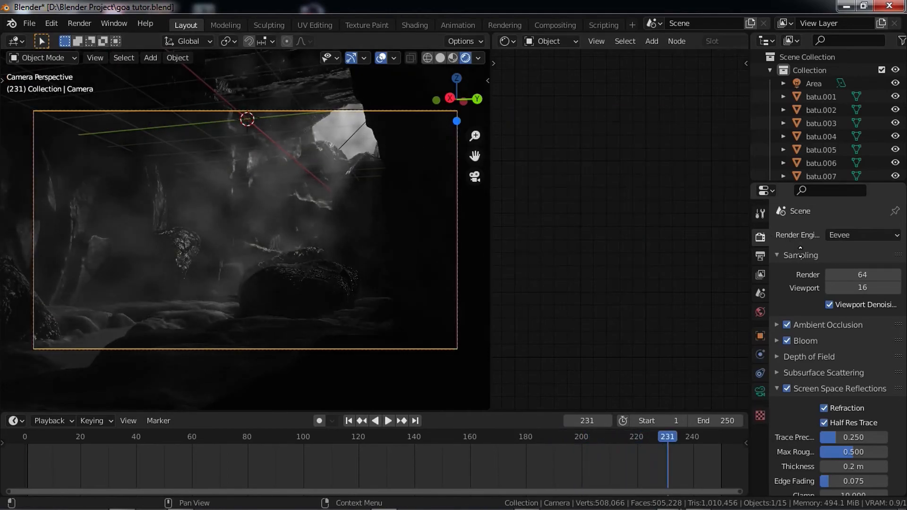
# - Join the shader editor area into the 3D viewport so the viewport fills that space, and save the file
pyautogui.rightClick(490, 229)
pyautogui.click(489, 228)
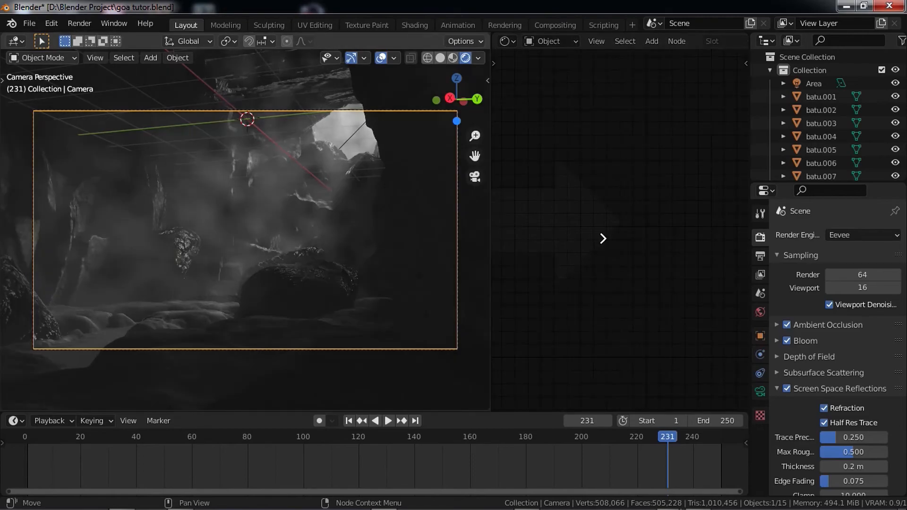
pyautogui.click(601, 238)
pyautogui.hotkey('ctrl', 's')
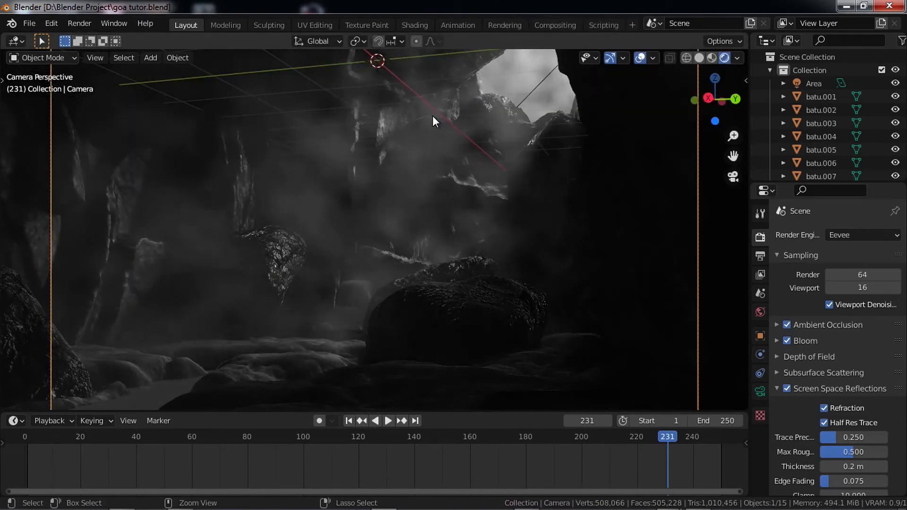
# - Check the cave from outside, return to the camera view and render frame 231 to inspect the result in a maximized window
pyautogui.moveTo(434, 121); pyautogui.dragTo(526, 201, button='middle')
pyautogui.scroll(-8, 507, 194)
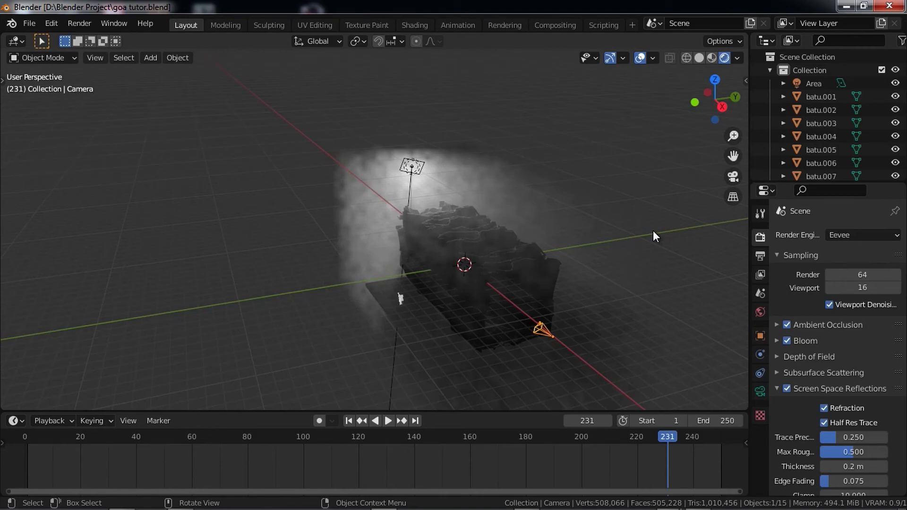
pyautogui.press('KP_0')
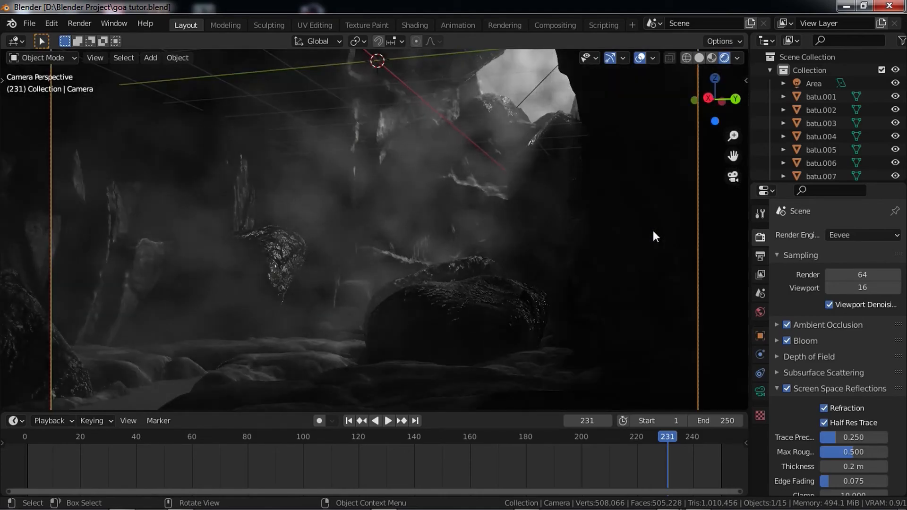
pyautogui.press('F12')
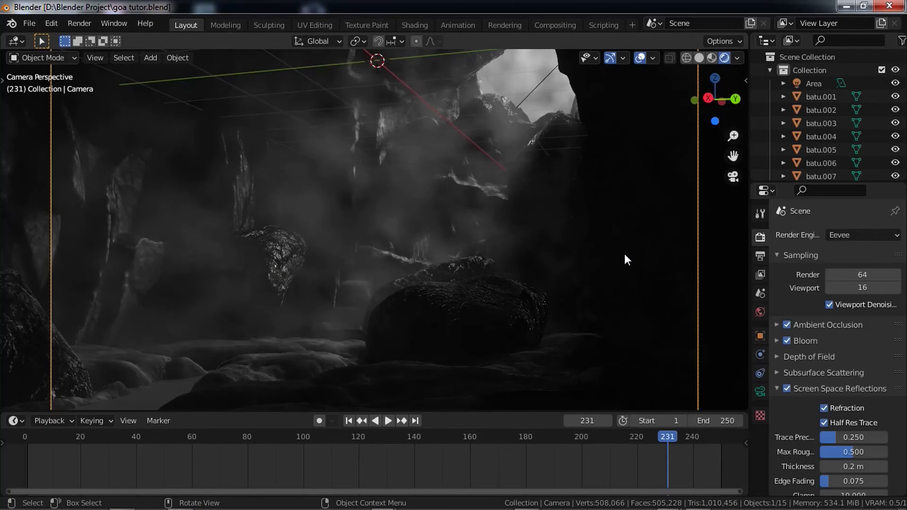
pyautogui.scroll(-2, 625, 260)
pyautogui.press('F11')
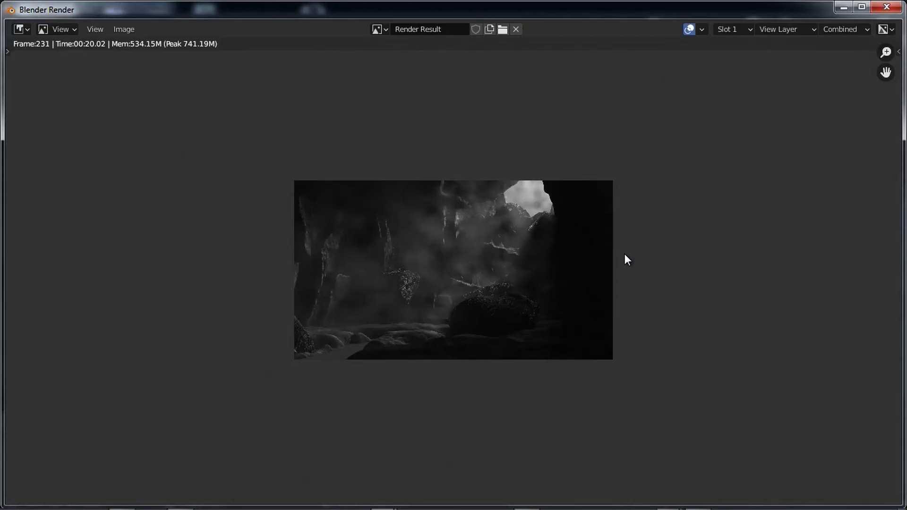
pyautogui.scroll(1, 616, 246)
pyautogui.click(861, 6)
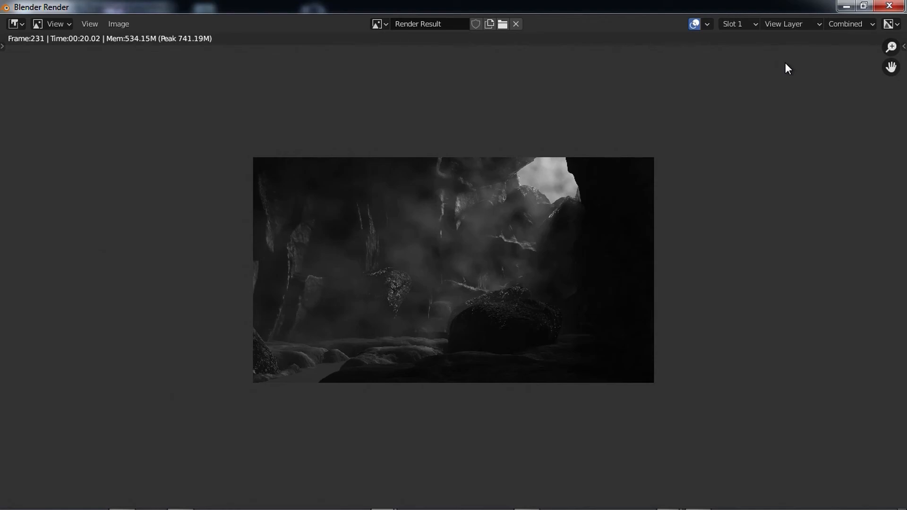
pyautogui.click(889, 6)
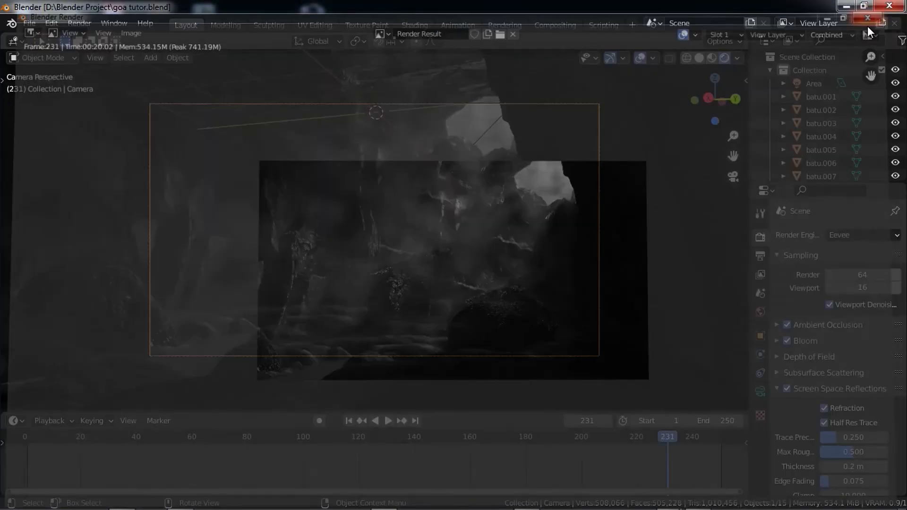
# - Remove the World data-block from the scene and check the lighting from outside and through the camera
pyautogui.click(759, 311)
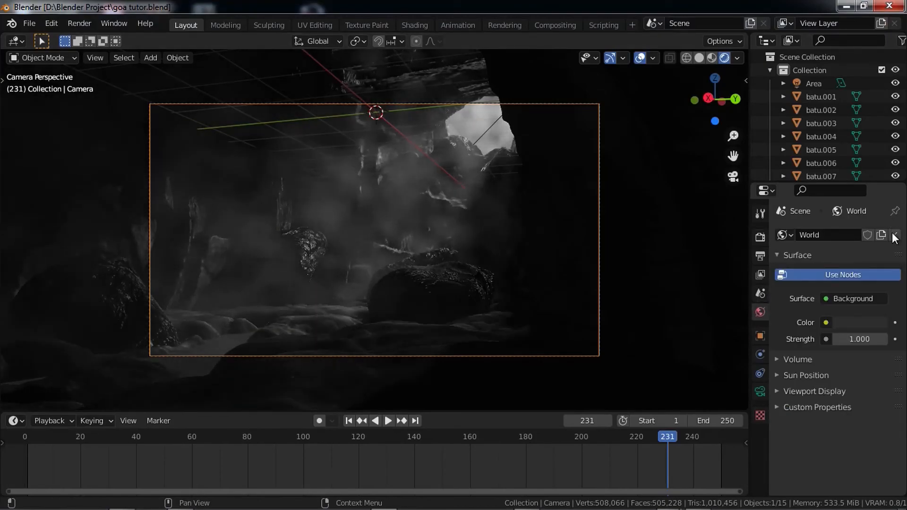
pyautogui.moveTo(359, 111); pyautogui.dragTo(395, 153, button='middle')
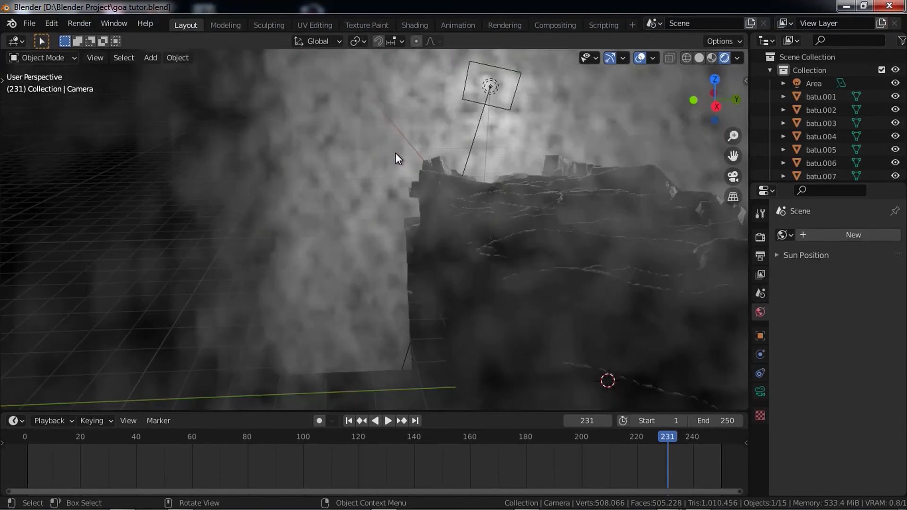
pyautogui.scroll(-8, 395, 154)
pyautogui.press('KP_0')
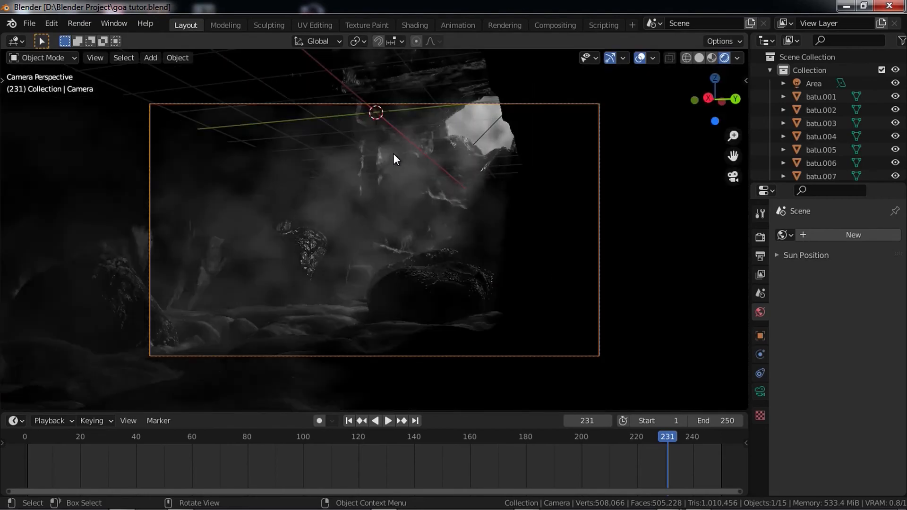
# - Save the file at frame 1 and render that frame from the camera as a test image
pyautogui.click(760, 237)
pyautogui.click(349, 421)
pyautogui.rightClick(511, 2)
pyautogui.hotkey('ctrl', 's')
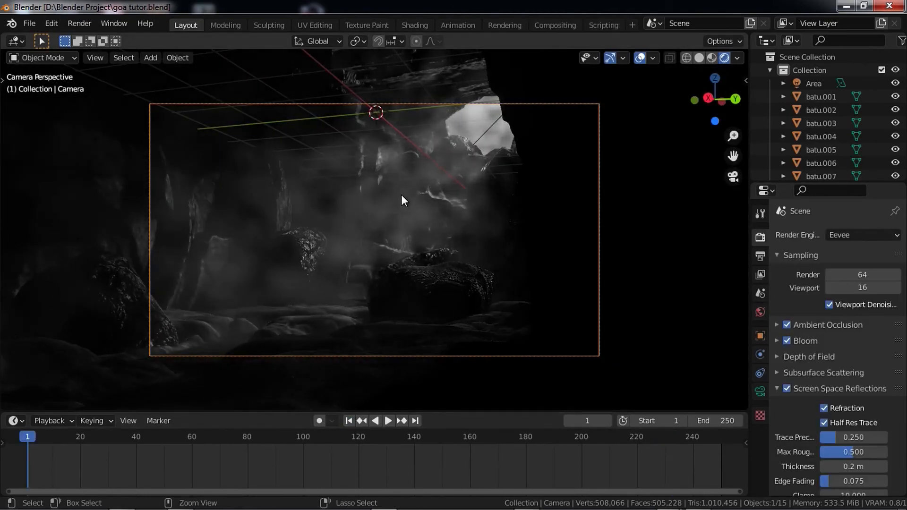
pyautogui.press('F12')
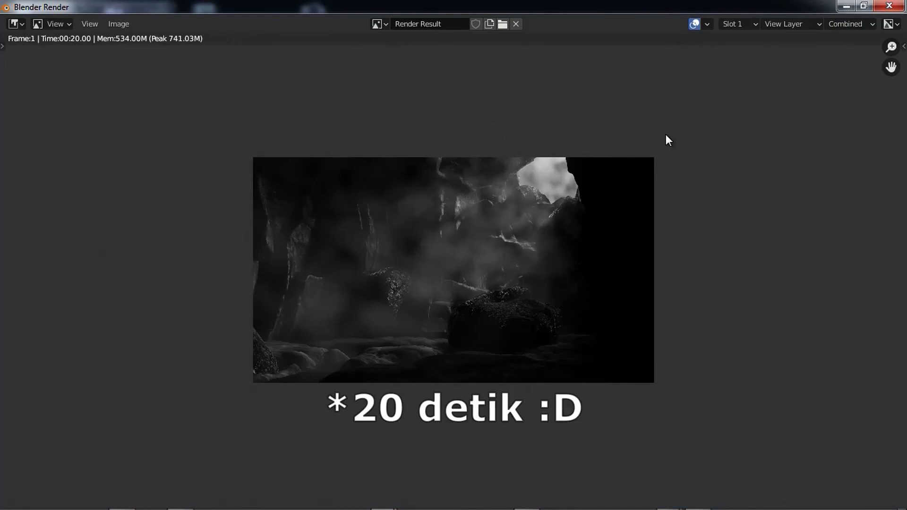
pyautogui.click(889, 6)
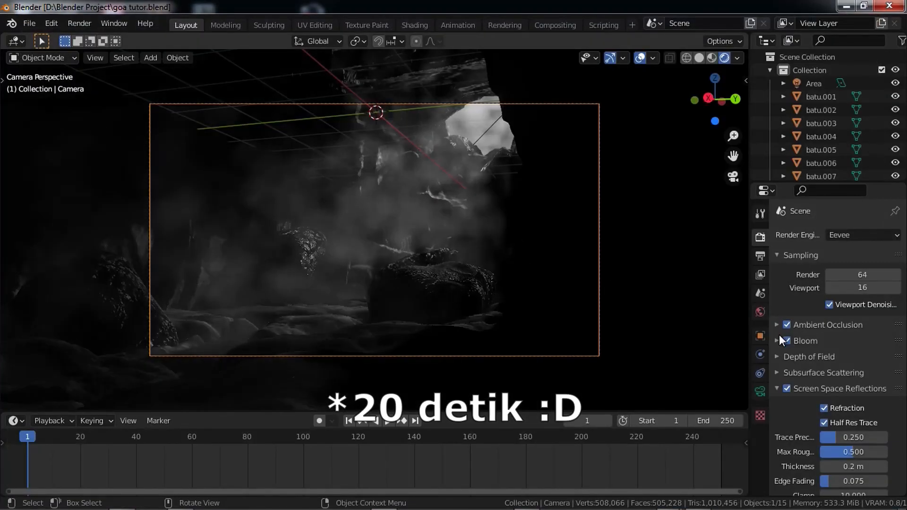
# - Set the Color Management Look to High Contrast, comparing it with Very High Contrast
pyautogui.scroll(-6, 803, 328)
pyautogui.scroll(-3, 805, 330)
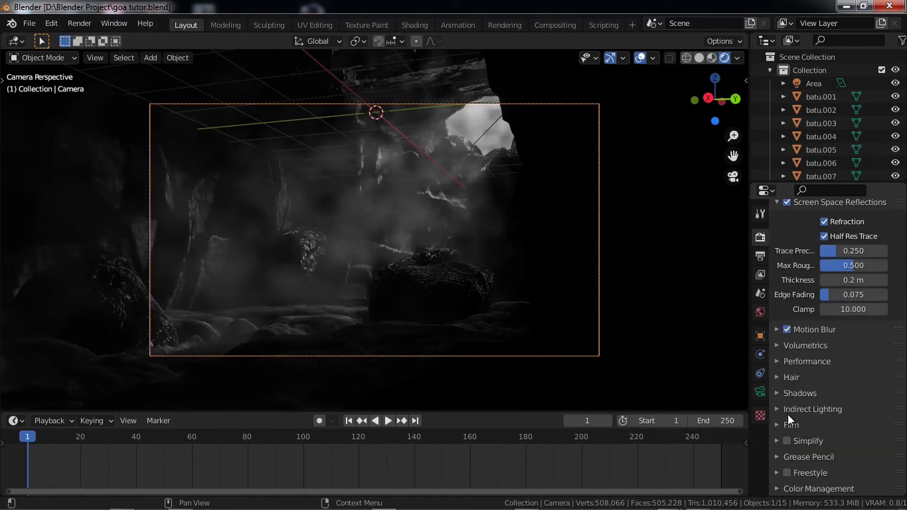
pyautogui.click(816, 483)
pyautogui.scroll(-7, 825, 445)
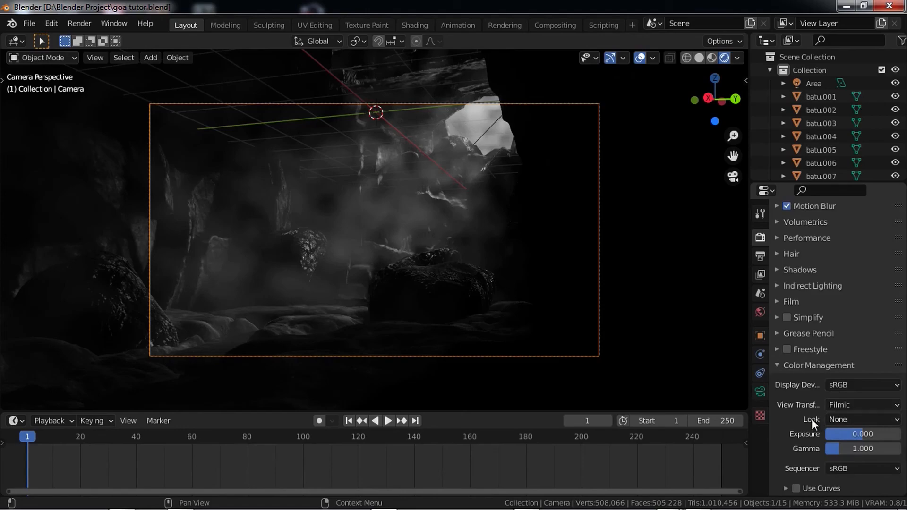
pyautogui.click(846, 419)
pyautogui.click(844, 389)
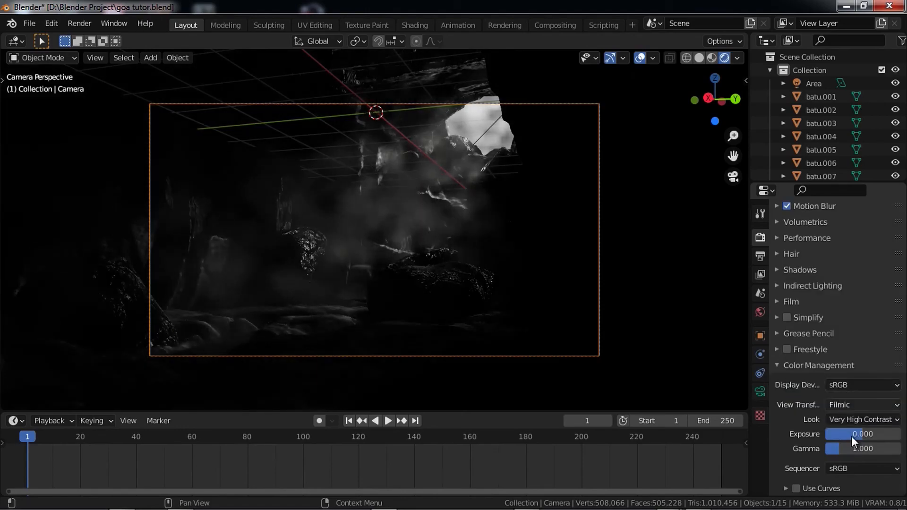
pyautogui.click(849, 421)
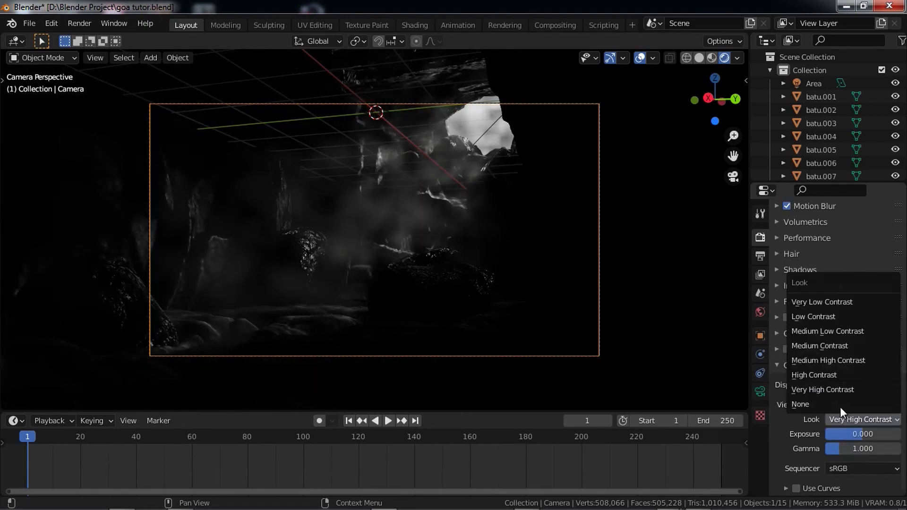
pyautogui.click(830, 372)
# - Set the Volumetrics Tile Size to 16 px in the render settings and save the file
pyautogui.scroll(5, 822, 283)
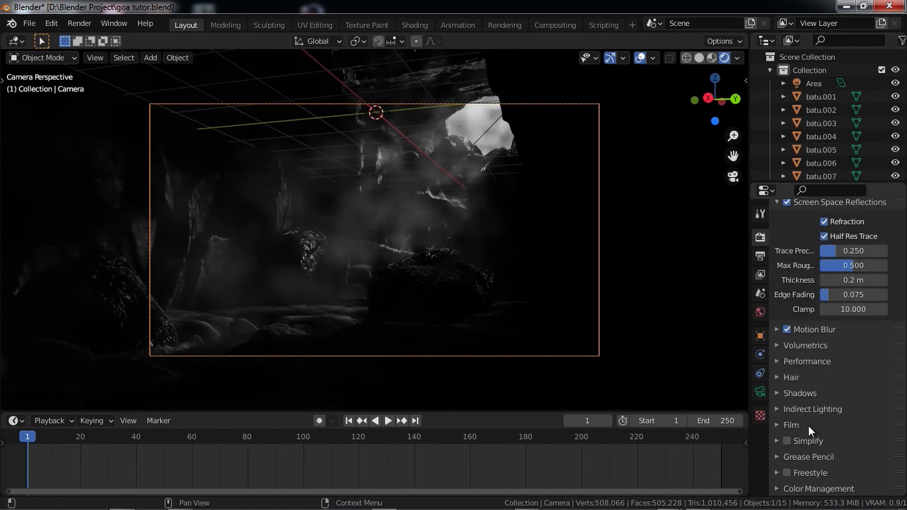
pyautogui.click(813, 350)
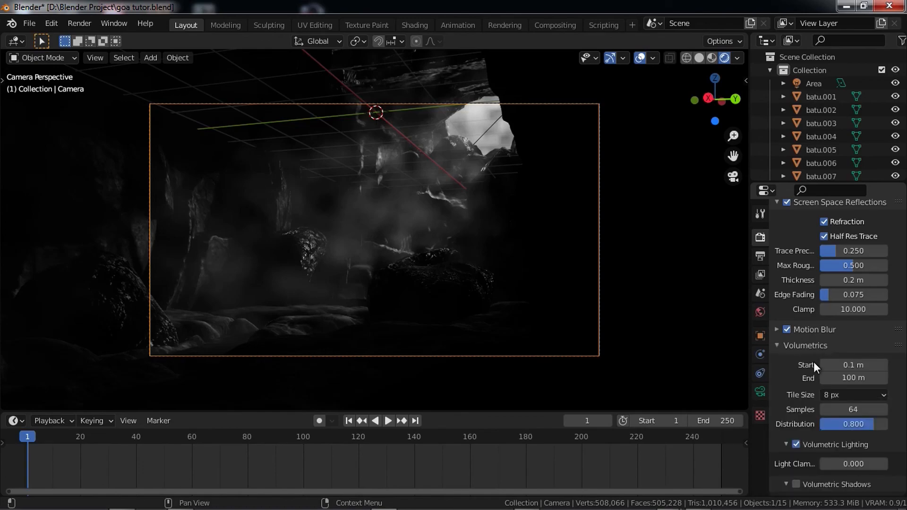
pyautogui.scroll(-3, 813, 359)
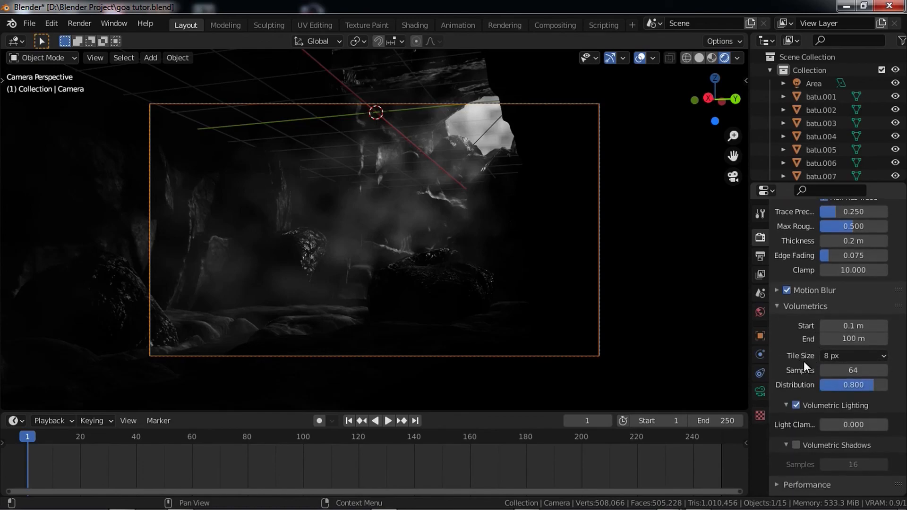
pyautogui.click(829, 355)
pyautogui.click(837, 422)
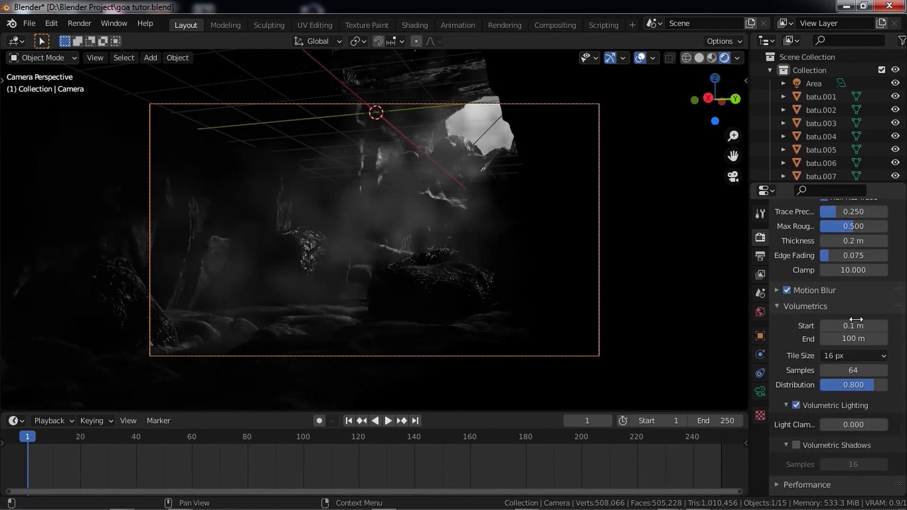
pyautogui.click(830, 307)
pyautogui.scroll(15, 830, 312)
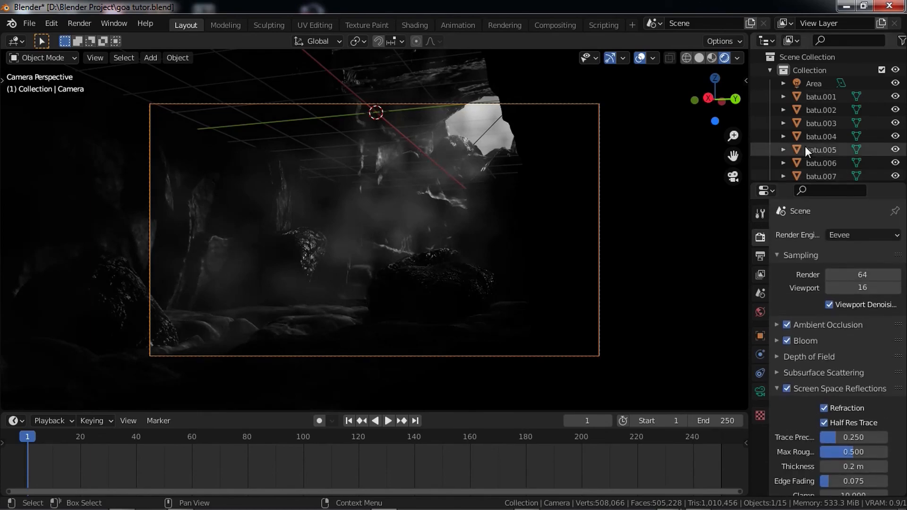
pyautogui.click(826, 388)
pyautogui.hotkey('ctrl', 's')
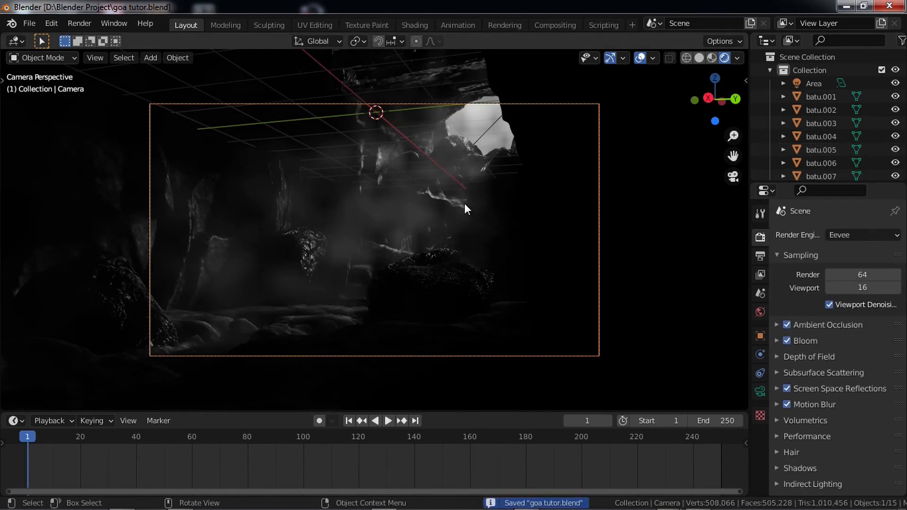
# - Tilt the camera slightly upward with walk navigation to show more of the cave ceiling, and render frame 1
pyautogui.hotkey('shift', '`')
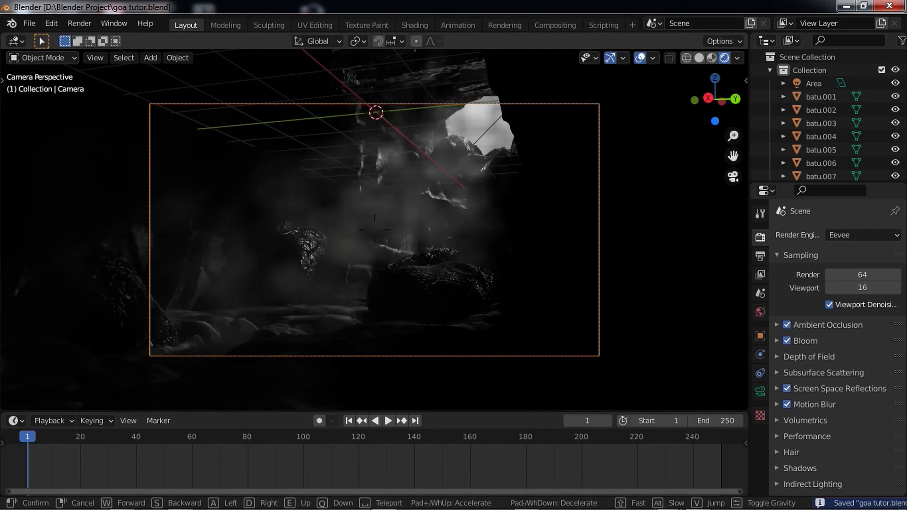
pyautogui.click(629, 268)
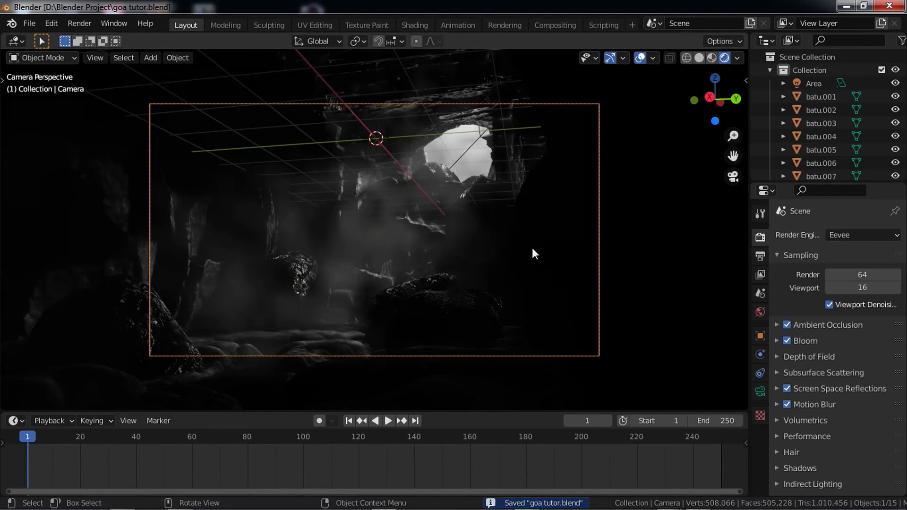
pyautogui.press('F12')
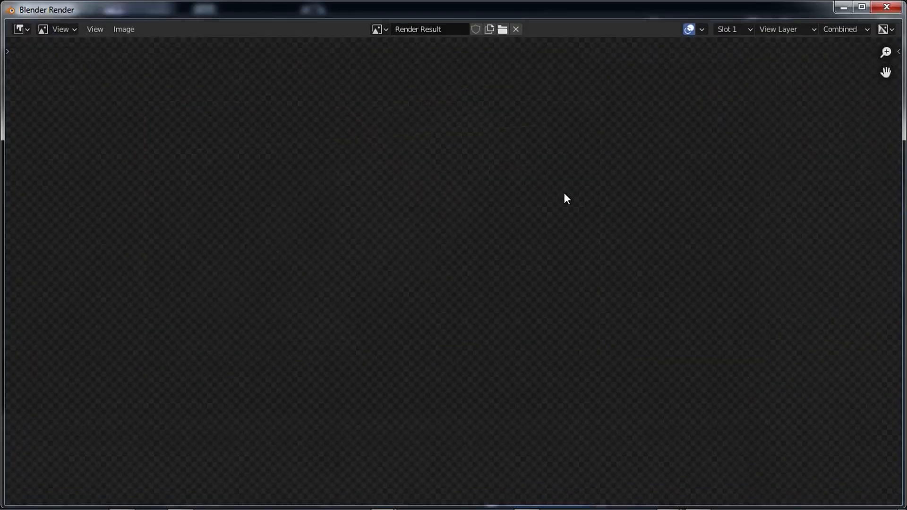